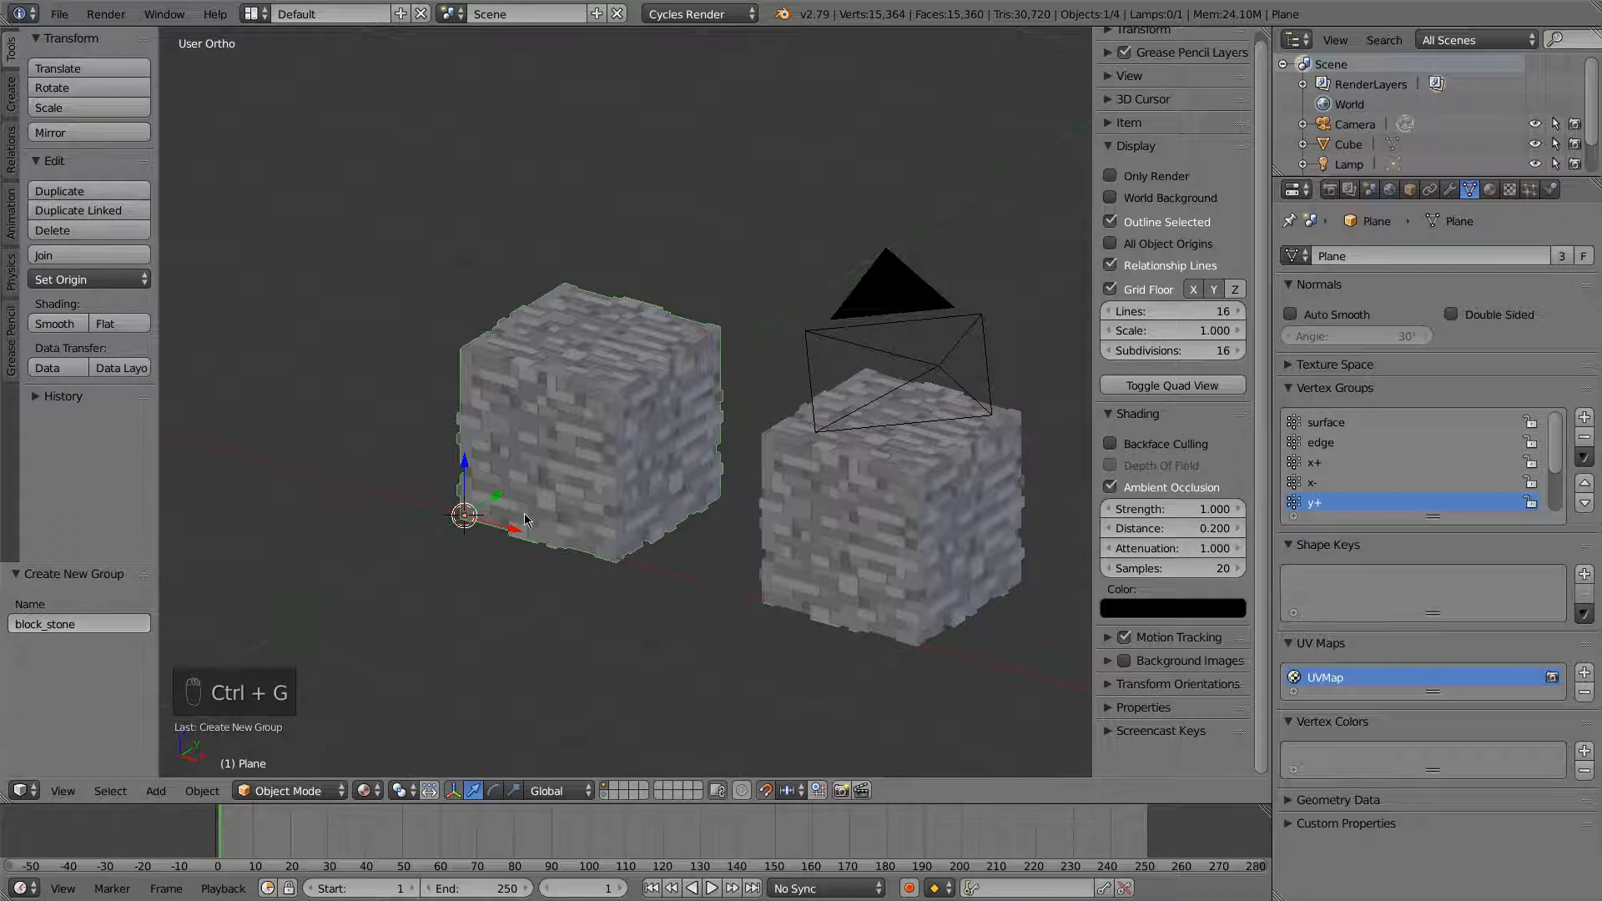
Move the second stone block, the copy beside the original, to layer 2 and show only that layer
right_click(827, 539)
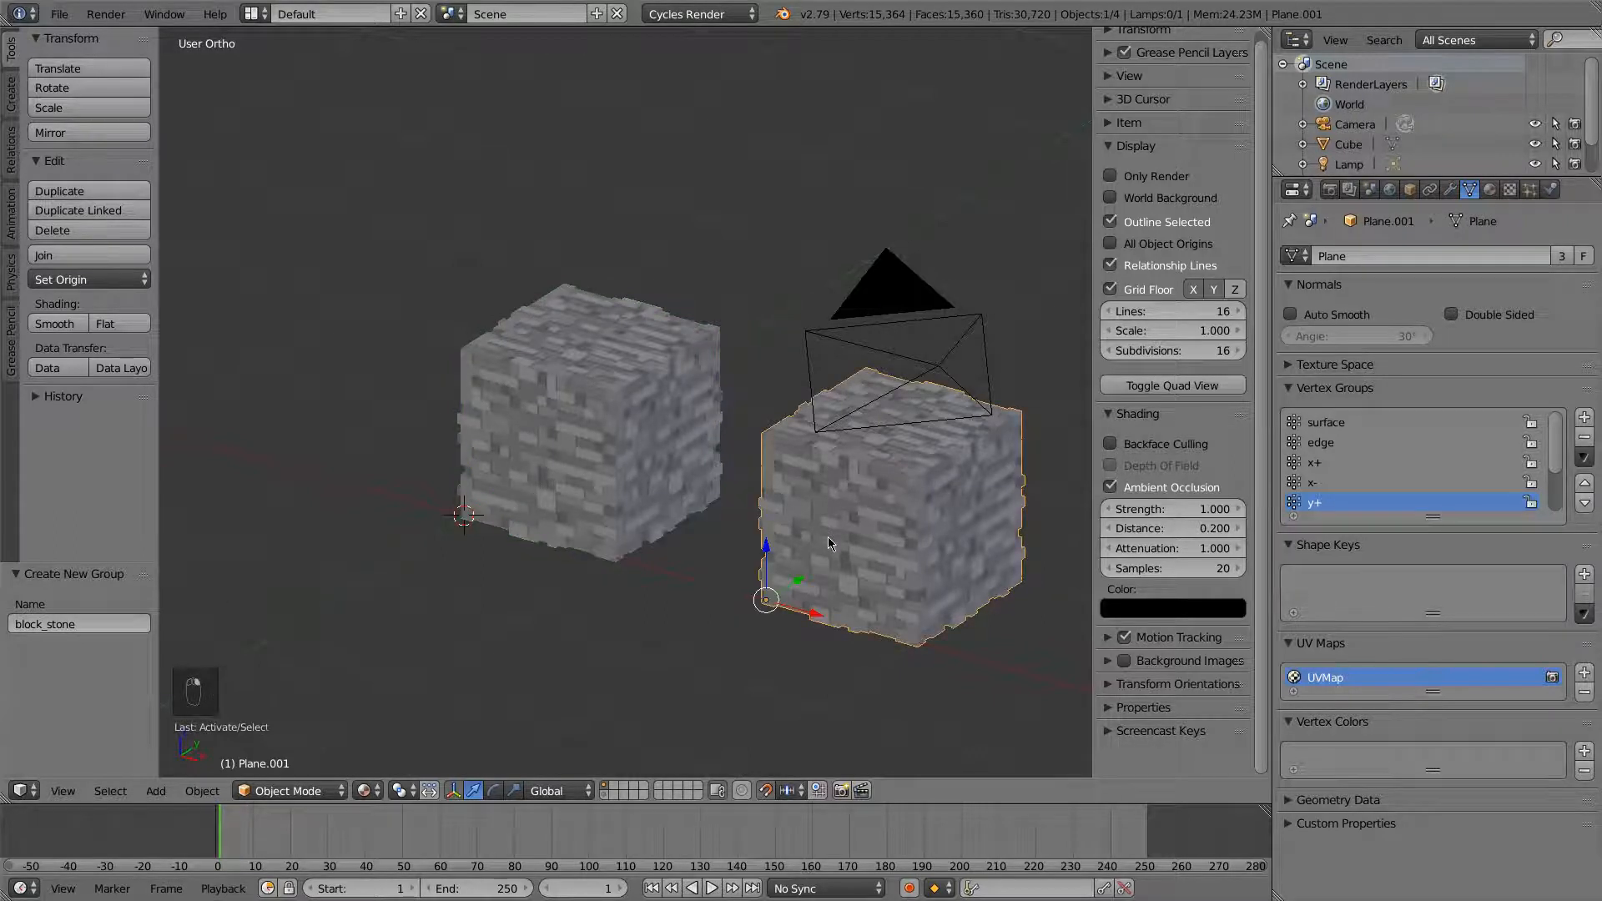
key(m)
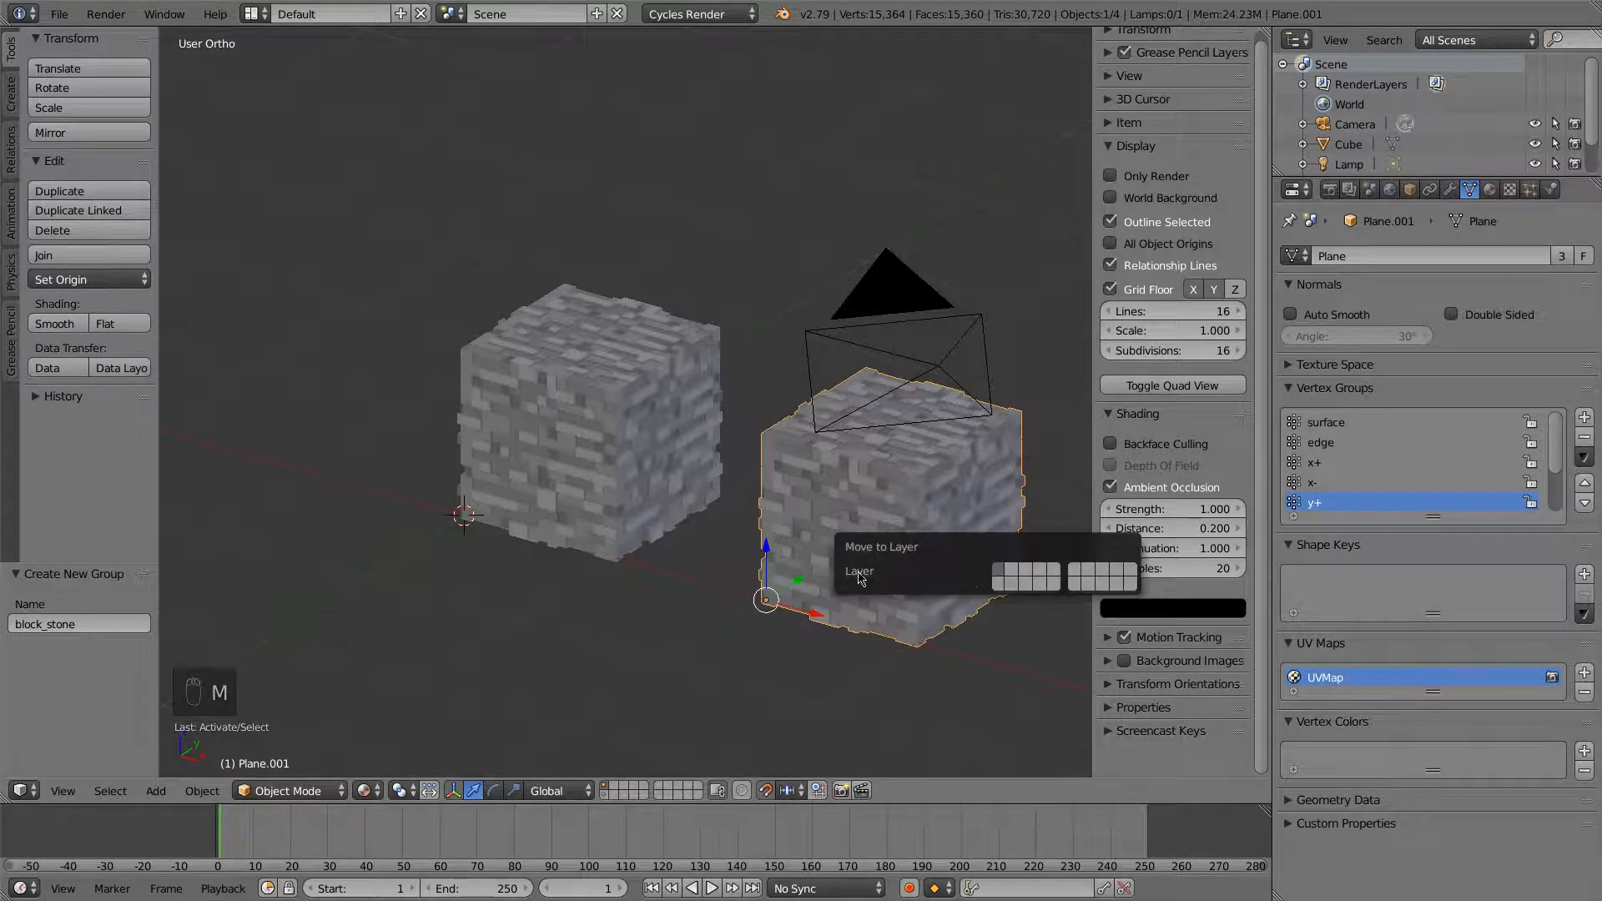
click(1013, 570)
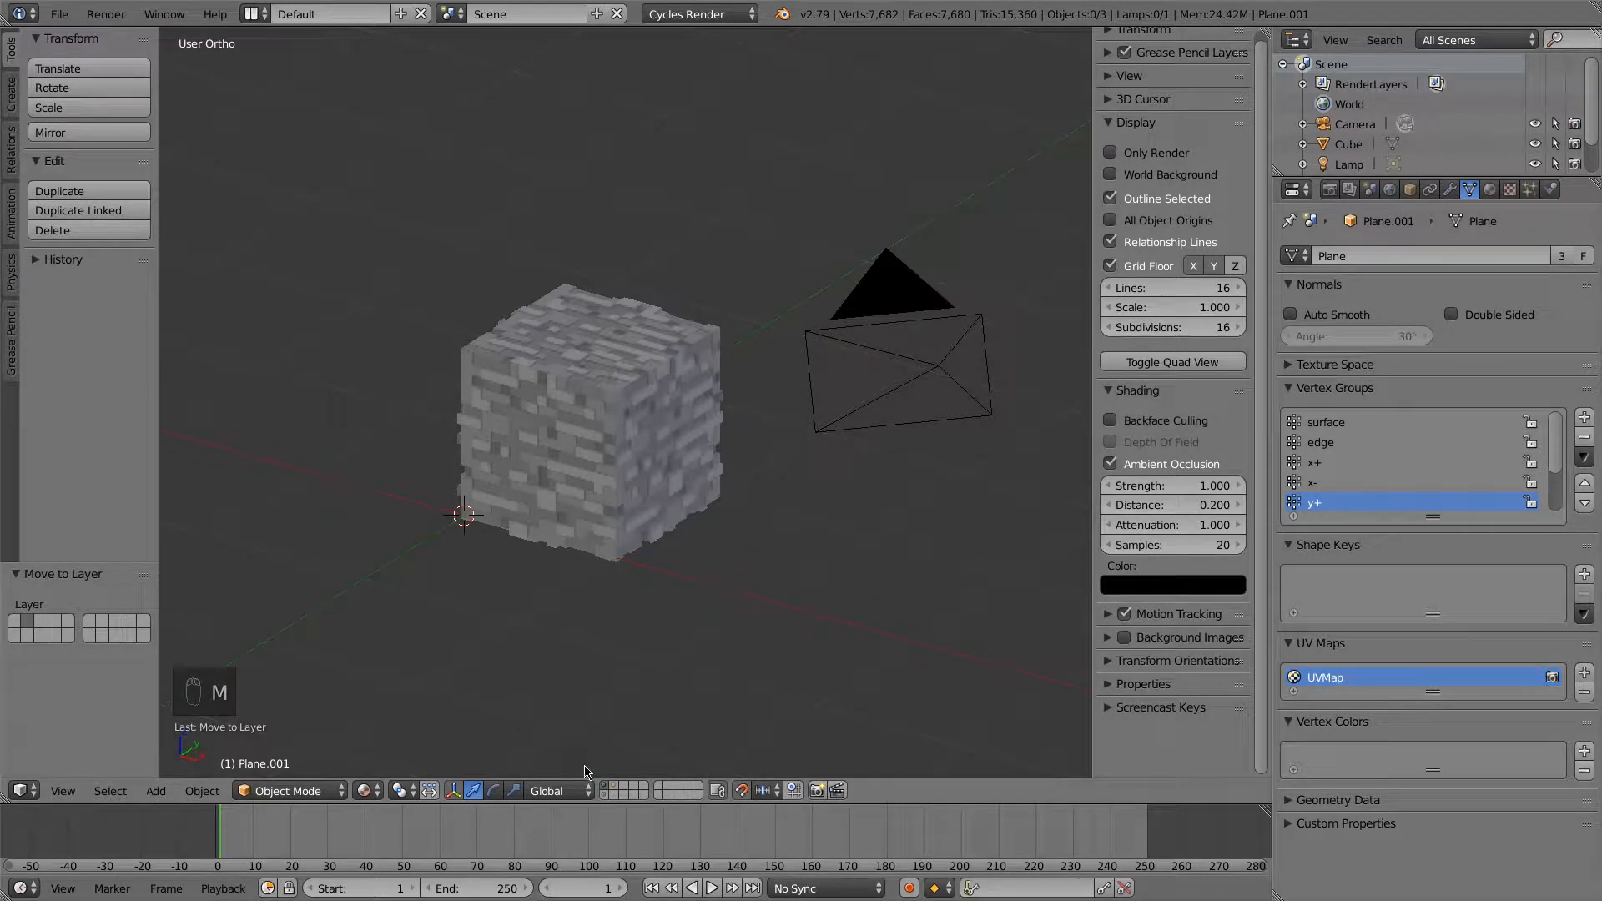
click(609, 793)
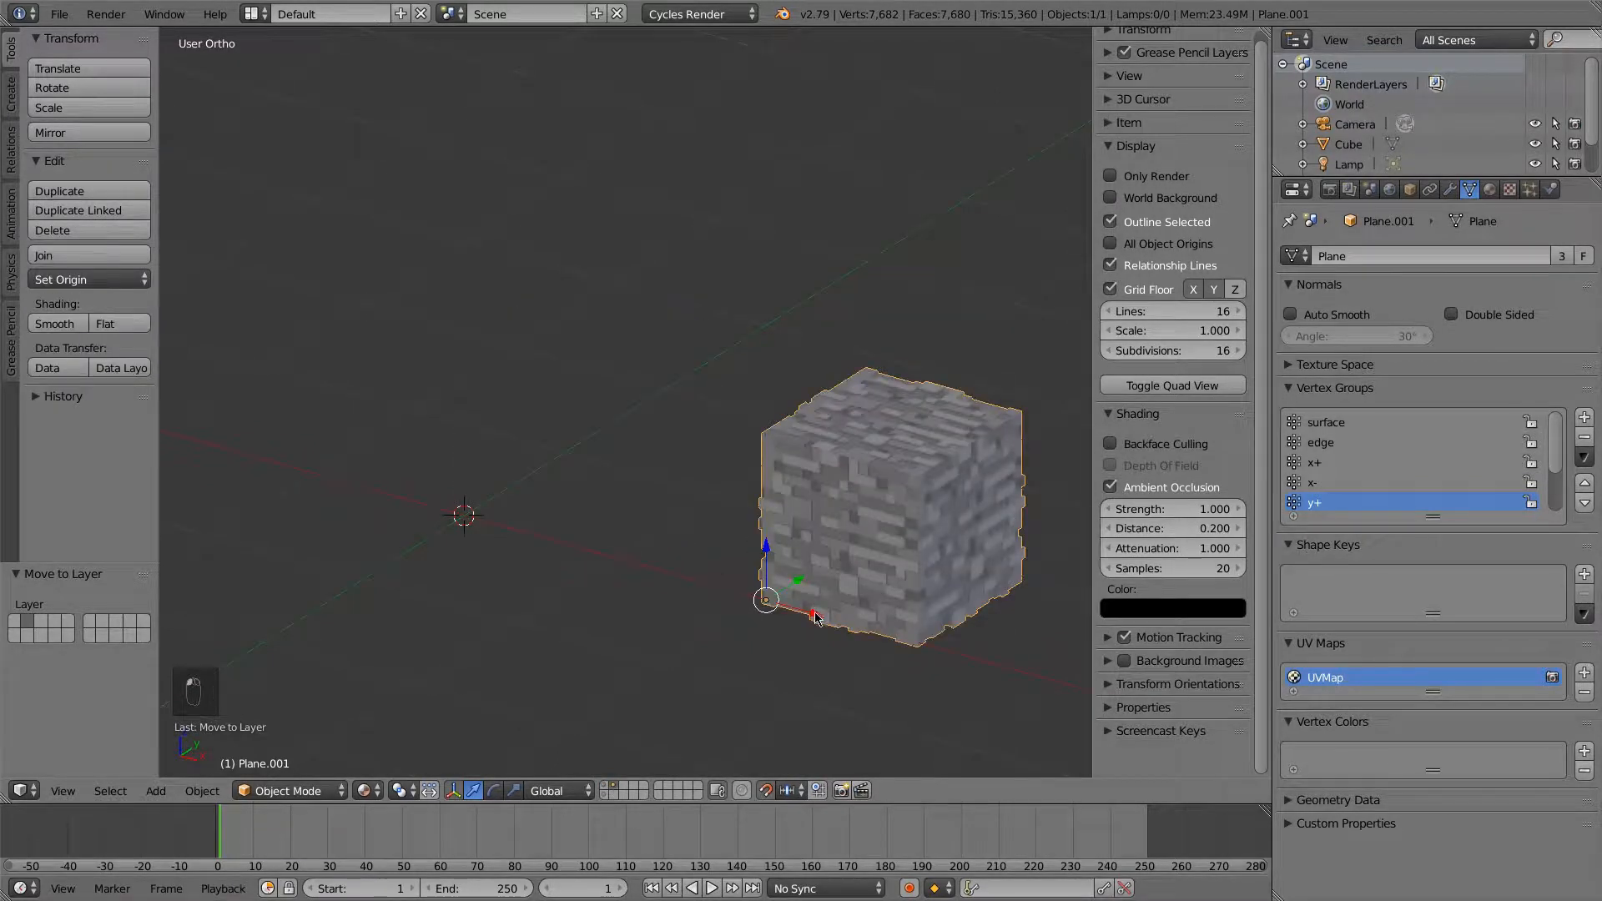
Move the stone block -2 units along X onto the world origin
ctrl+drag(815, 612, 511, 529)
shift+middle_drag(608, 544, 534, 547)
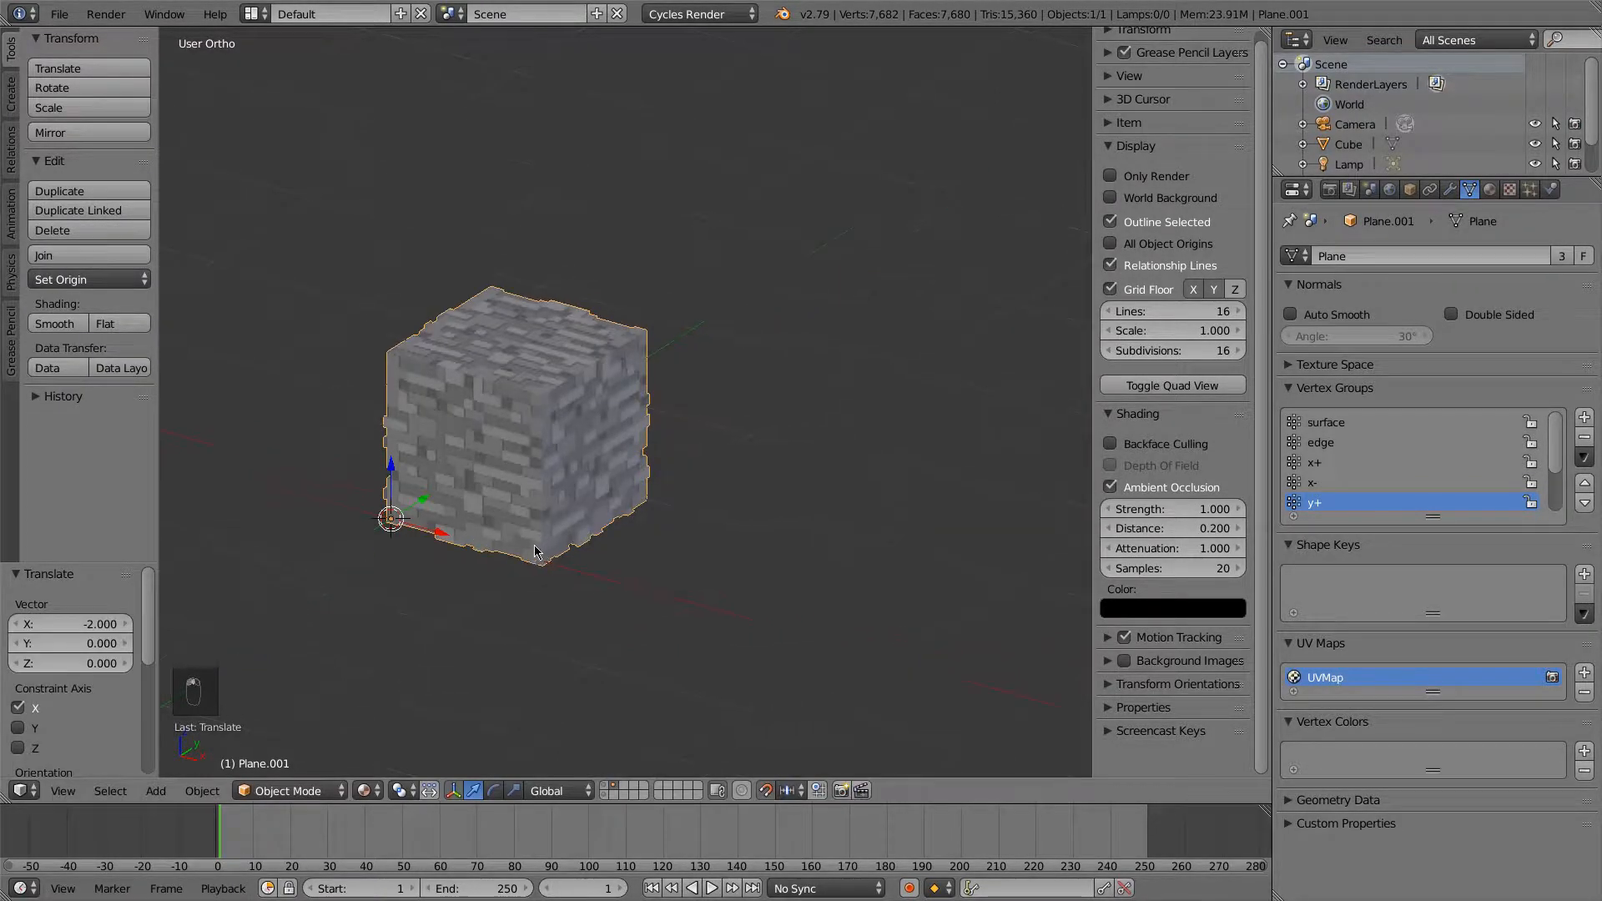
scroll(535, 551, down, 2)
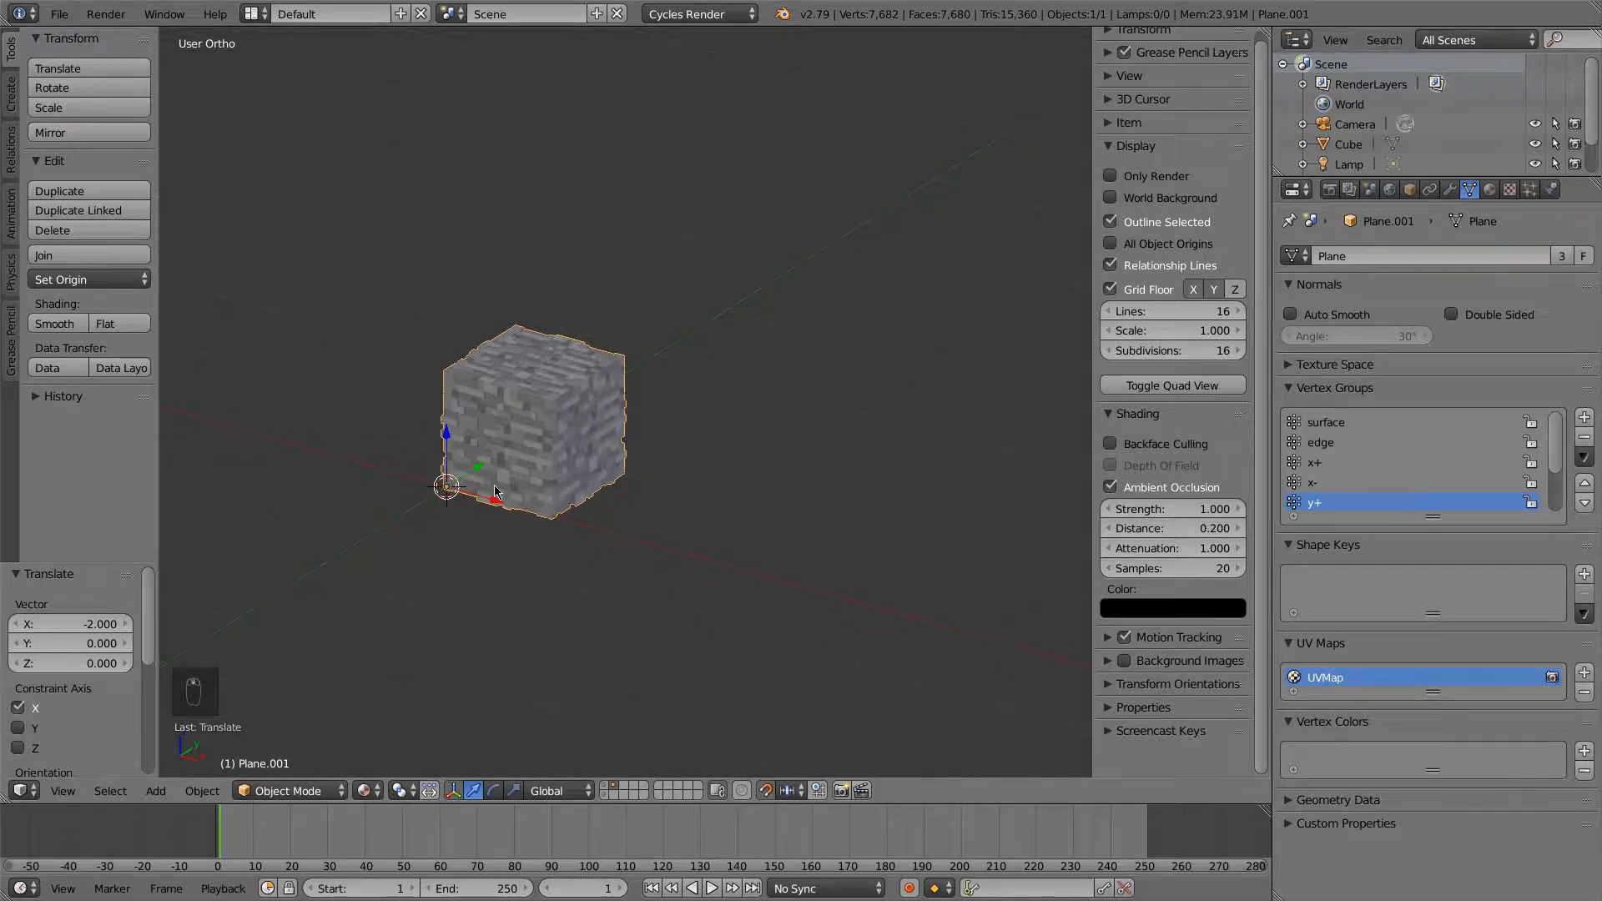
Stack two linked duplicates above the stone block, each offset 1 unit along Z
key(alt+d)
text(z)
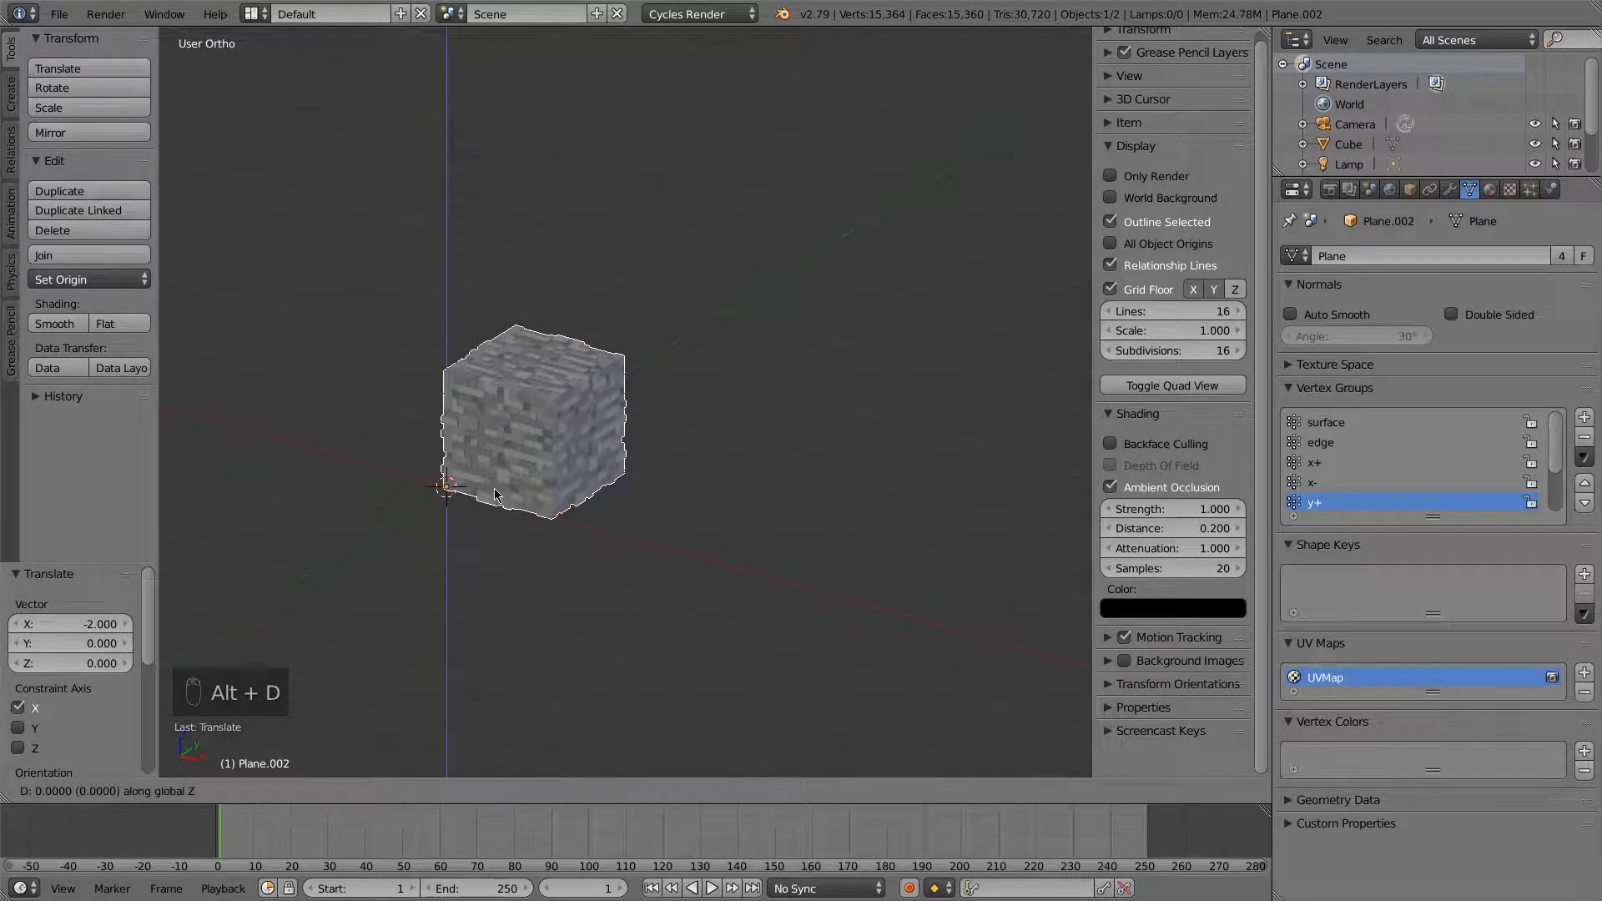
text(1)
key(Return)
shift+middle_drag(516, 452, 515, 486)
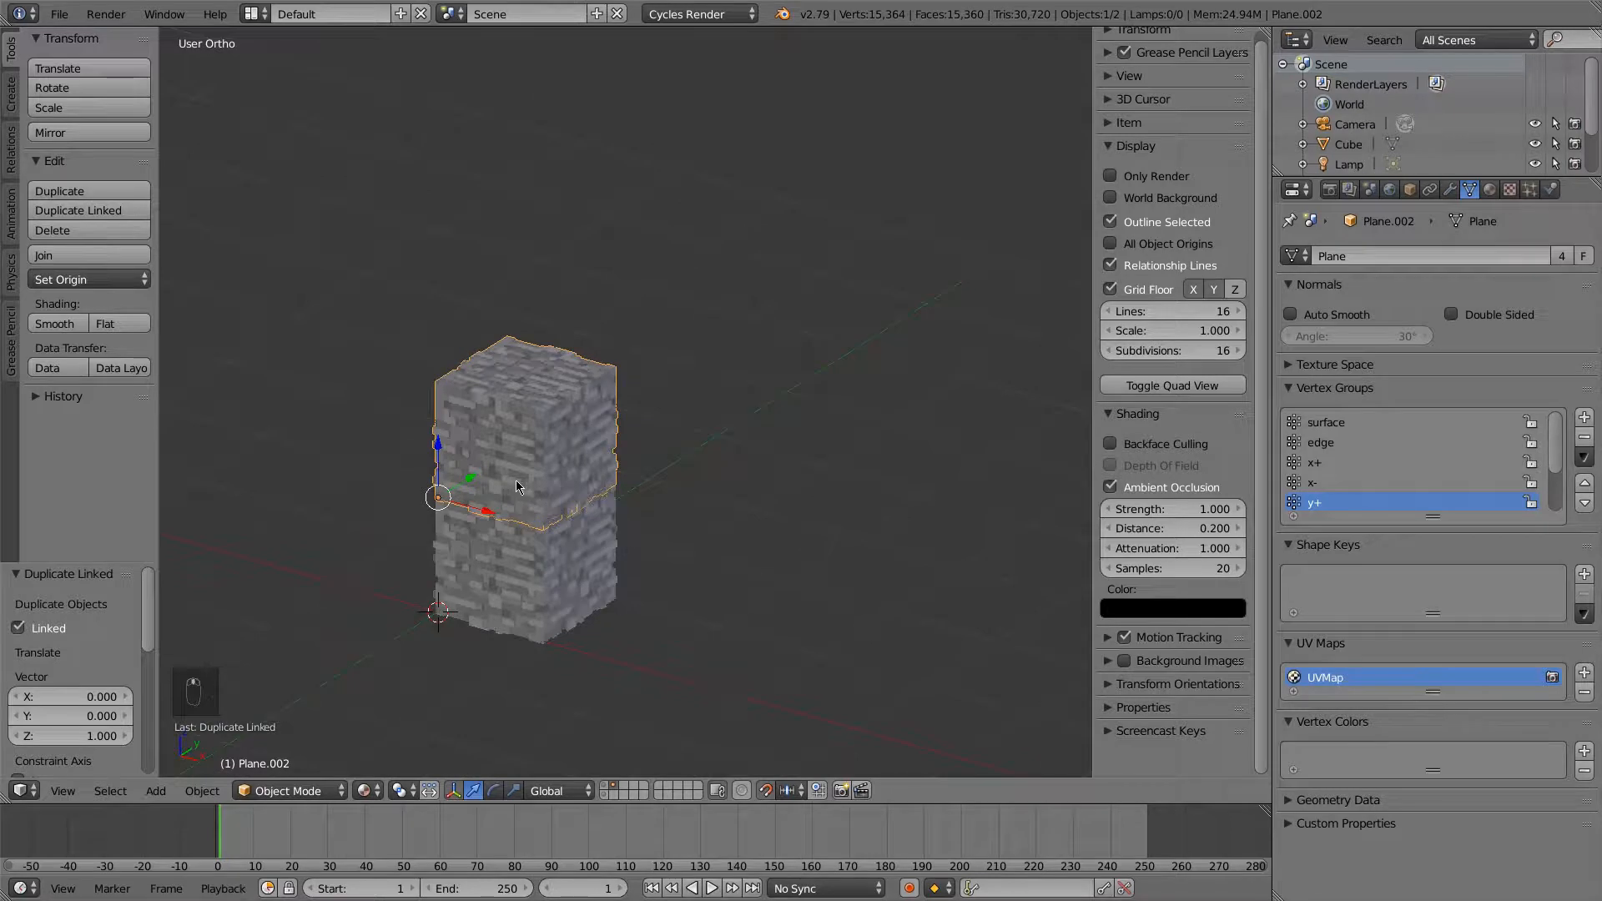
key(alt+d)
text(z1)
key(Return)
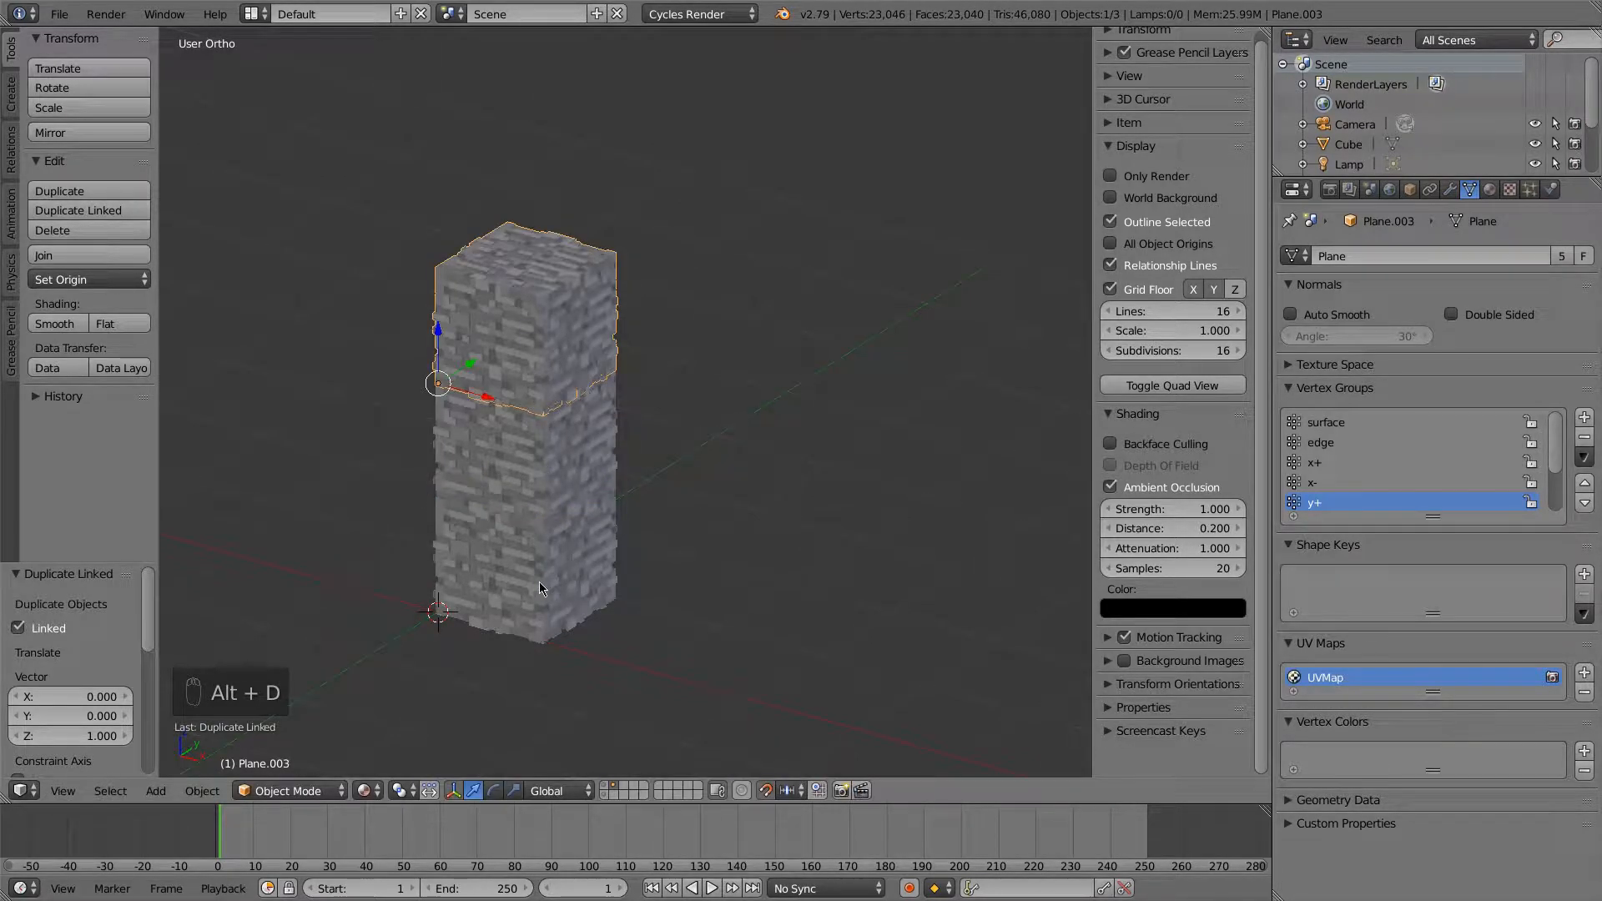
Select all three stacked blocks and make a linked duplicate of the column 2 units along X
click(539, 583)
shift+click(537, 468)
shift+click(535, 335)
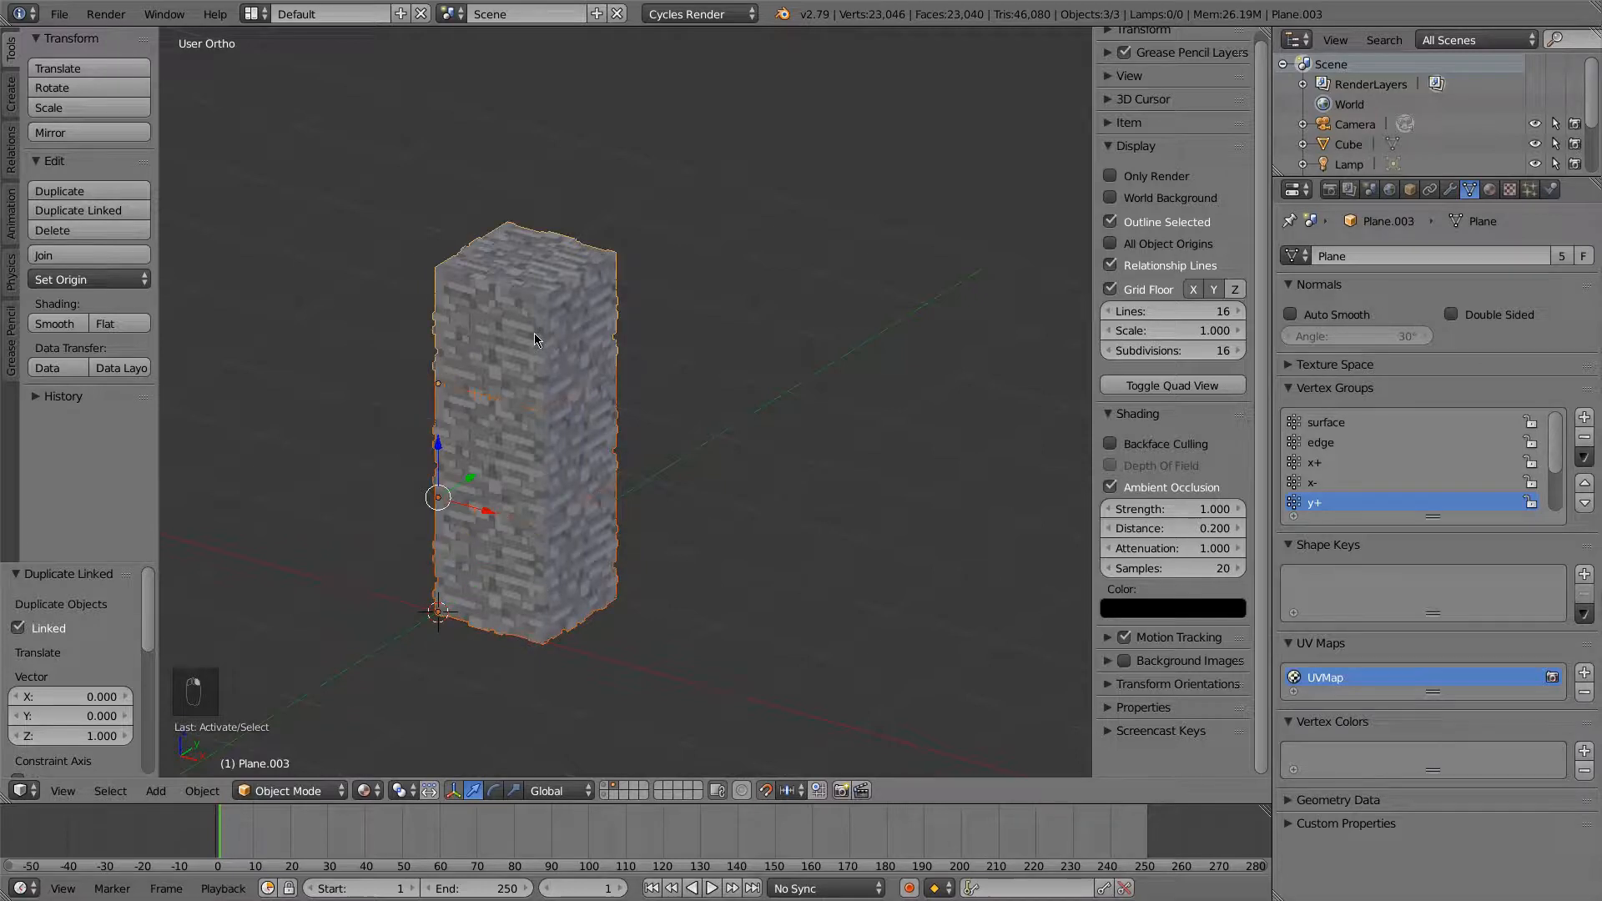
key(alt+d)
text(x)
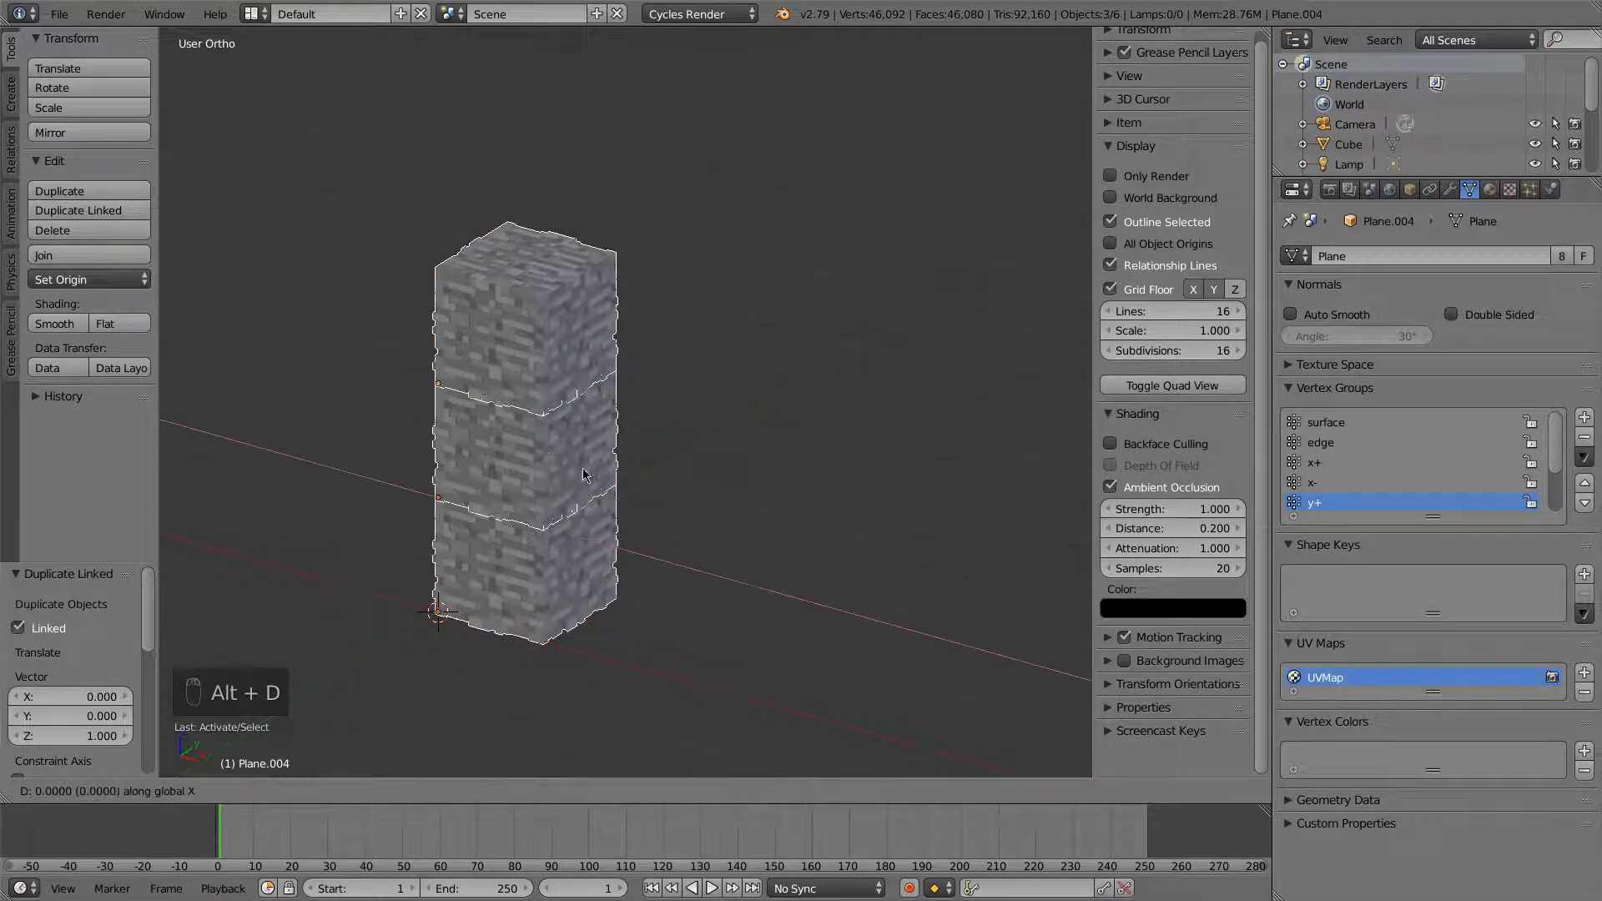
text(2)
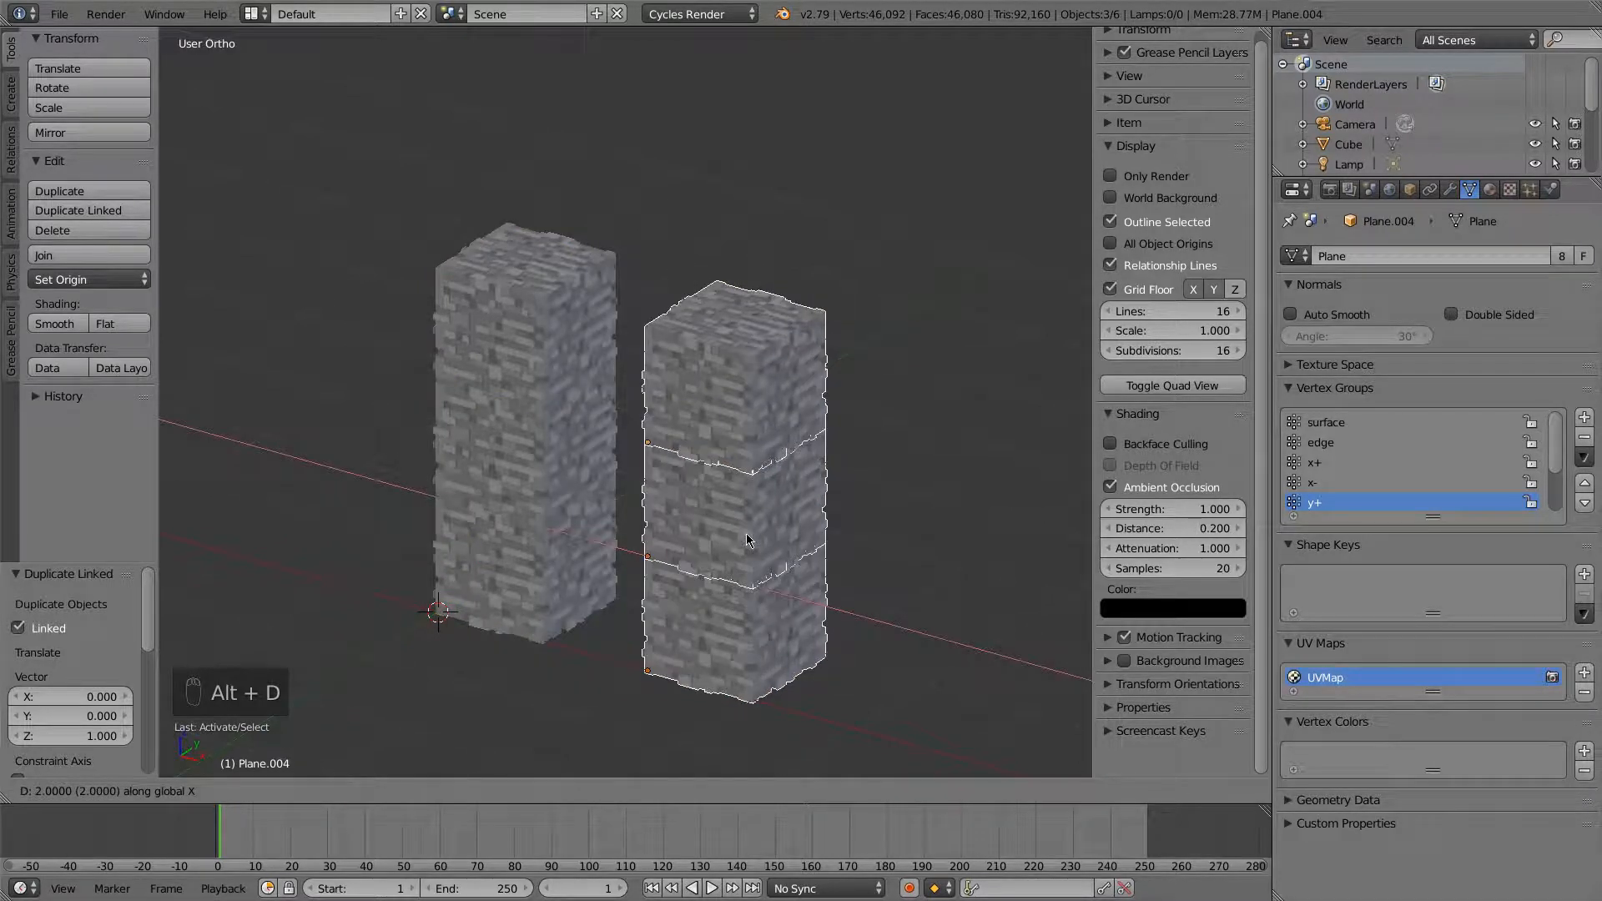
click(746, 533)
Bridge the two columns with a linked duplicate of the first column's top block, offset 1 unit along X
right_click(524, 304)
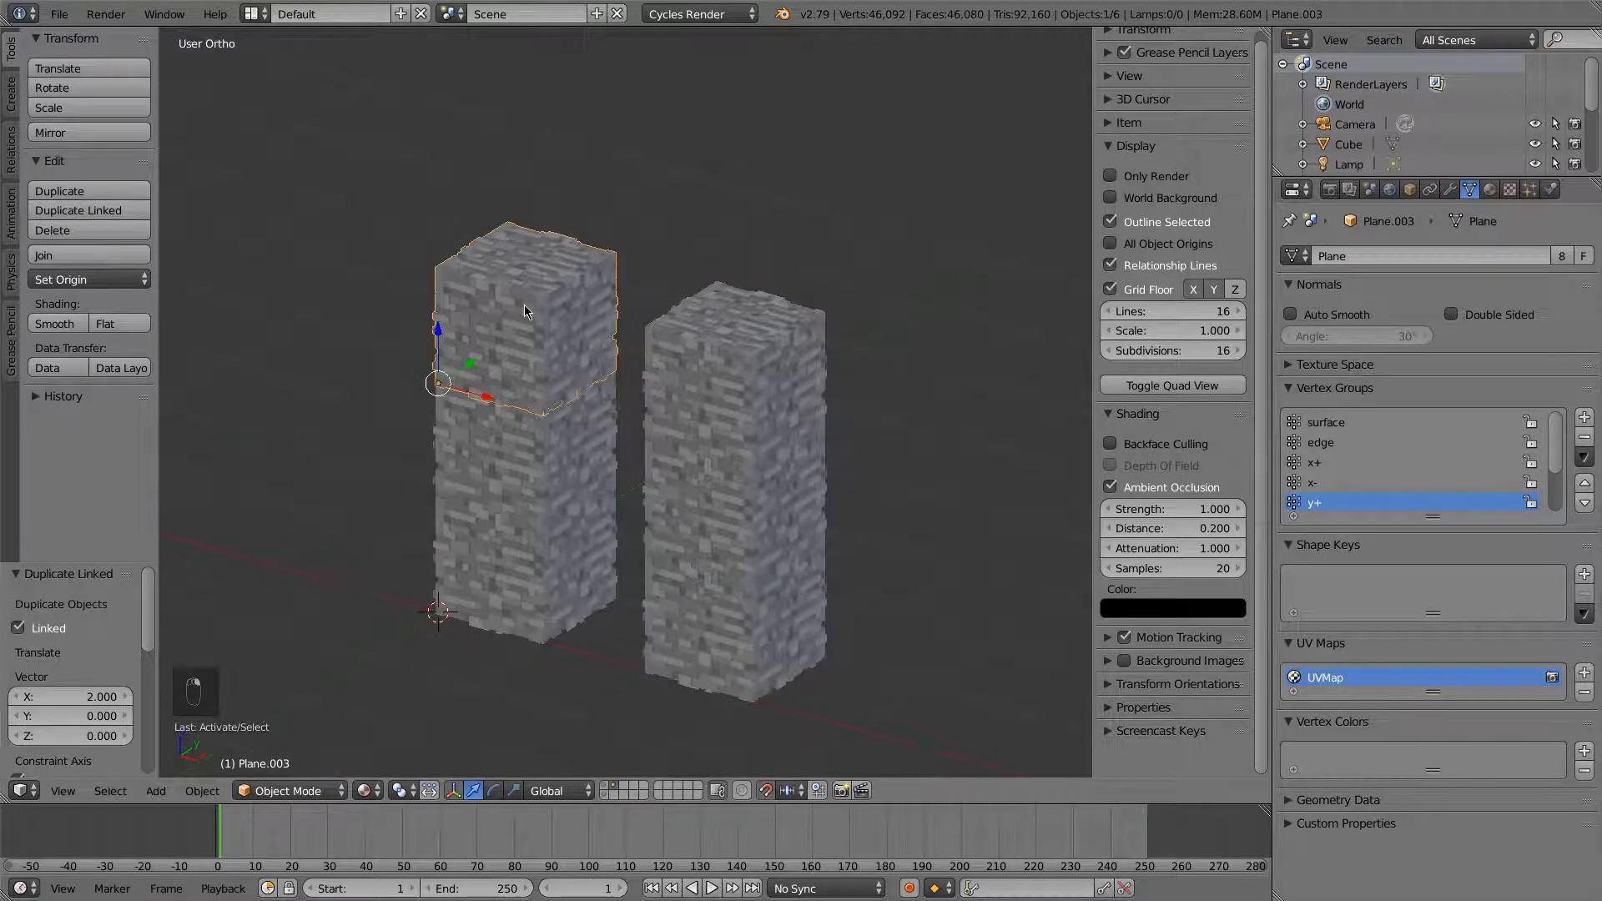
key(alt+d)
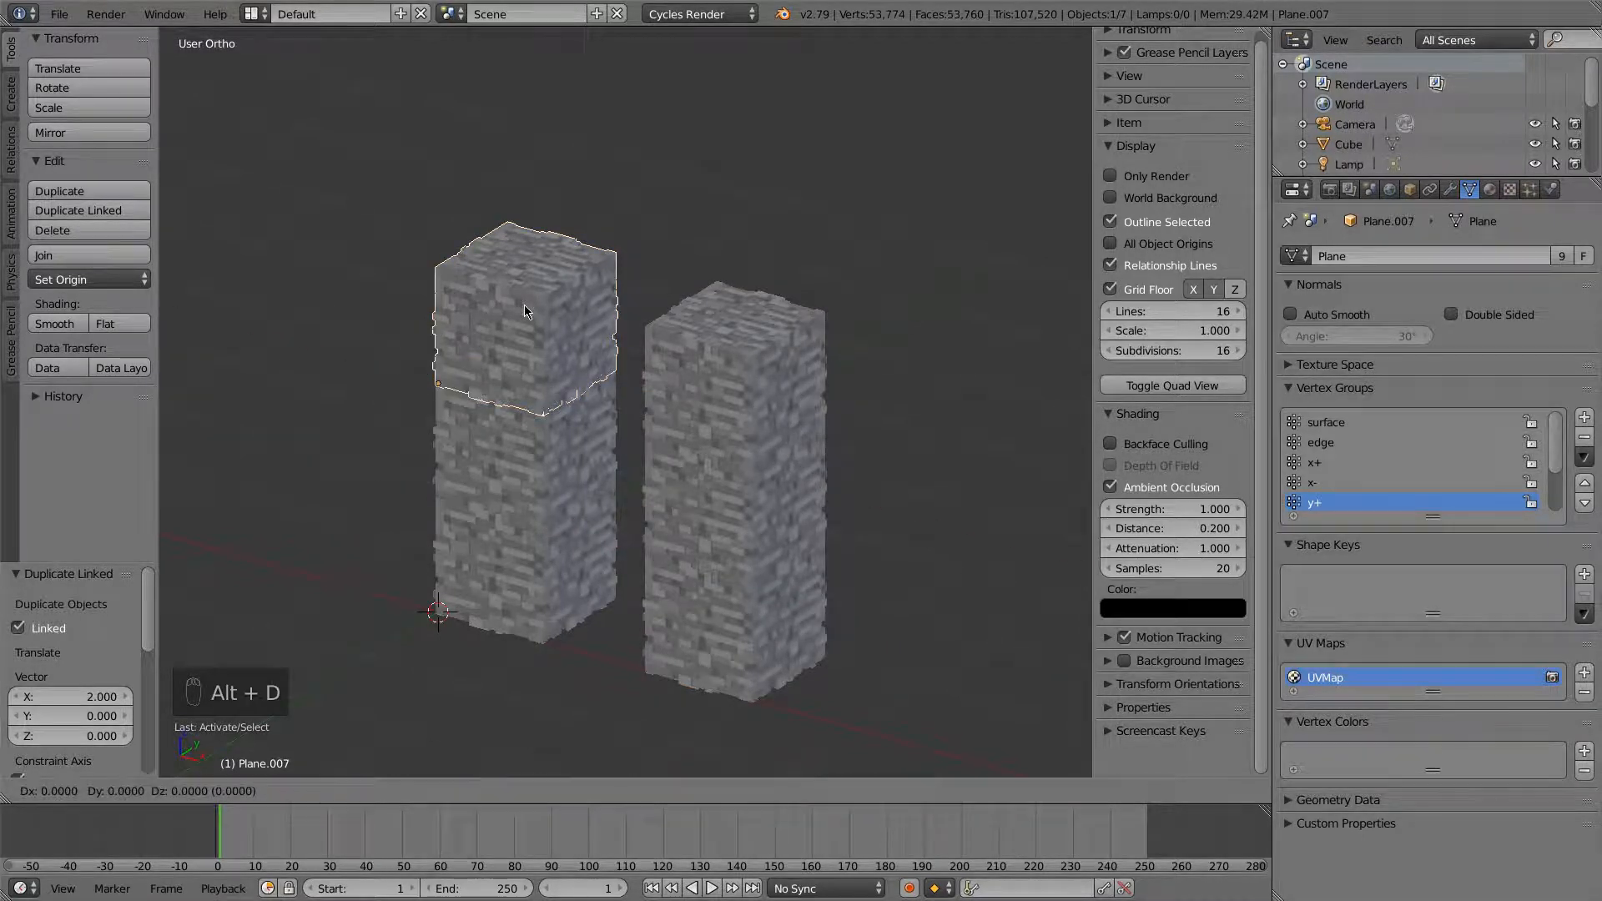
text(x1)
key(Return)
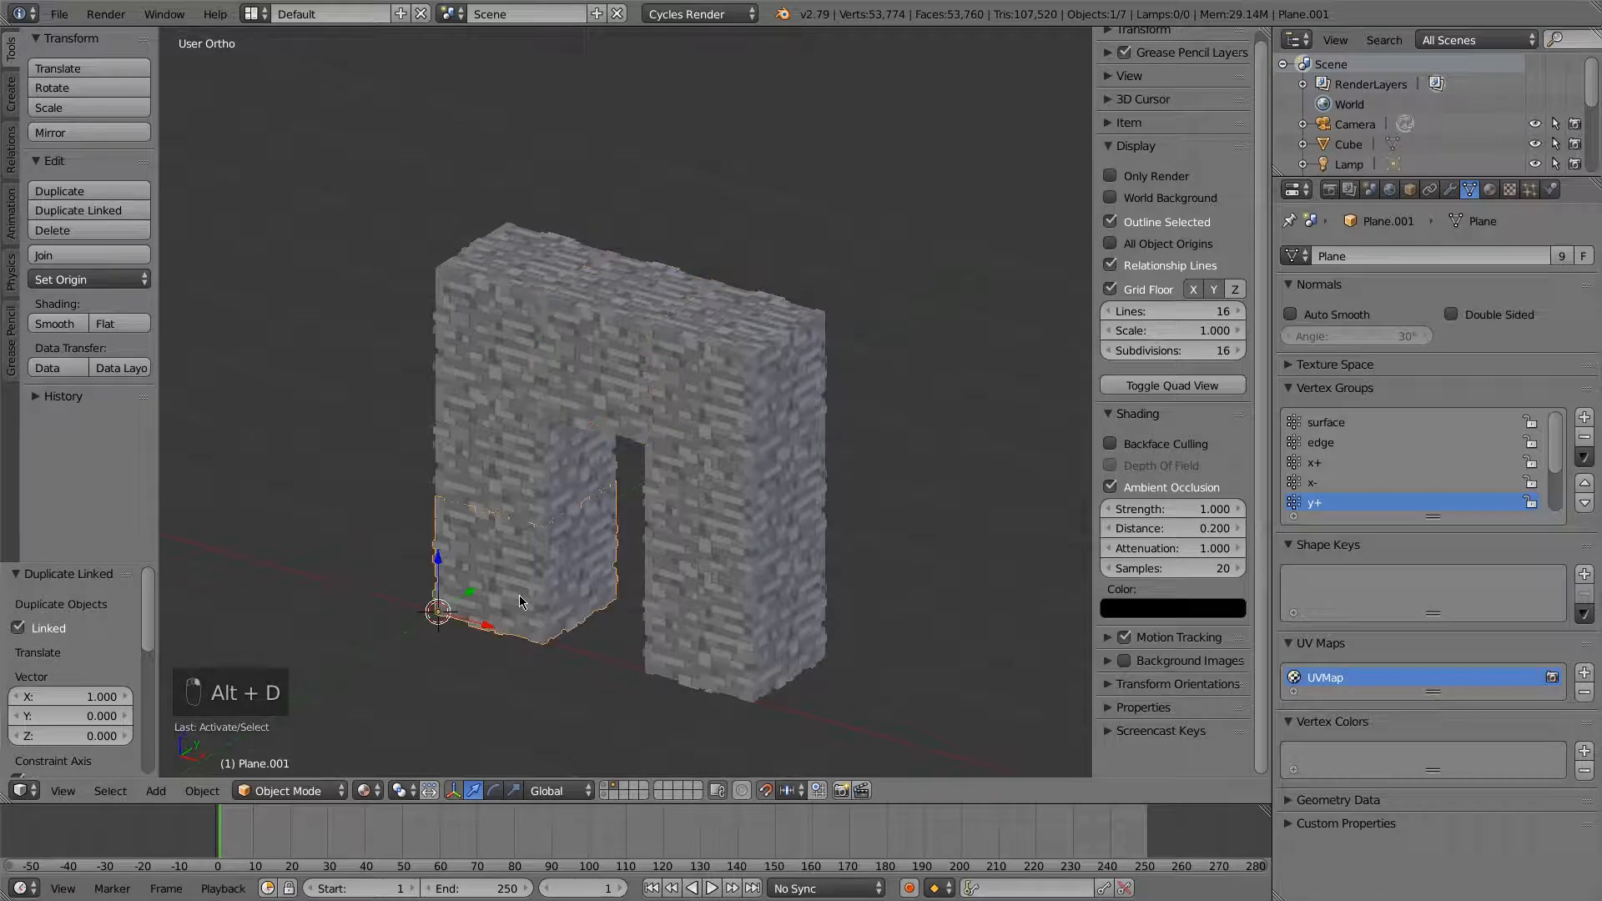
Select the three top blocks of the arch and make linked duplicates -3 units along Z as the floor
shift+right_click(624, 348)
shift+right_click(622, 355)
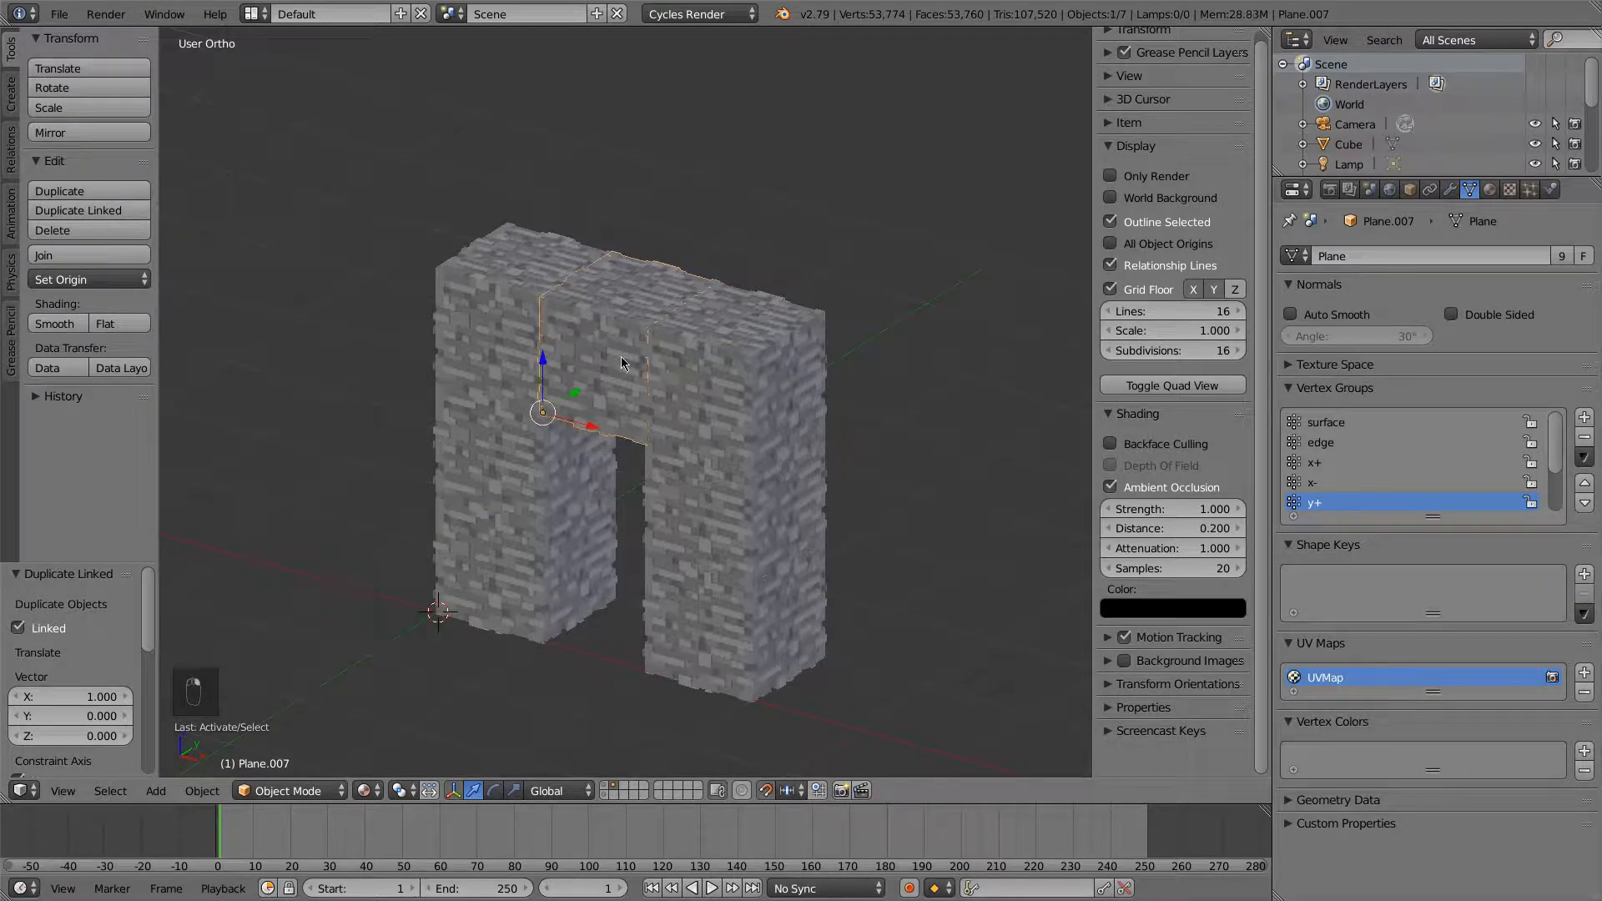
shift+right_click(685, 374)
shift+right_click(495, 321)
key(alt+d)
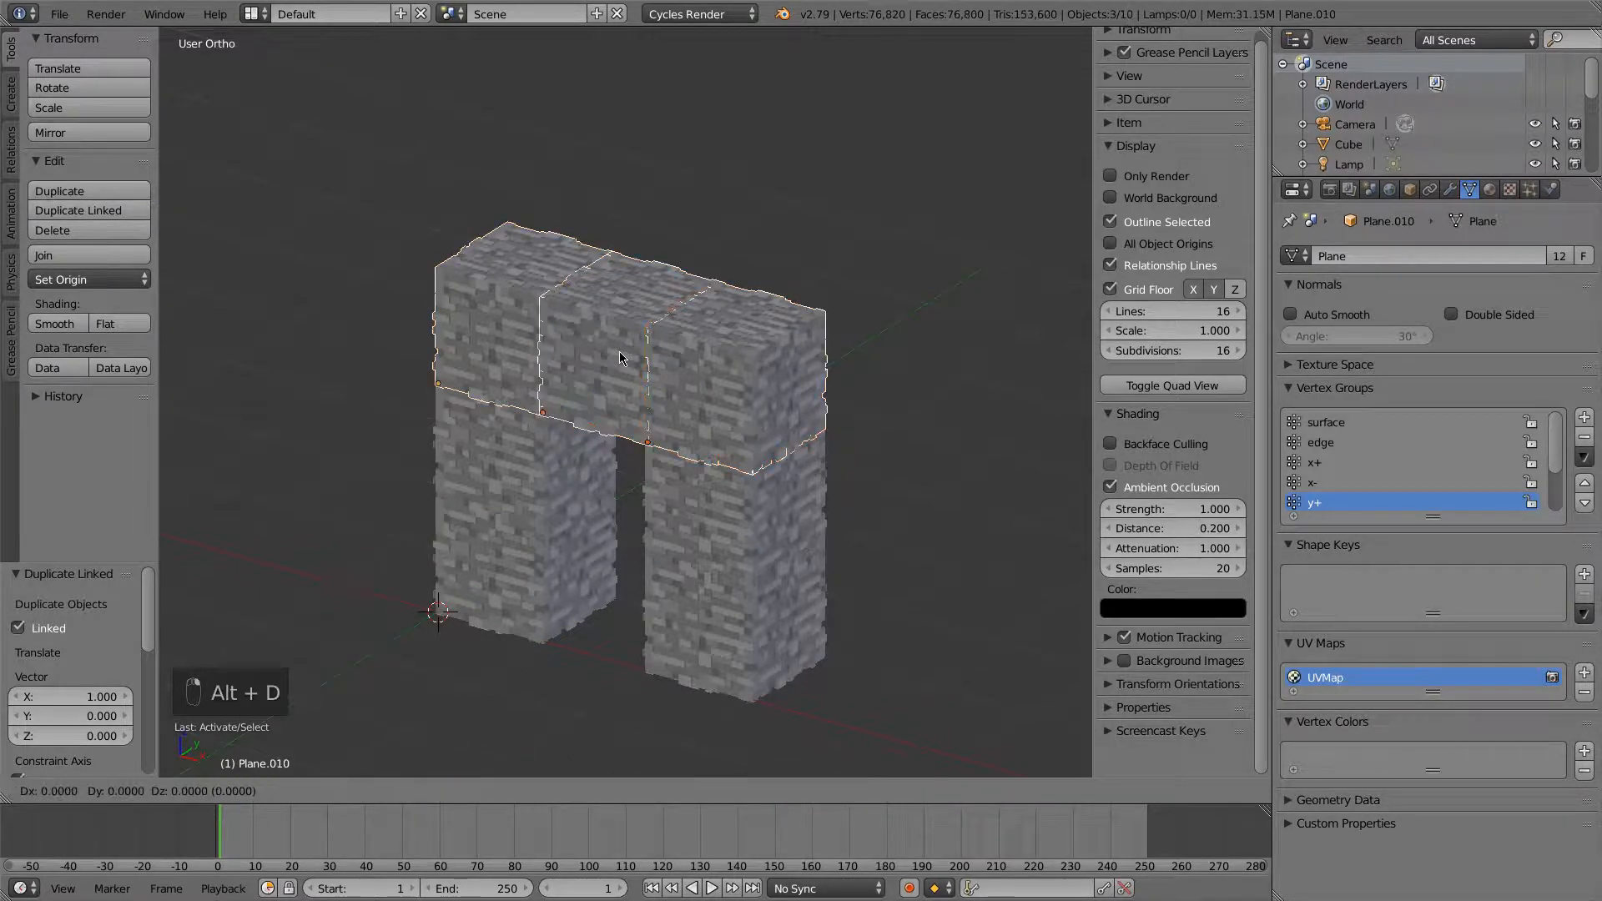
text(z-3)
key(Return)
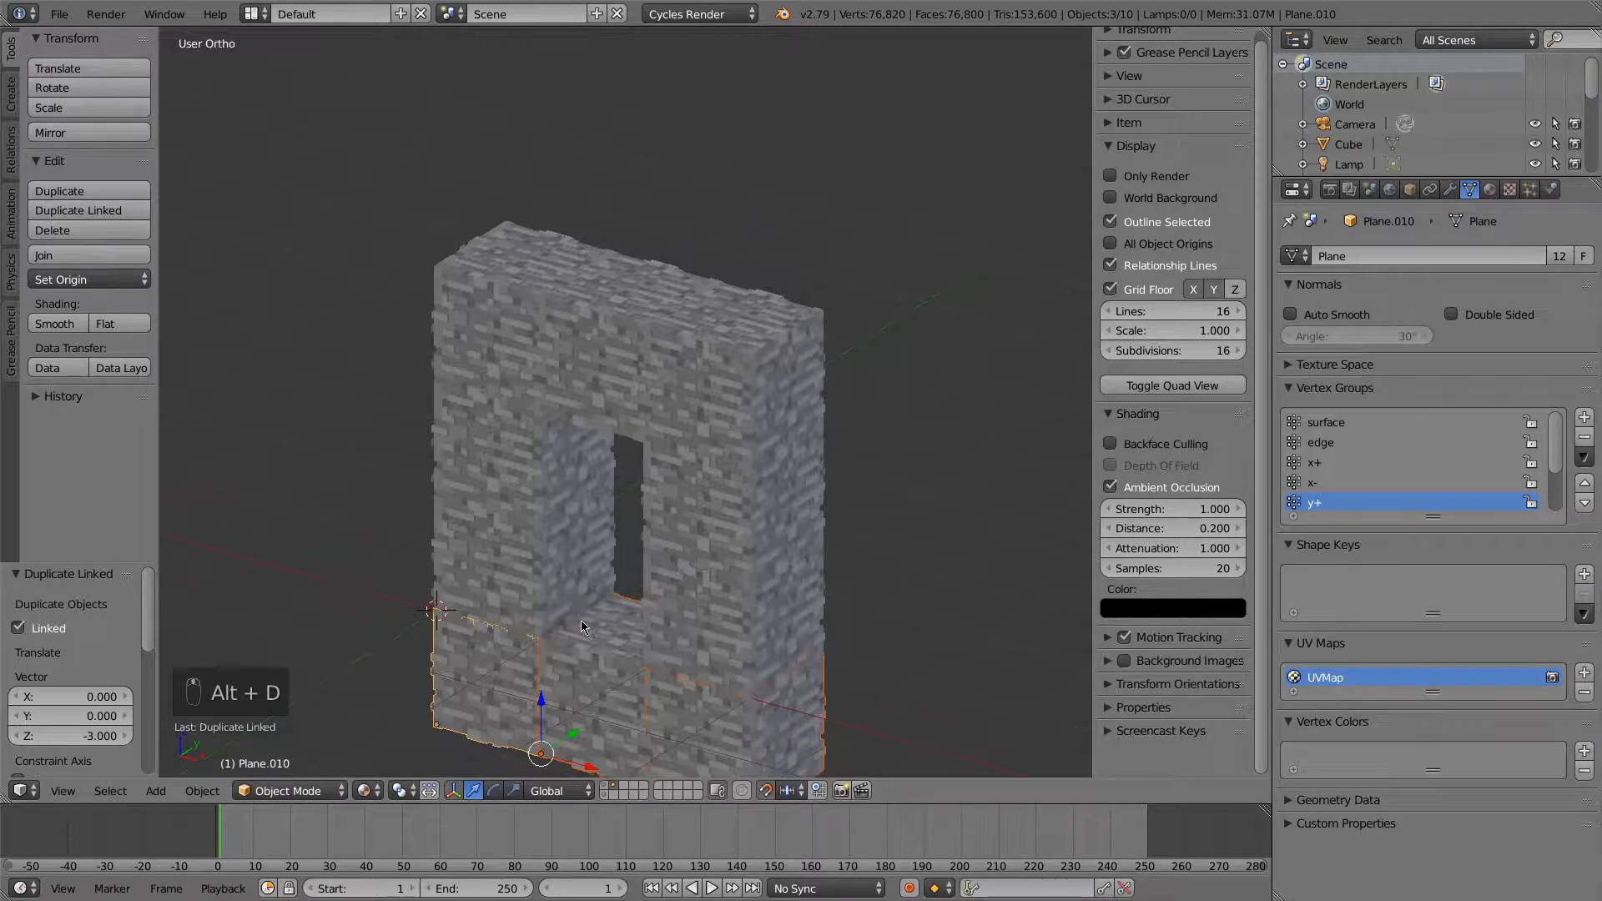
Select the entire block frame and make a linked duplicate of it 1 unit along Y
shift+middle_drag(537, 486, 509, 433)
key(b)
drag(365, 166, 839, 780)
middle_drag(705, 538, 605, 537)
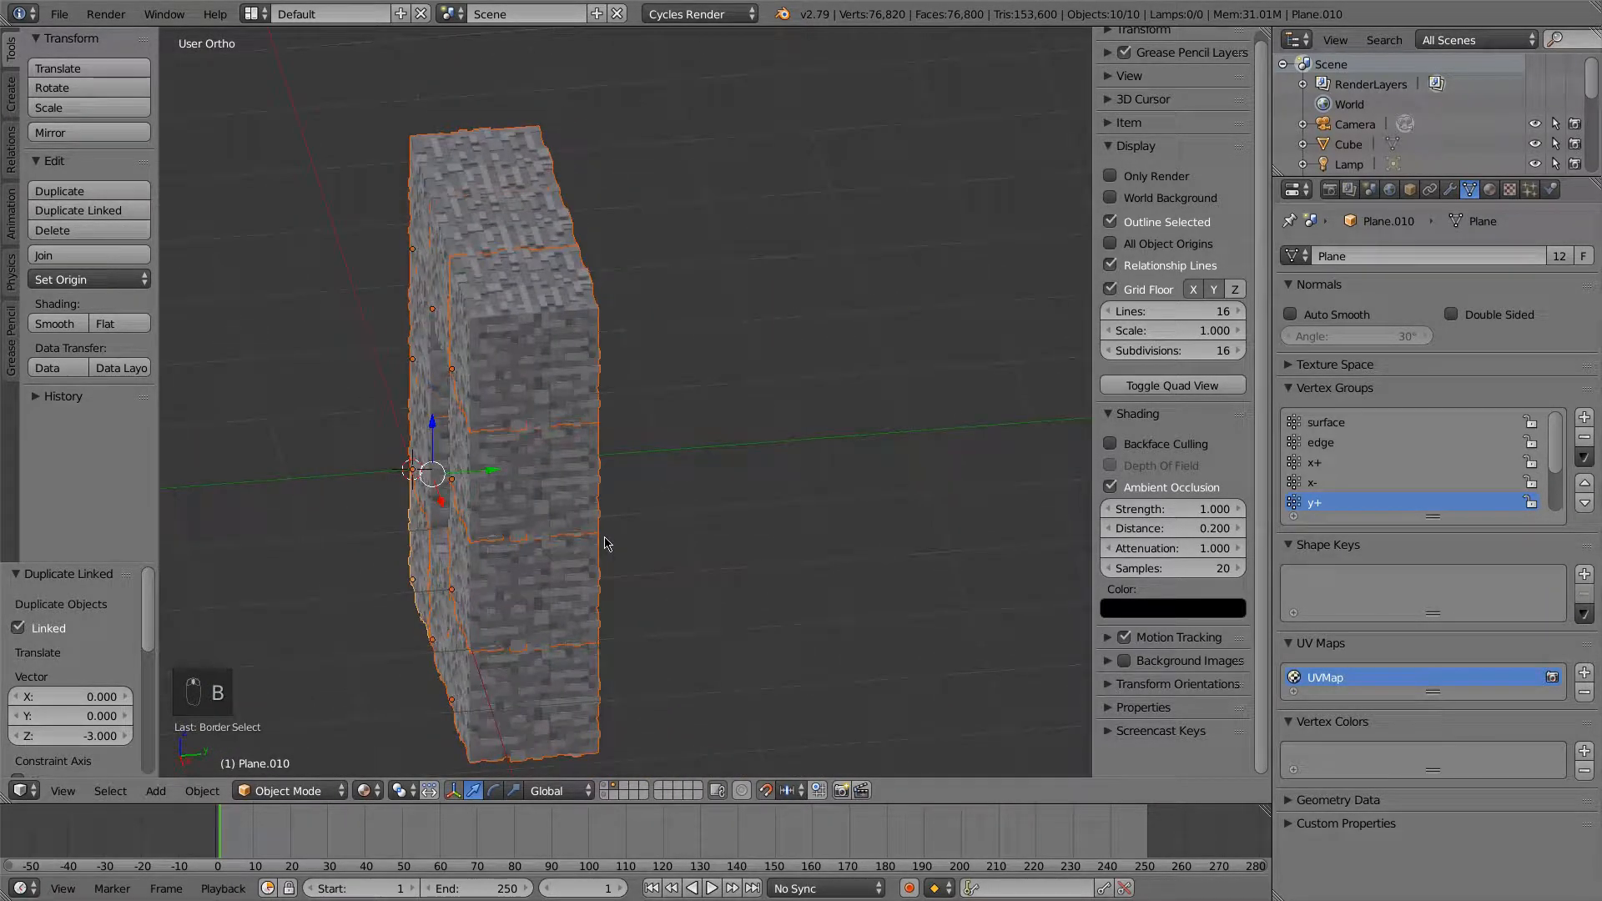
key(alt+d)
text(y1)
key(Return)
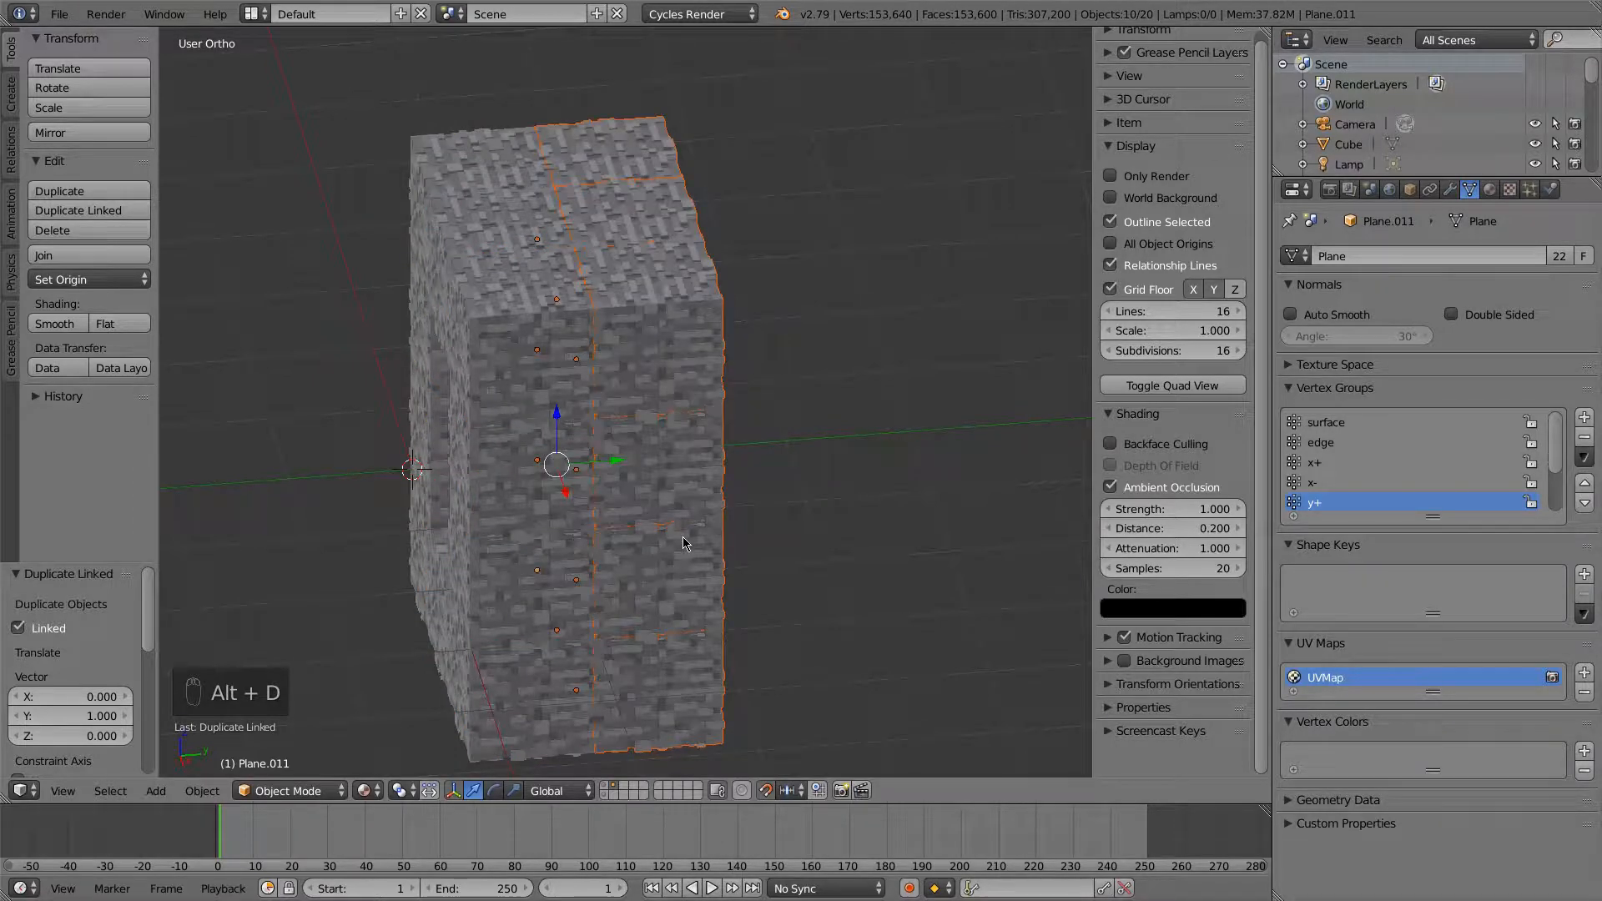
Make linked duplicates of the rear frame's two middle side blocks -1 unit along X, and move them along Y to close the opening's back
right_click(630, 551)
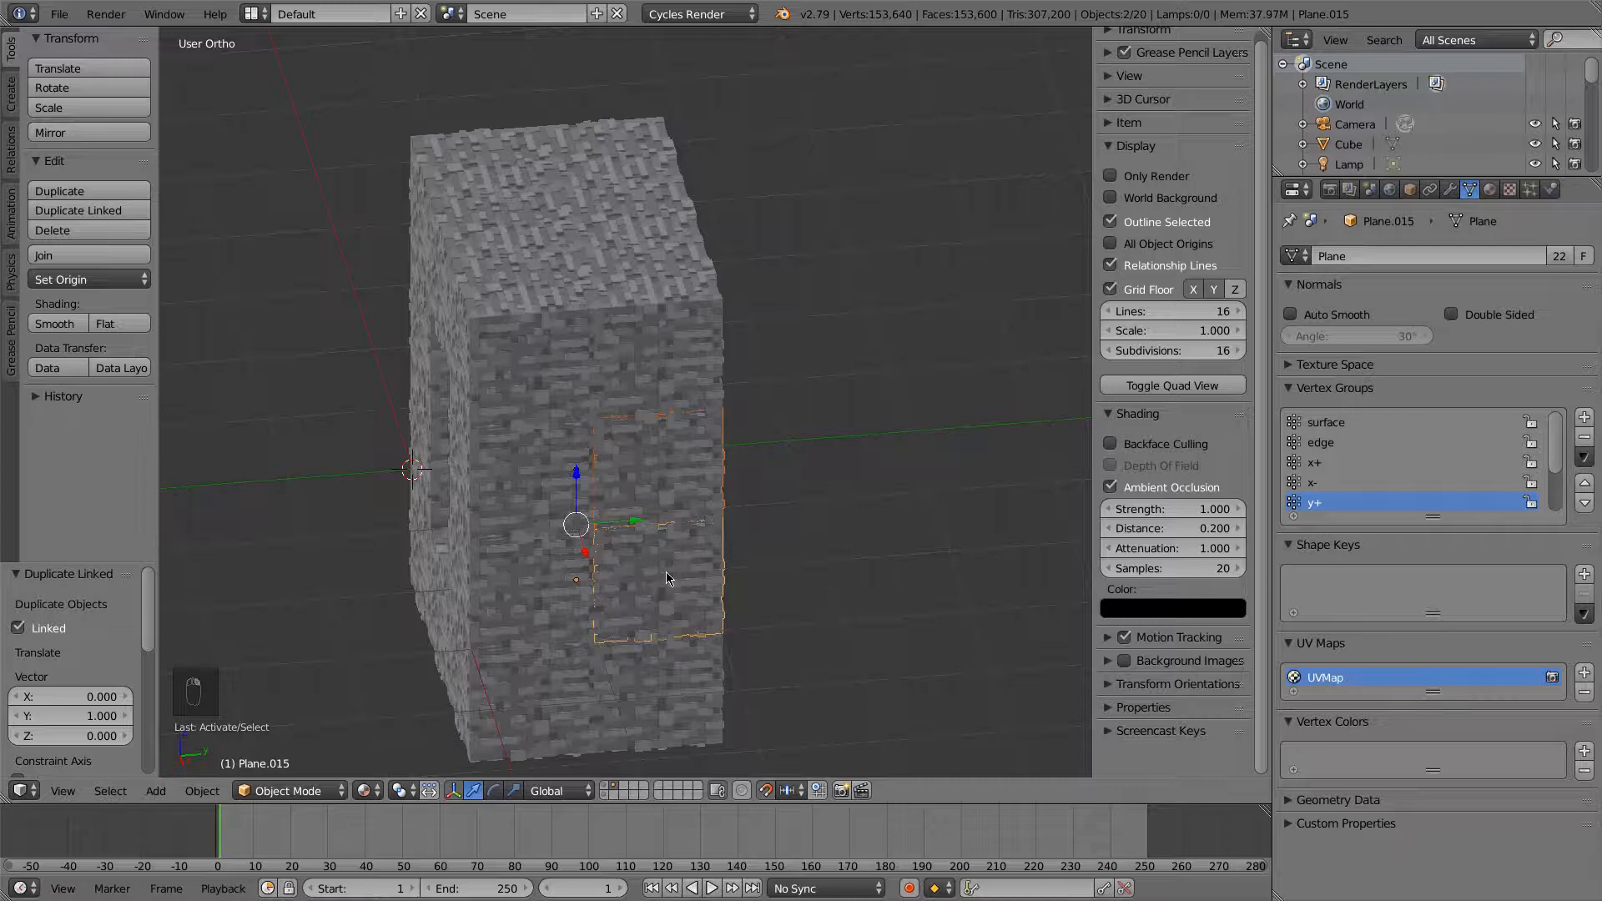
key(alt+d)
text(x-1)
key(Return)
middle_drag(687, 543, 629, 514)
drag(619, 460, 690, 478)
Select all blocks of the structure and put them in a new group named mineshaft
middle_drag(689, 477, 729, 528)
key(a)
scroll(729, 528, down, 3)
key(b)
drag(405, 198, 794, 654)
key(ctrl+g)
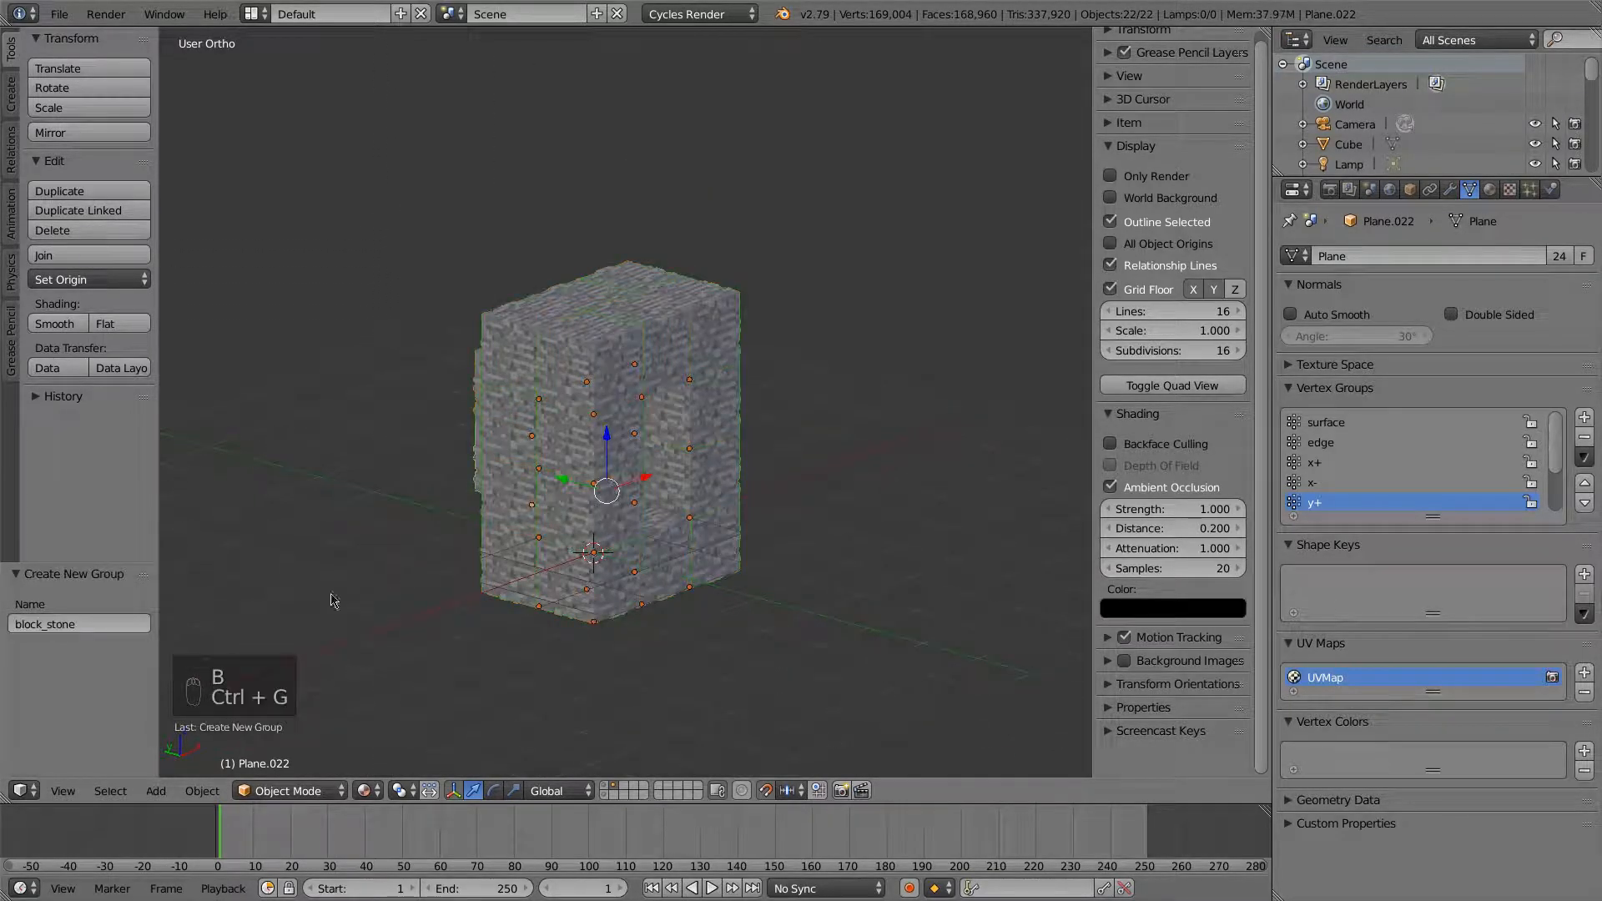
click(92, 624)
text(m)
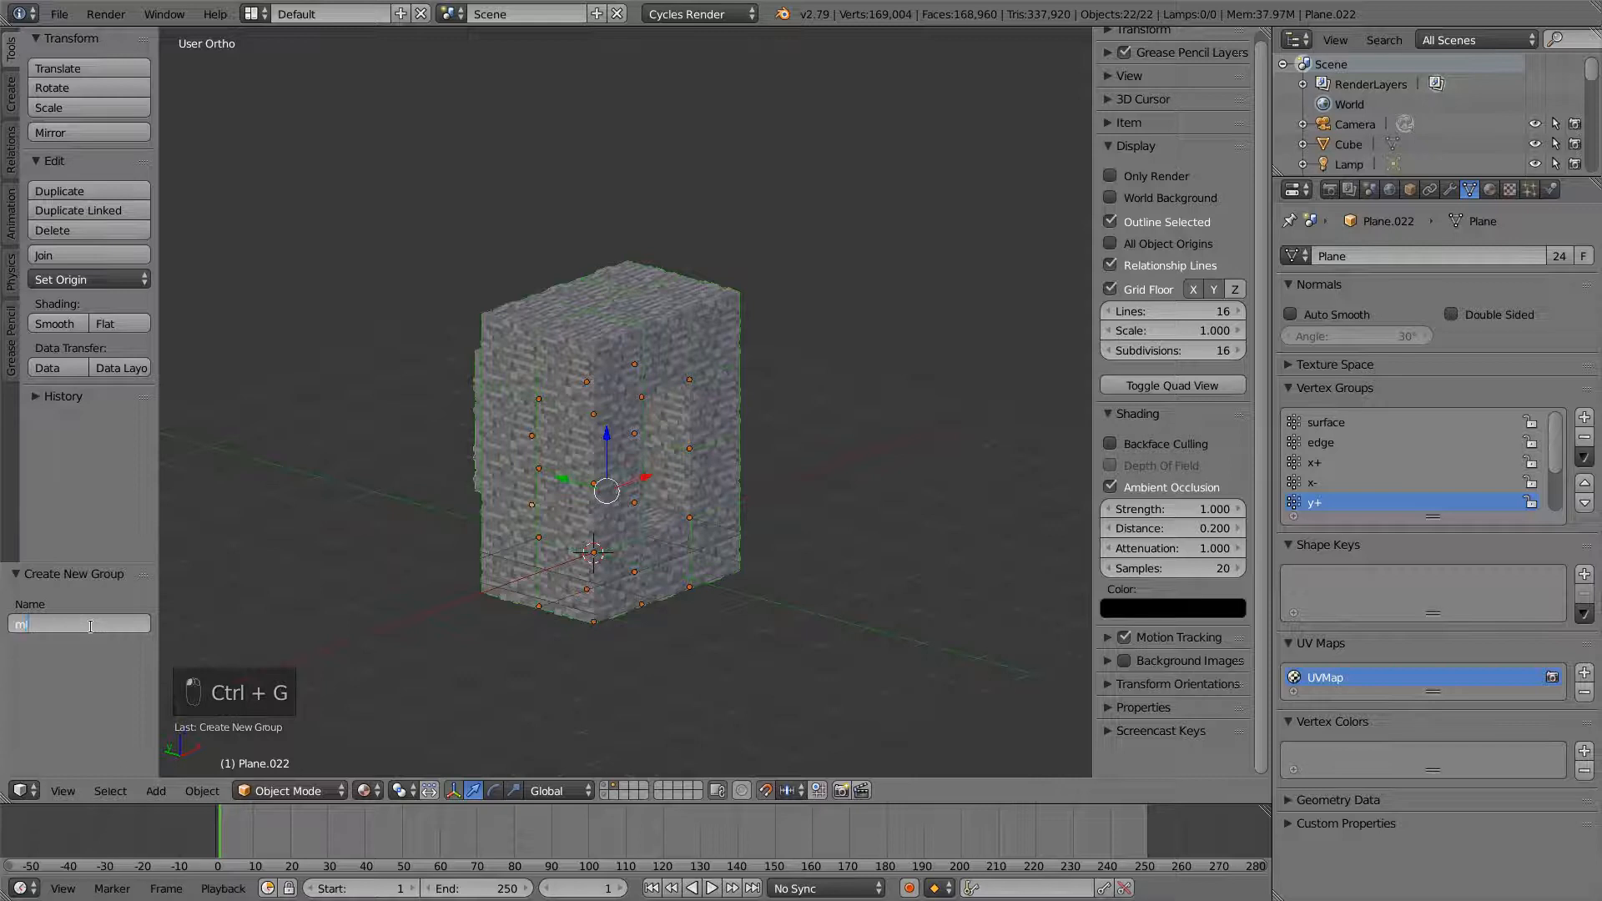
text(ineshaft)
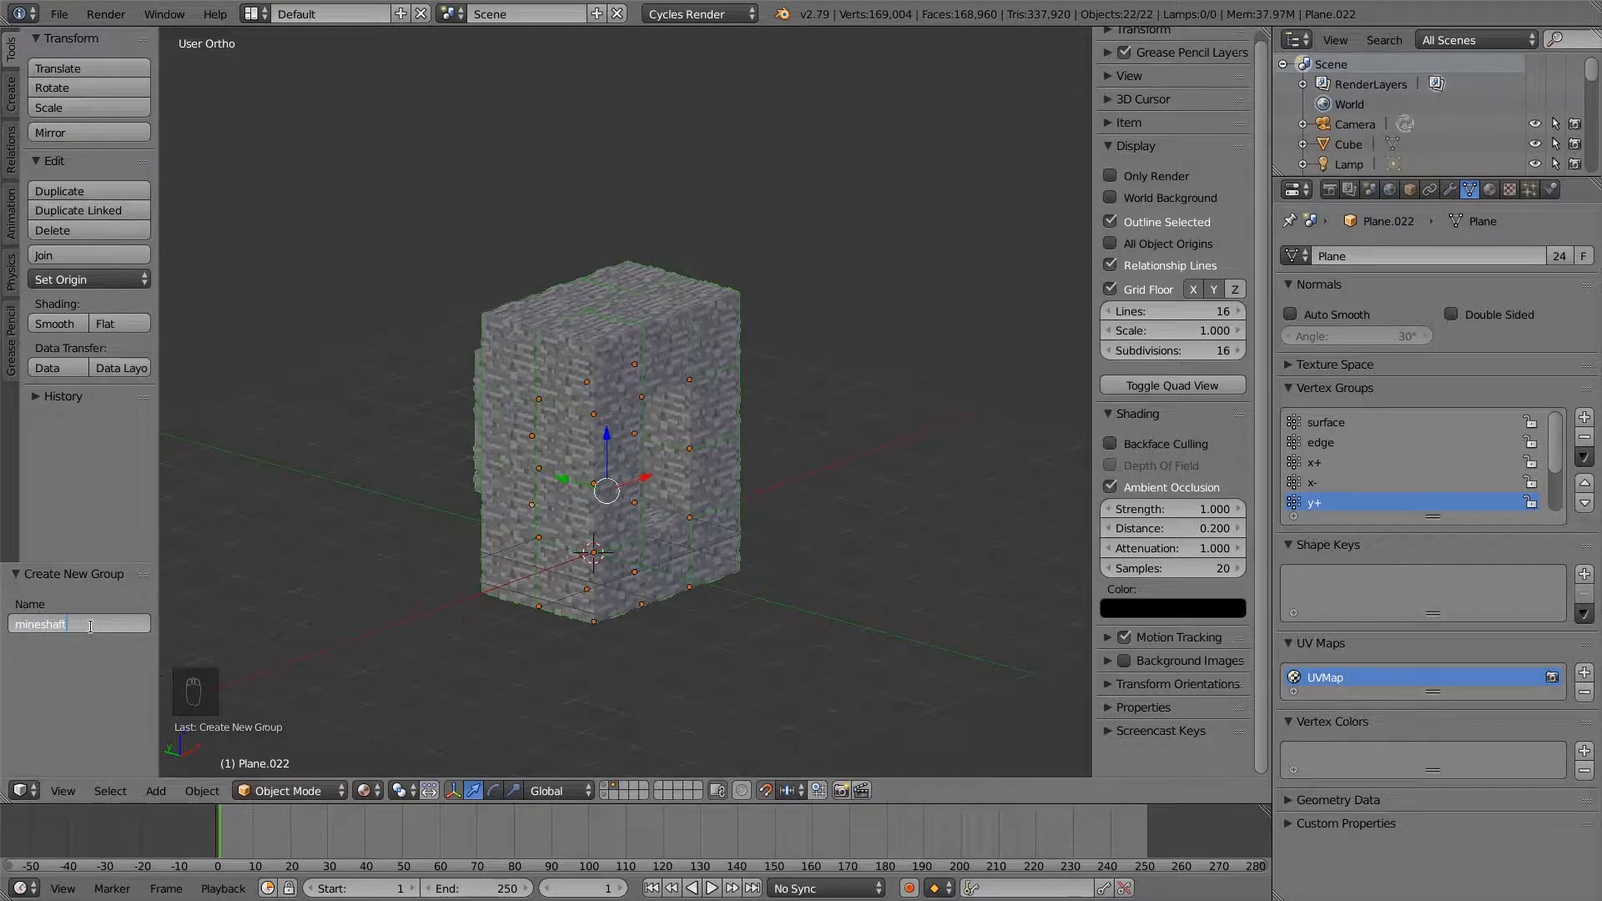
key(Return)
Examine the mineshaft structure and compare it with the single stone block on the first layer
scroll(588, 500, down, 1)
shift+middle_drag(643, 506, 629, 513)
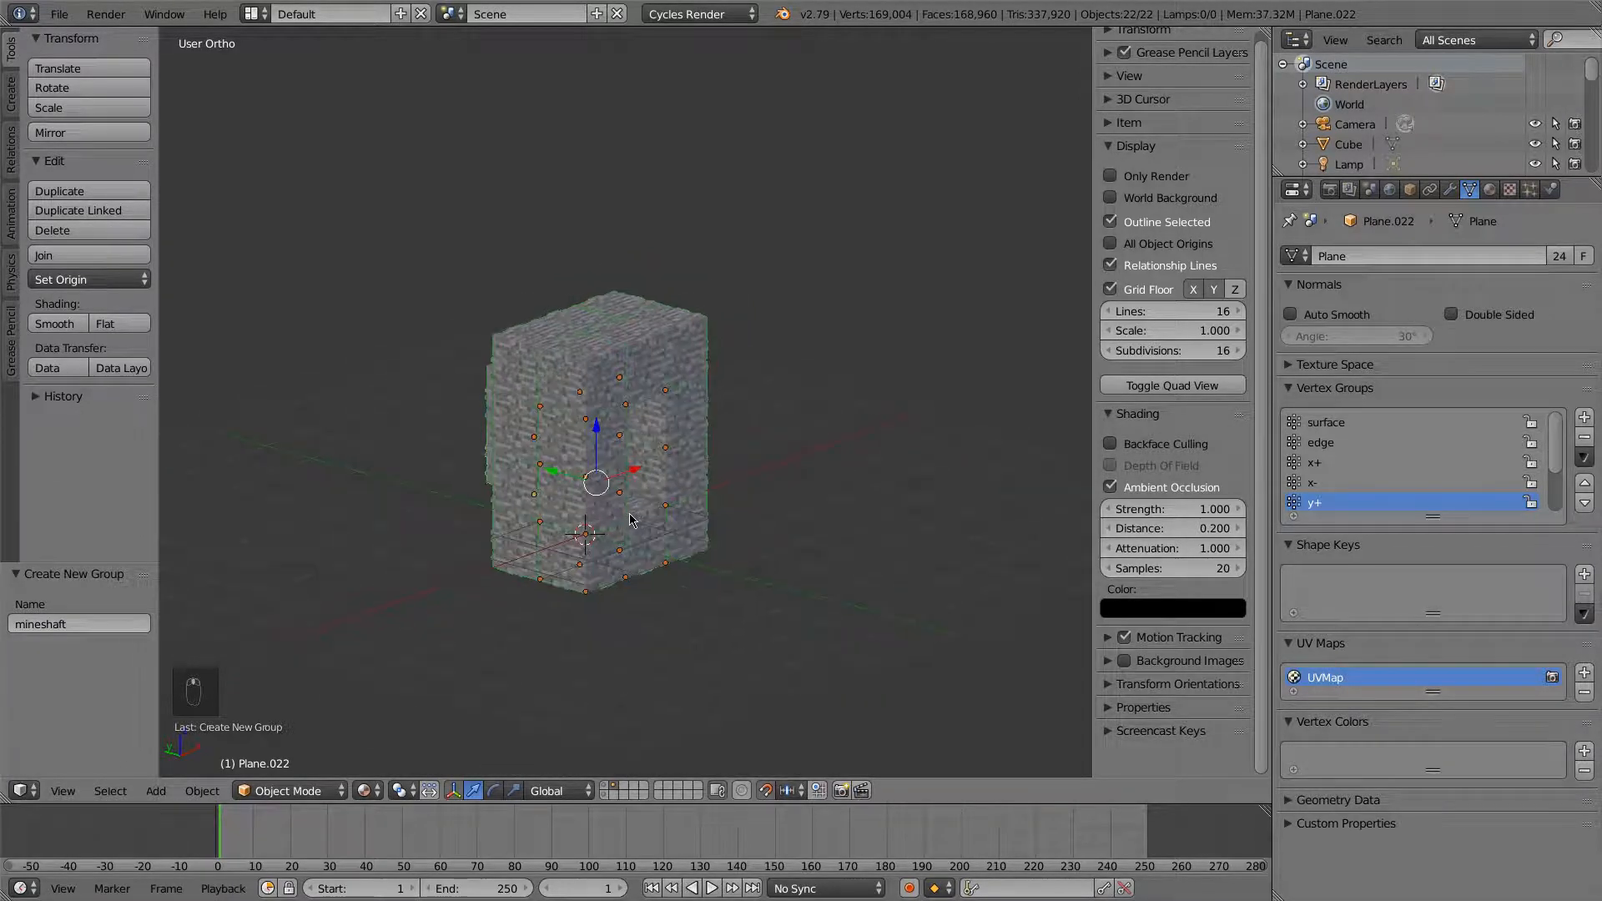
key(a)
scroll(629, 513, up, 2)
scroll(617, 534, up, 1)
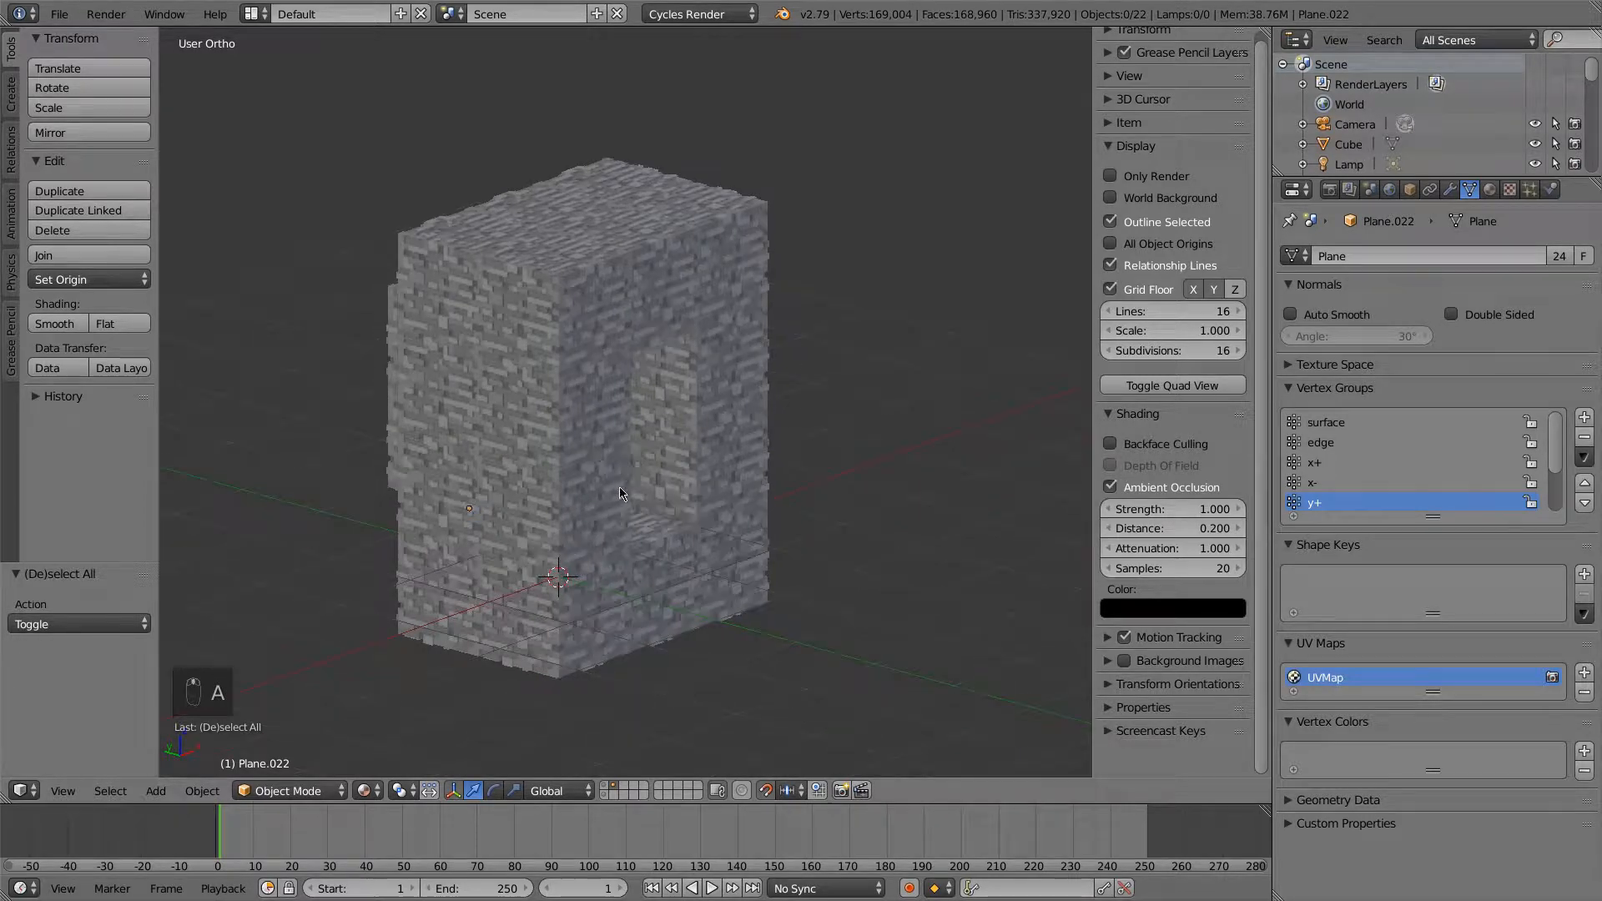
click(606, 787)
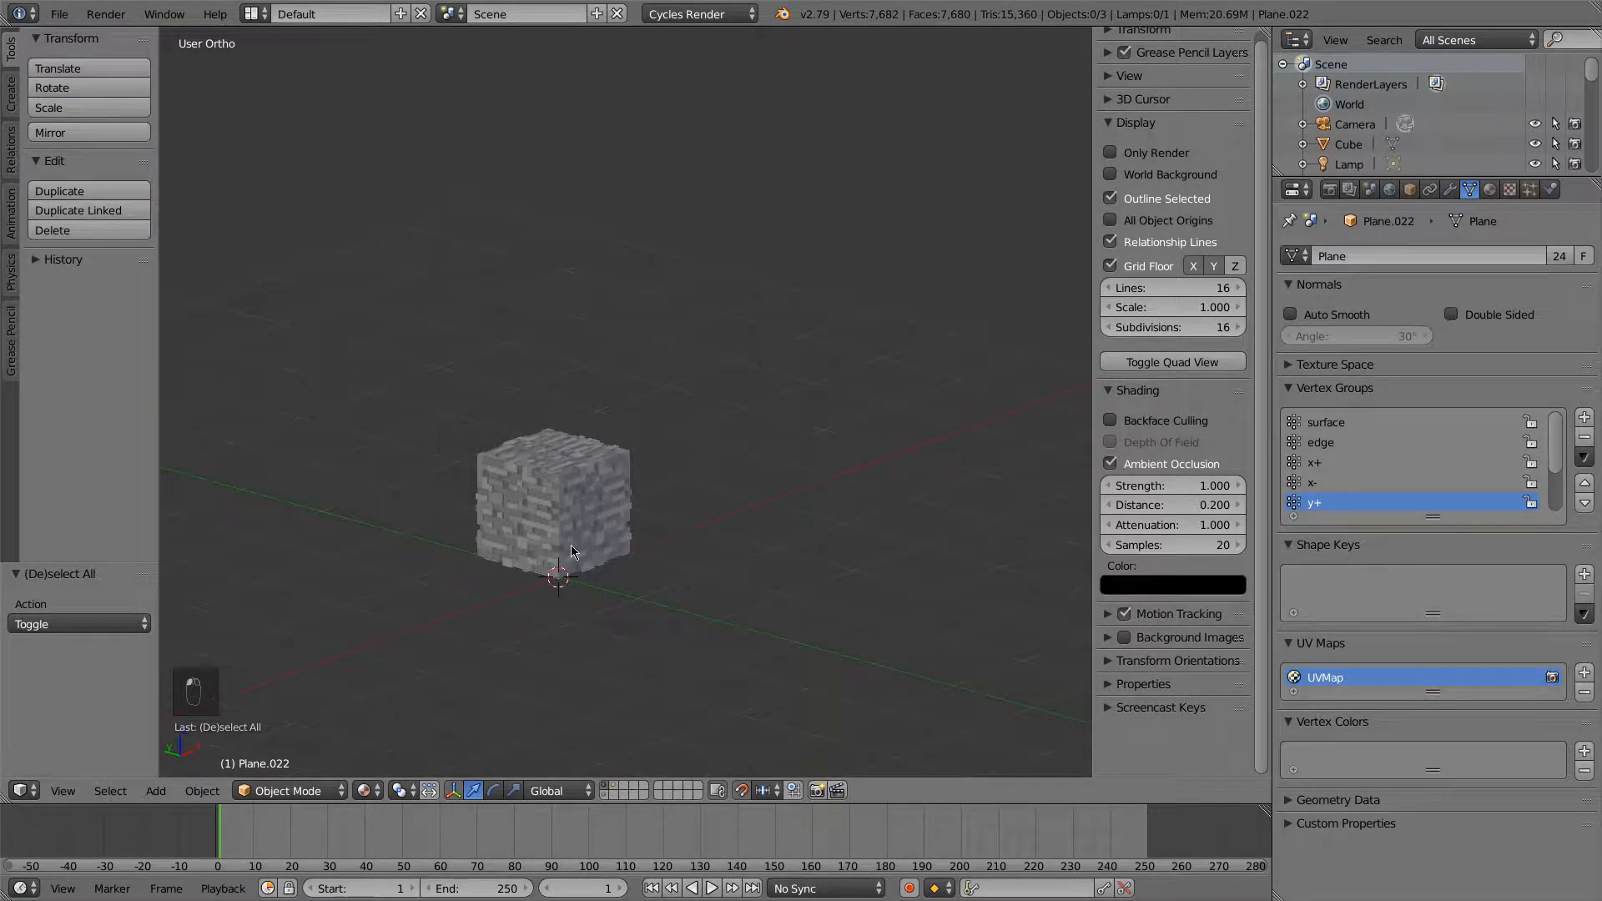
right_click(572, 550)
key(a)
click(618, 790)
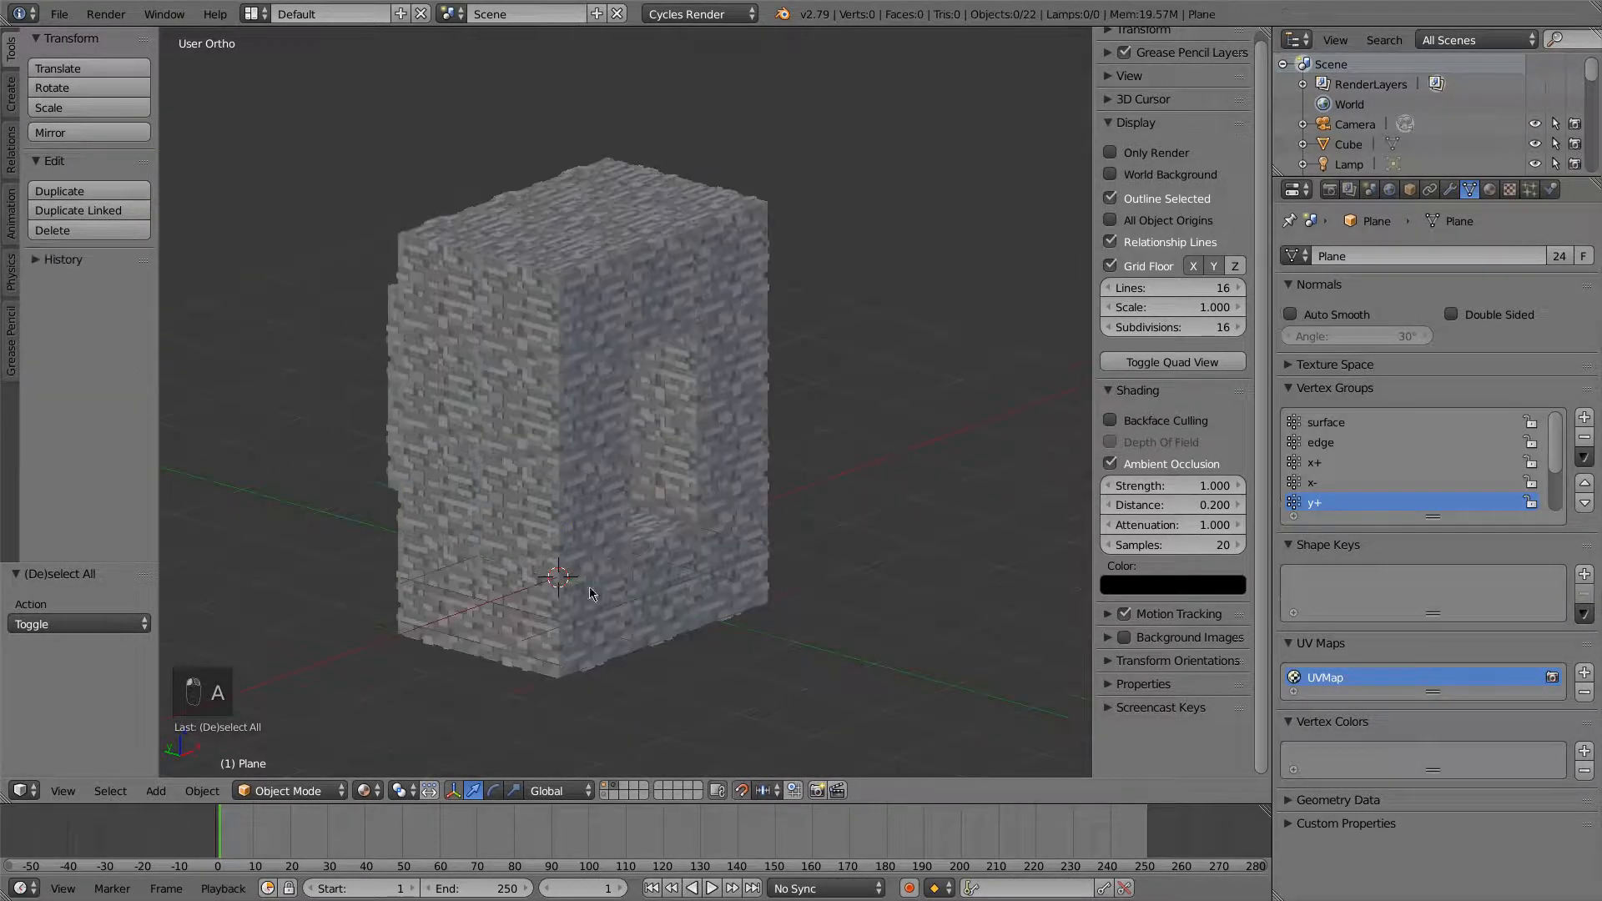
right_click(588, 548)
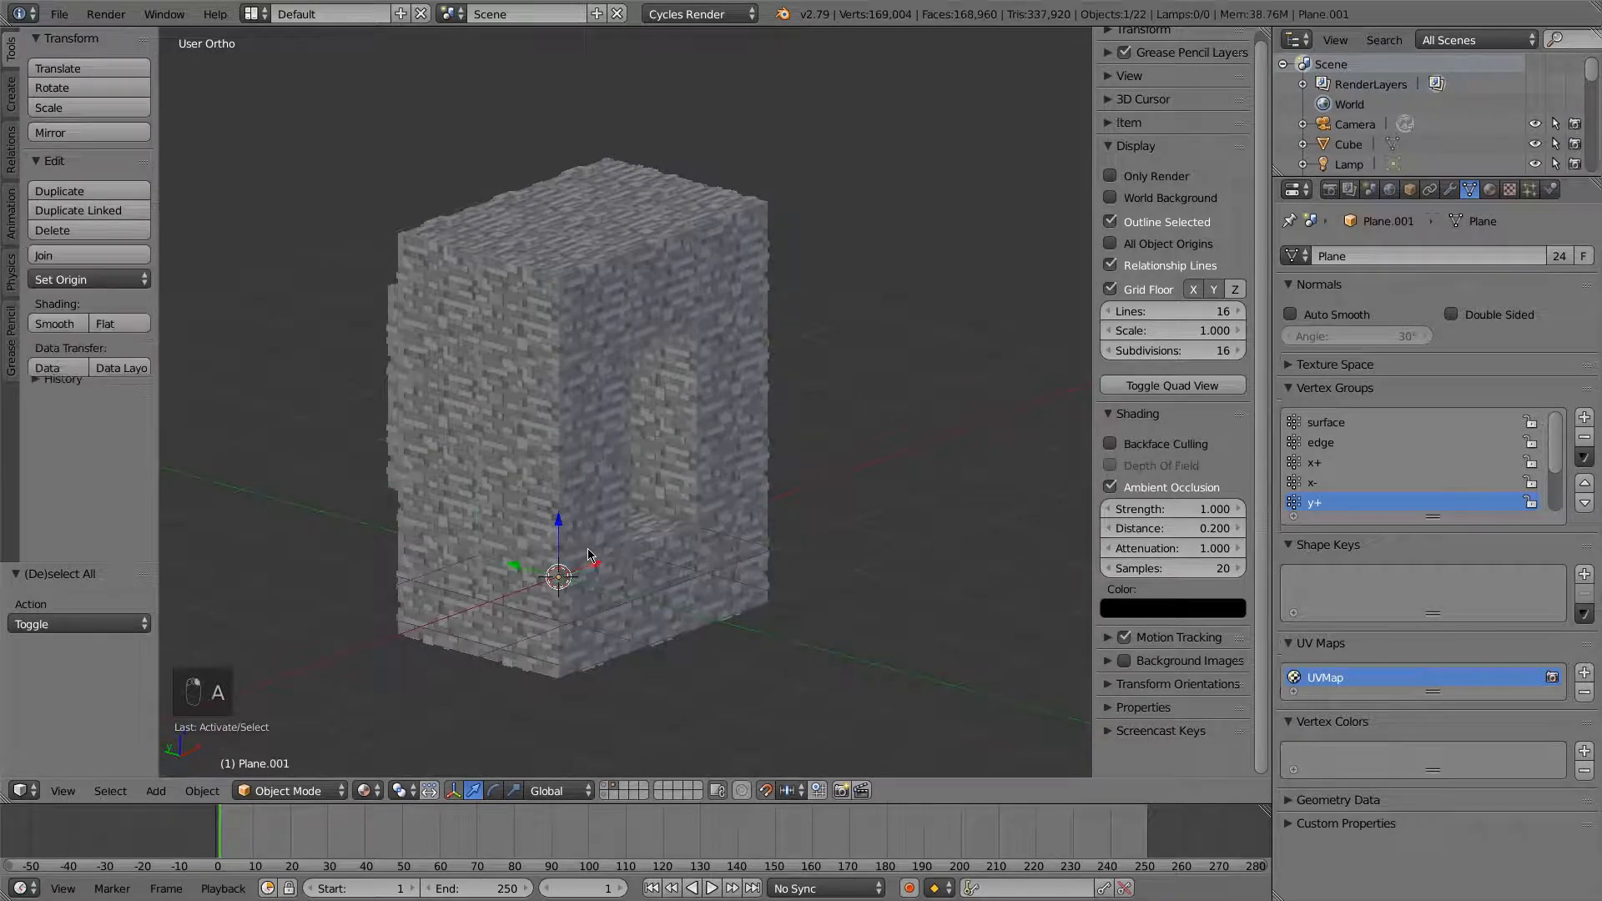
mouse_move(661, 583)
middle_down()
mouse_move(559, 593)
mouse_move(642, 603)
middle_up()
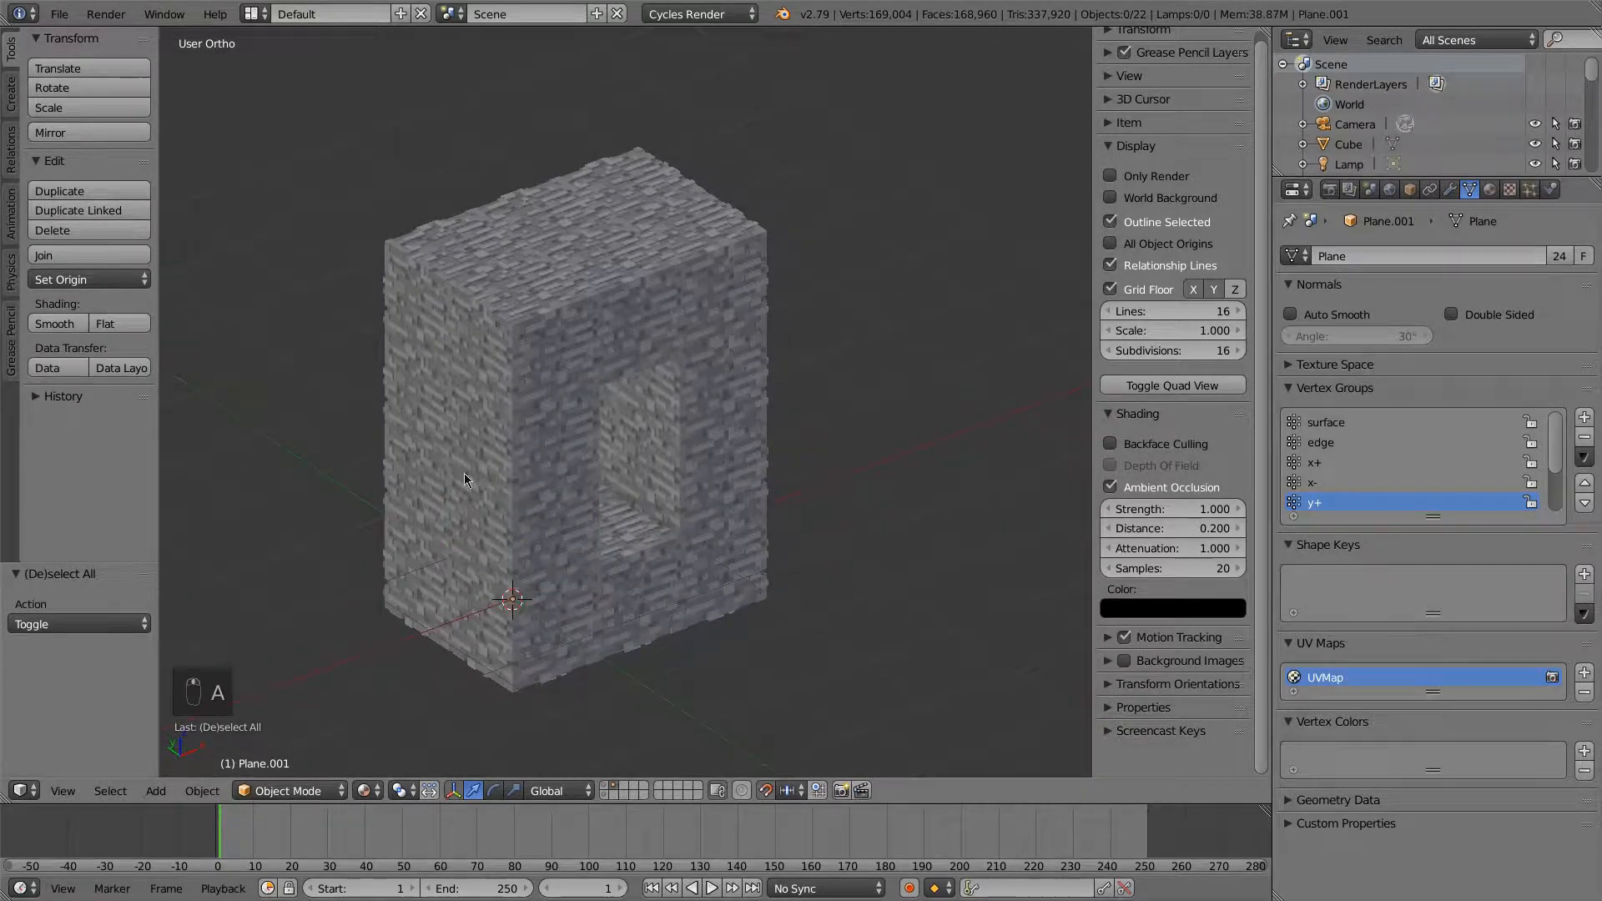
key(a)
Start a new file and delete all of its default objects
click(59, 14)
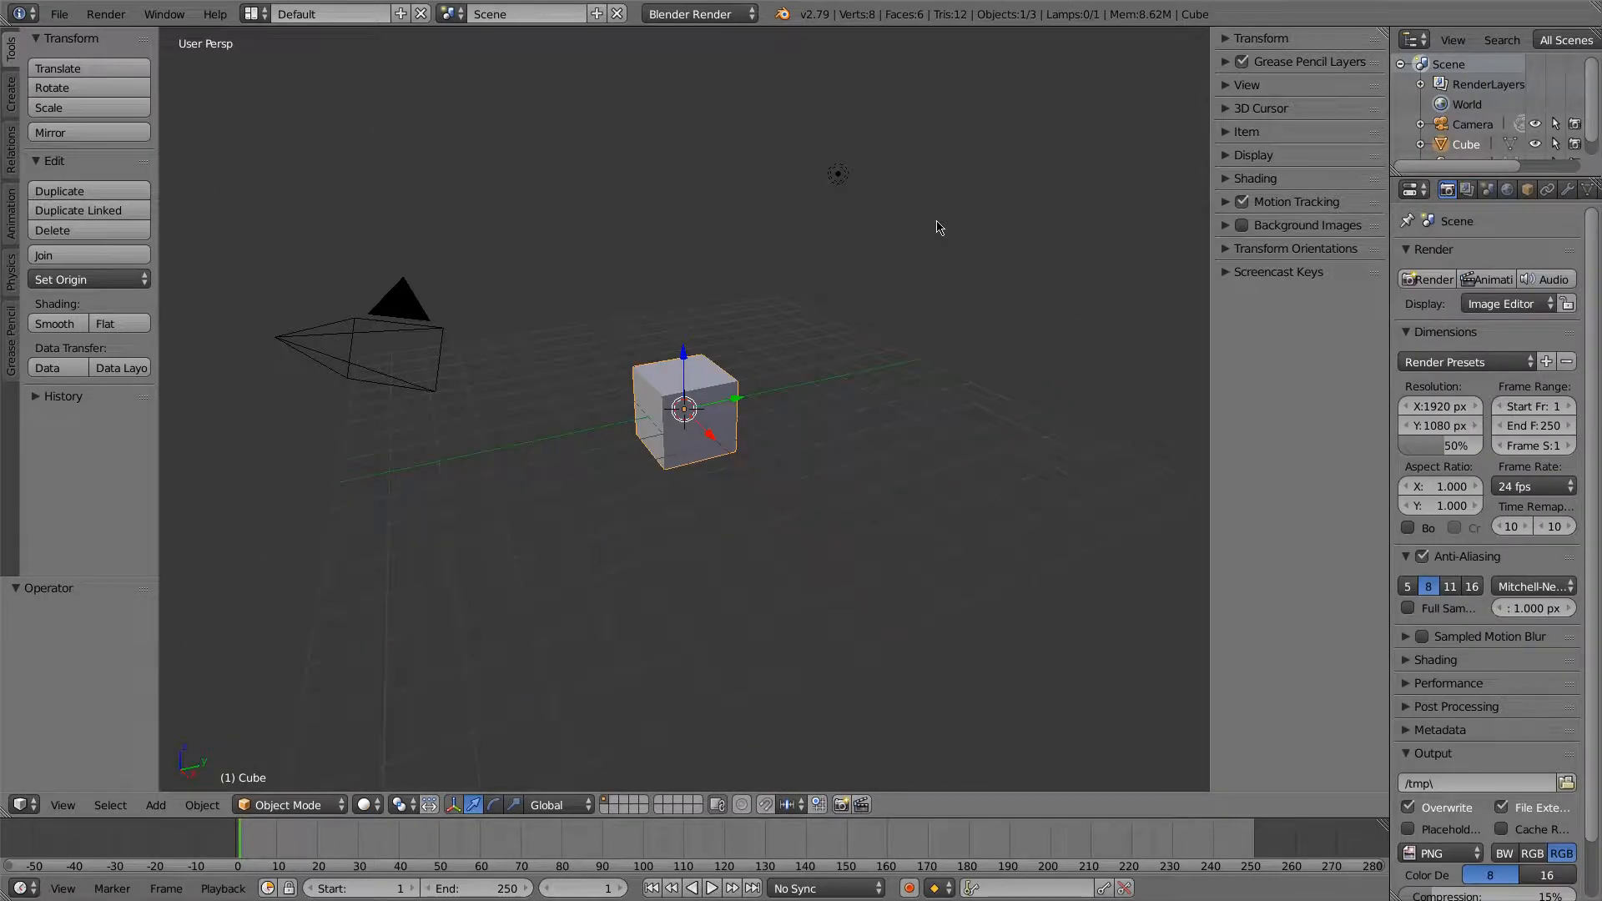
key(a)
key(a)
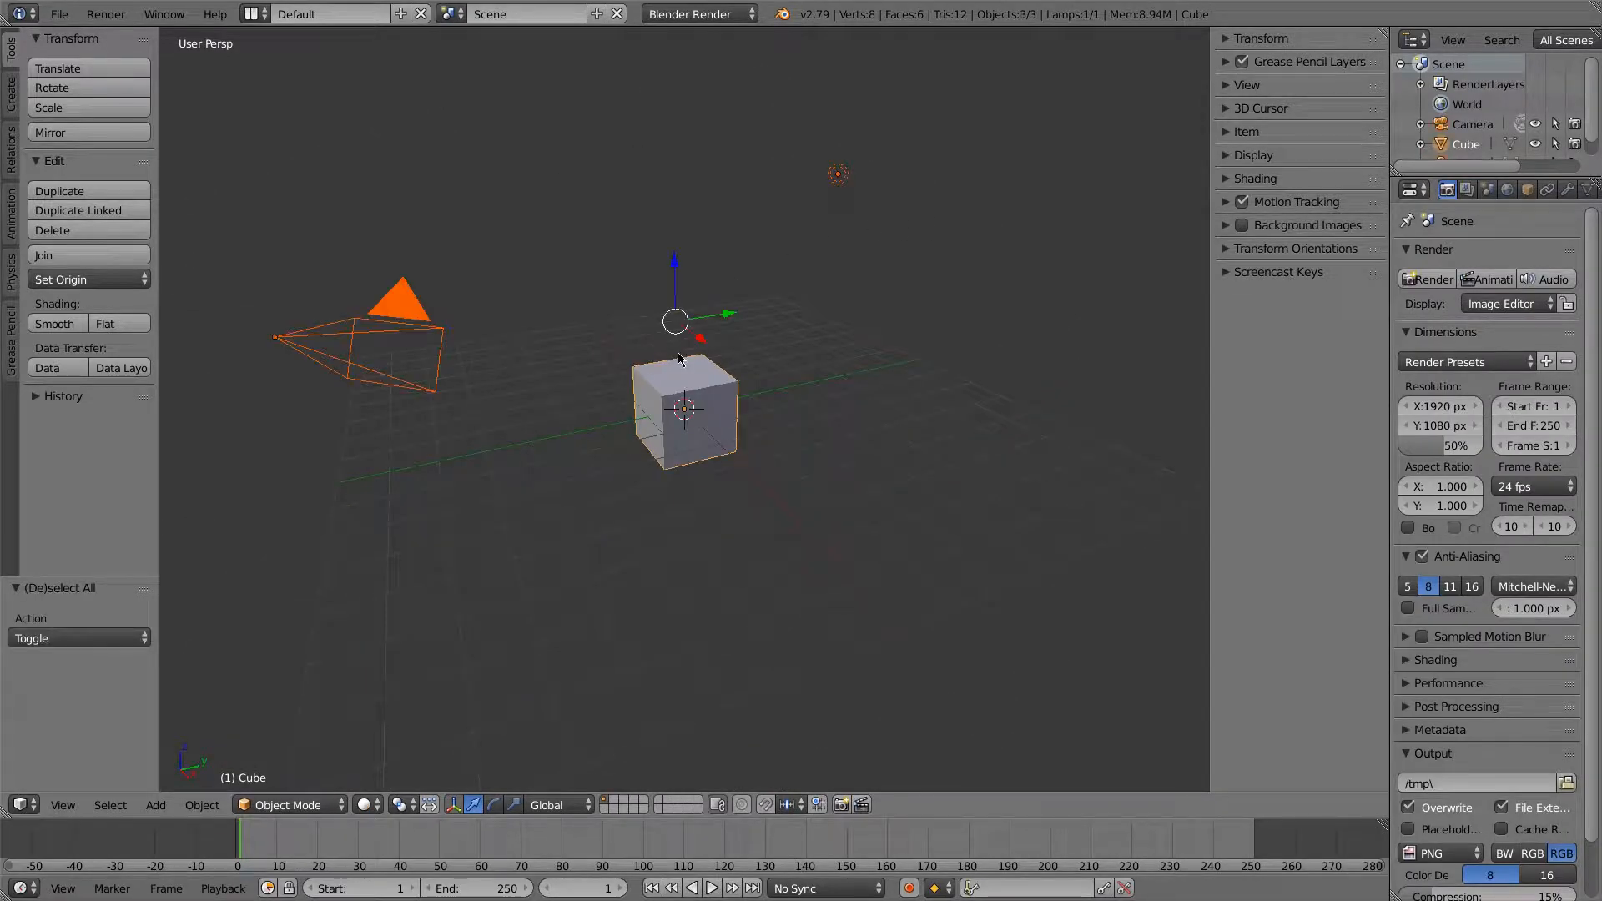
key(x)
click(676, 357)
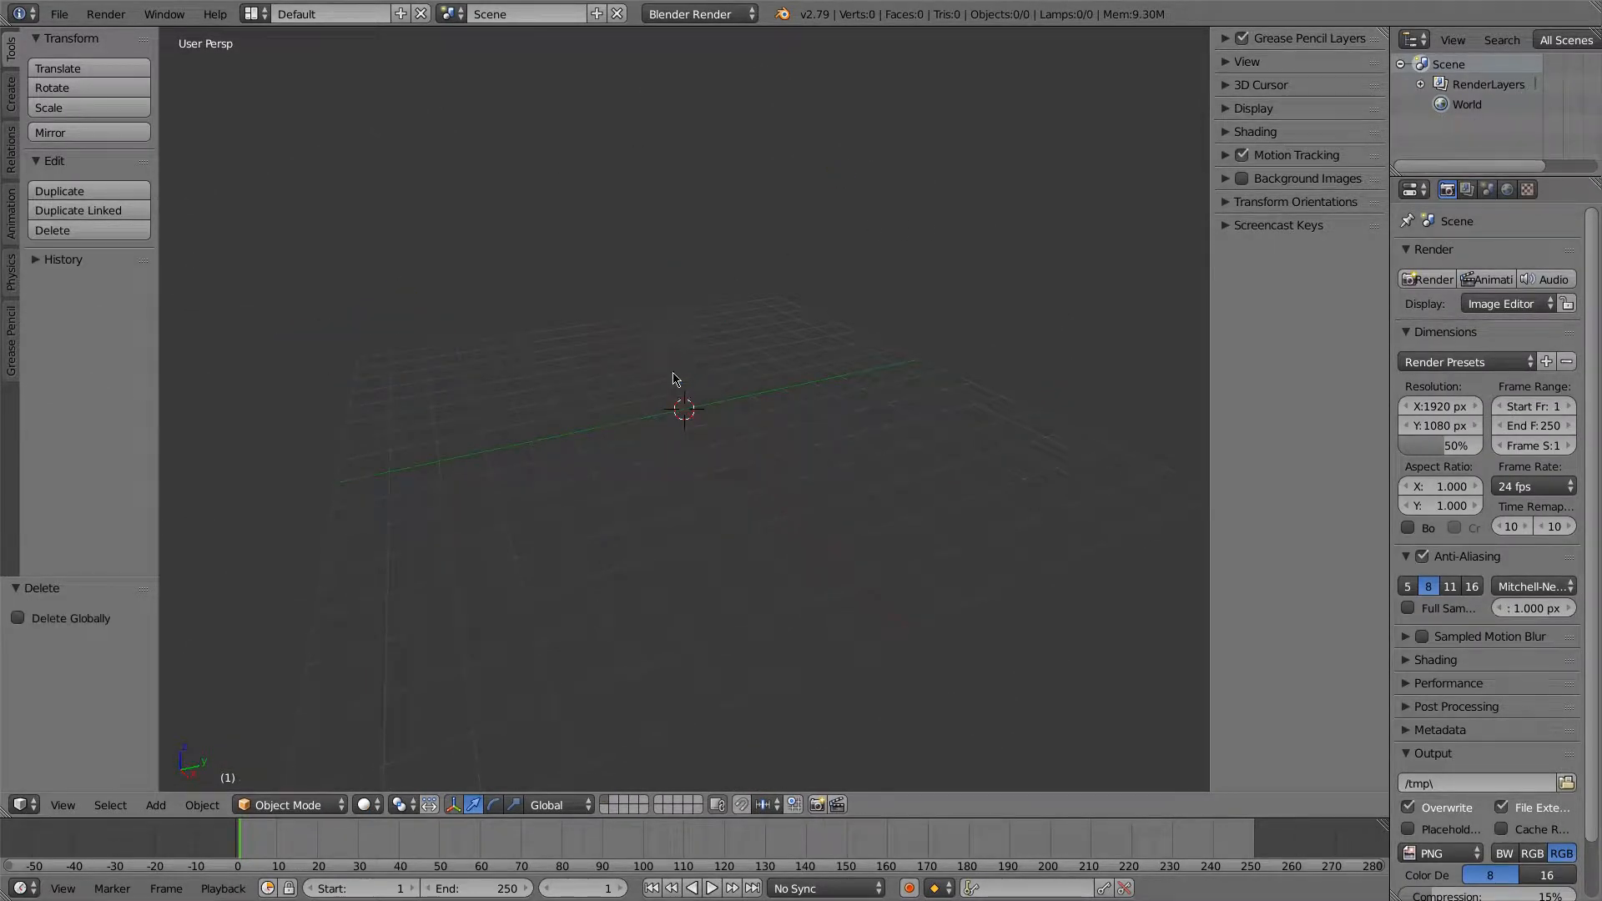
Turn on the Screencast Keys display
click(1254, 232)
click(1258, 252)
click(1257, 229)
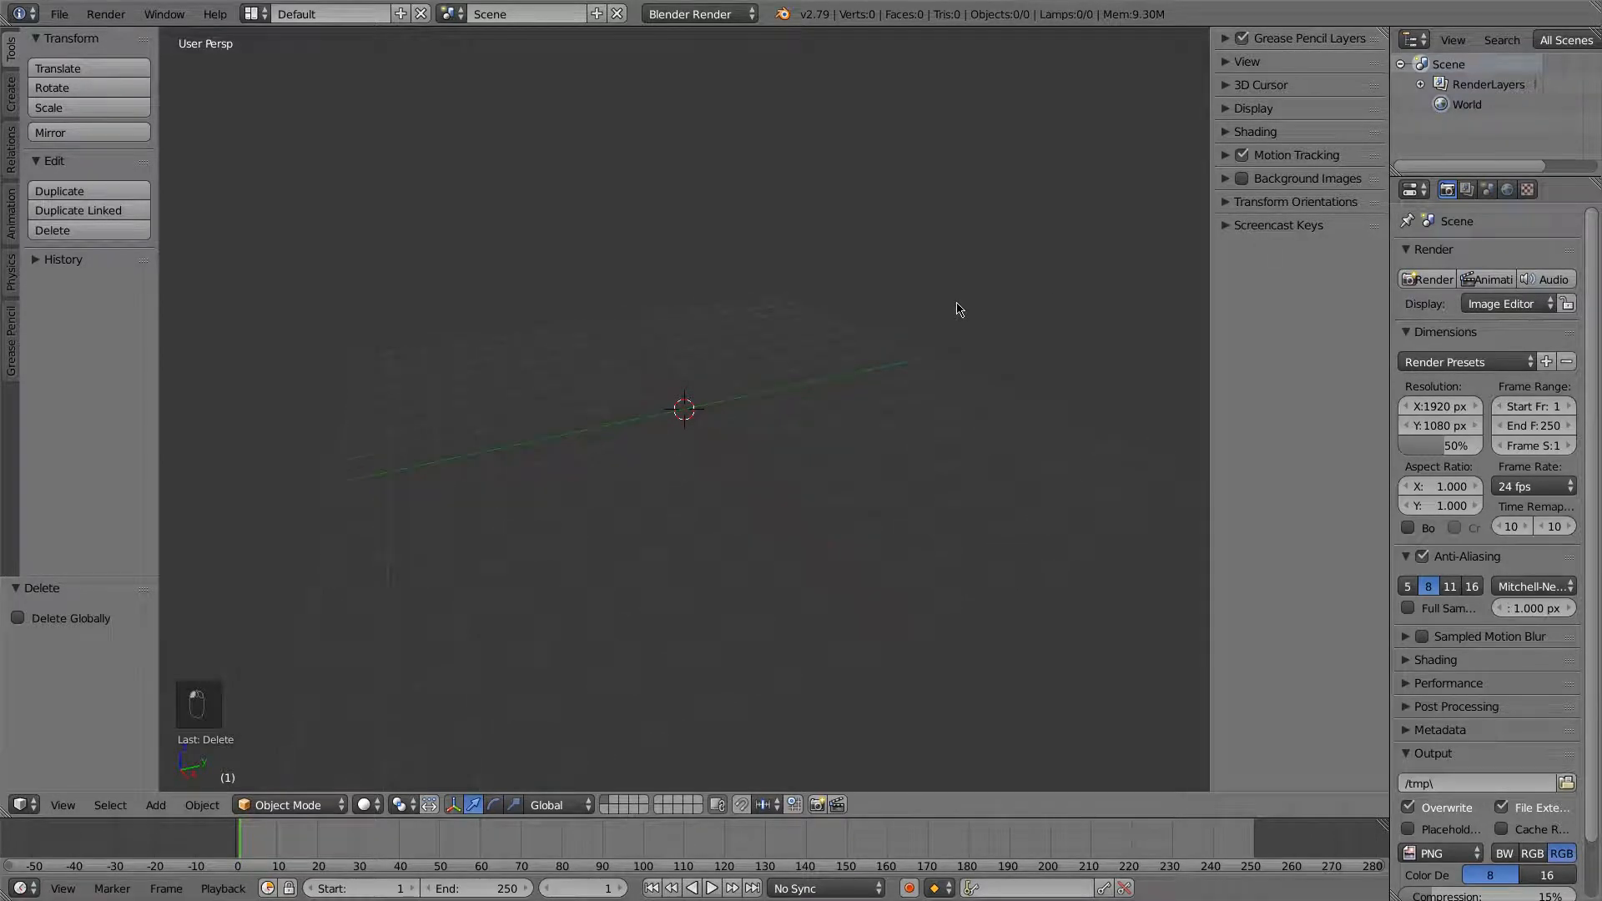
Link the mineshaft group from assets.blend into the scene
key(ctrl+alt+o)
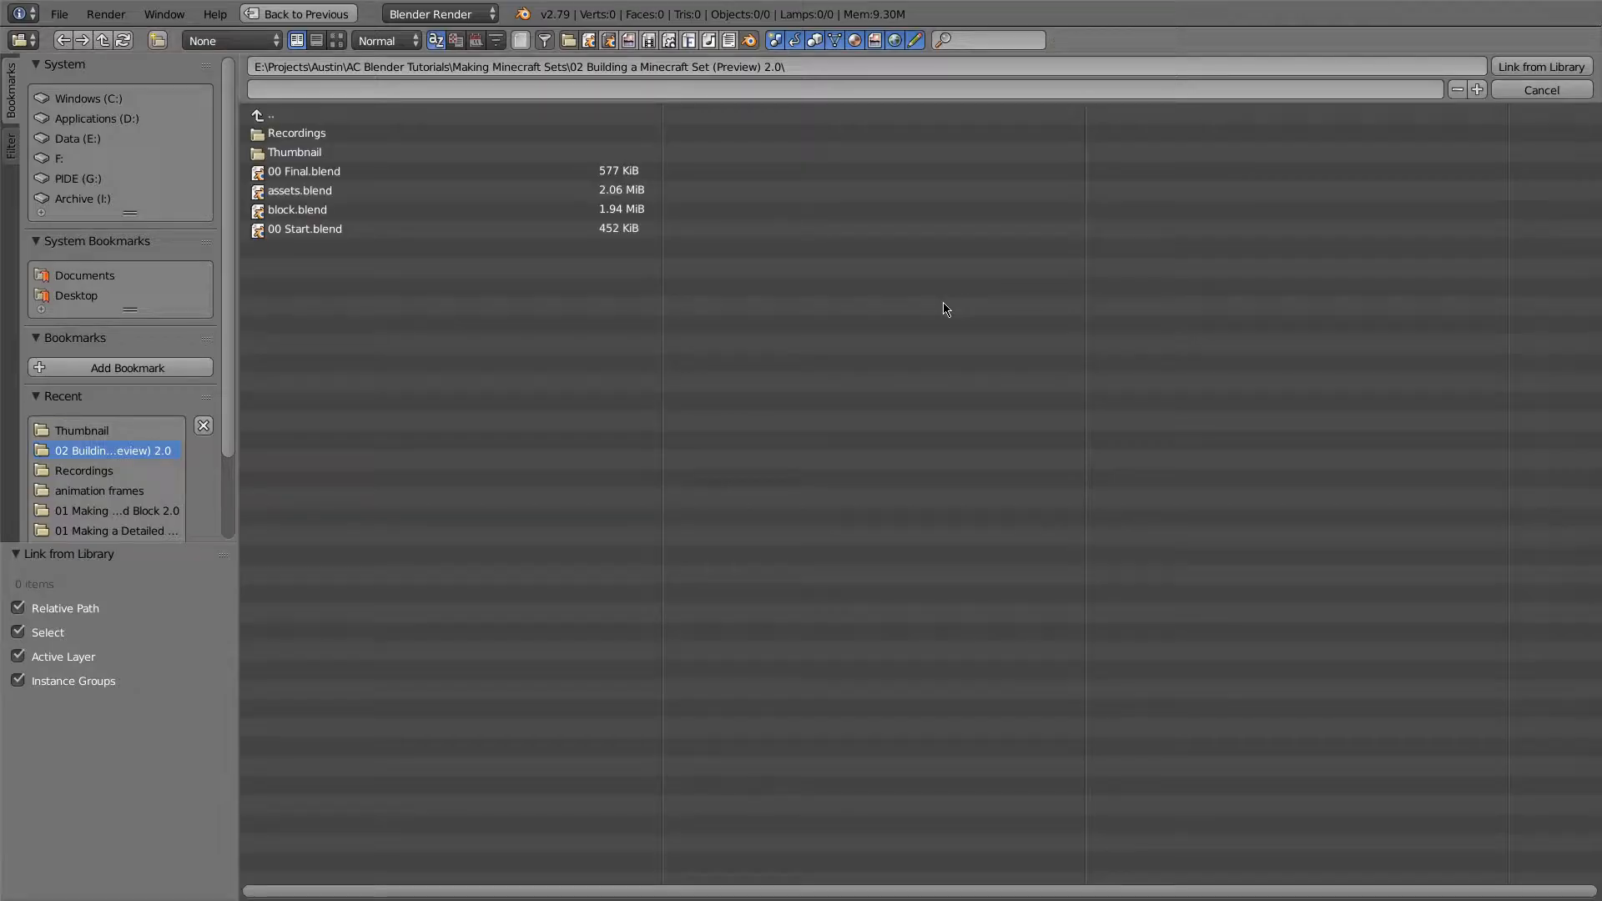
double_click(285, 192)
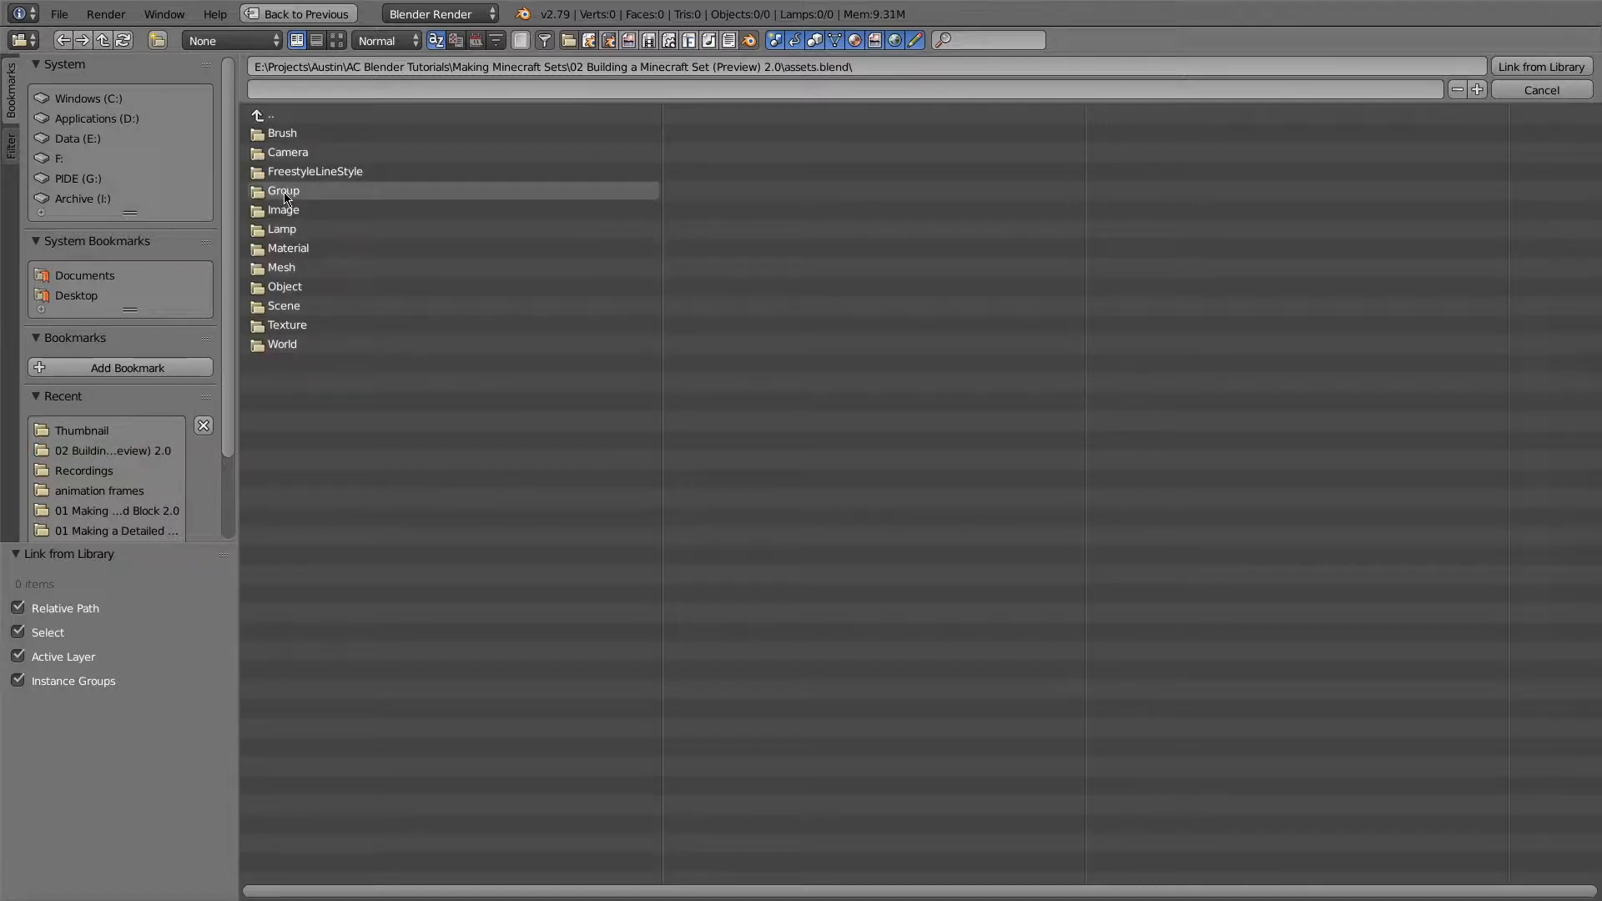
click(285, 192)
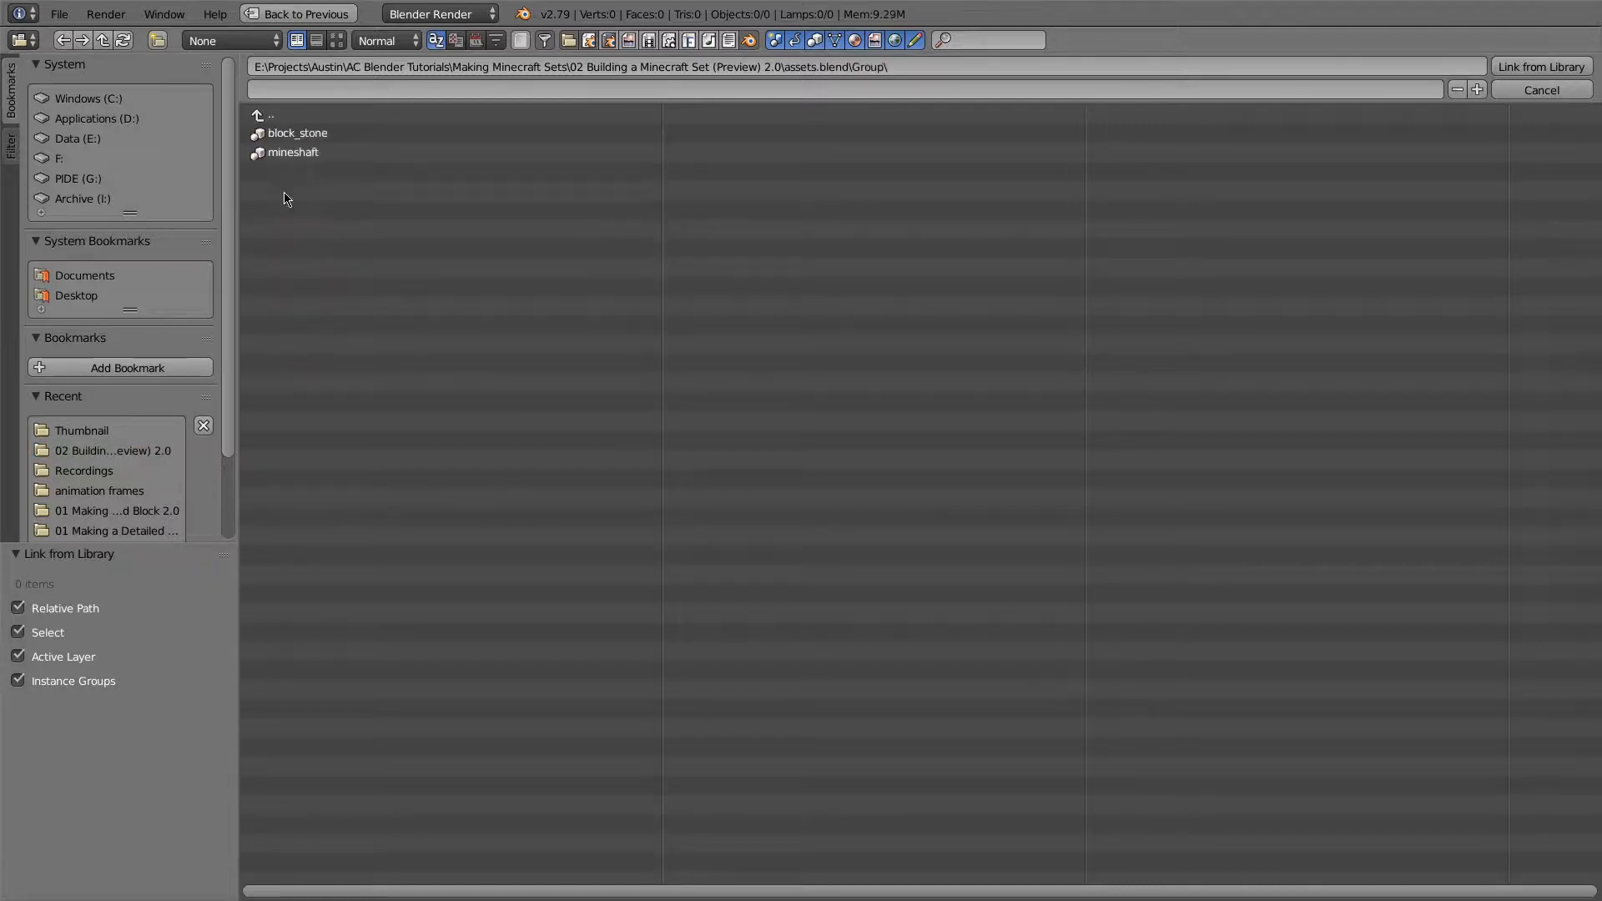
click(293, 138)
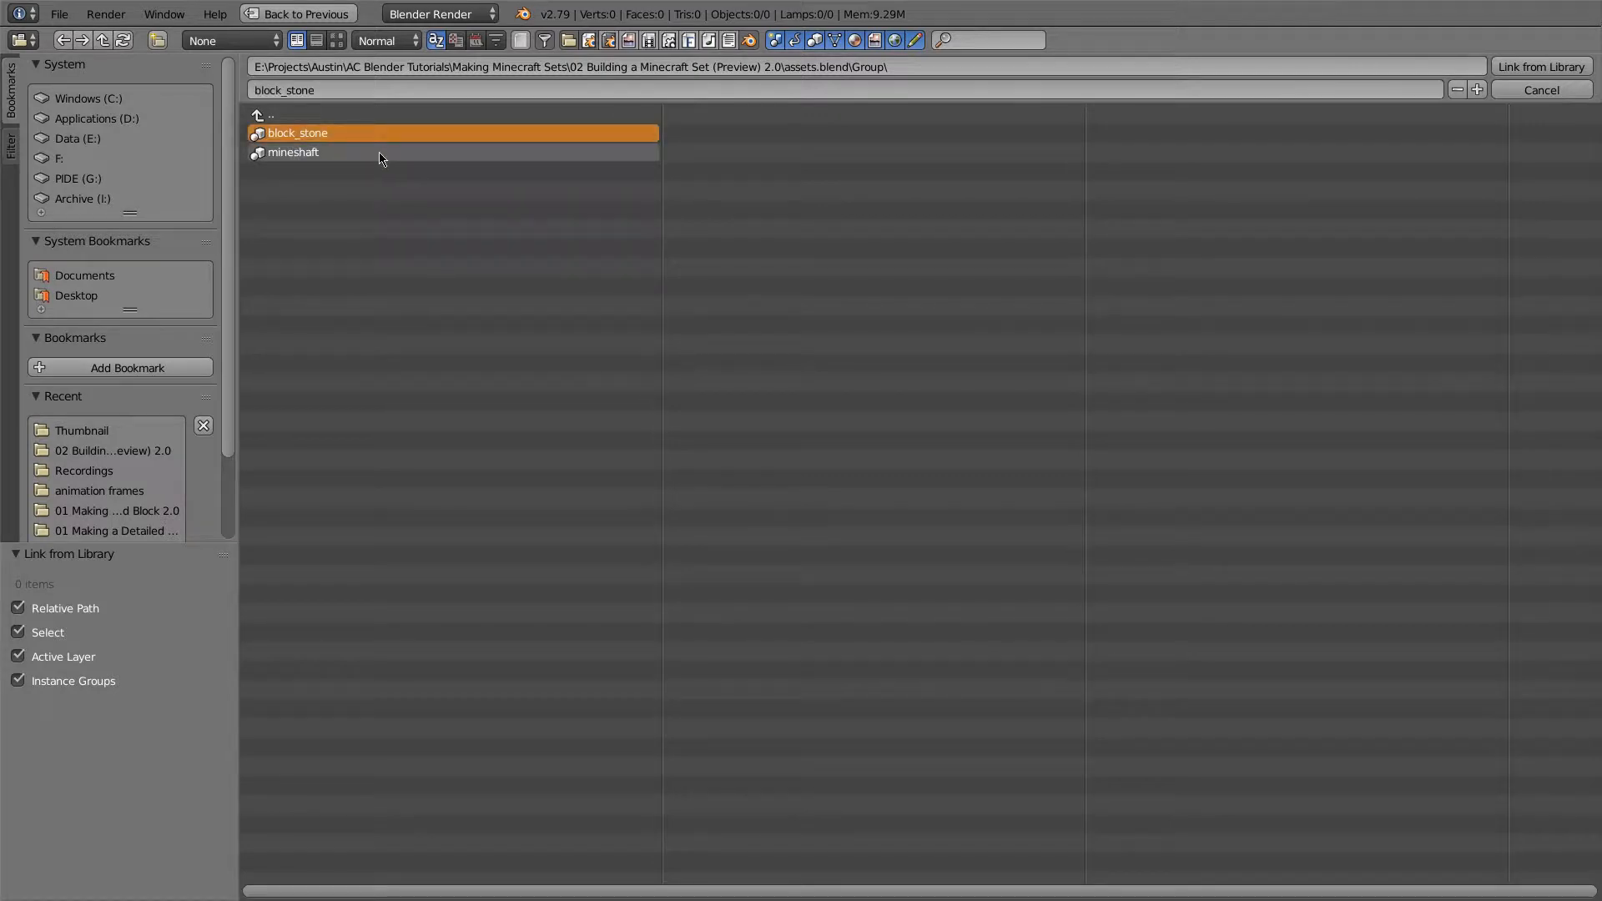
click(334, 152)
click(1565, 70)
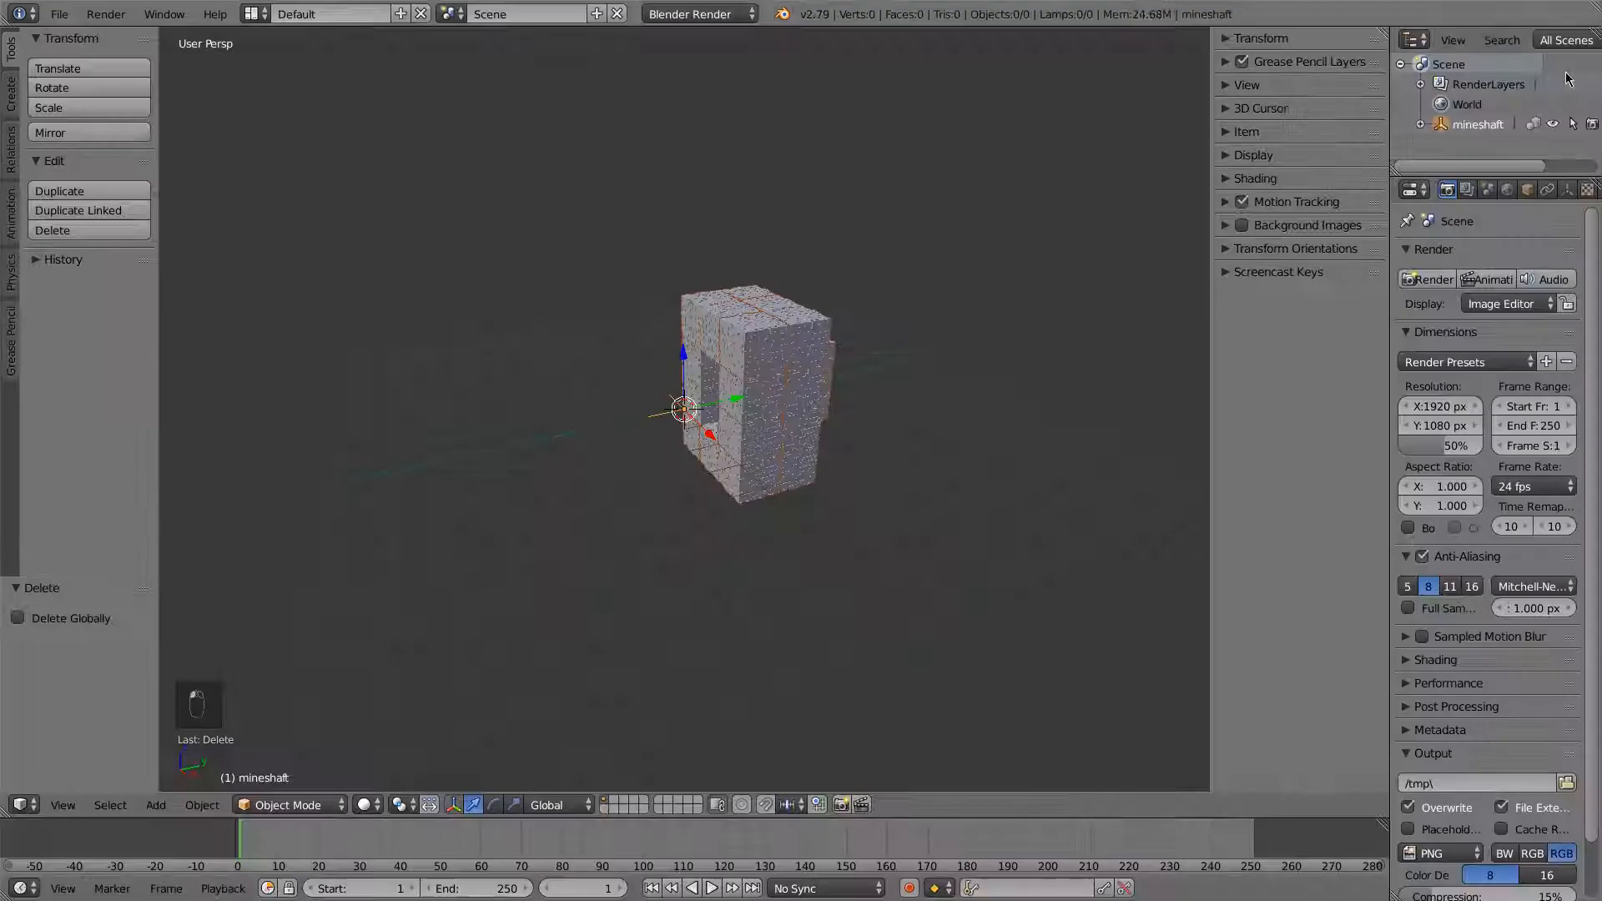
Link the block_stone group from assets.blend into the scene
scroll(724, 482, up, 5)
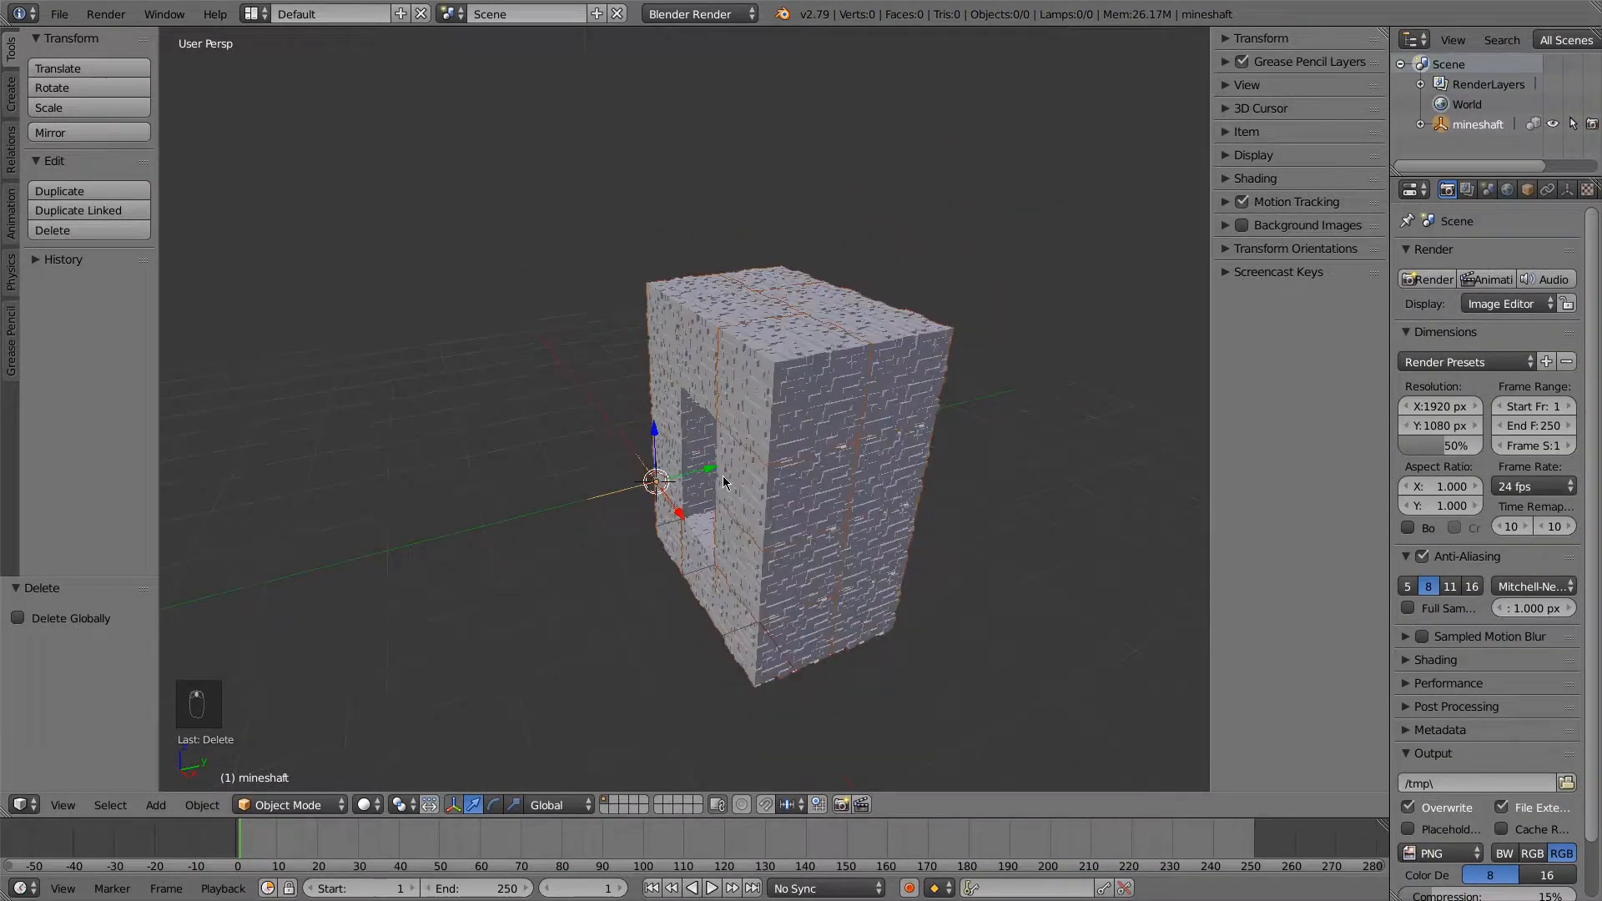
scroll(725, 483, down, 1)
middle_drag(668, 499, 830, 509)
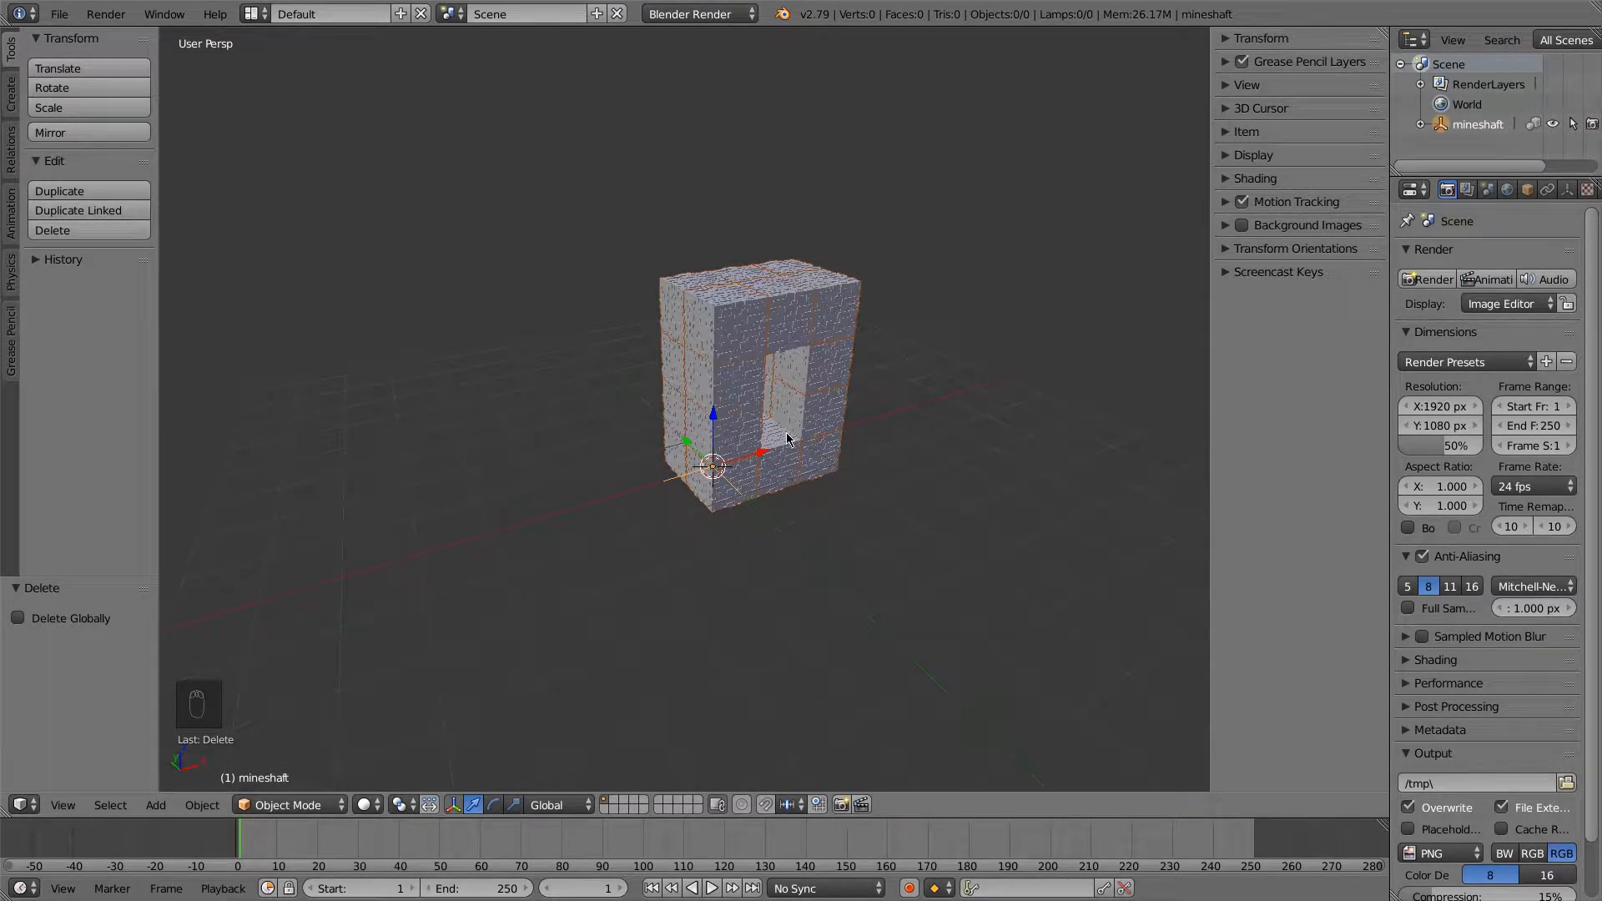
key(ctrl+alt+o)
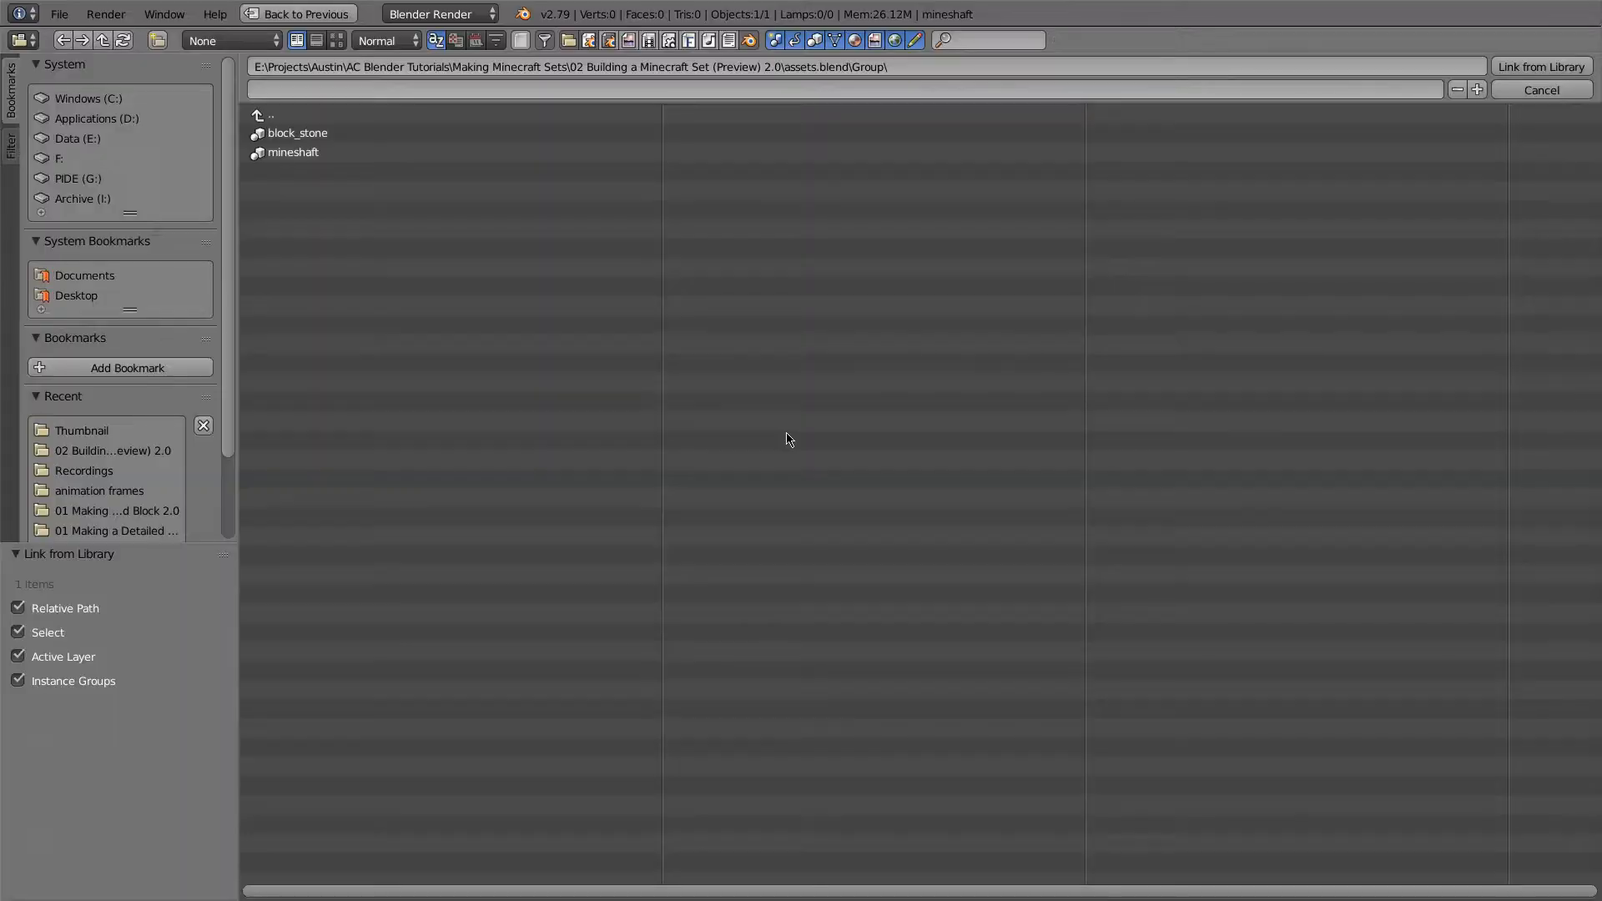
click(451, 133)
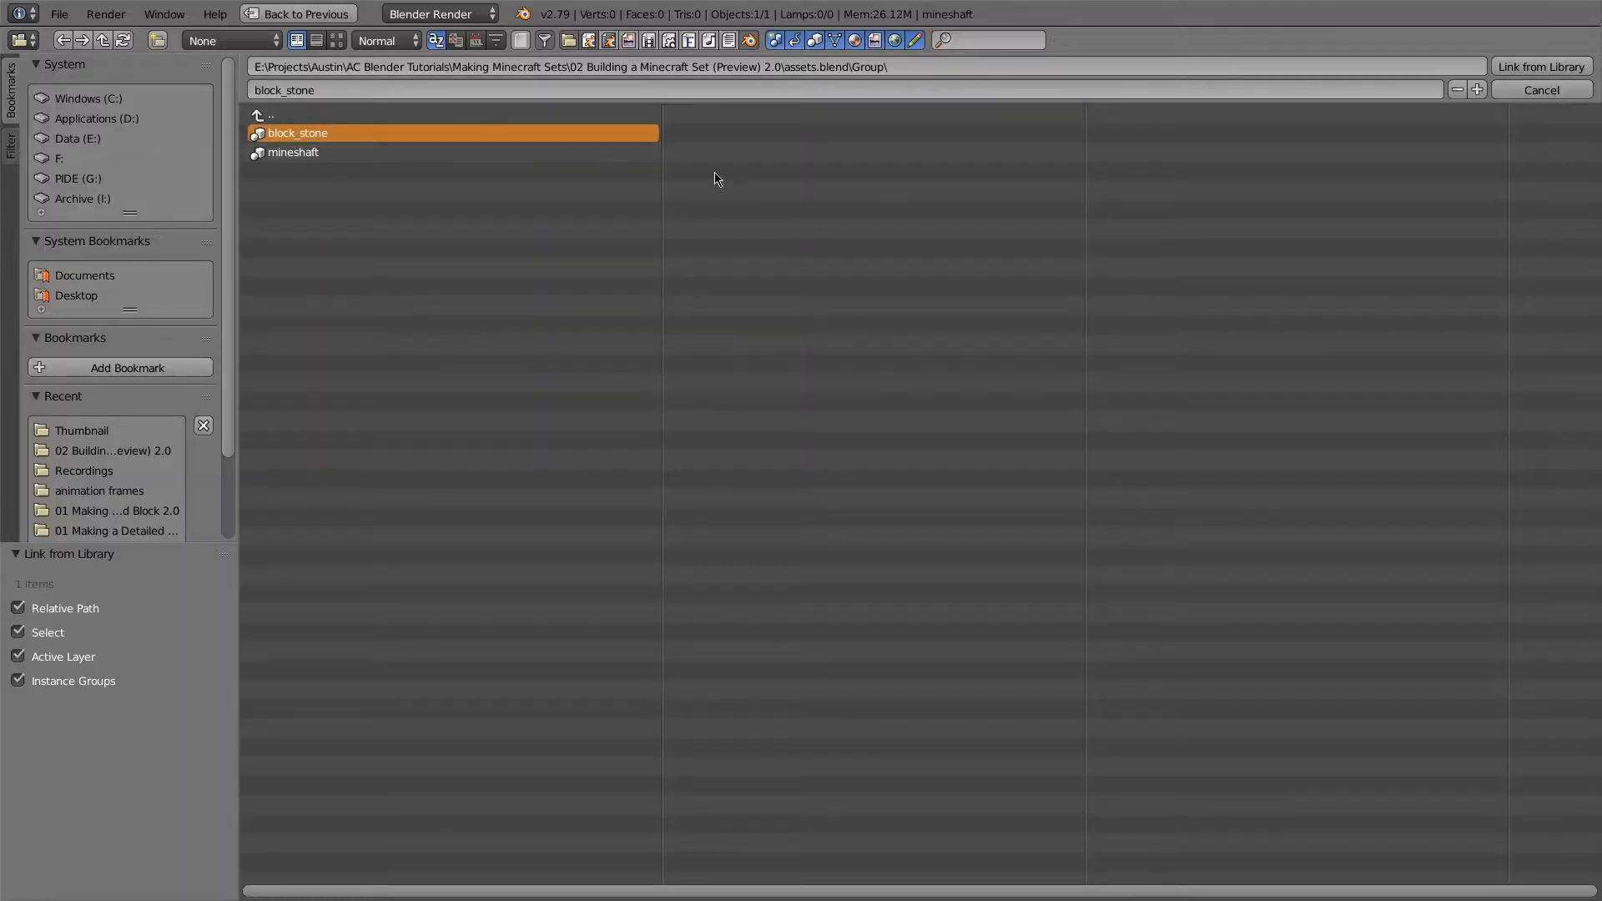
click(1517, 67)
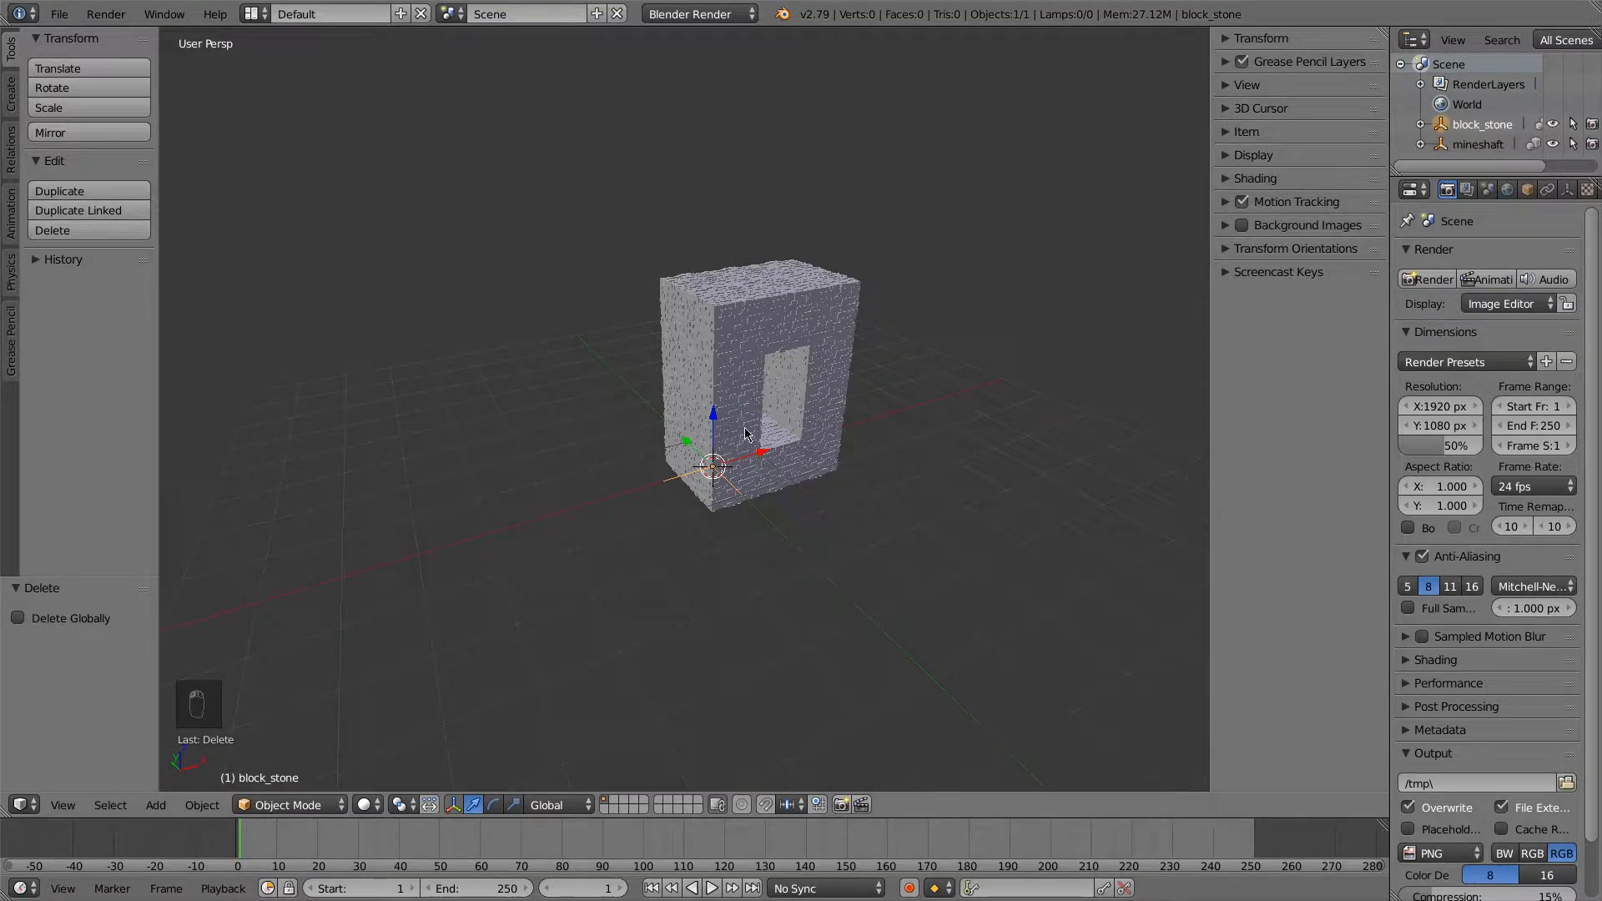
scroll(703, 492, up, 3)
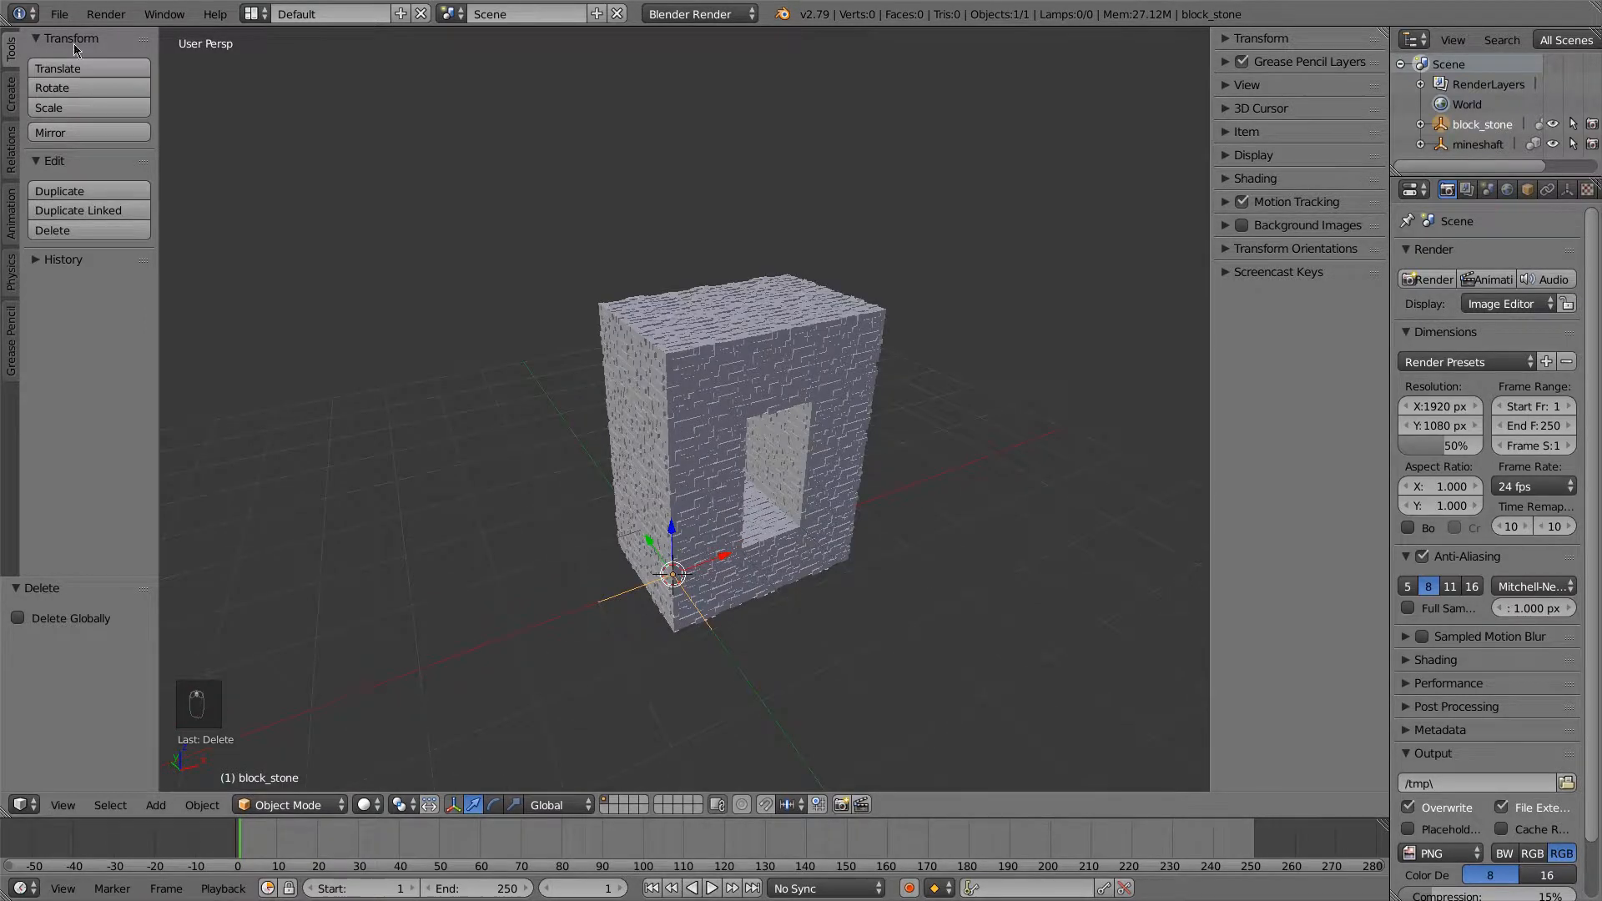
click(60, 14)
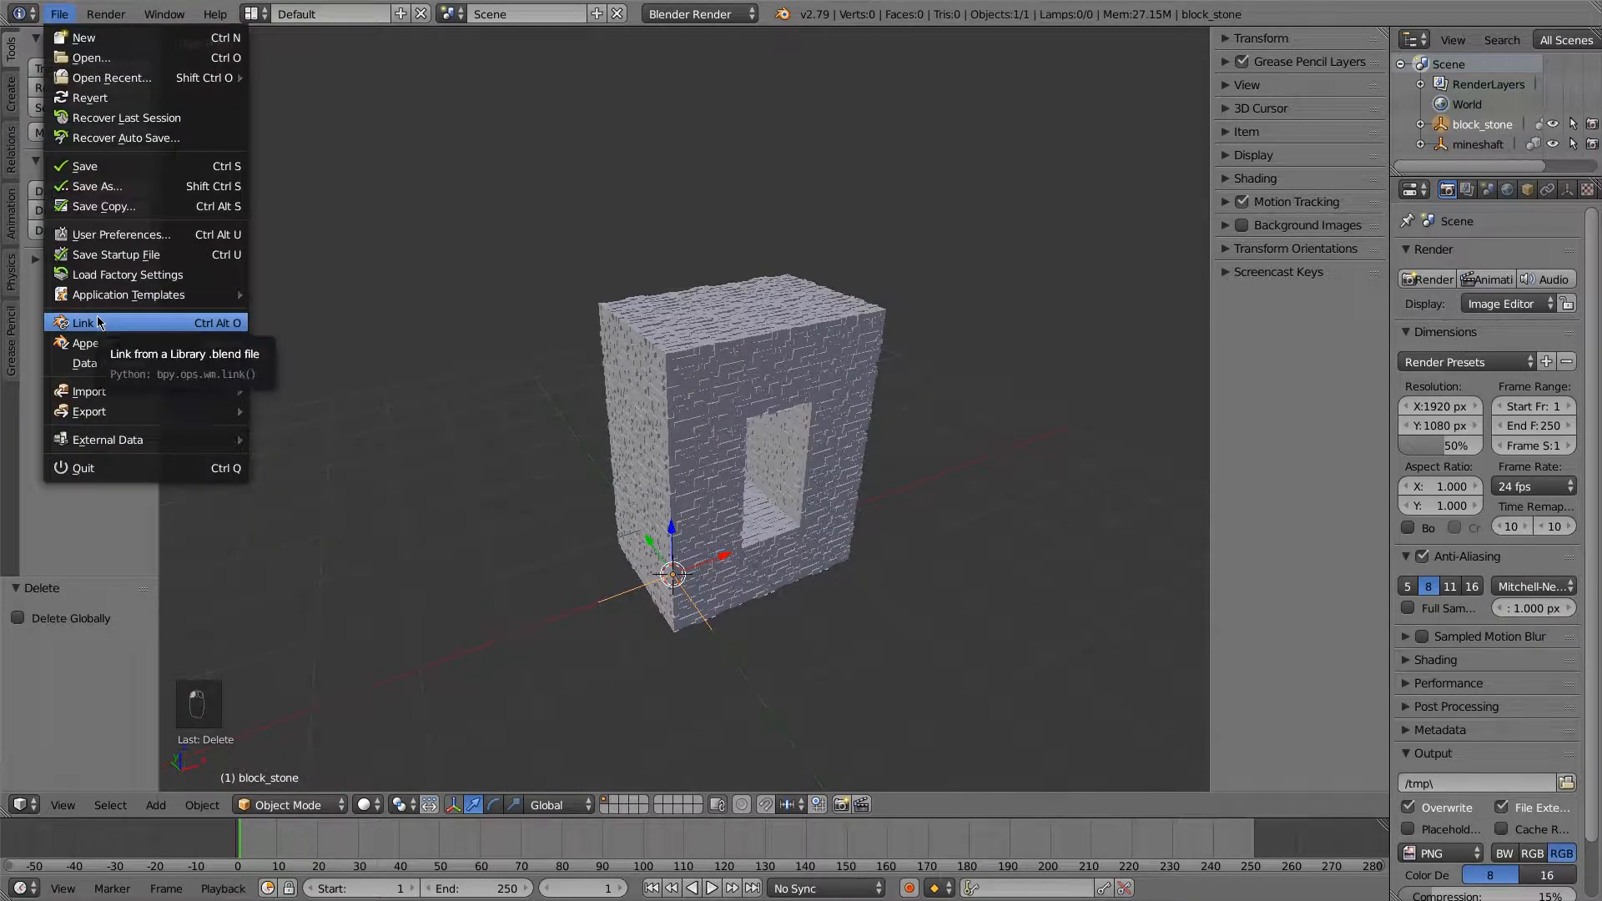
Rotate the mineshaft 90° about the global Z axis
right_click(709, 437)
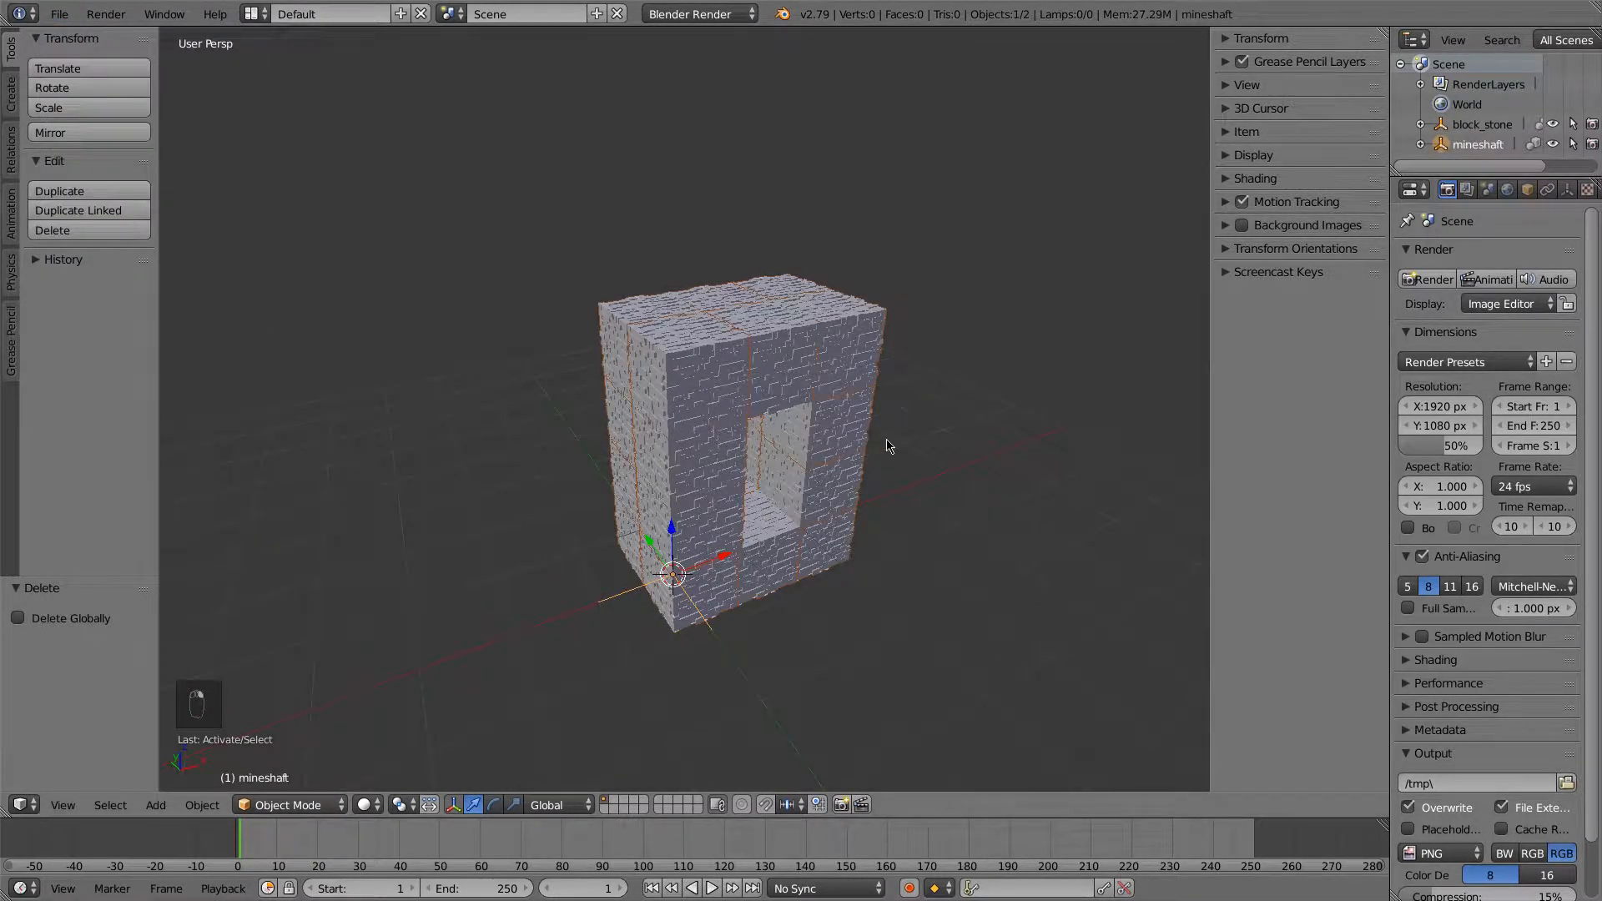
text(rz90)
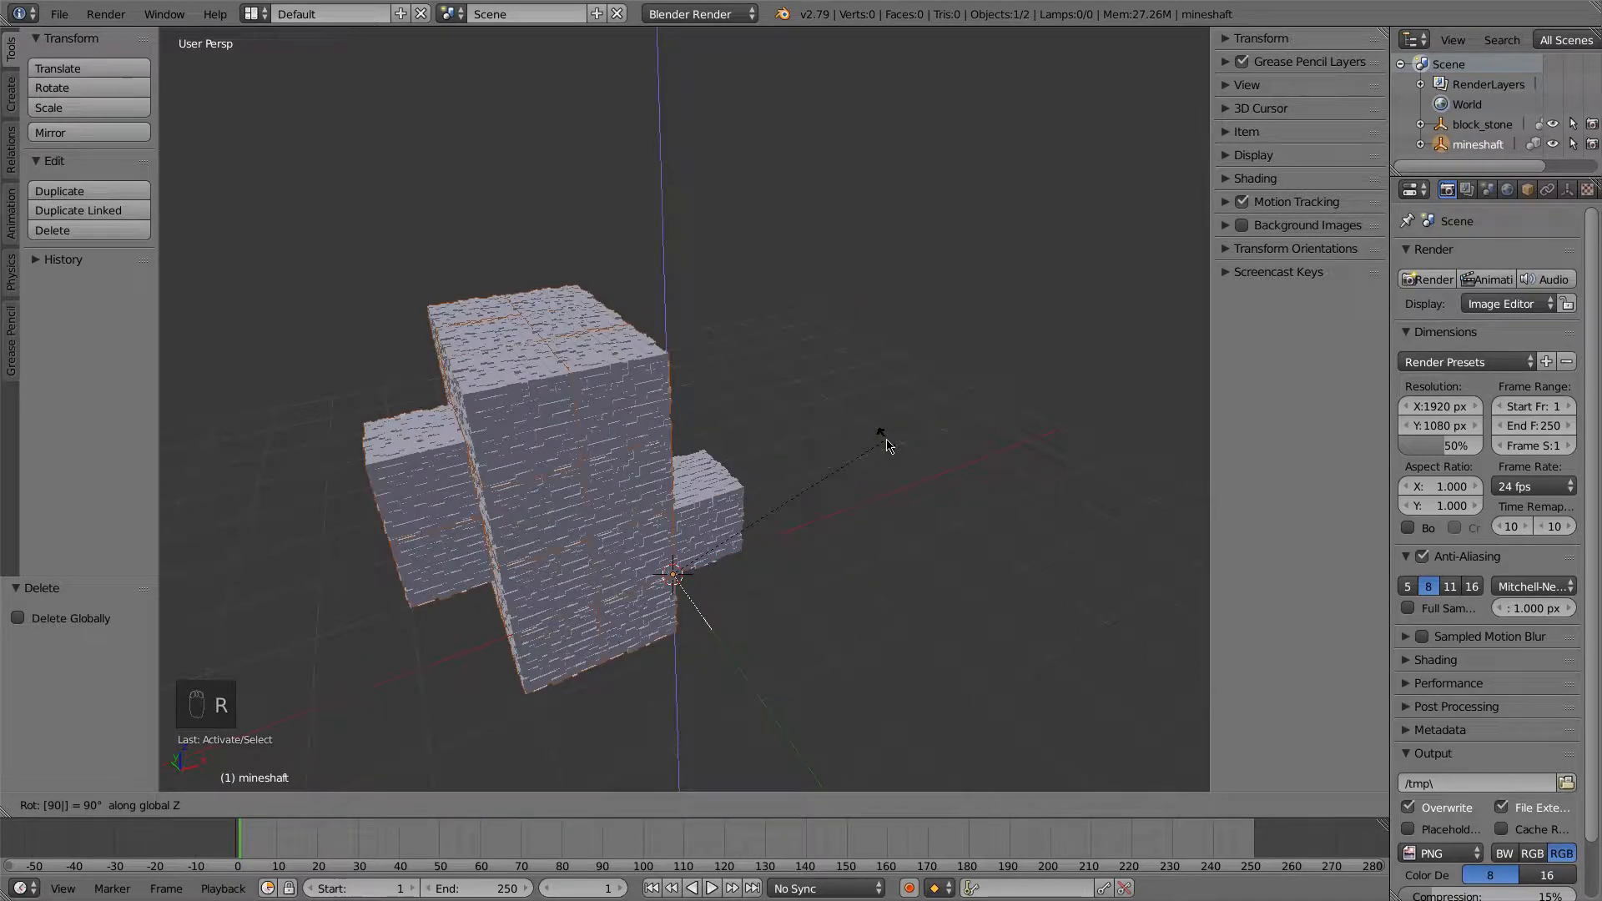
key(Return)
Move the stone block -3 units along the Y axis, clear of the mineshaft
middle_drag(854, 515, 705, 534)
right_click(706, 512)
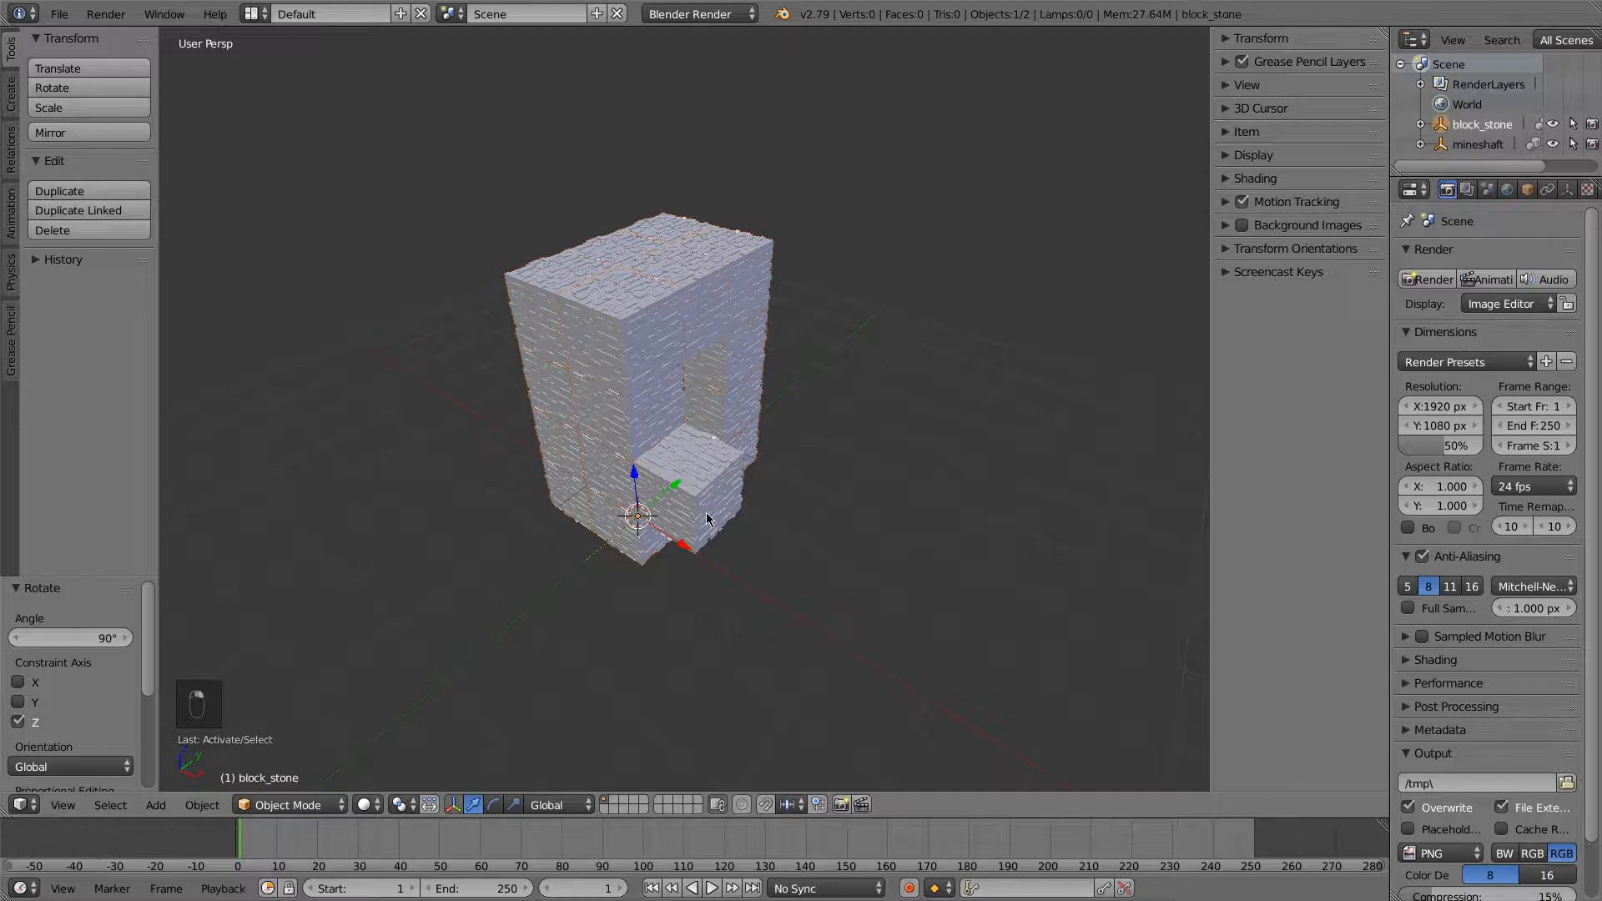
right_click(626, 390)
right_click(710, 492)
key(g)
key(y)
click(436, 627)
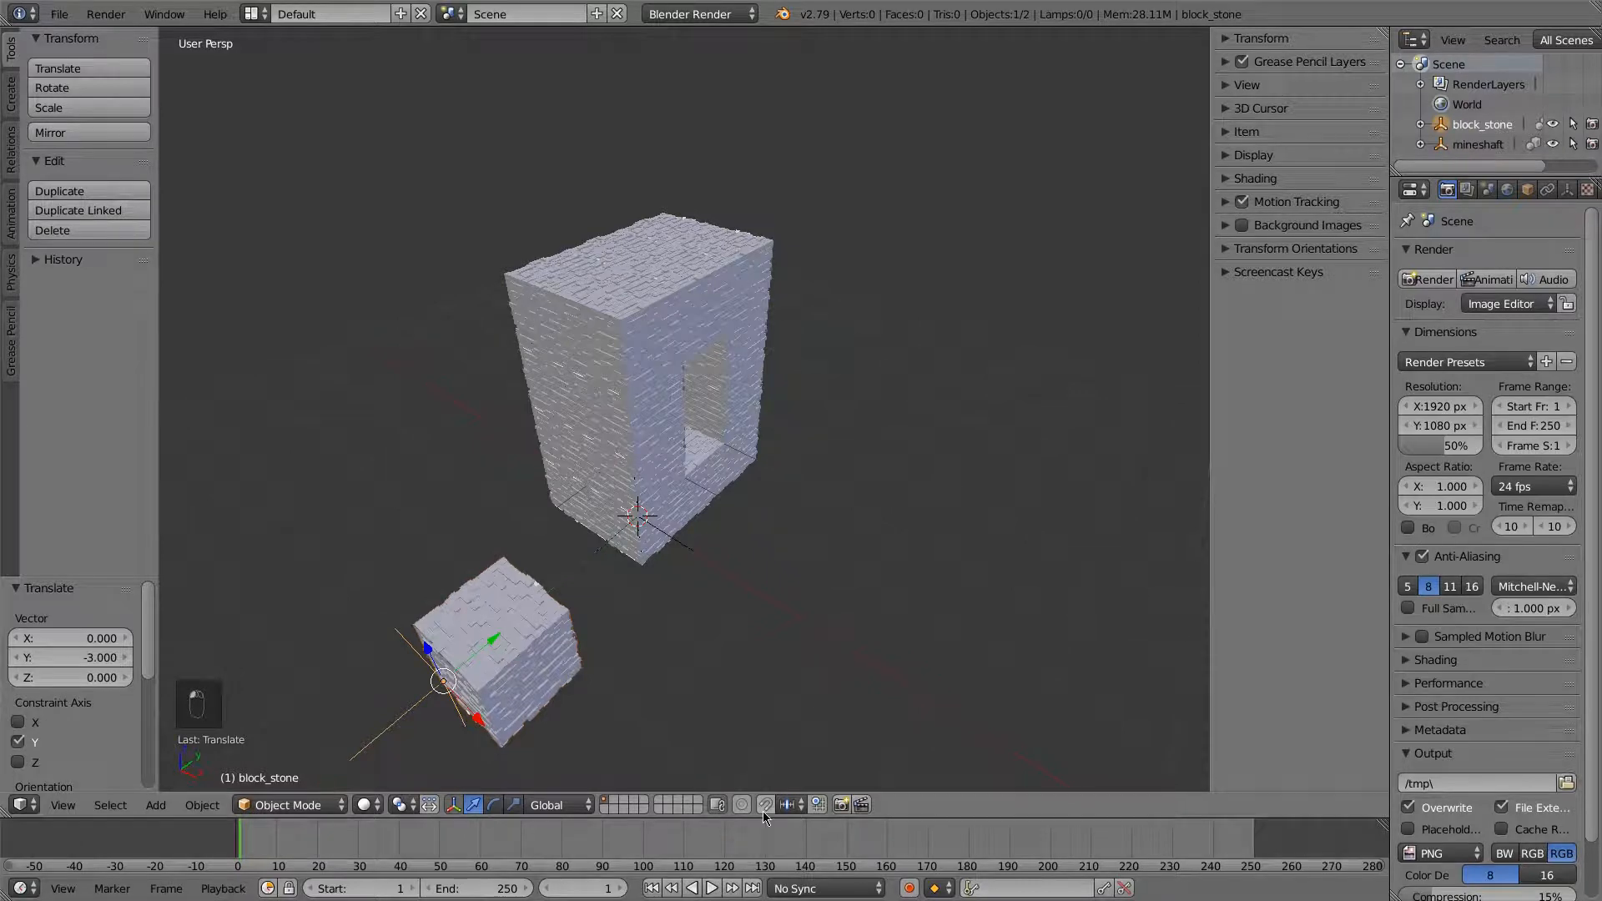
Turn on snapping and choose the pivot point for transforms
middle_drag(742, 659, 627, 624)
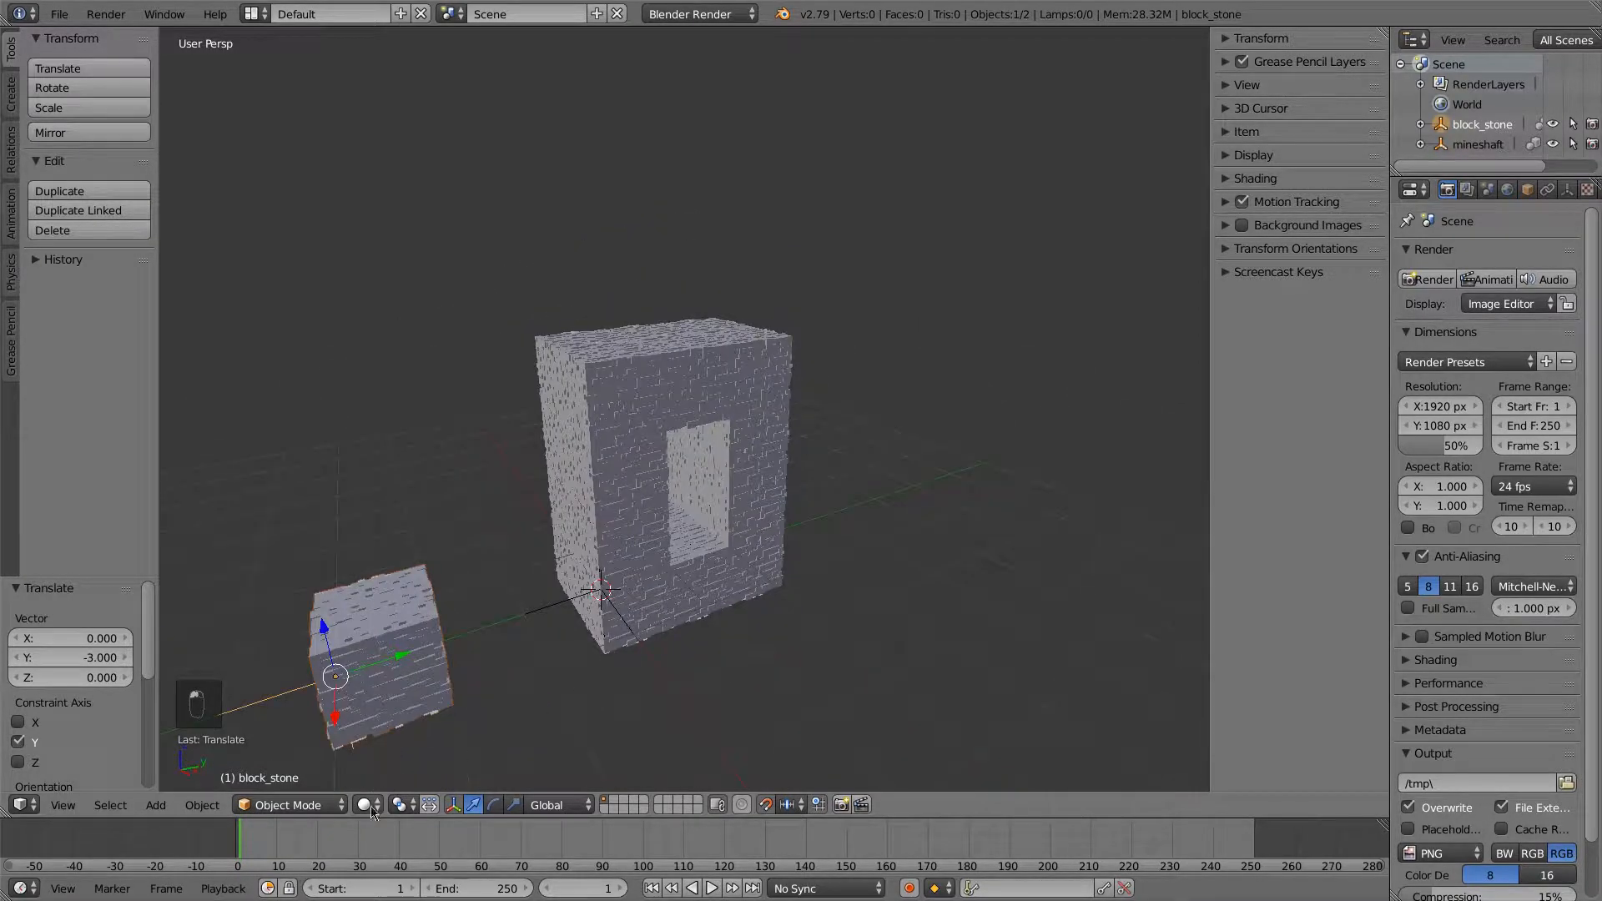
click(403, 808)
click(451, 718)
Try moving the mineshaft along the Y axis in snapped increments, and put it back at its starting position
right_click(692, 592)
key(g)
key(y)
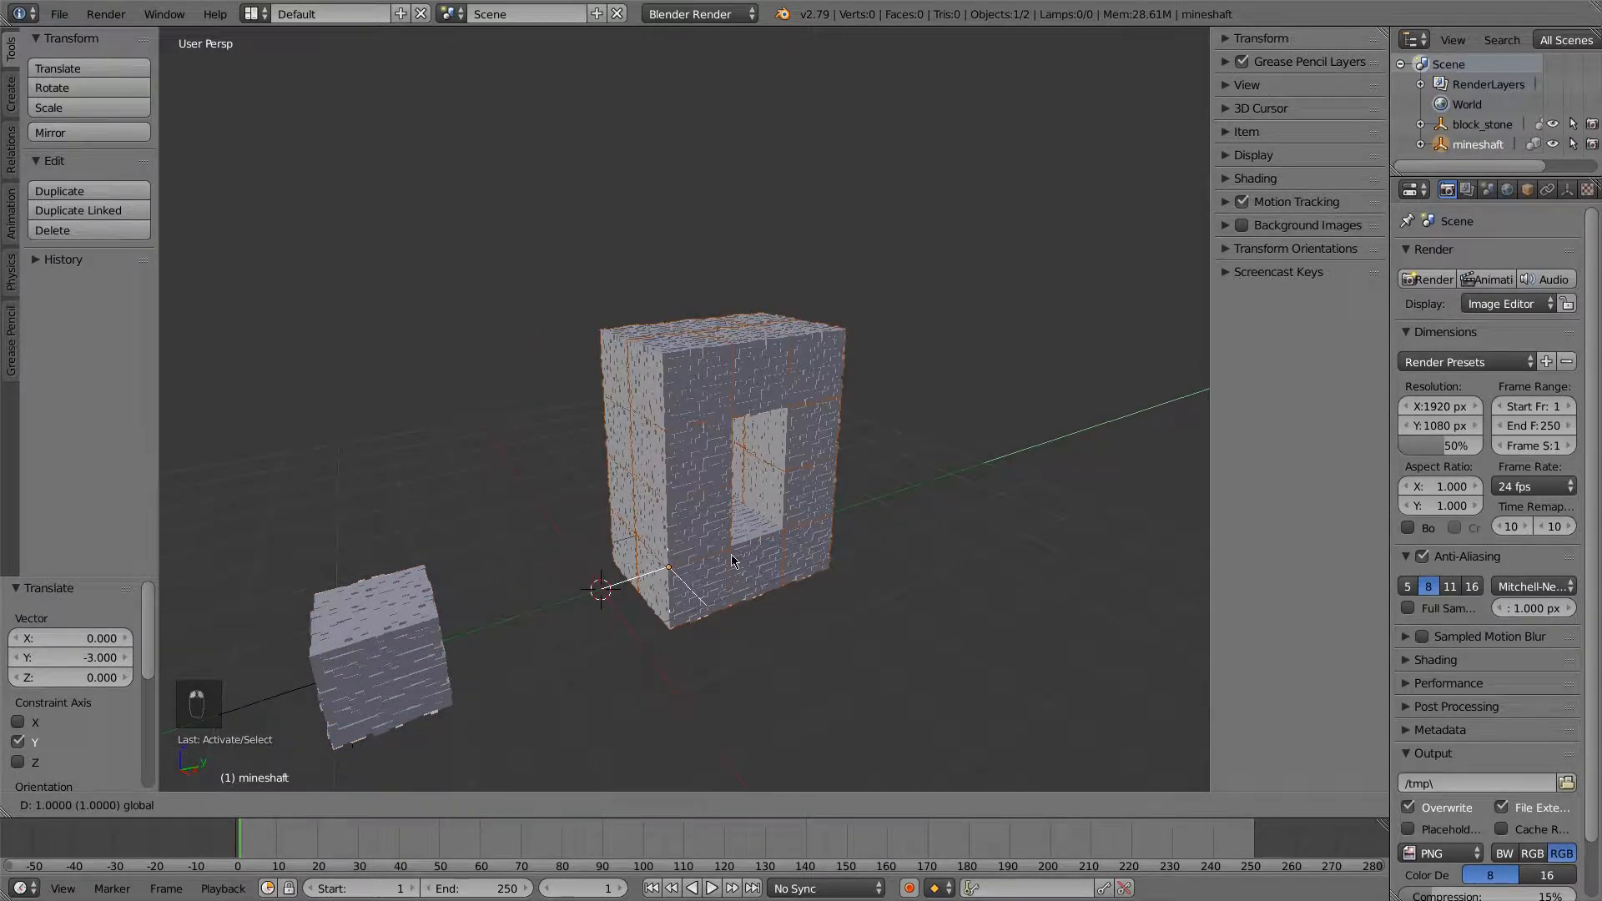
click(657, 574)
mouse_move(651, 619)
middle_down()
mouse_move(666, 626)
mouse_move(639, 617)
middle_up()
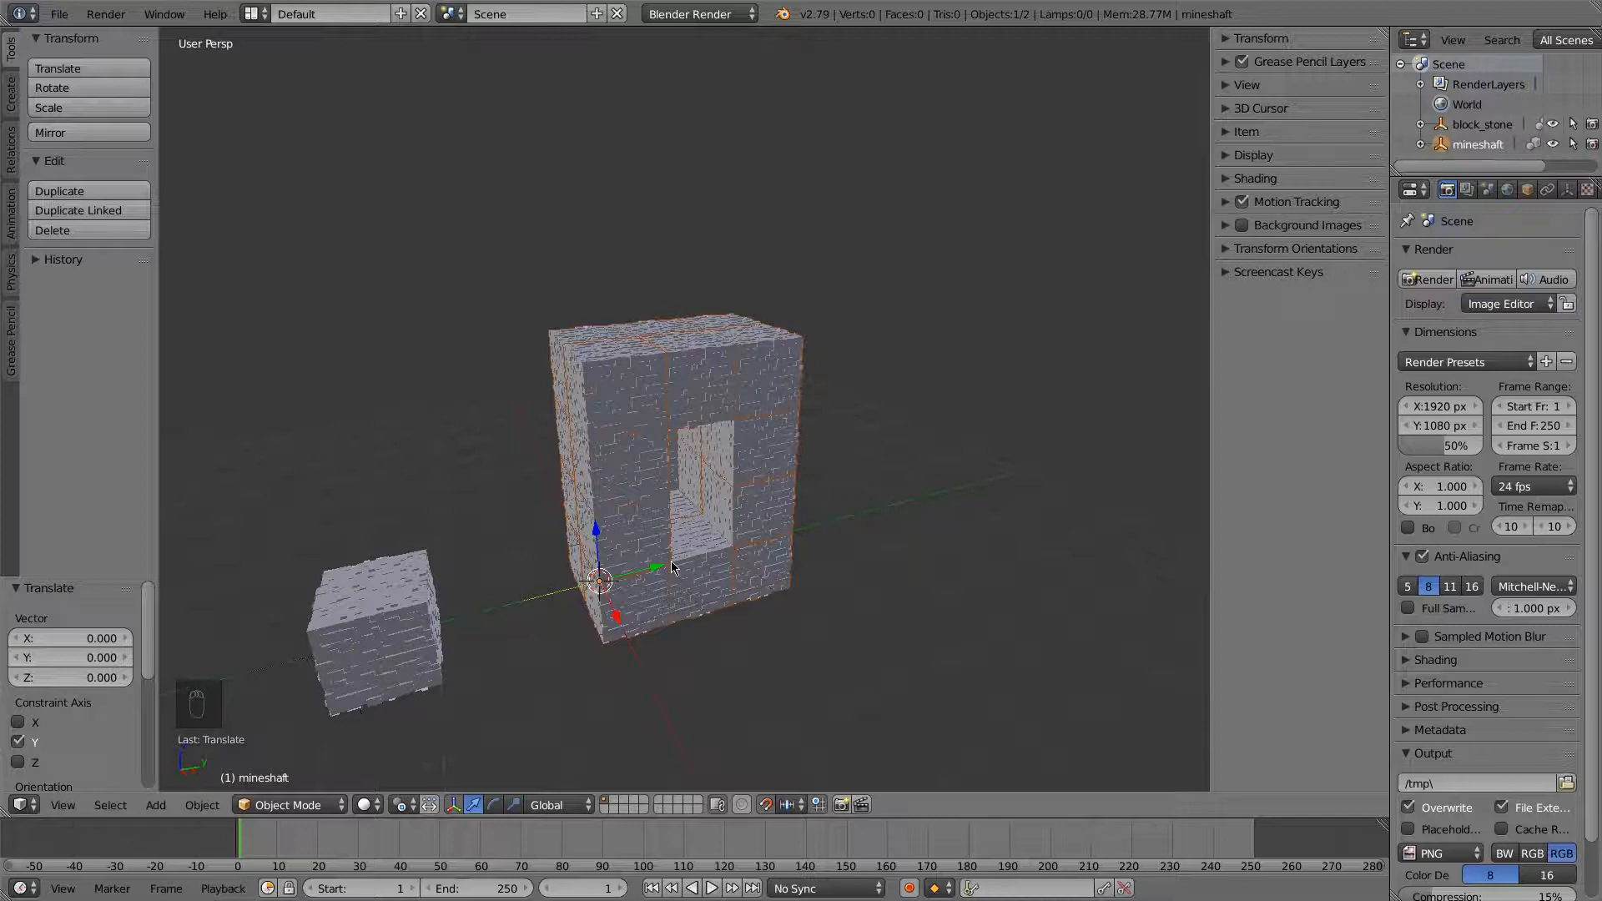
Make a linked duplicate of the mineshaft offset 3 units along the Y axis, adjoining the first section
key(alt+d)
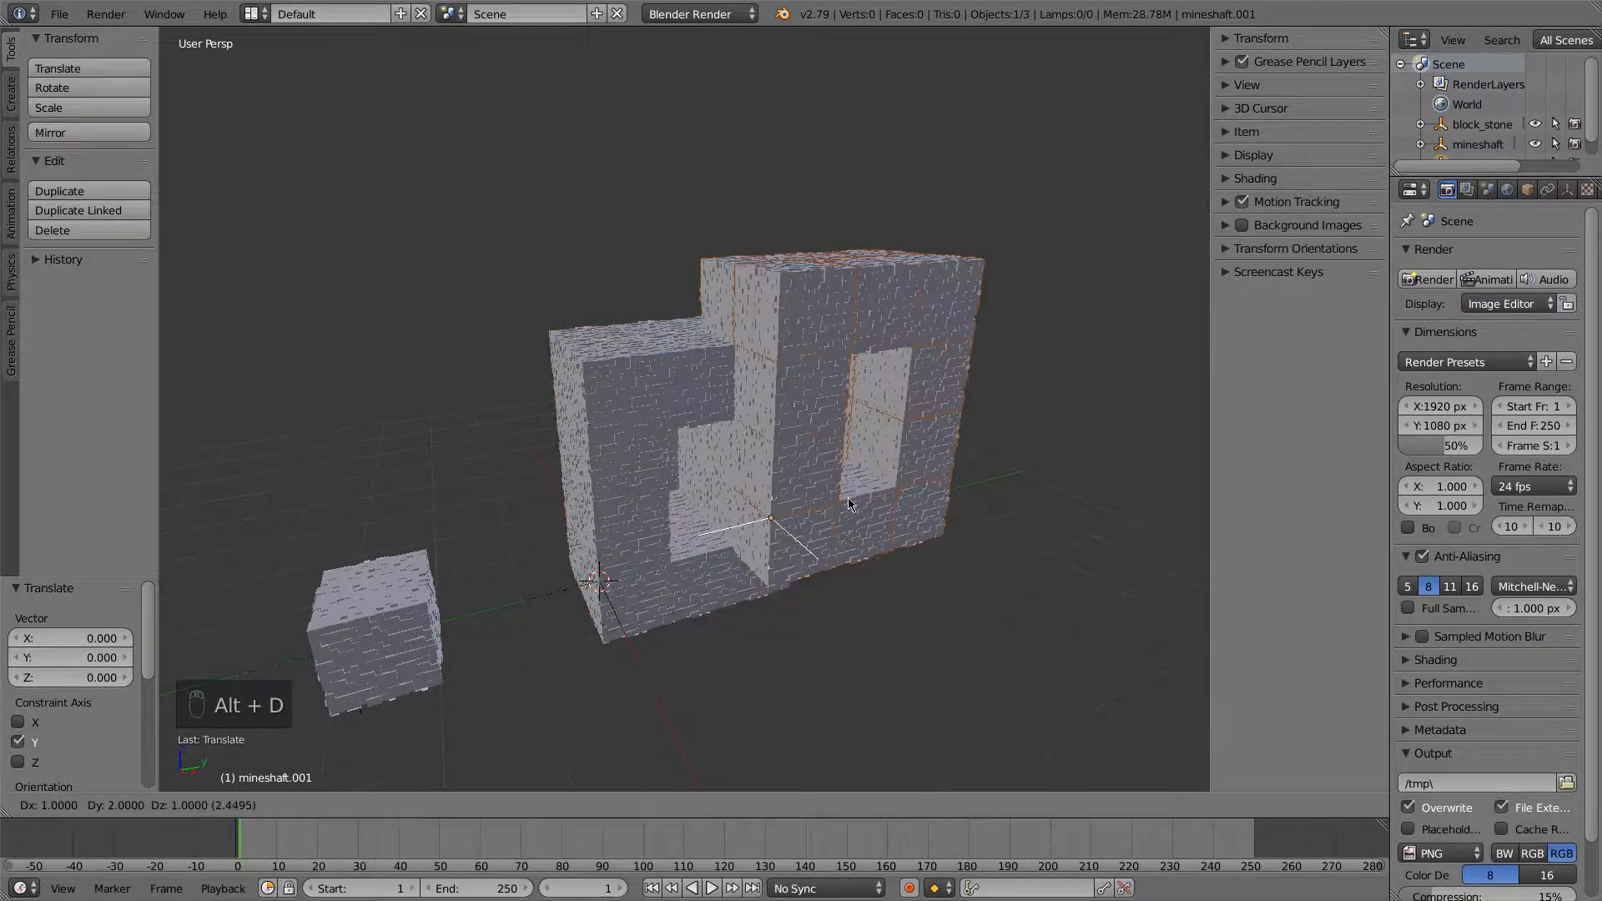
key(x)
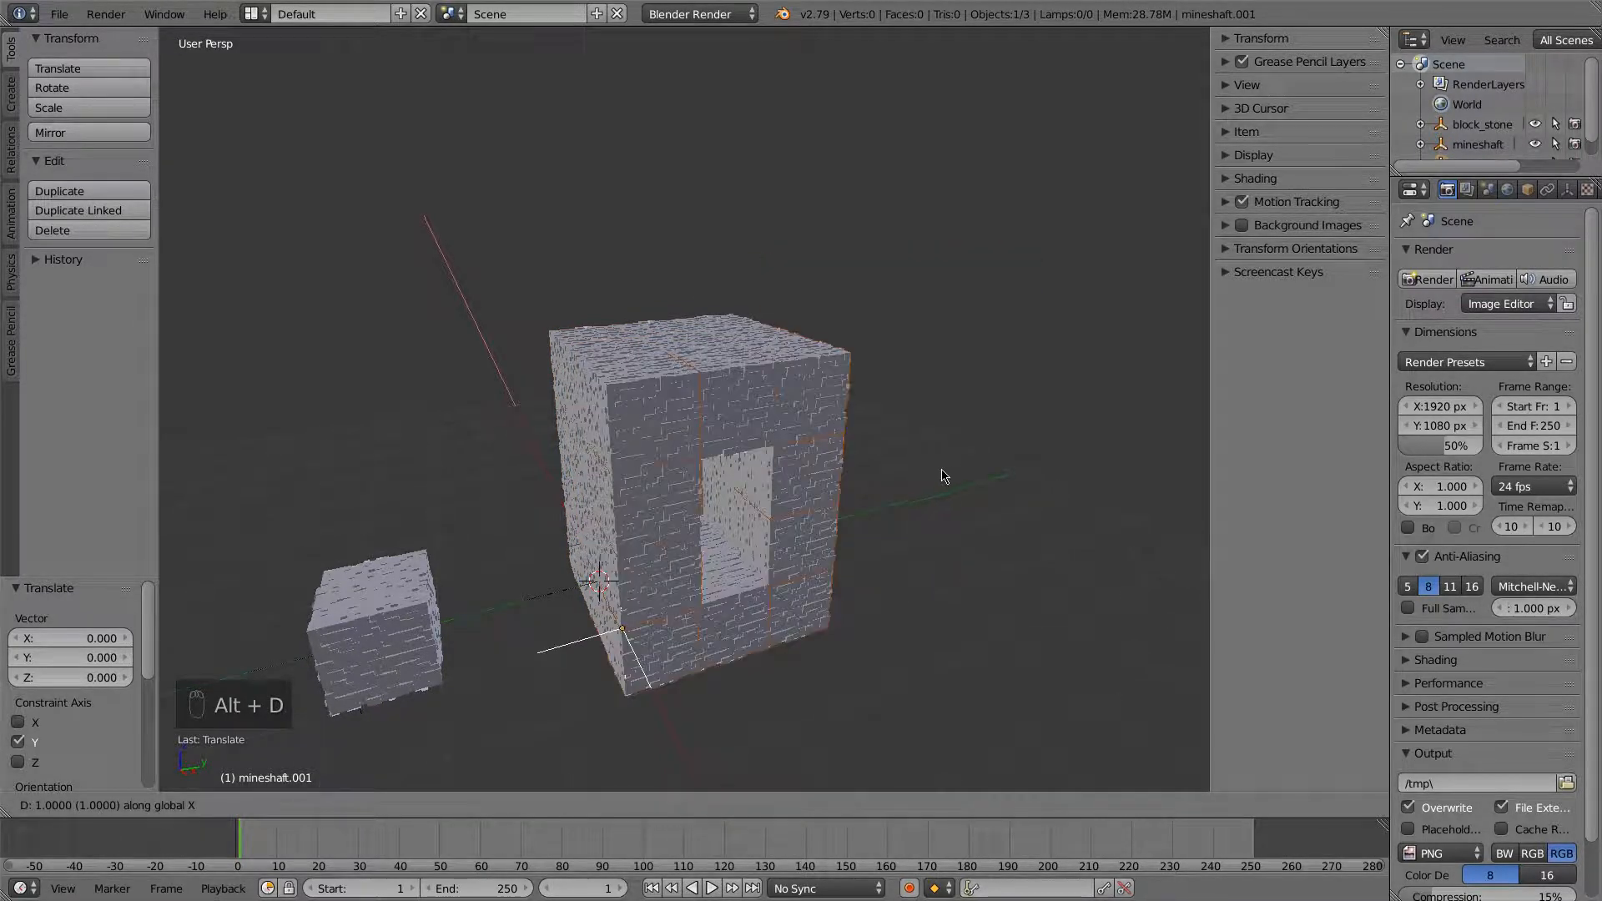
key(y)
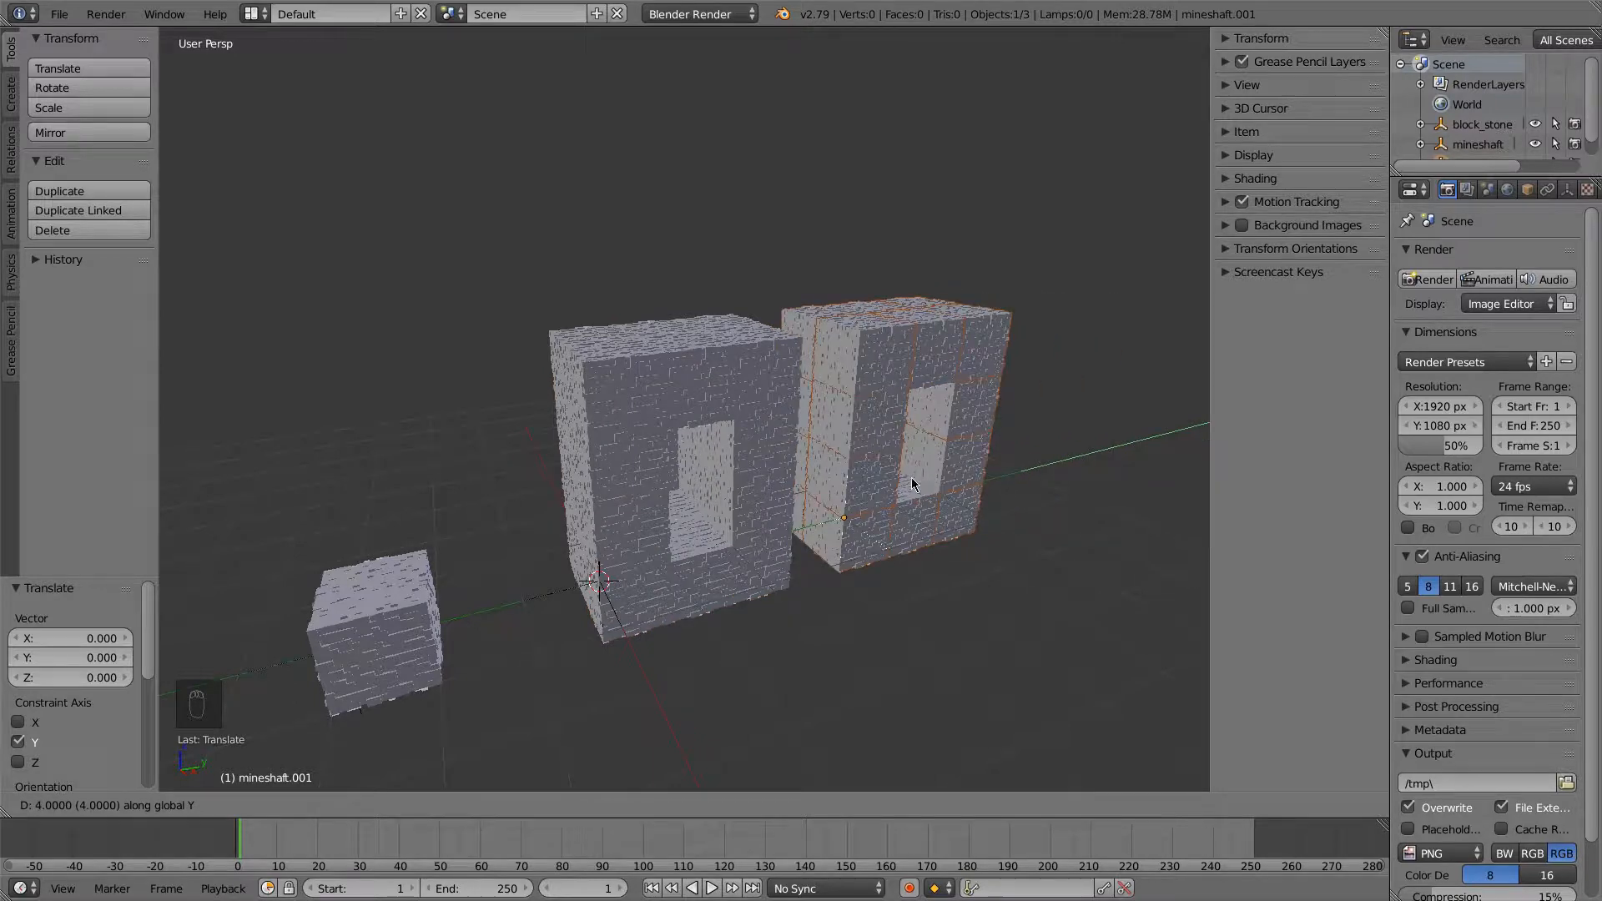
click(871, 489)
Select both mineshaft sections and make linked duplicates of them offset 6 units along the Y axis
middle_drag(625, 564, 542, 632)
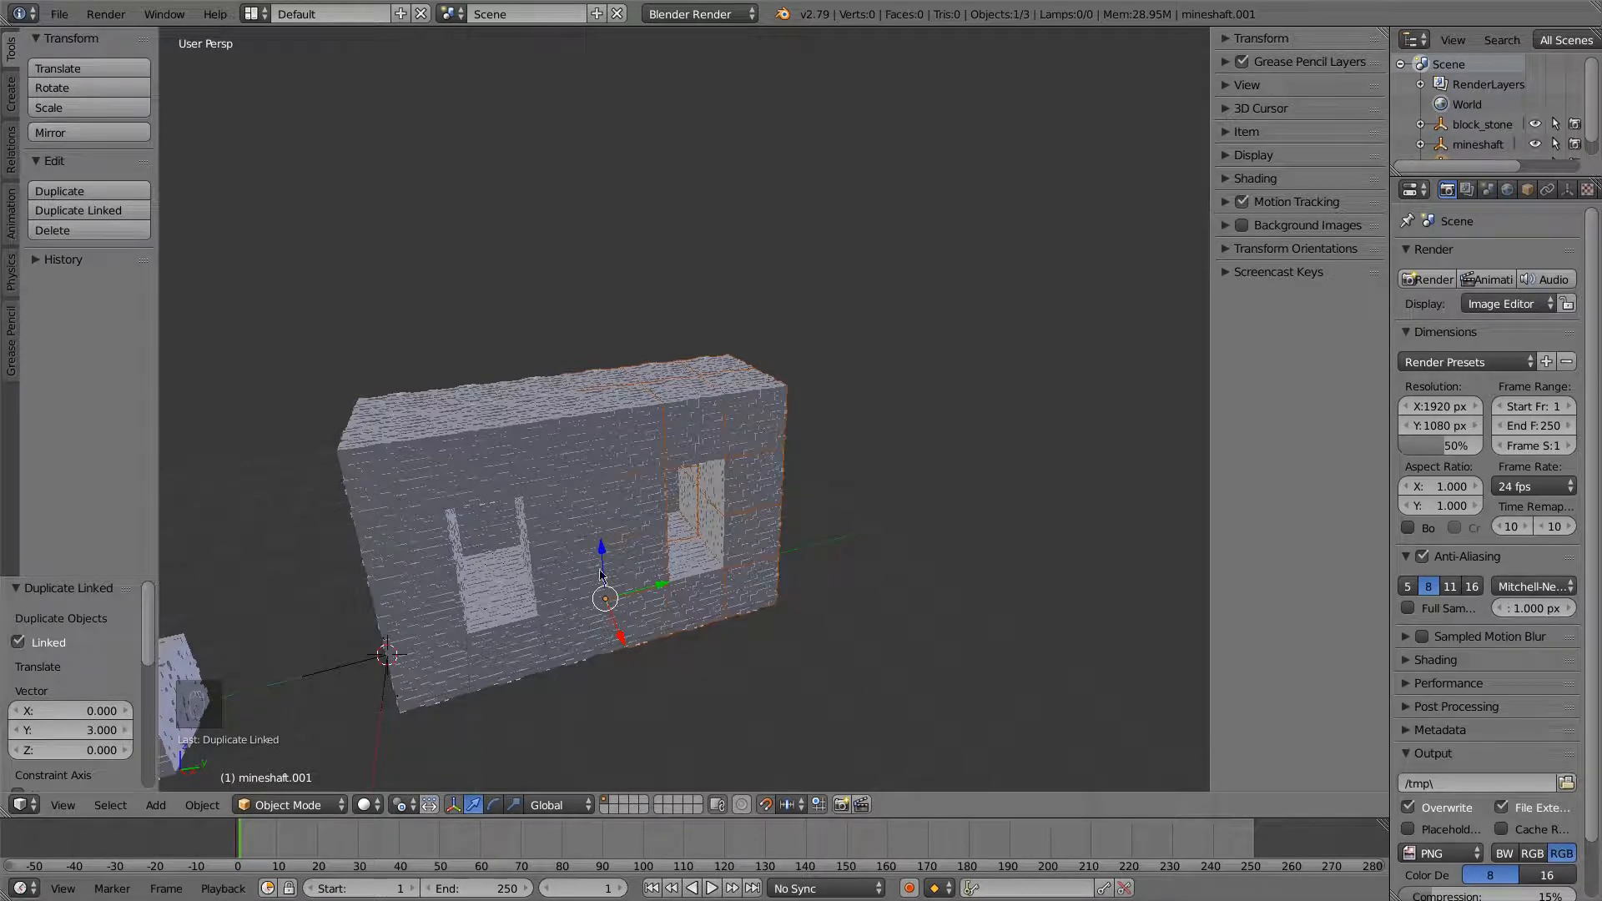
shift+right_click(526, 529)
key(alt+d)
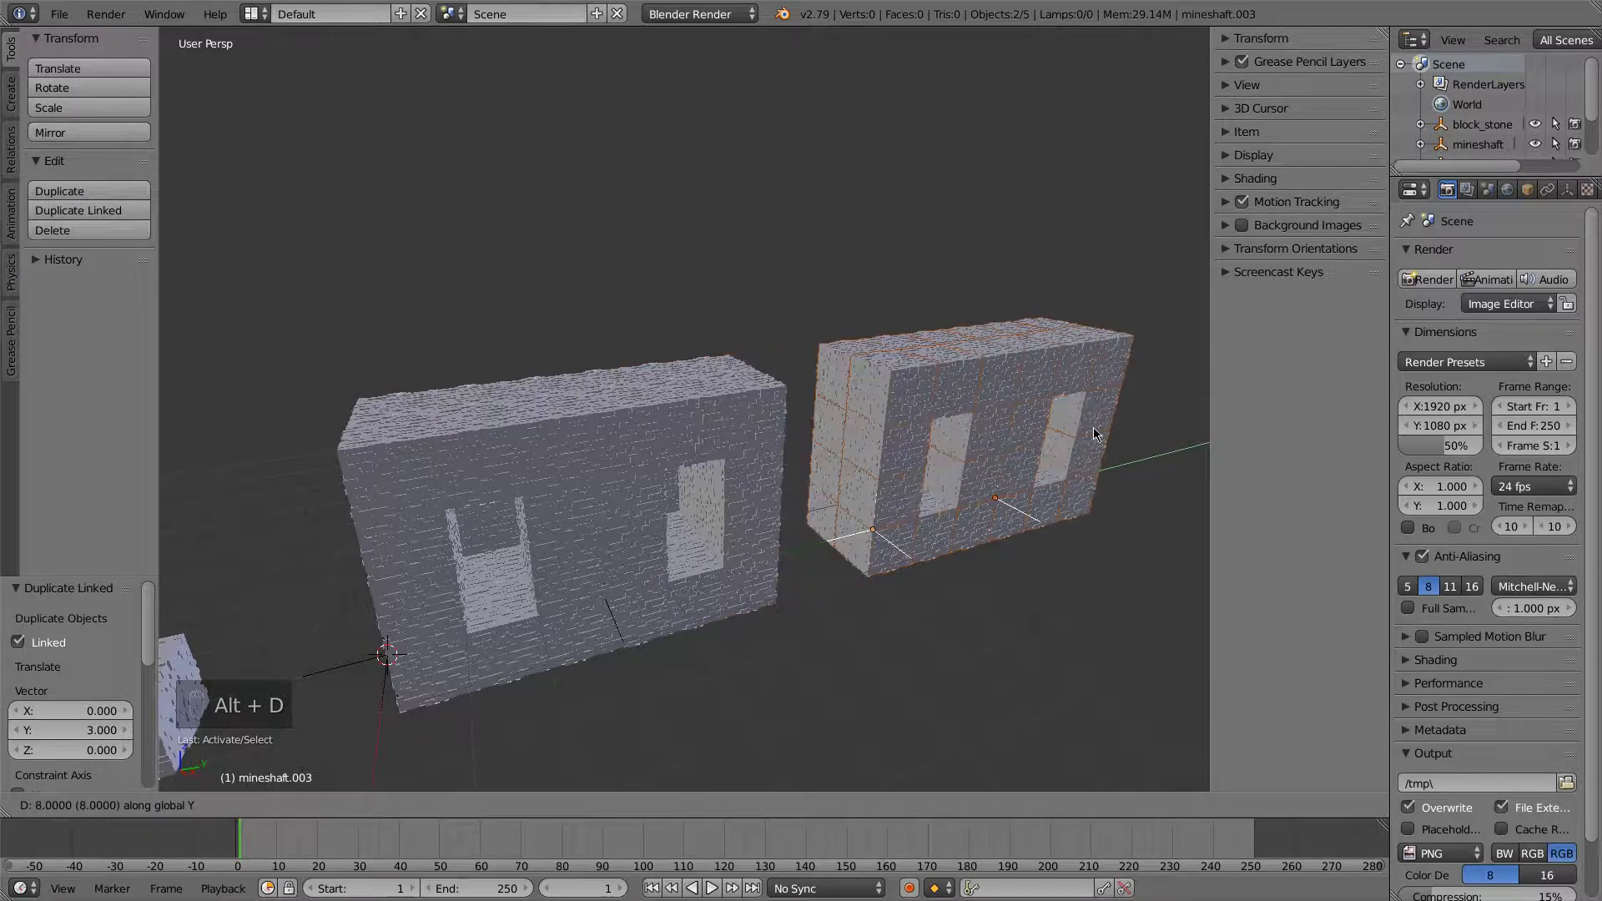
click(1013, 460)
Make a linked duplicate of the tunnel's far end section in place and rotate it -90° about the Z axis
middle_drag(1014, 460, 631, 461)
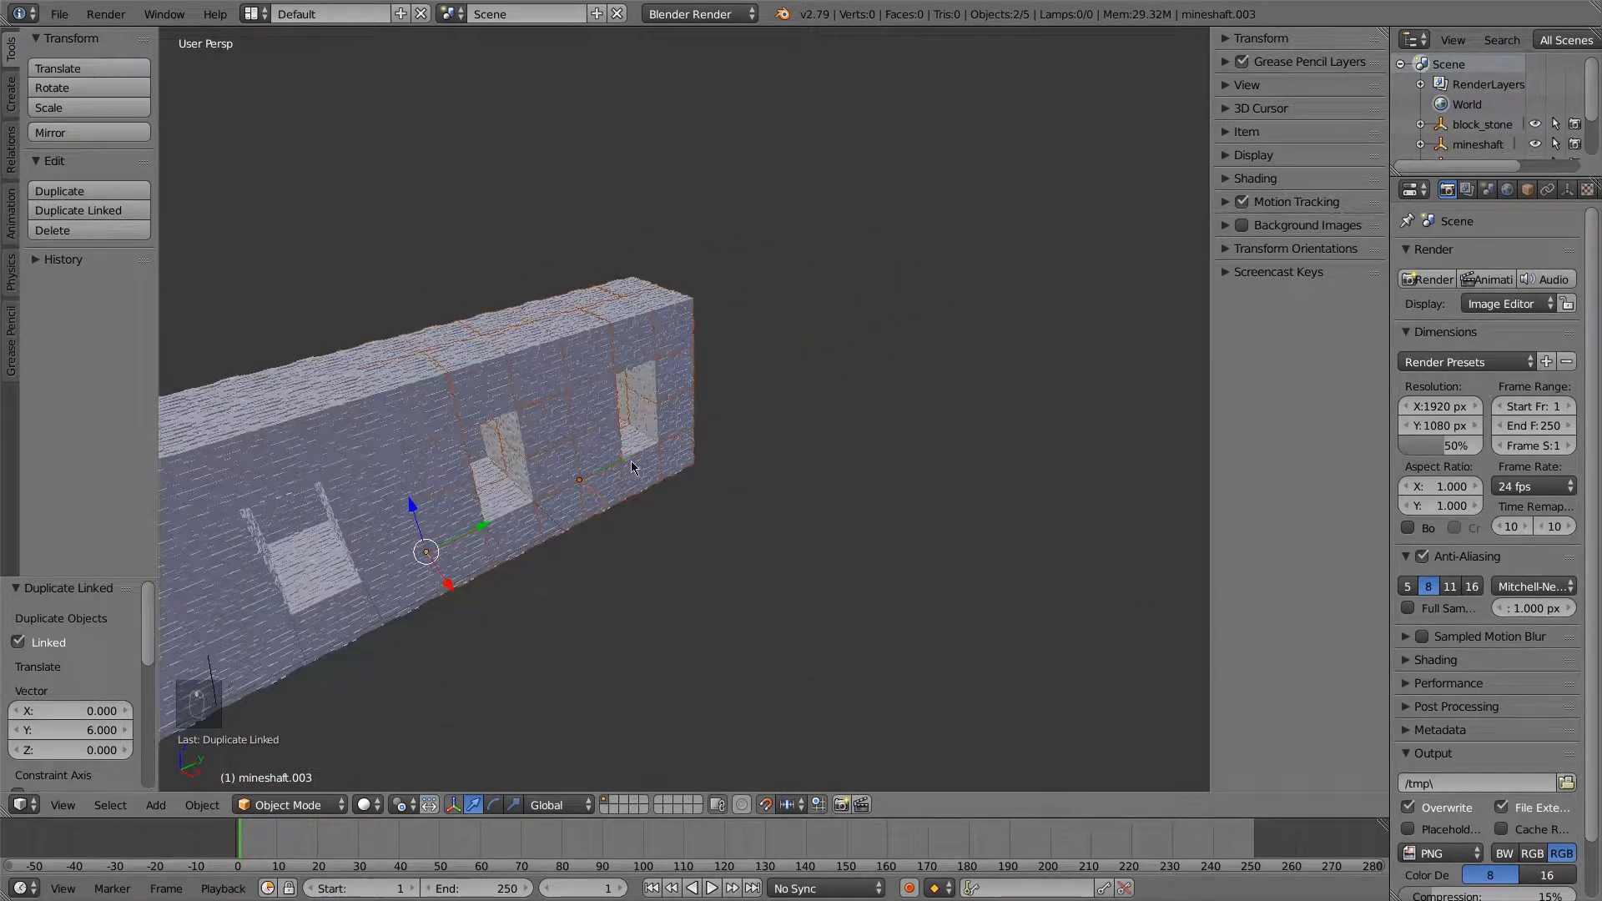
right_click(634, 459)
key(alt+d)
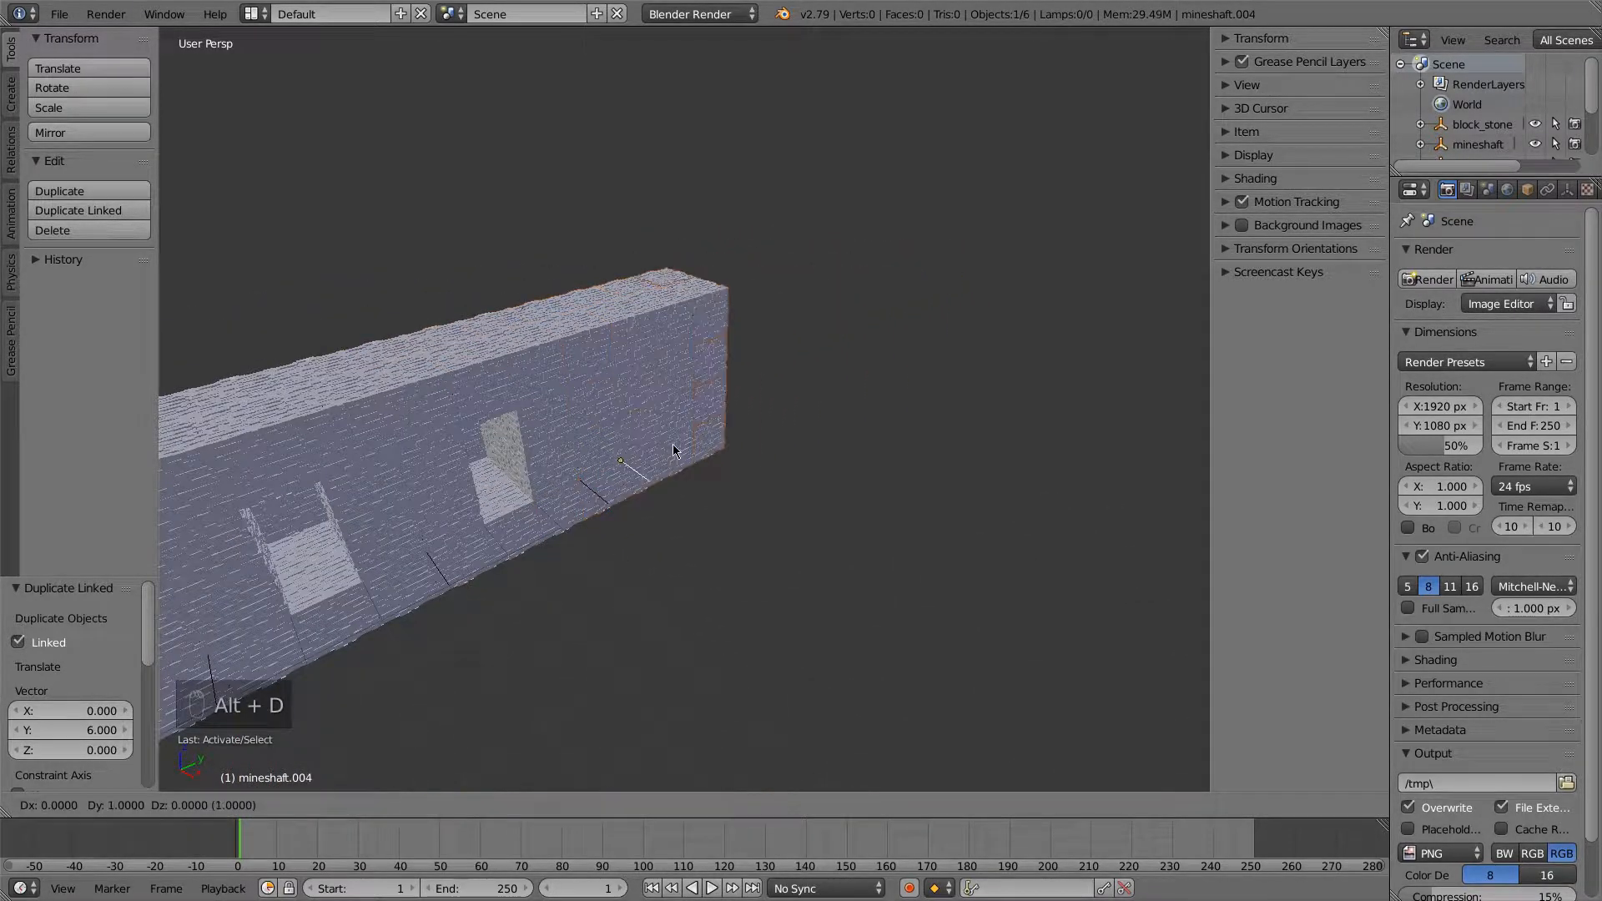
right_click(722, 448)
key(r)
key(z)
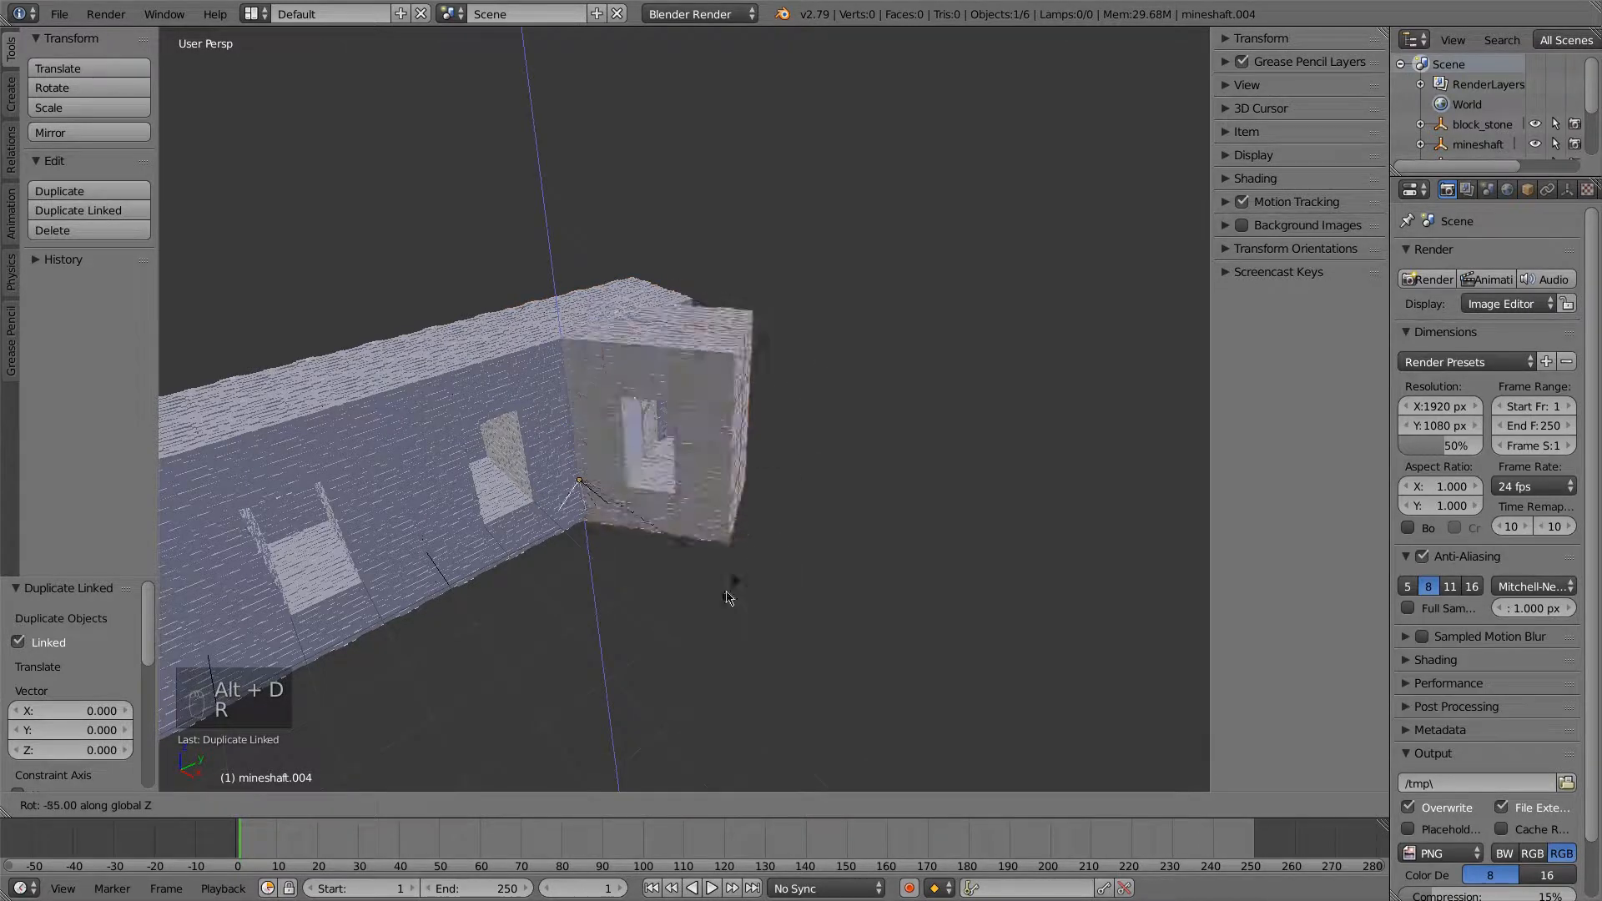
click(655, 641)
Rotate the unturned end section of the tunnel -90° about the Z axis and move it 3 units along X
middle_drag(655, 640, 584, 346)
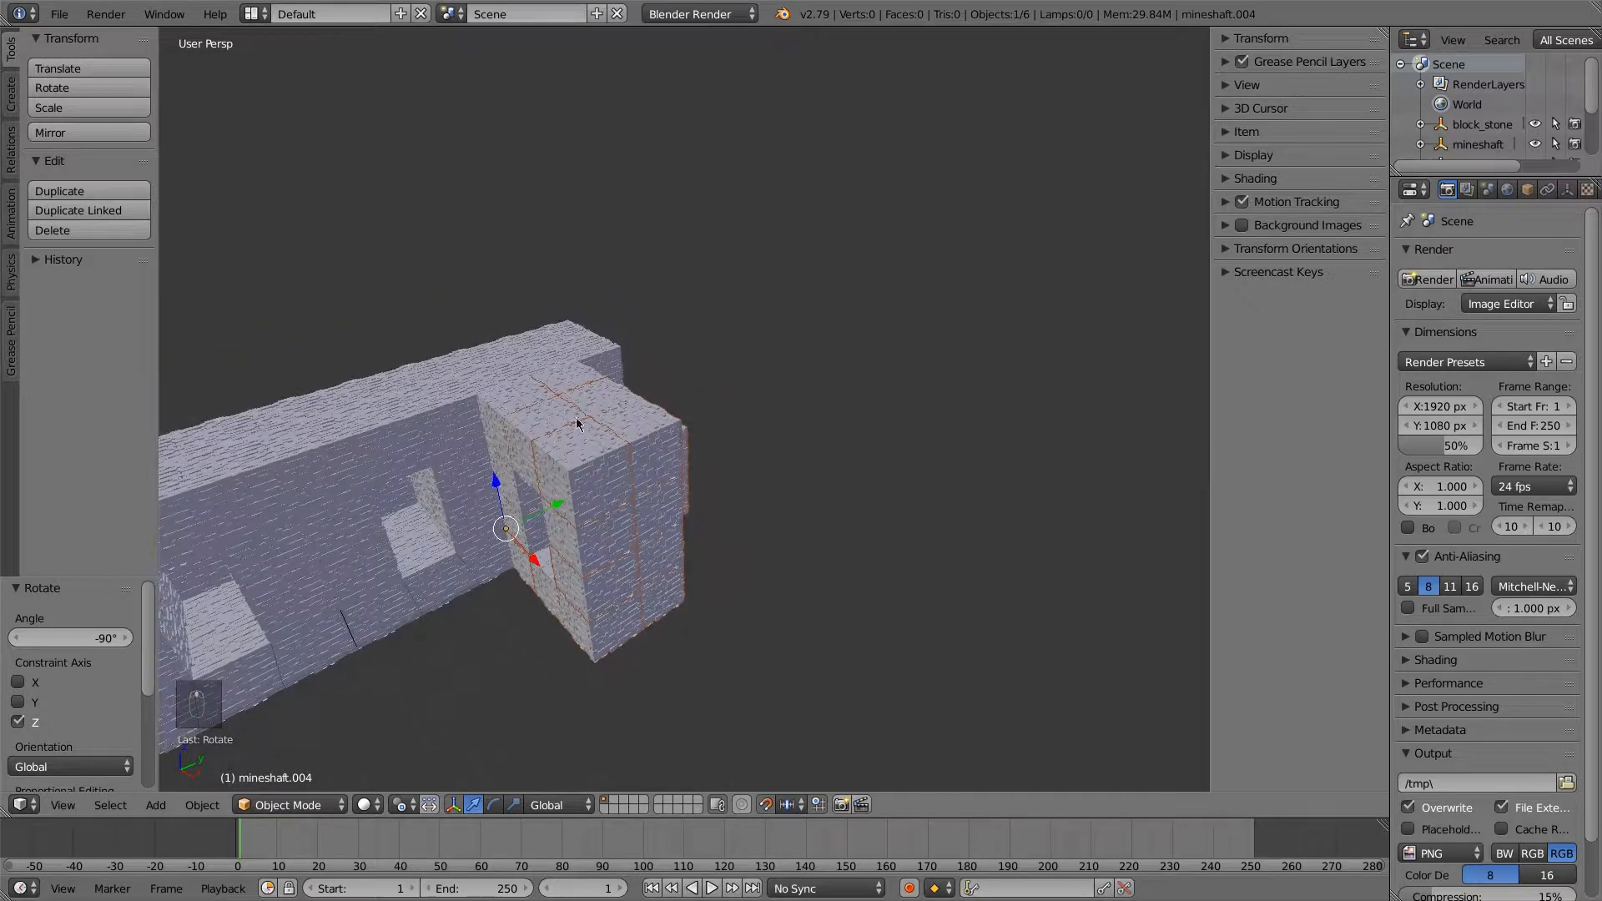
right_click(476, 474)
middle_drag(476, 474, 521, 453)
text(rz-90)
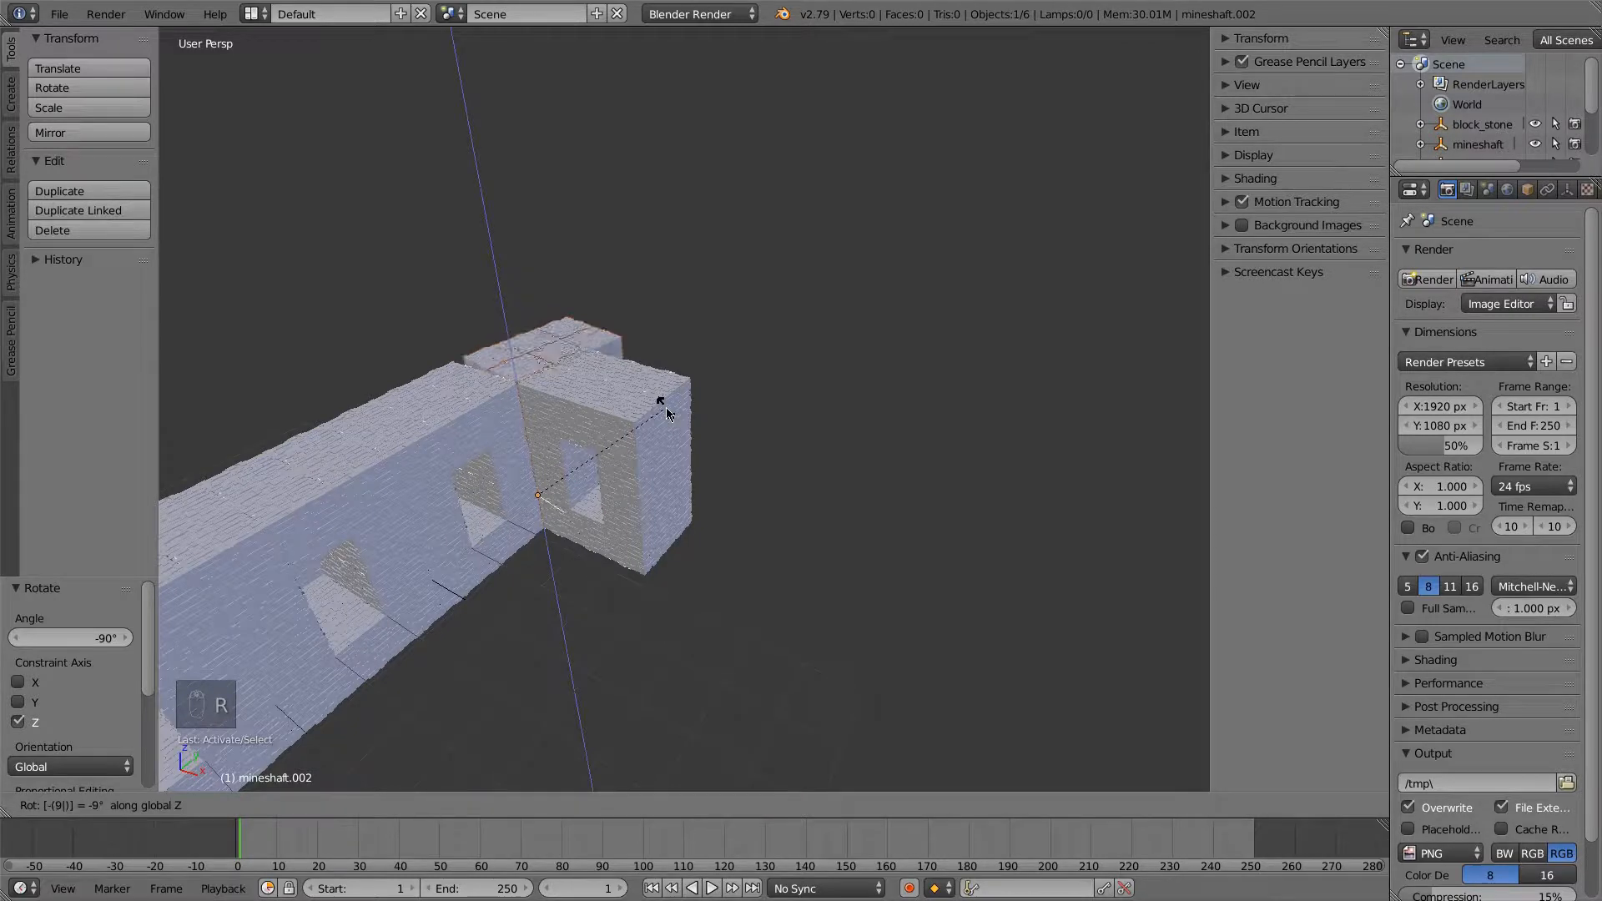
key(Return)
text(gx)
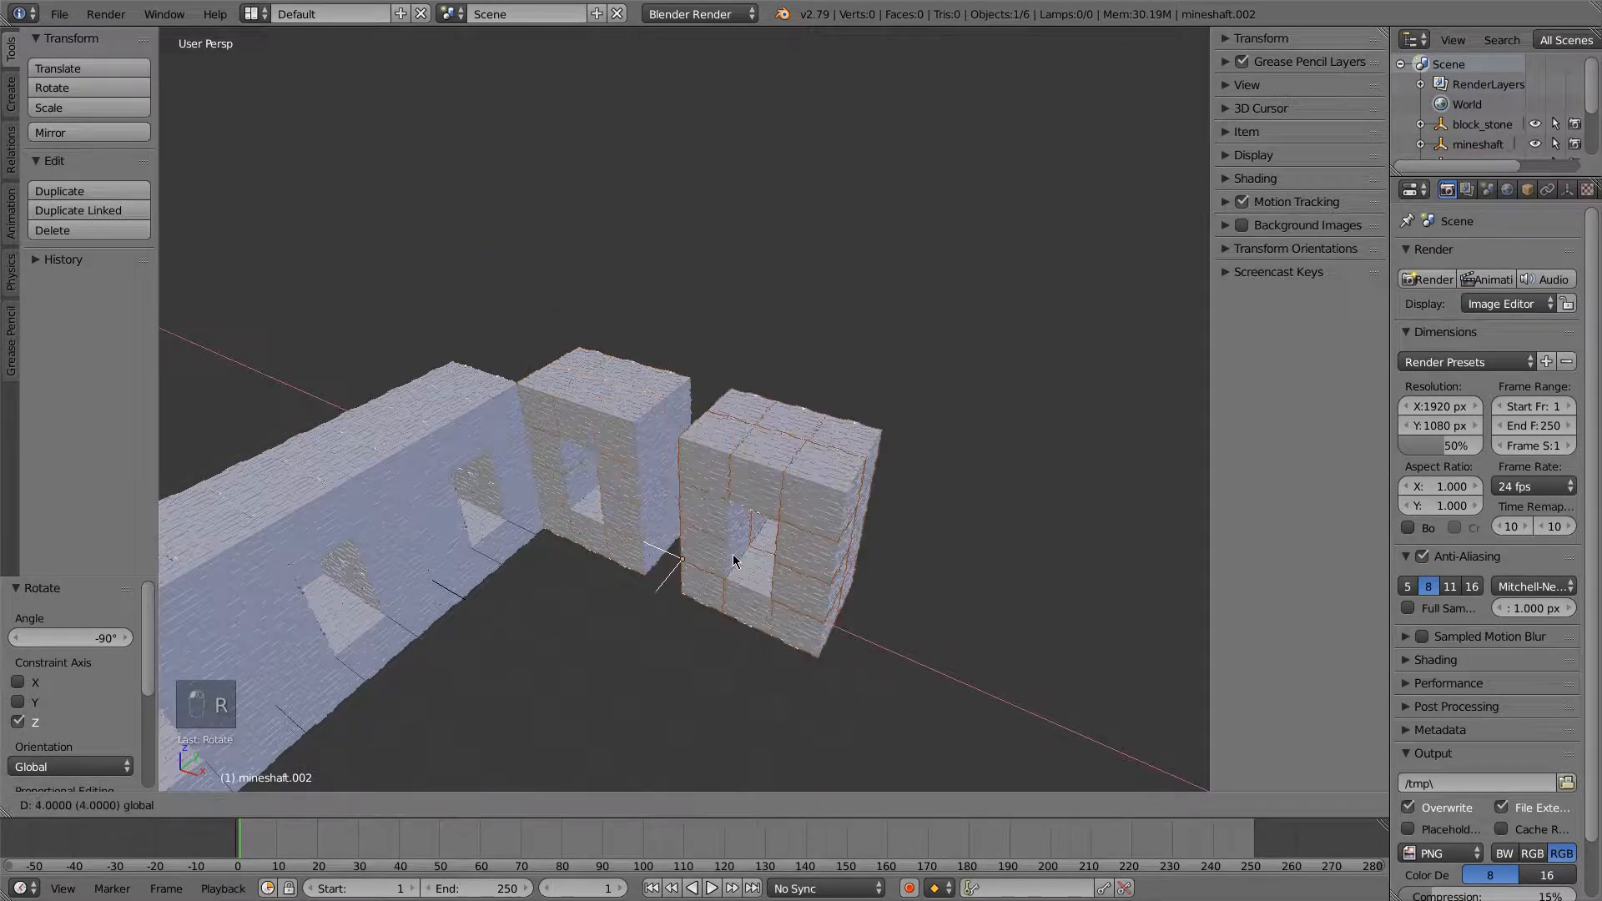
text(3)
key(Return)
Make a linked duplicate of the turned outer section offset 3 units along the X axis
middle_drag(579, 650, 672, 572)
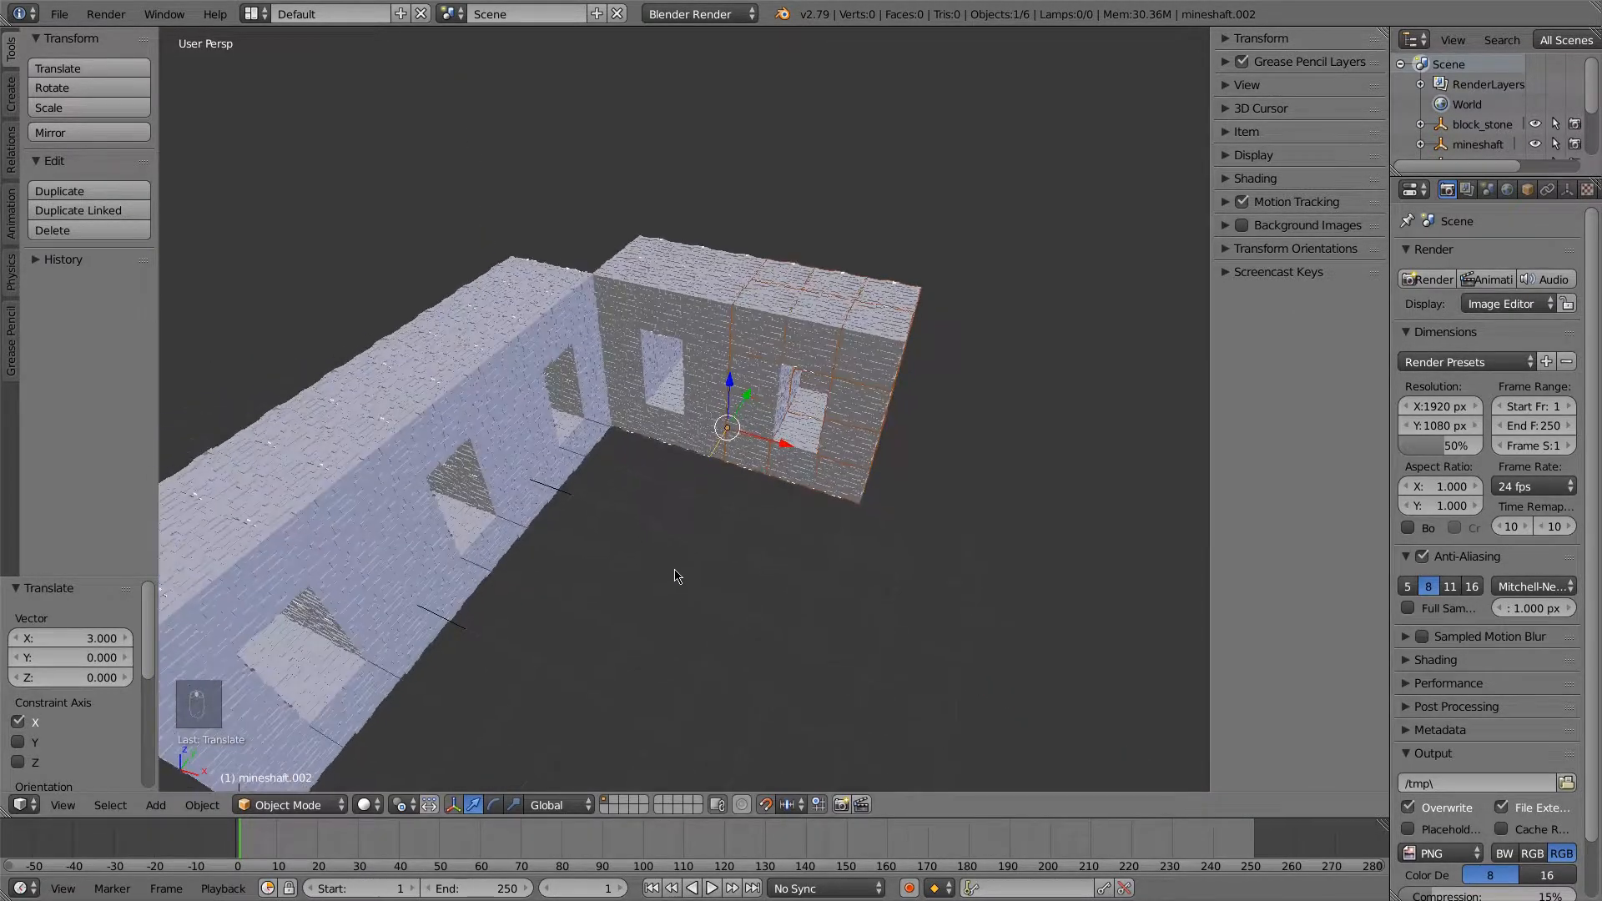
key(alt+d)
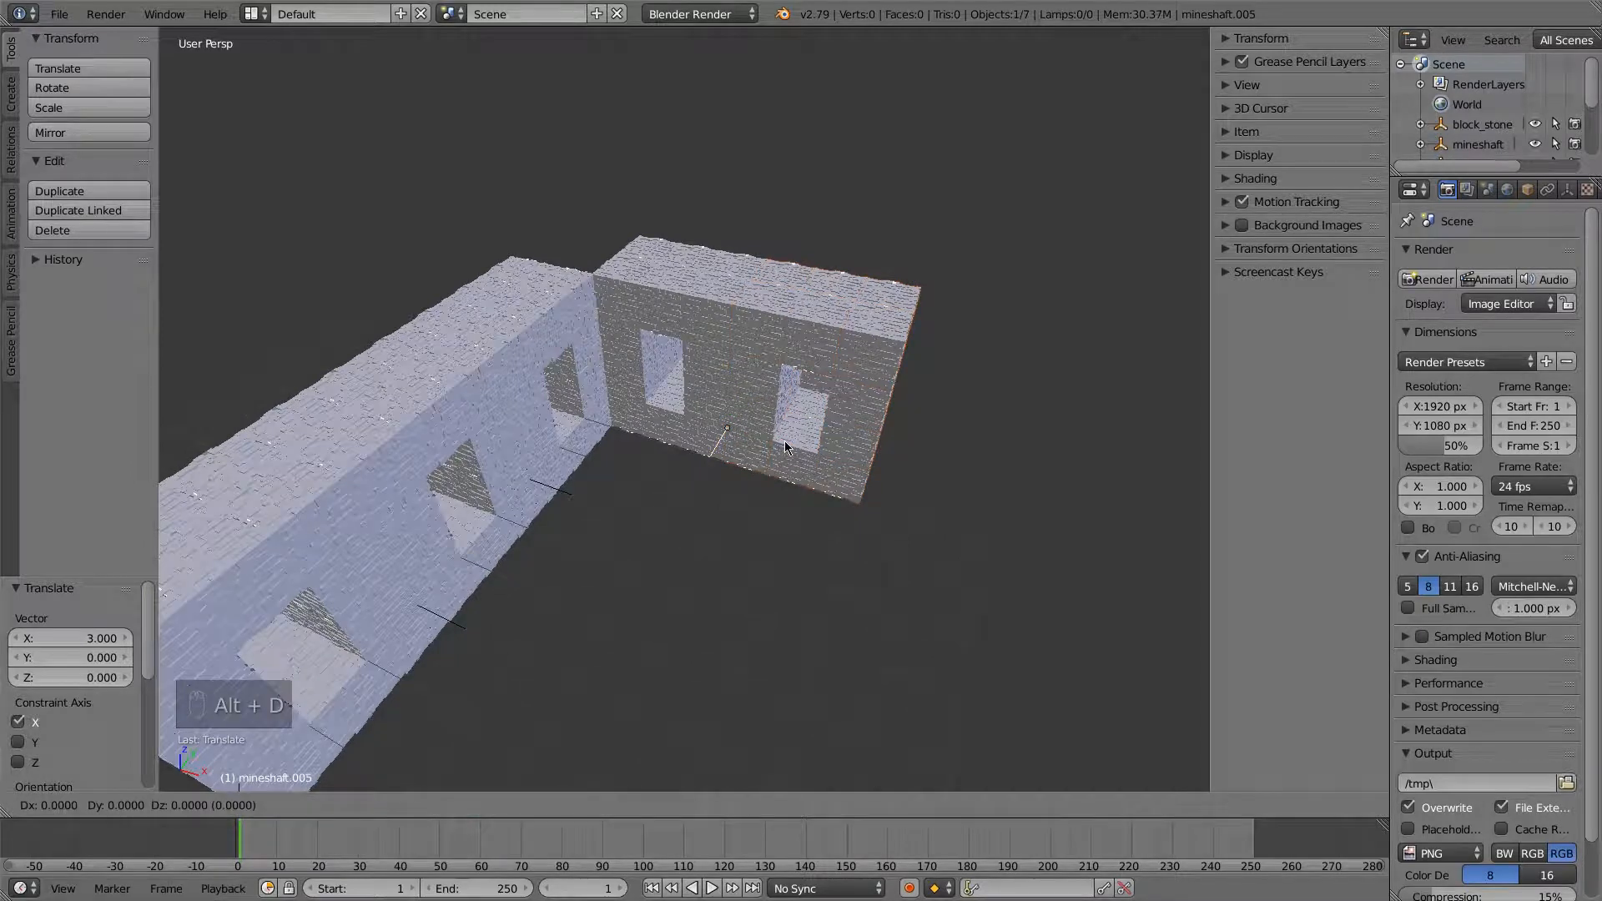
key(x)
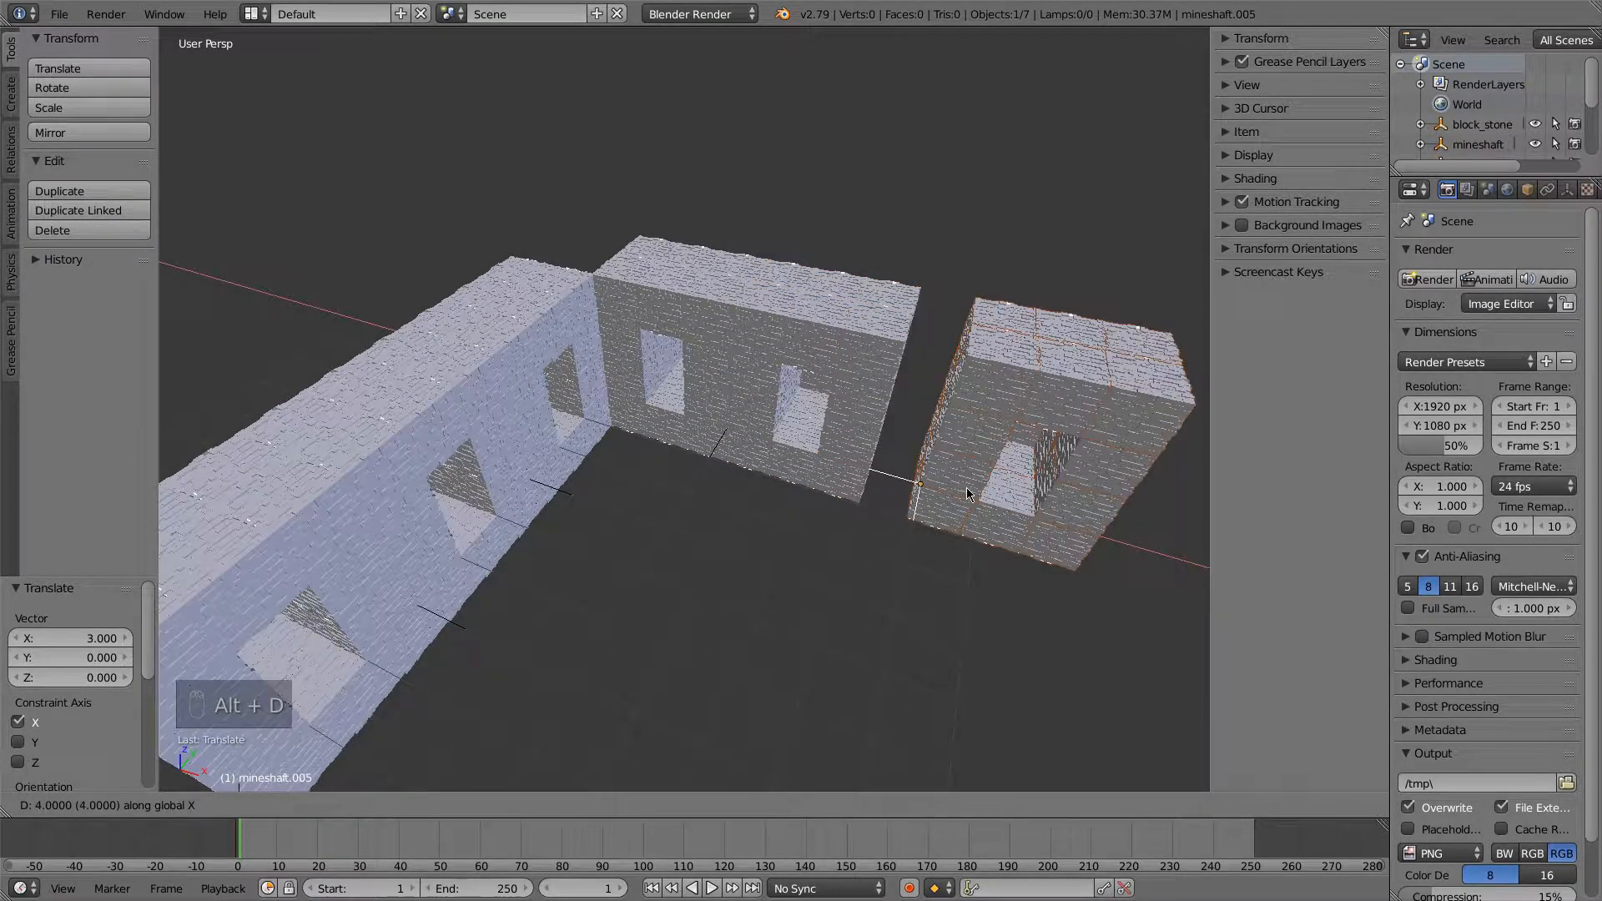
key(Return)
Select the loose stone block beside the tunnel entrance and examine the tunnel layout from several angles
middle_drag(966, 488, 597, 567)
scroll(689, 471, down, 5)
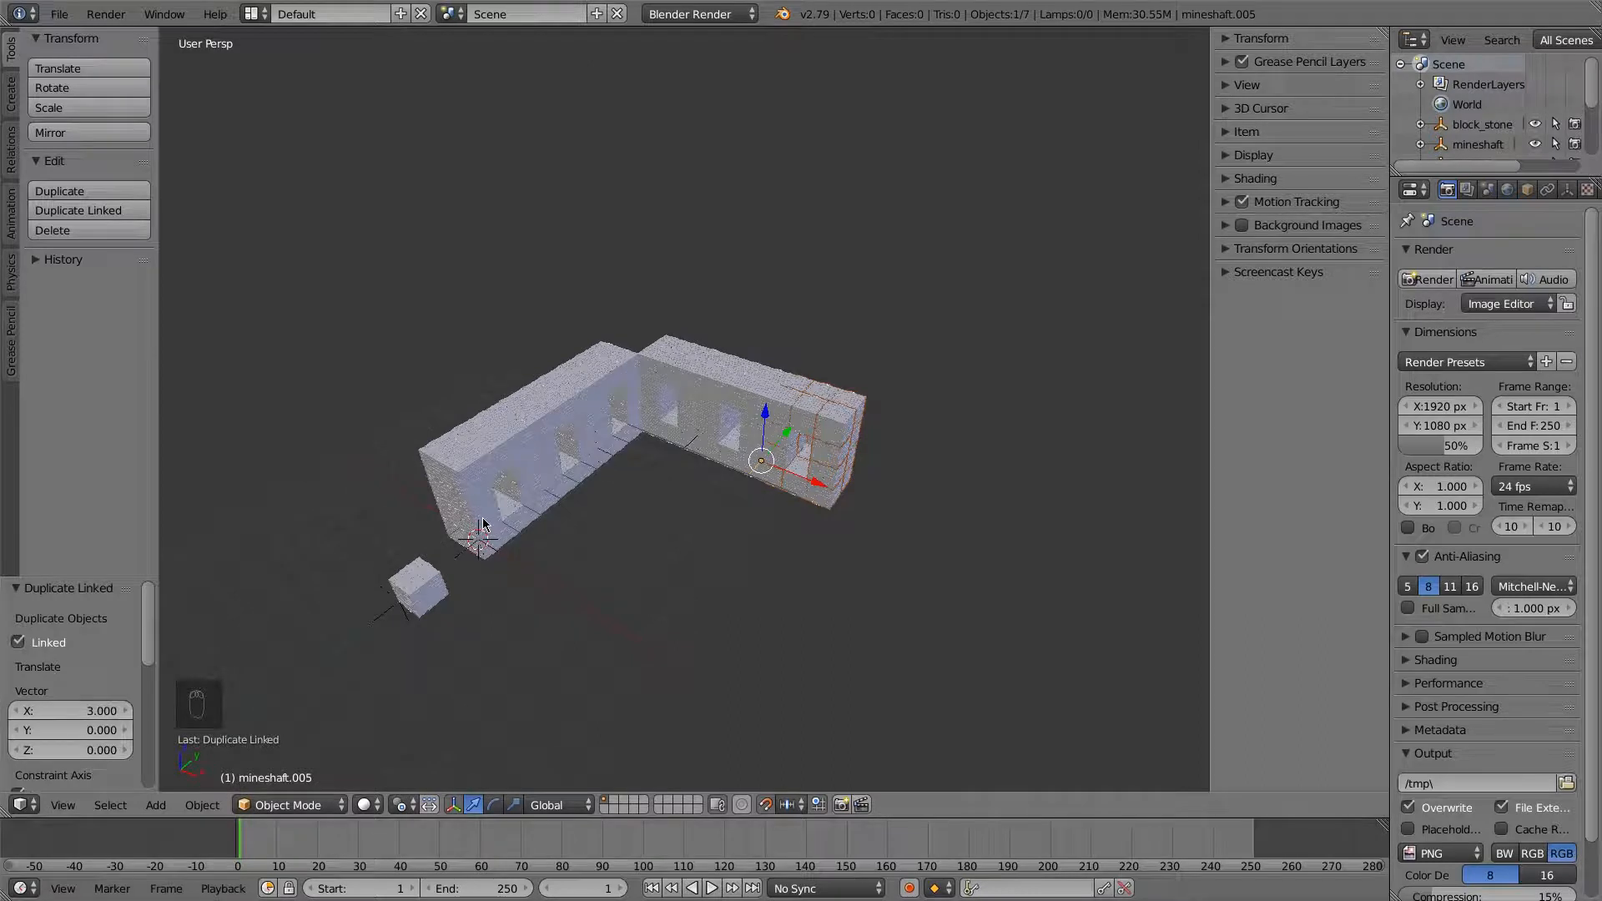
right_click(423, 589)
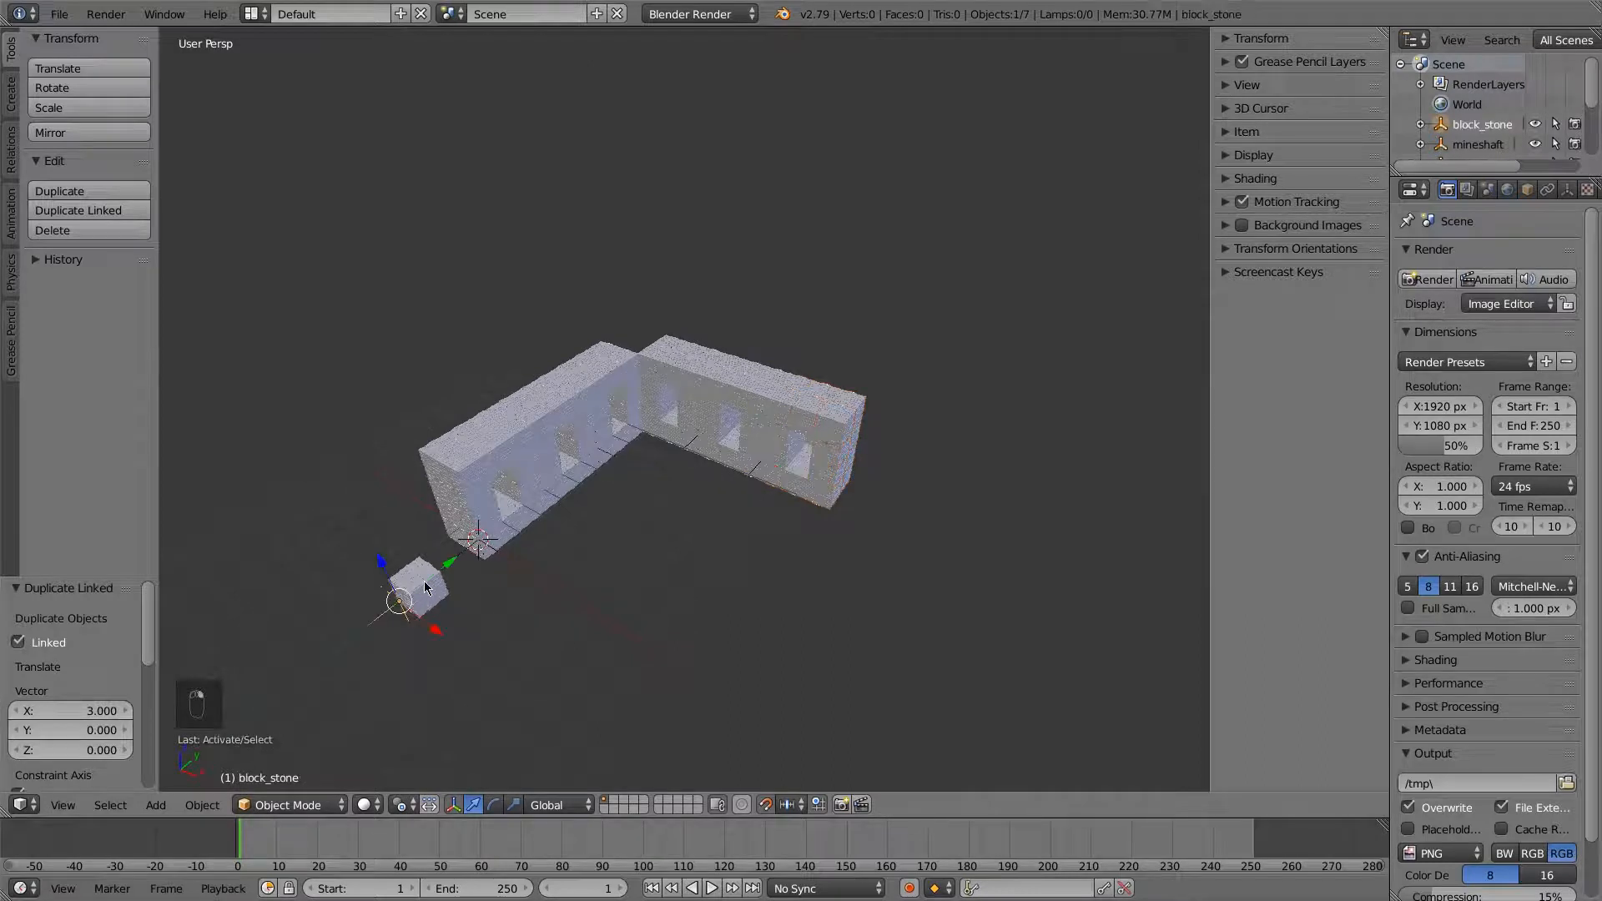
mouse_move(431, 634)
mouse_down()
mouse_move(506, 650)
mouse_move(435, 624)
mouse_up()
middle_drag(505, 612, 591, 582)
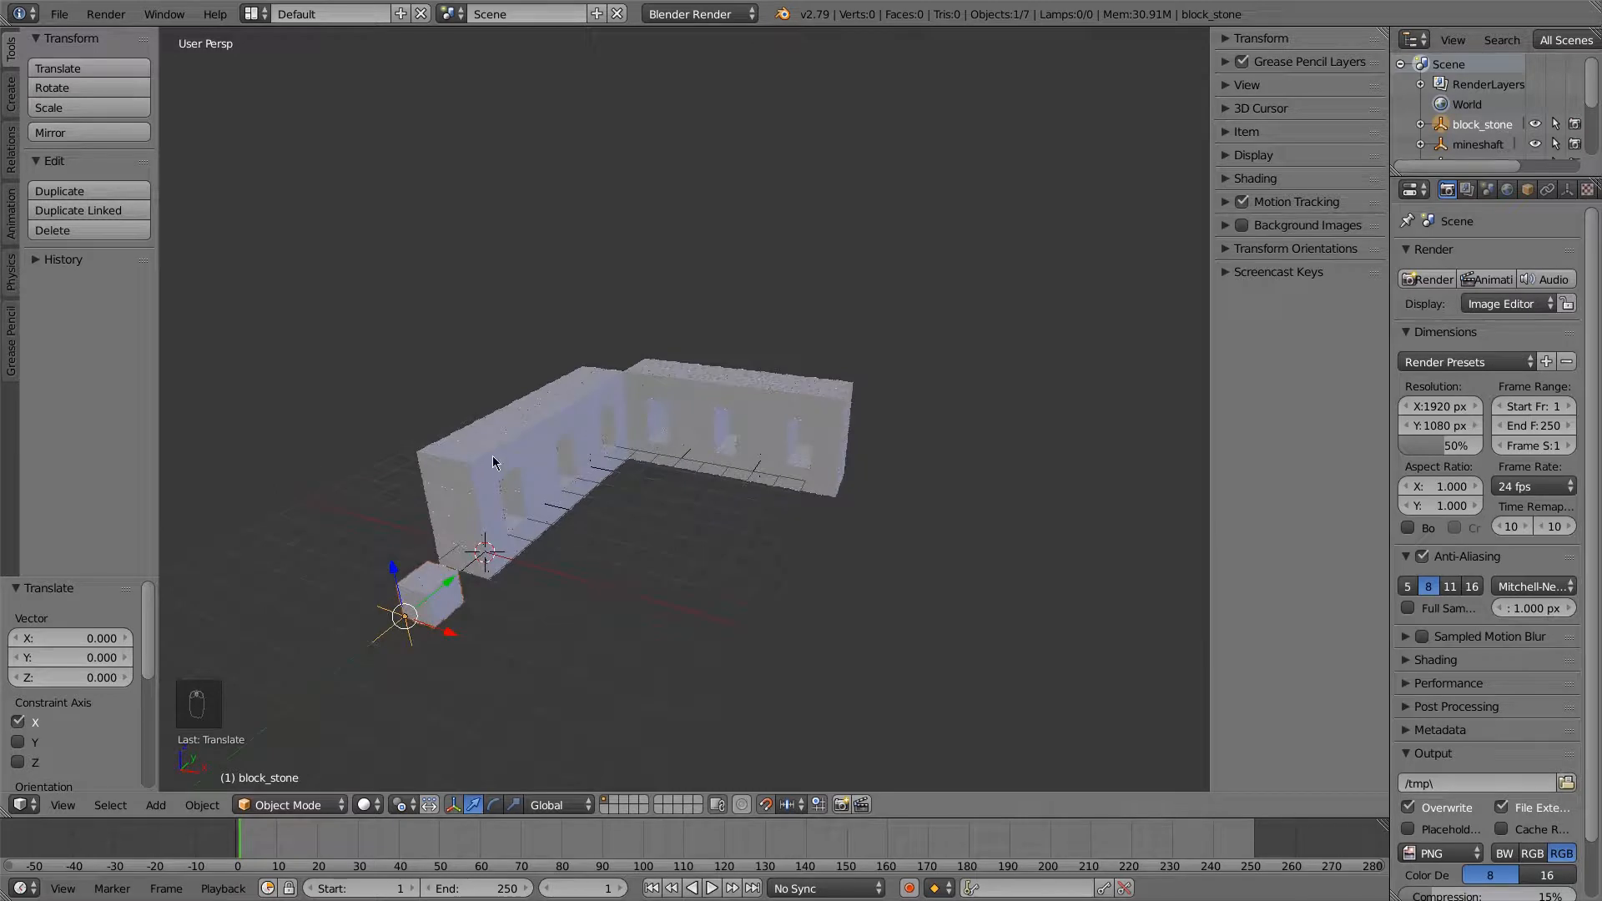
middle_drag(613, 523, 830, 438)
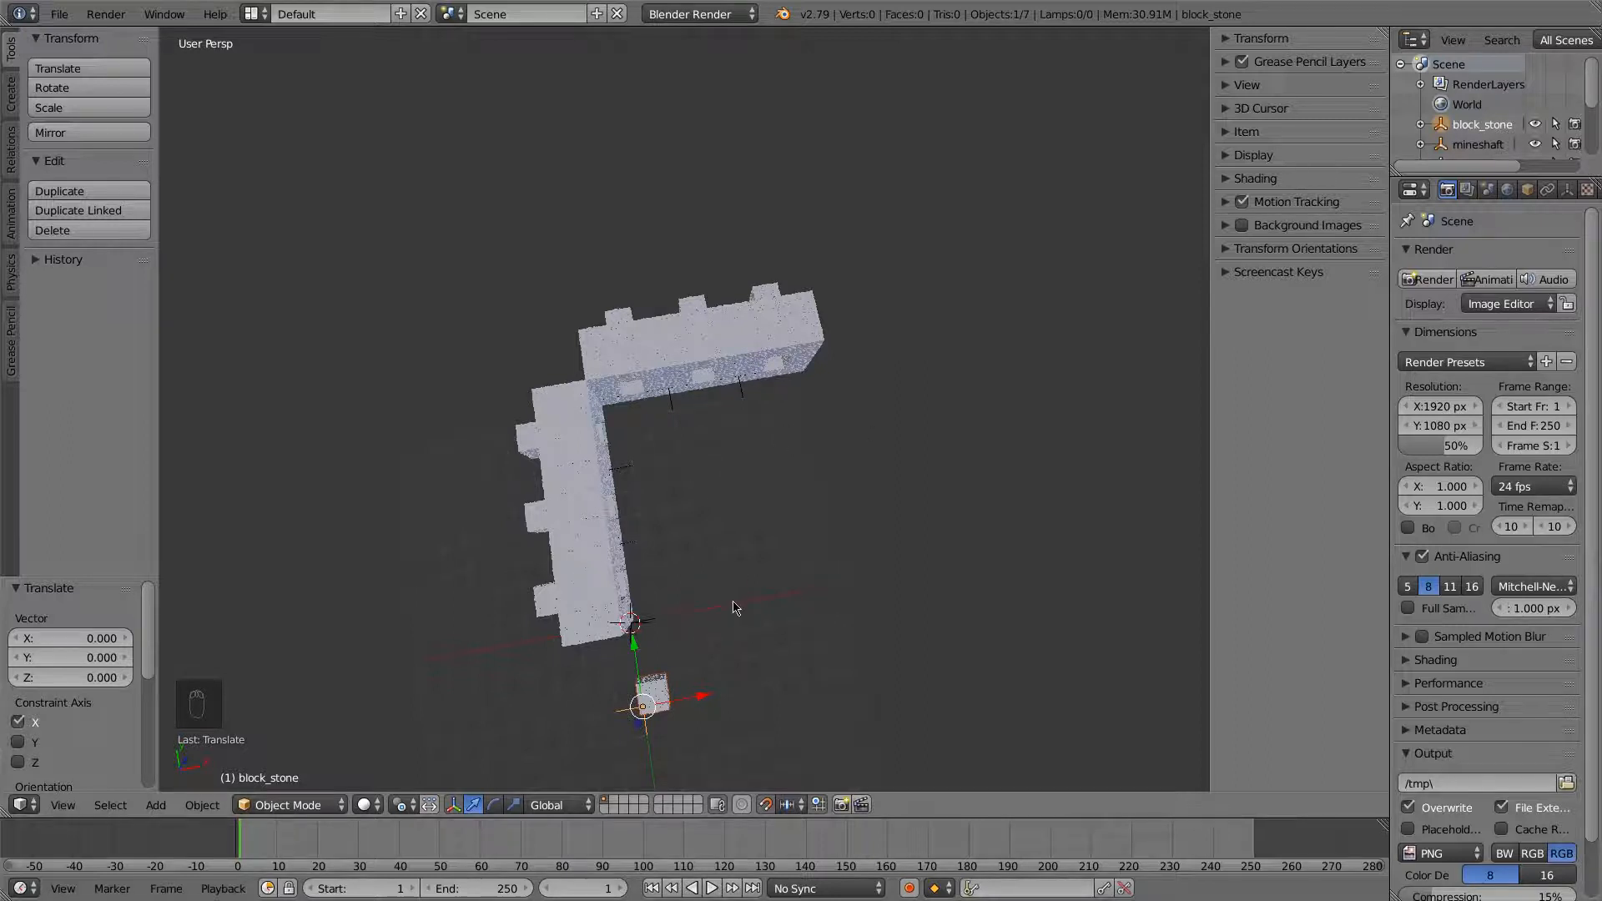
middle_drag(751, 621, 653, 514)
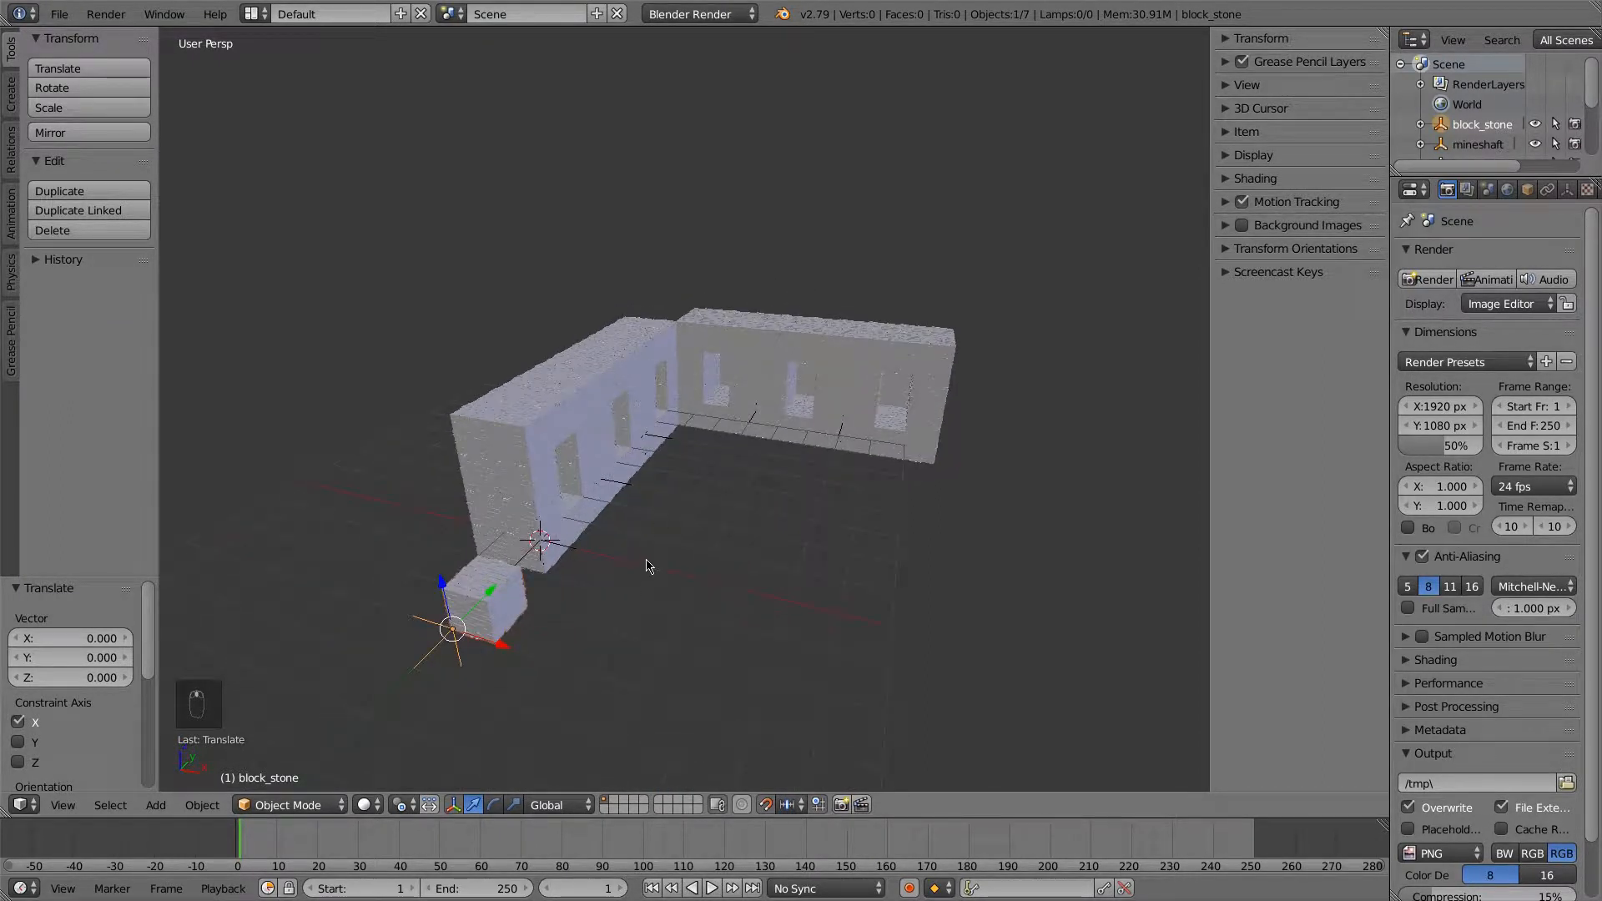
Add a plane mesh and move its geometry 1 unit along X and 1 unit along Y in Edit Mode
key(shift+a)
click(688, 557)
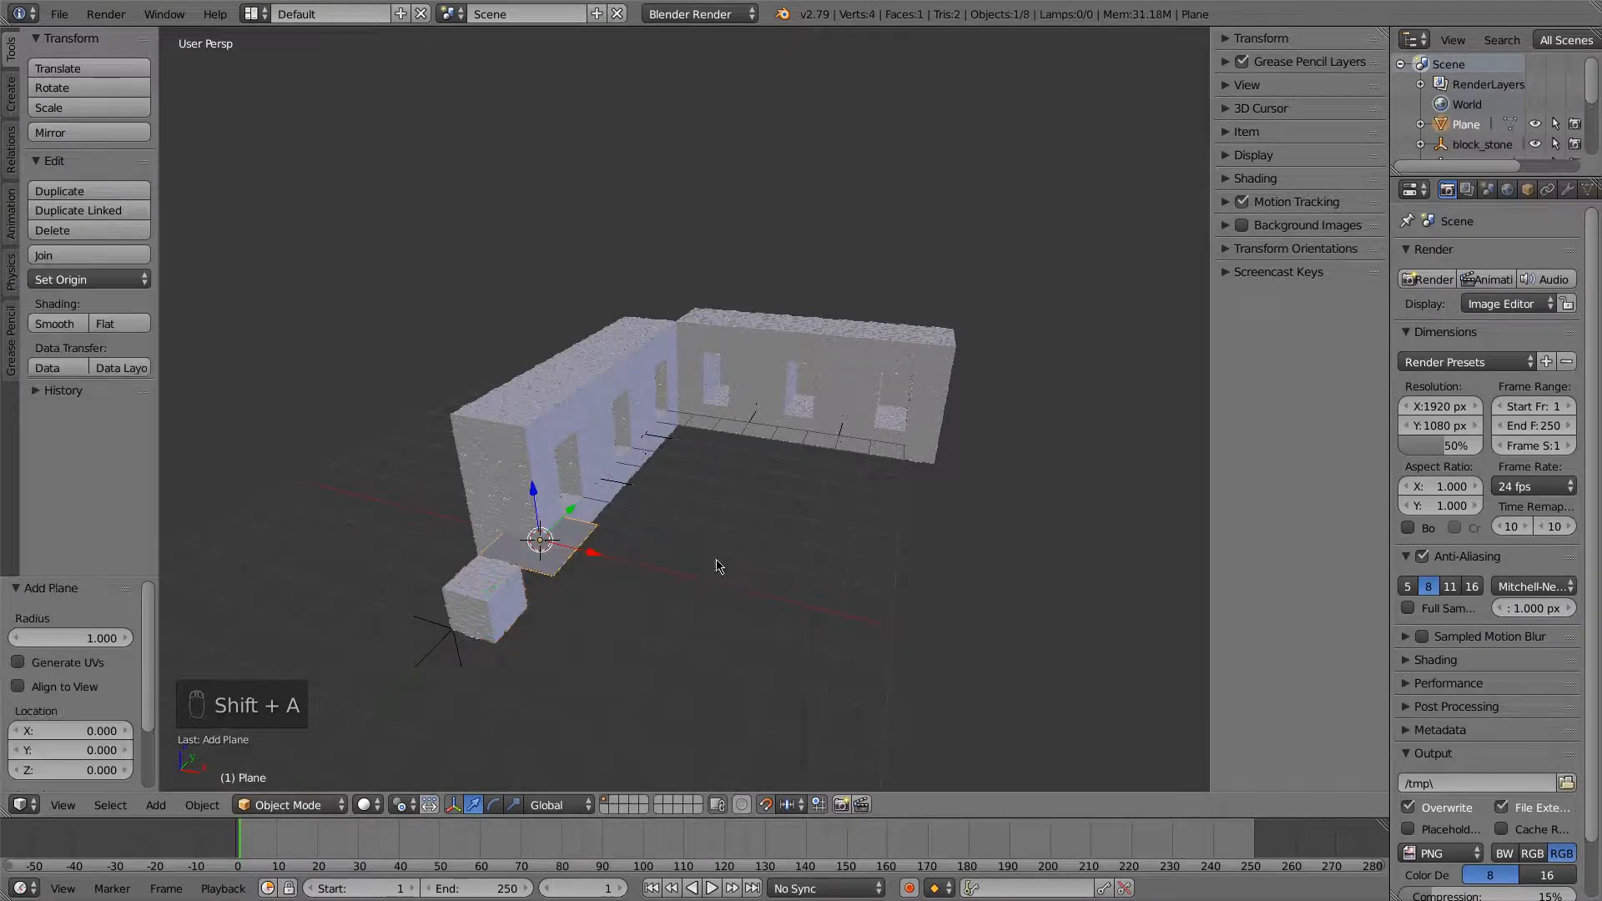
scroll(626, 540, up, 2)
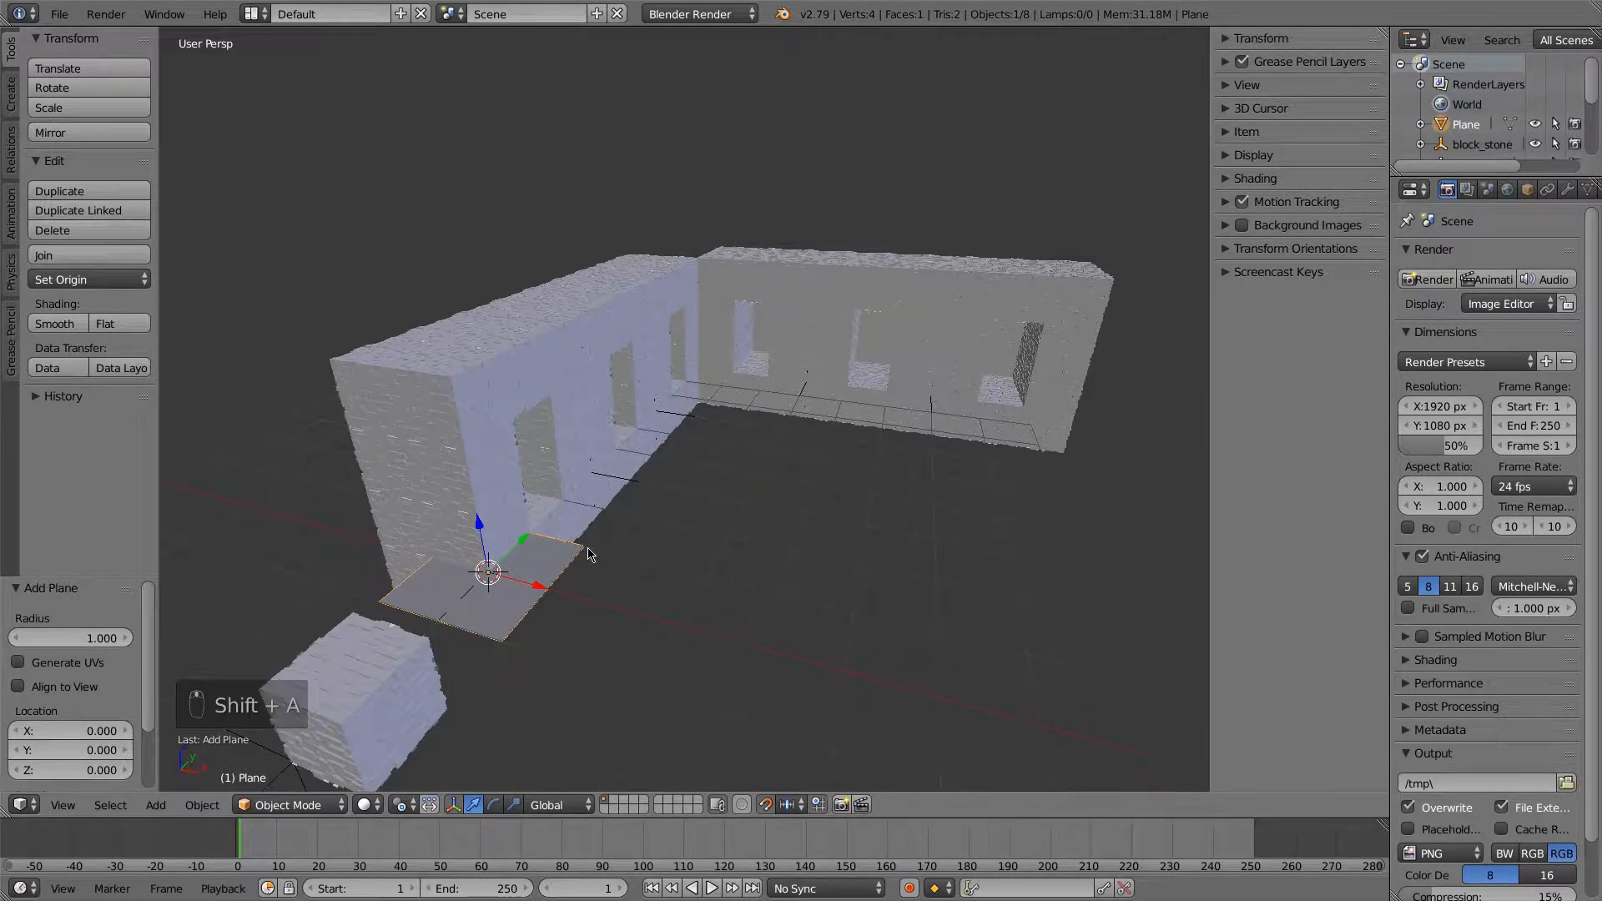
key(Tab)
key(g)
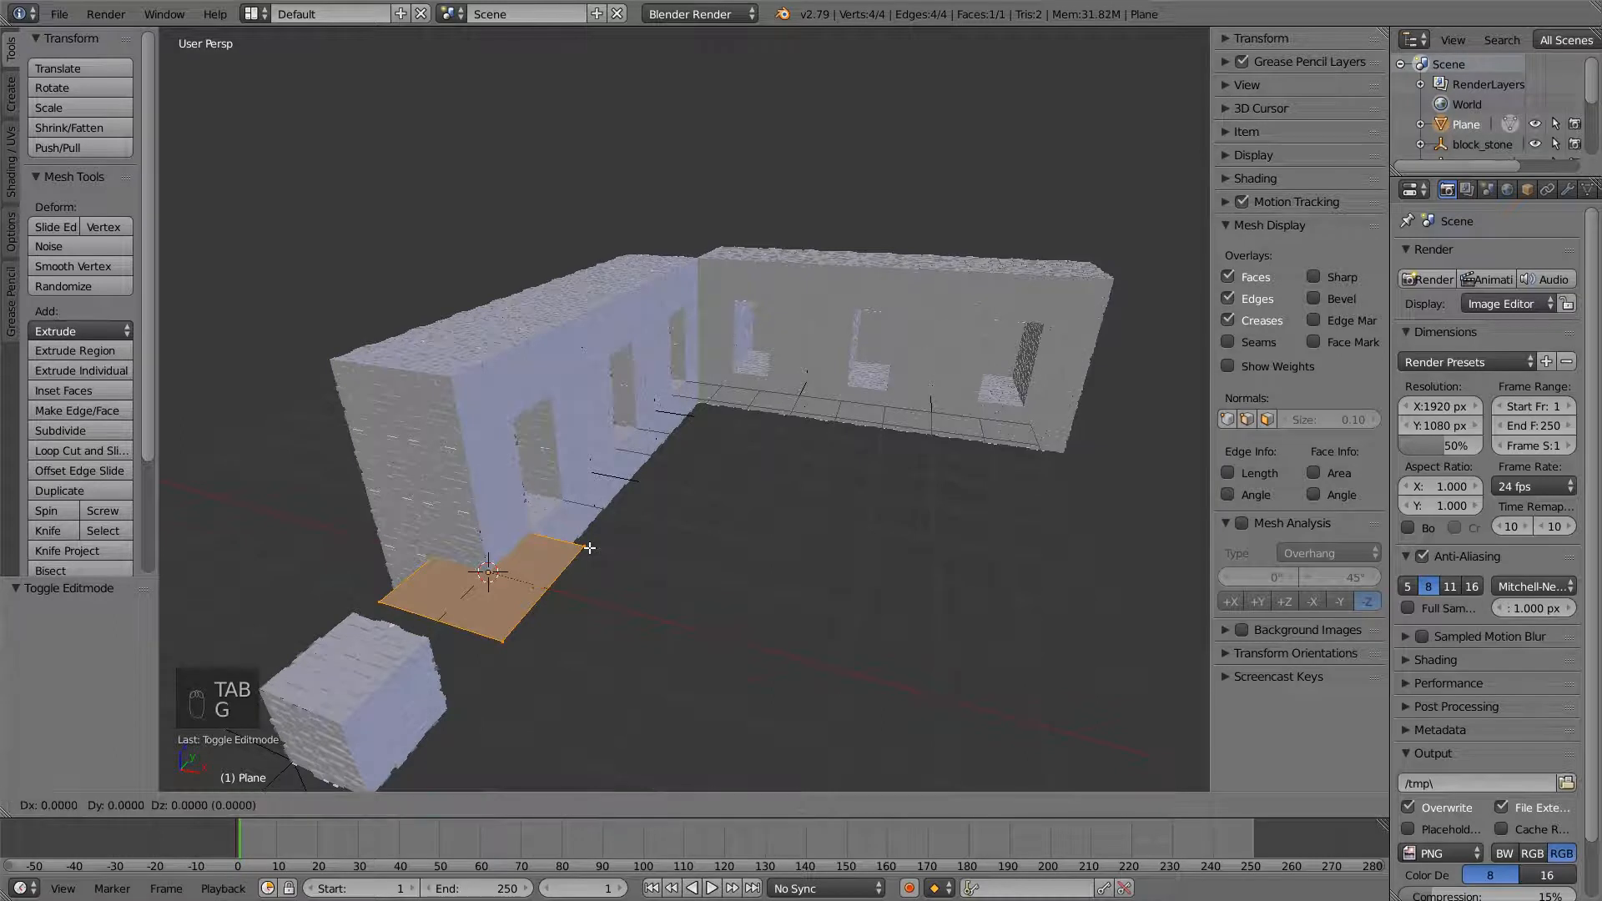
click(672, 522)
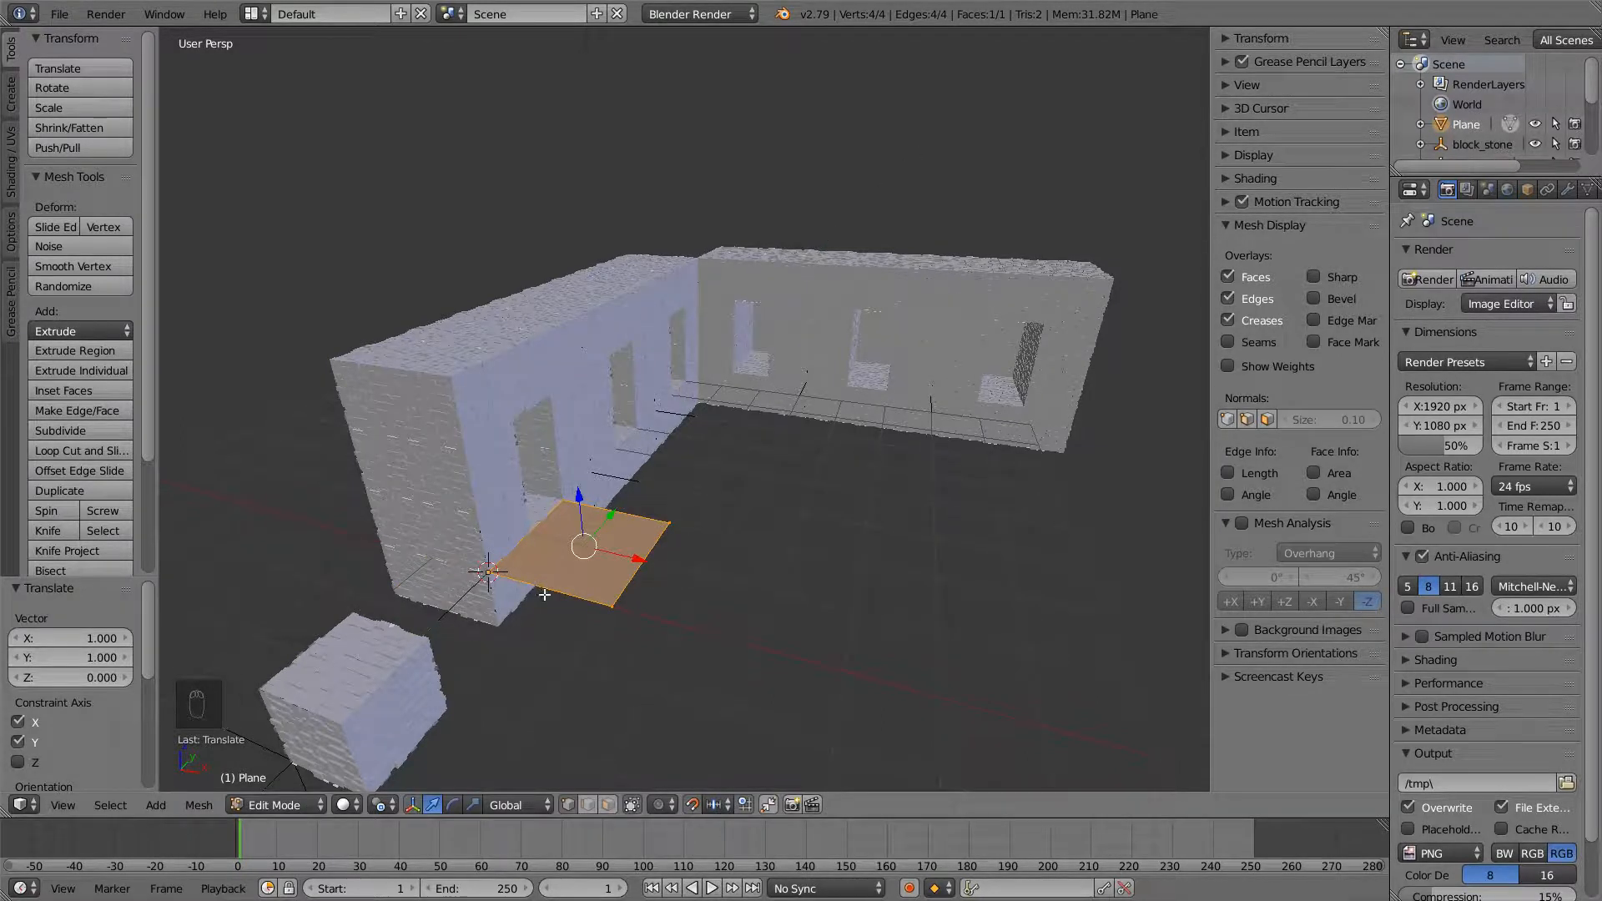
Switch to edge selection and extrude the plane's far edge 6 units along the Y axis
shift+middle_drag(544, 594, 500, 615)
key(ctrl+Tab)
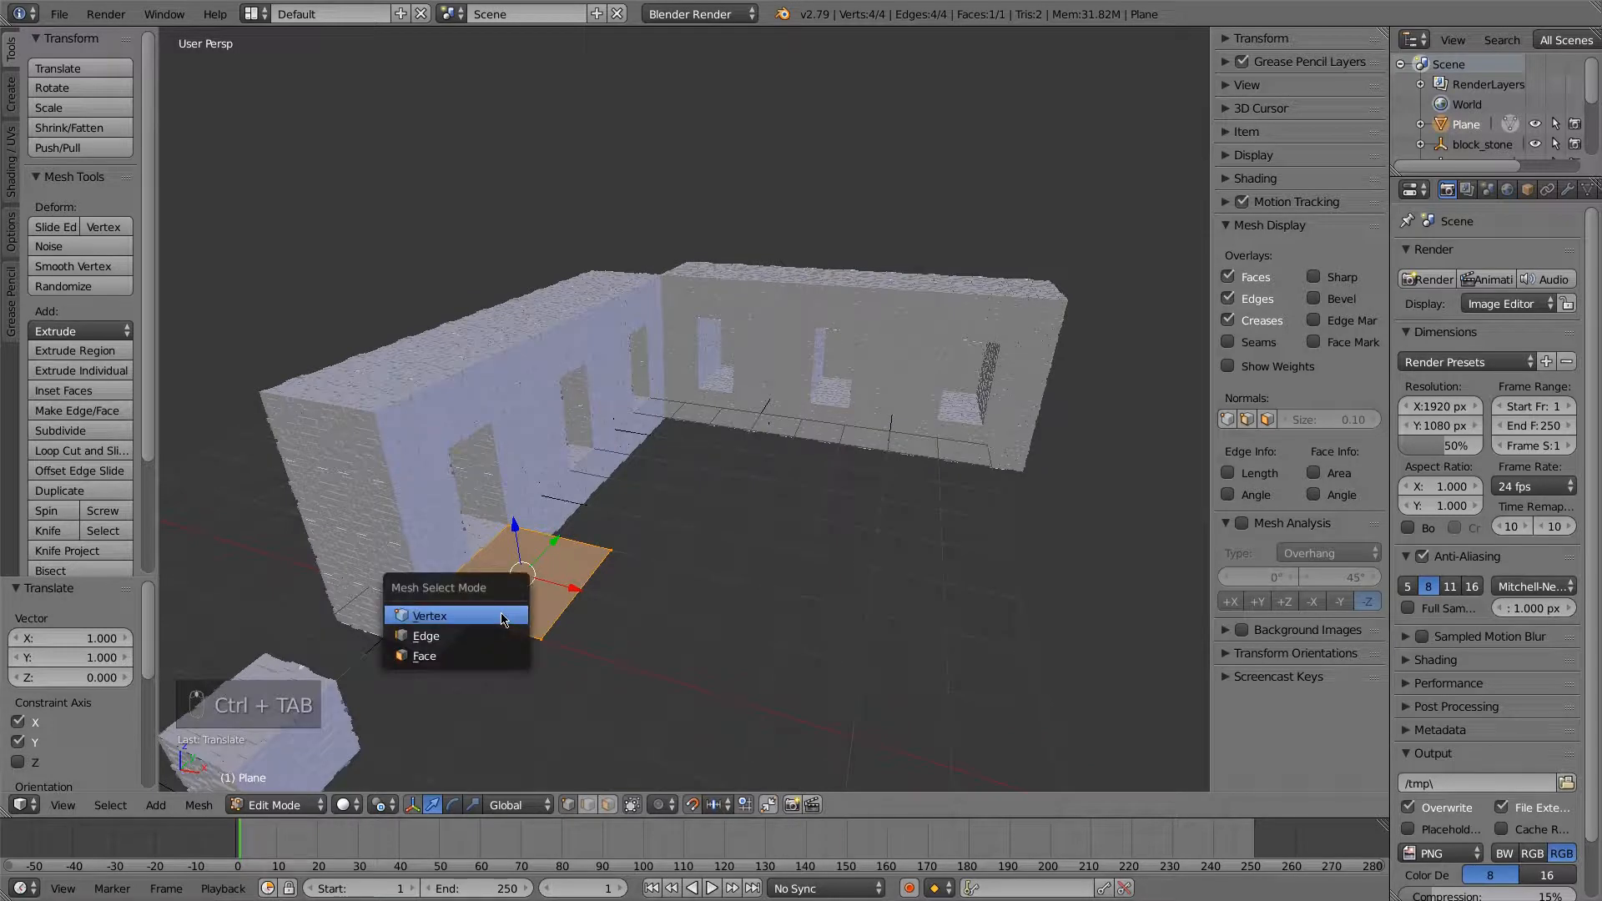
click(458, 636)
right_click(580, 538)
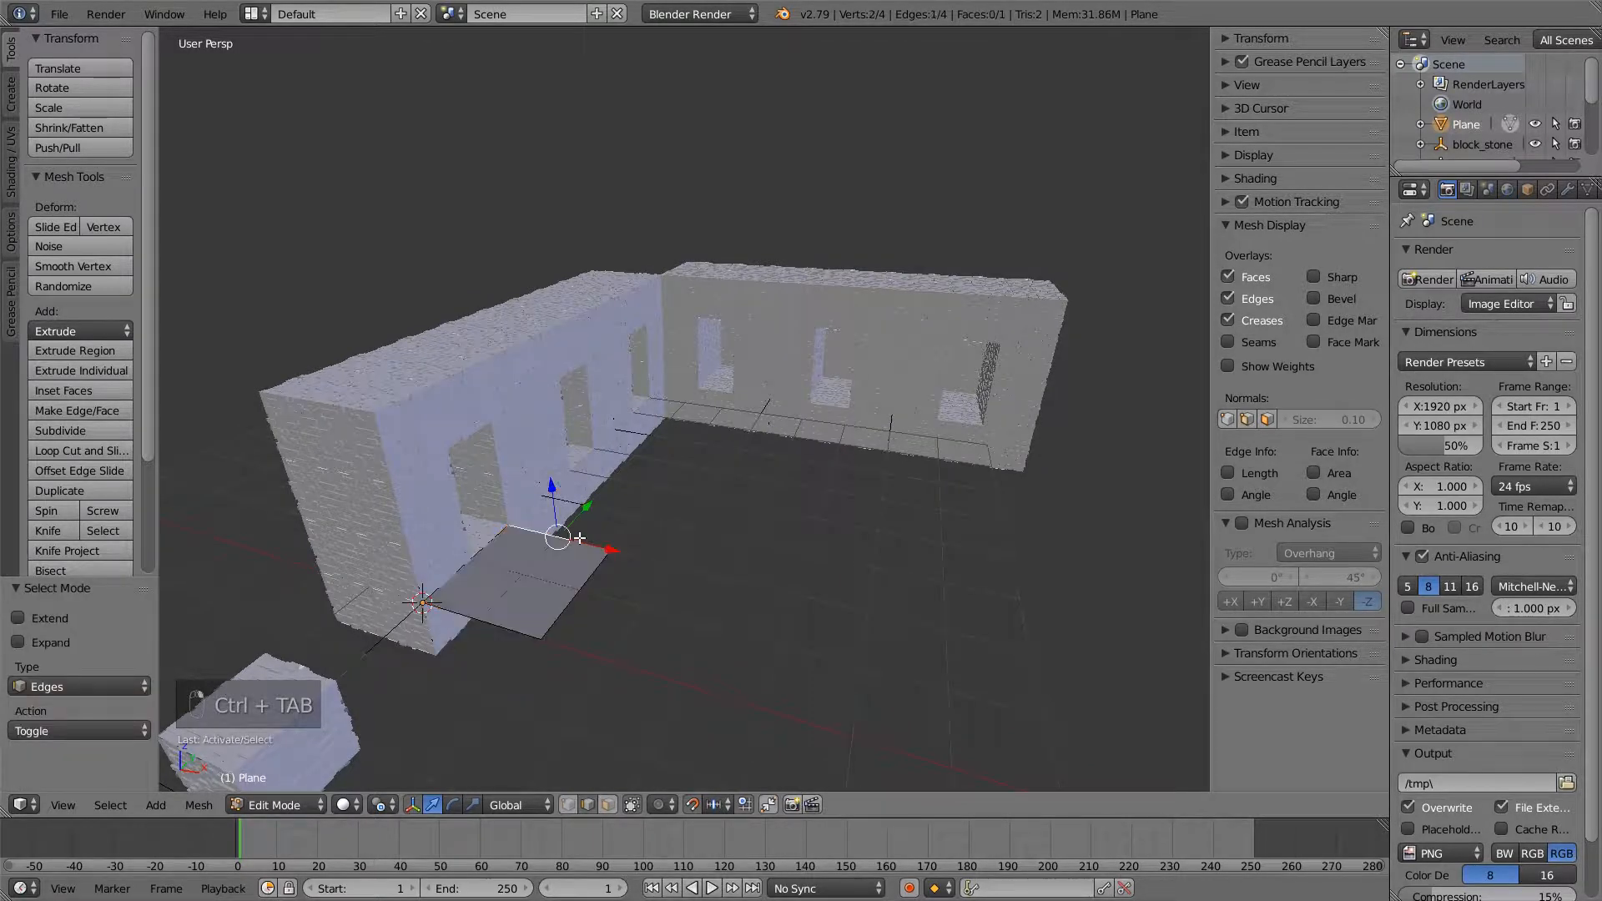
key(e)
click(713, 392)
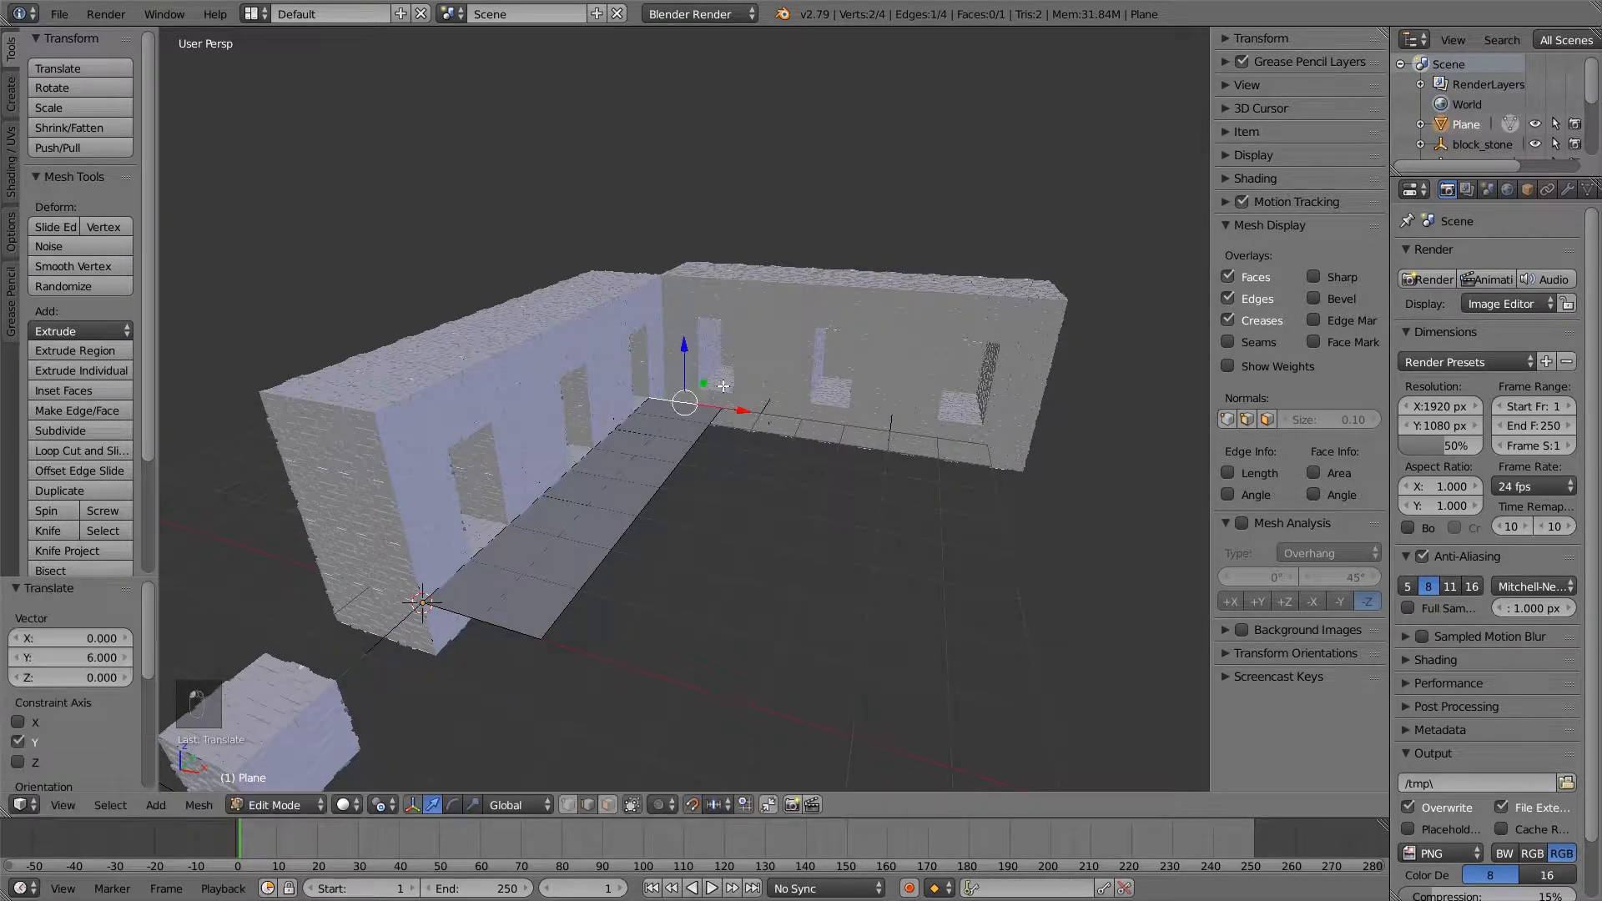
Extrude the plane's long outer edge 2 units along the X axis
middle_drag(715, 394, 640, 475)
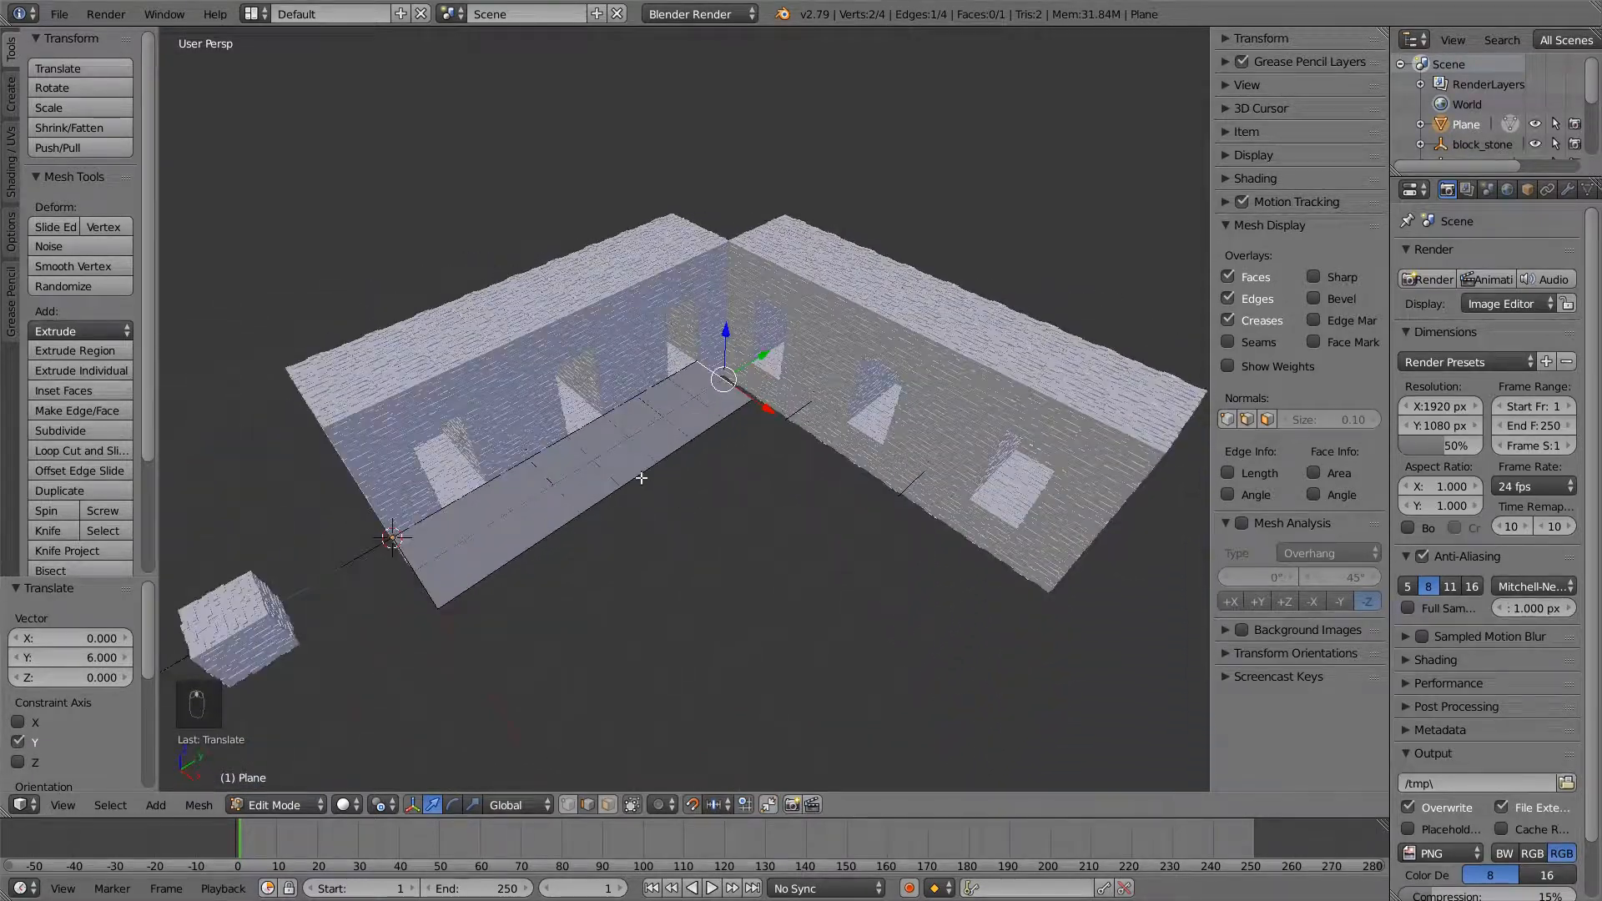
right_click(615, 487)
key(e)
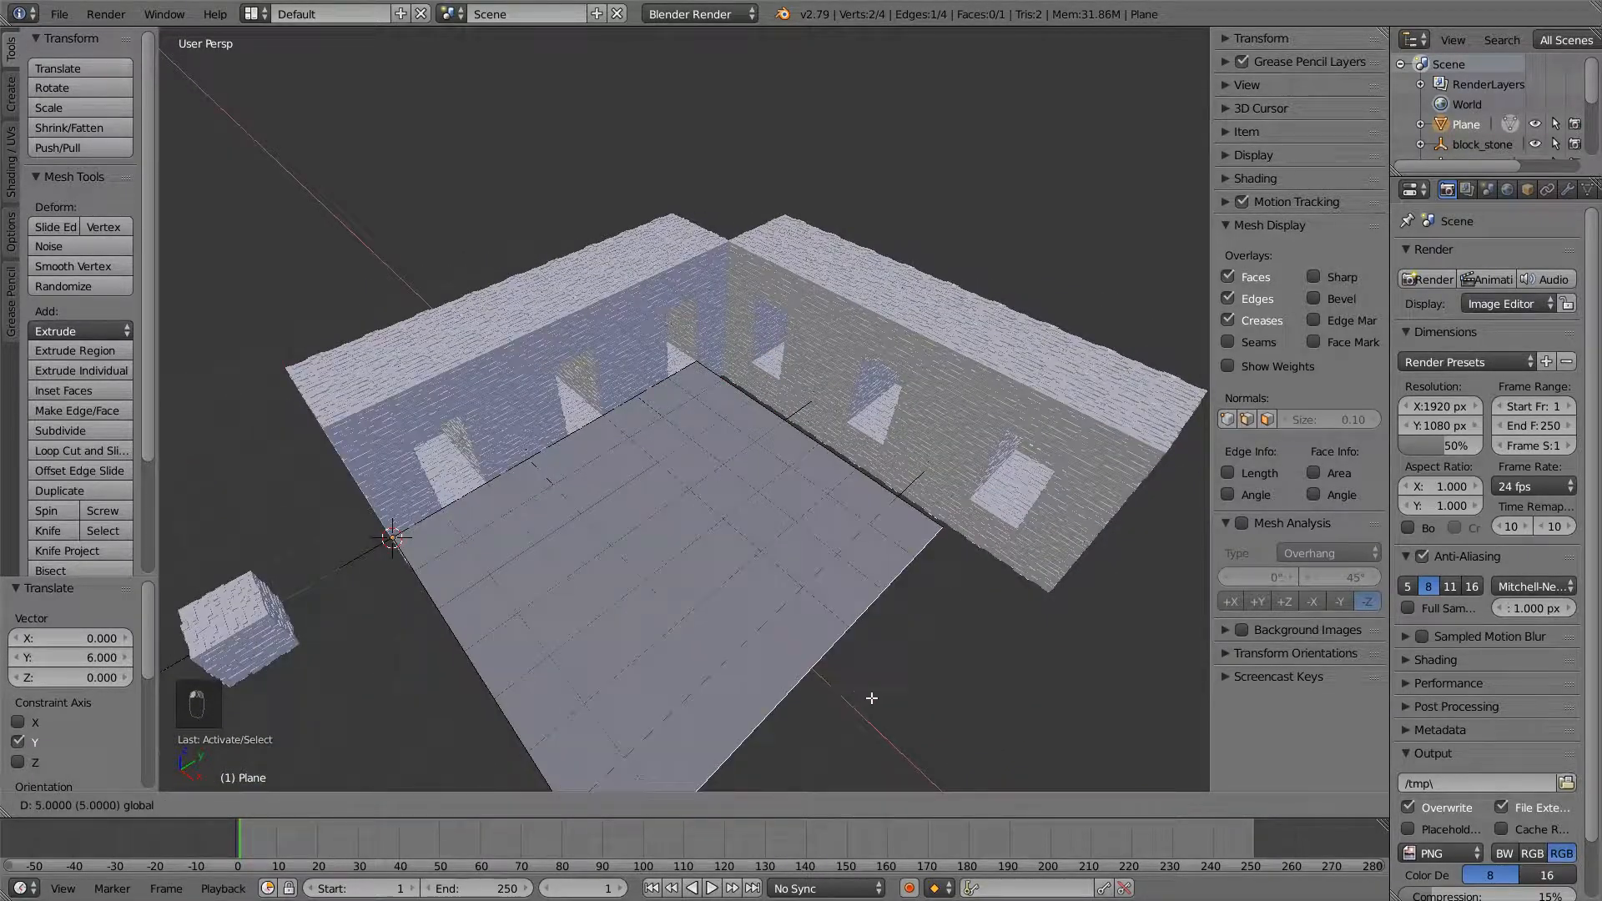
click(700, 618)
middle_drag(701, 618, 762, 614)
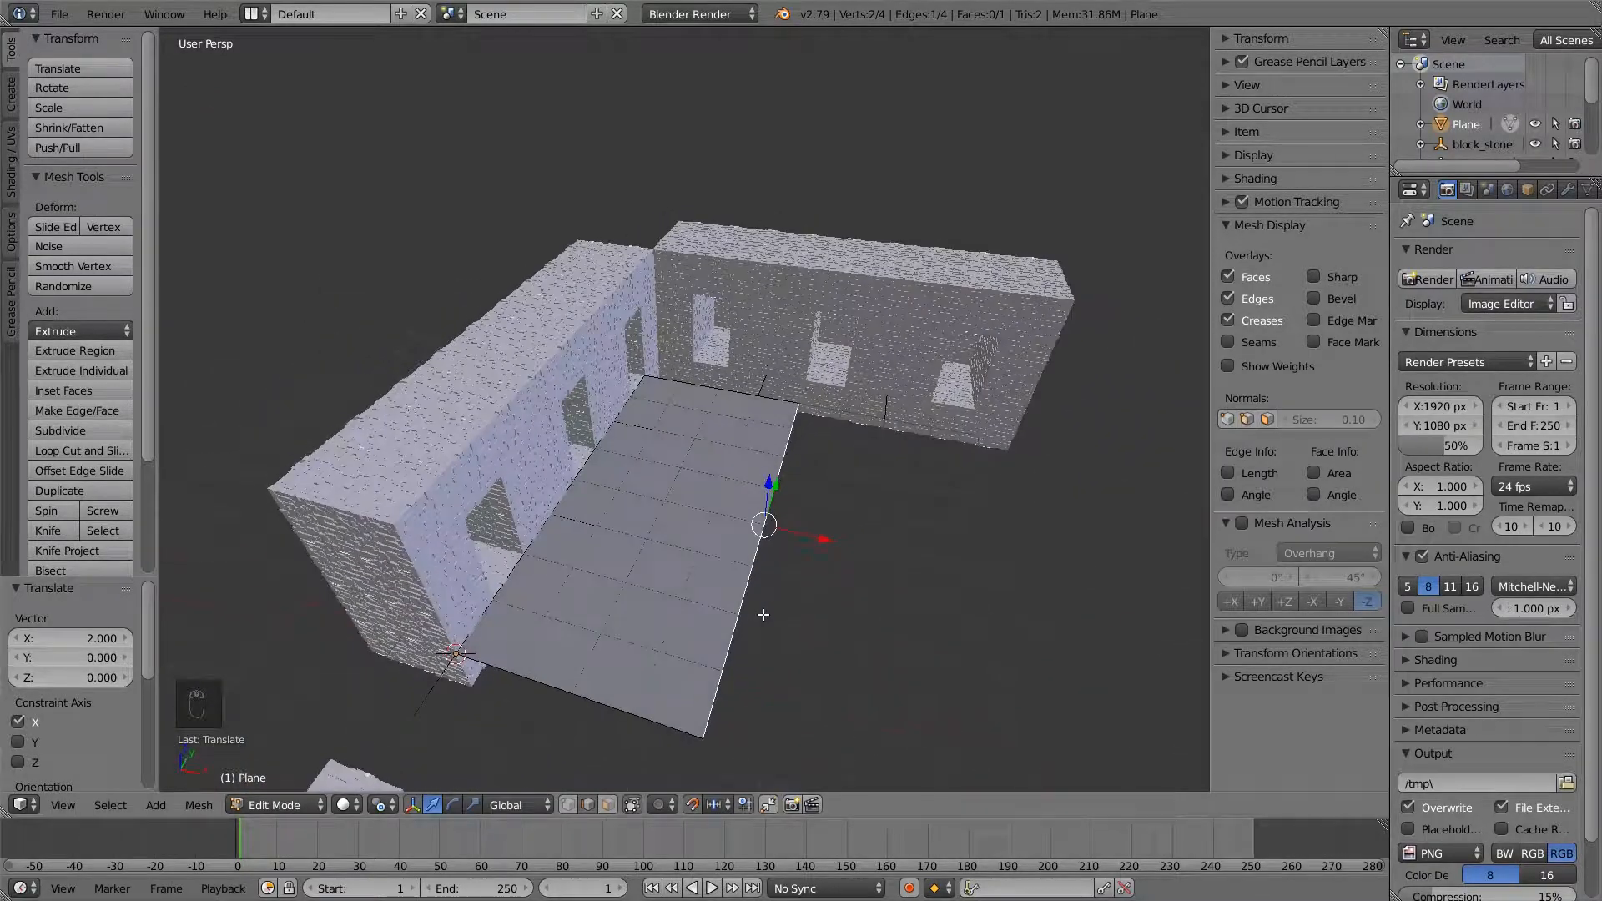
Return to Object Mode and move the floor plane -1 unit along the Z axis
middle_drag(788, 526, 593, 553)
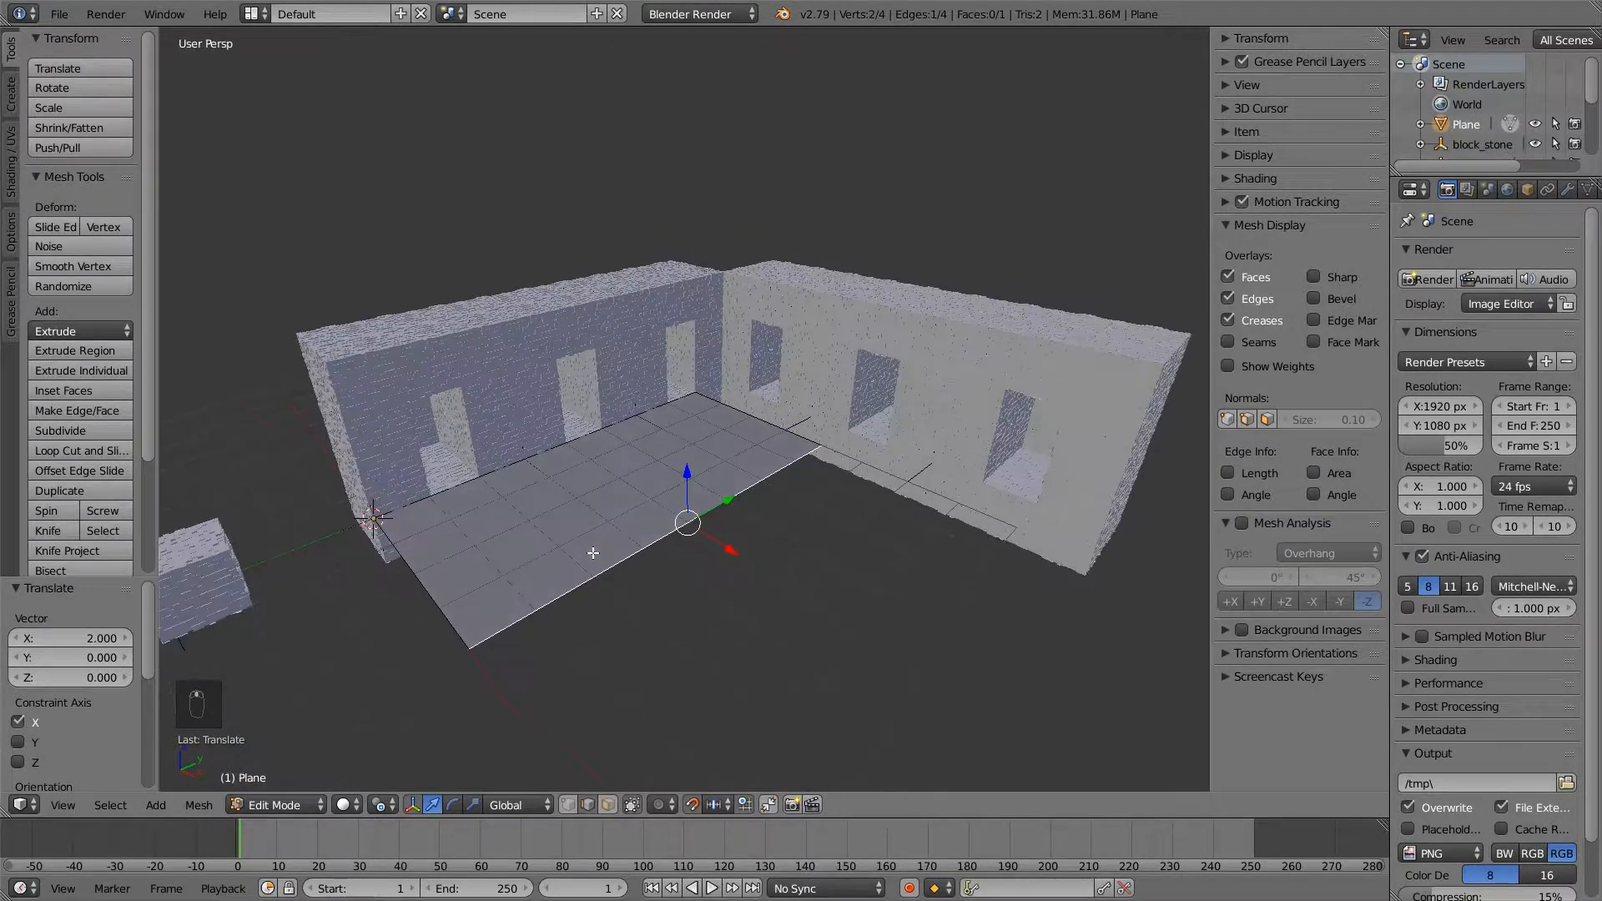
middle_drag(440, 575, 419, 624)
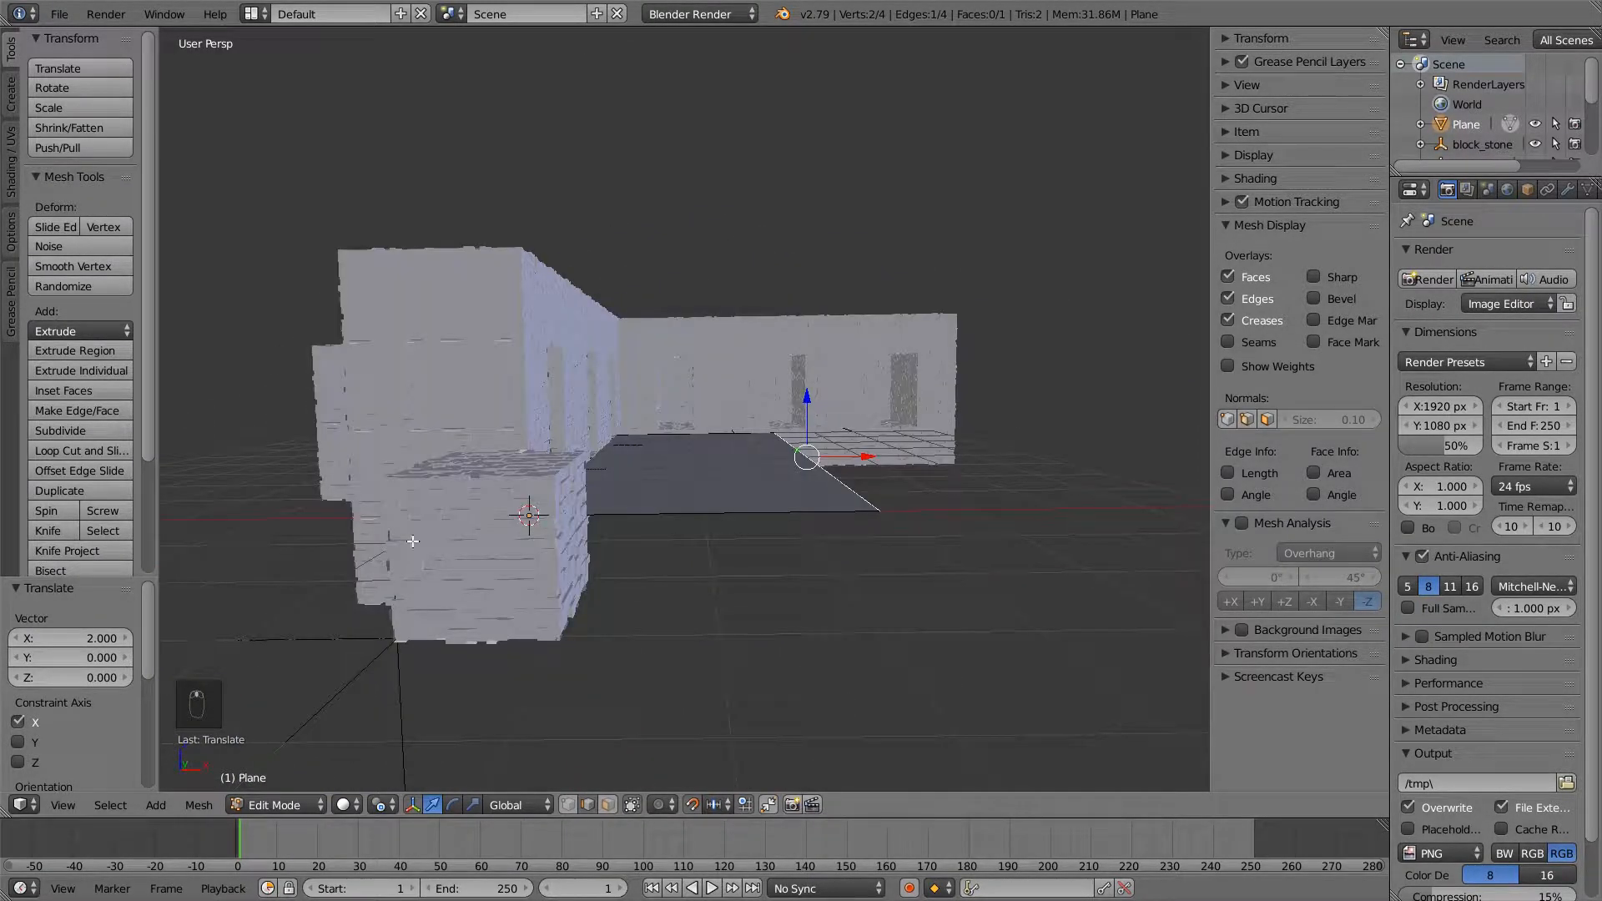
middle_drag(593, 606, 546, 519)
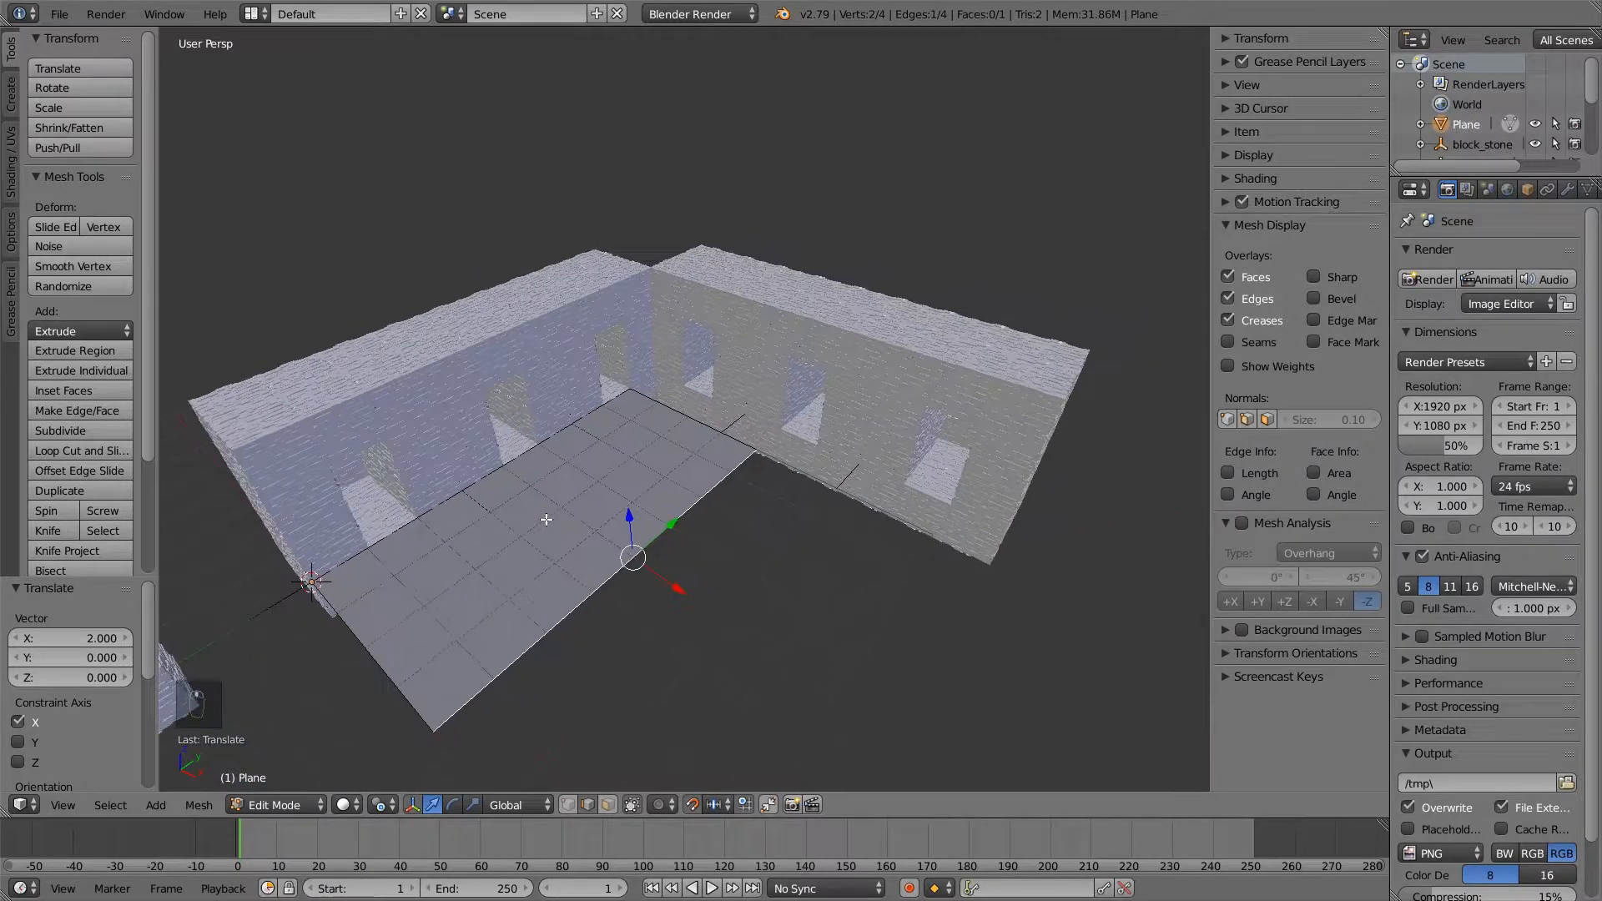
key(Tab)
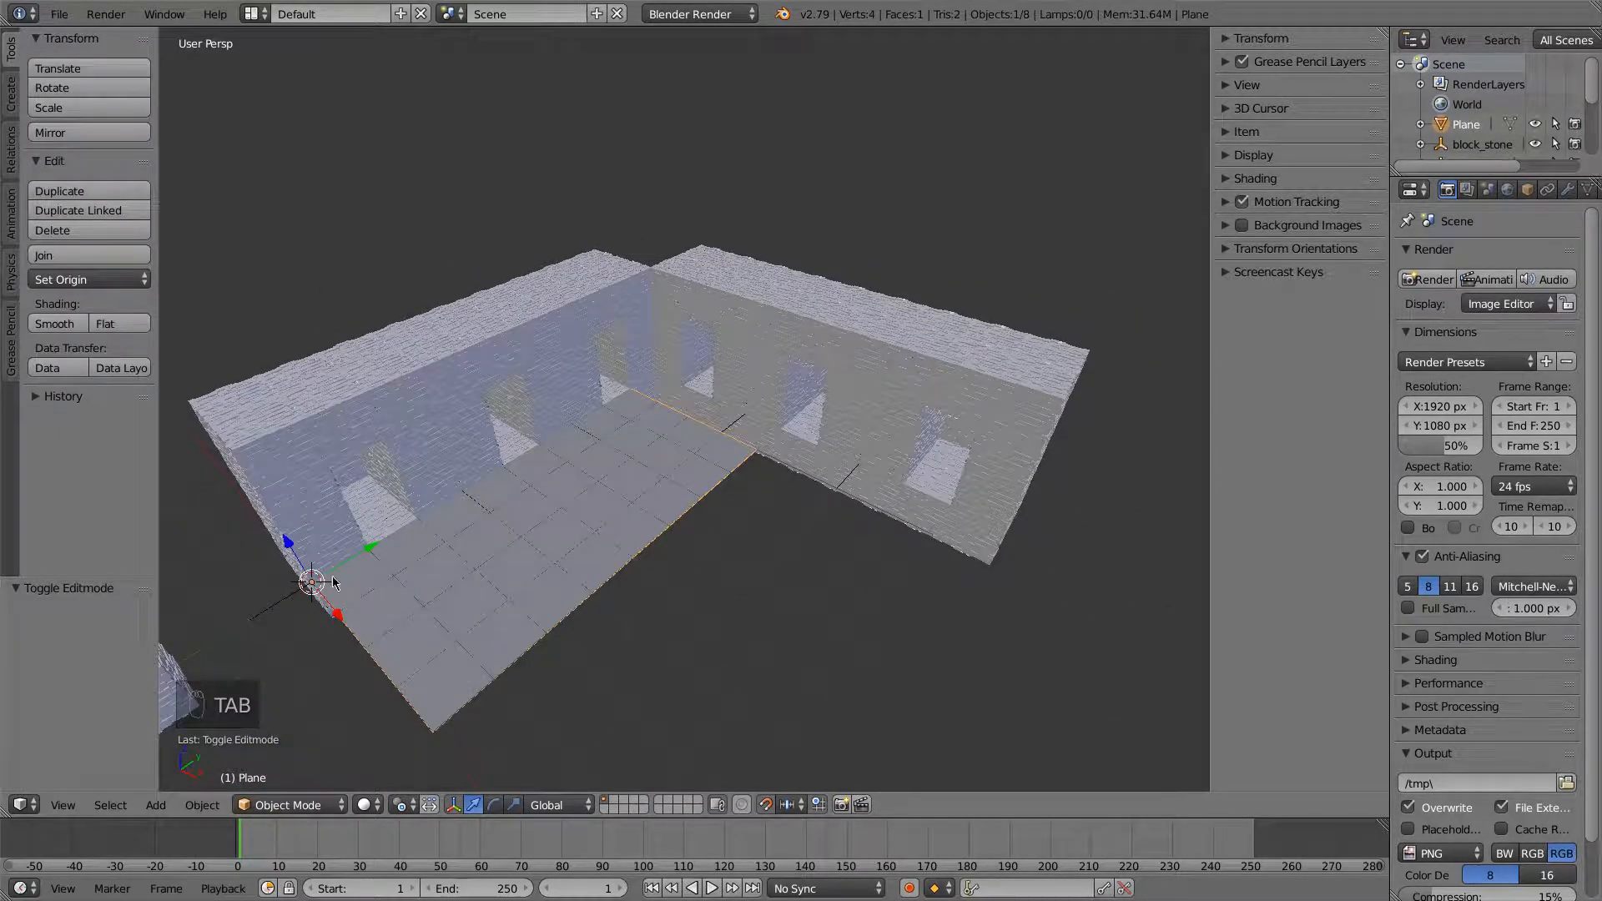
drag(287, 544, 417, 606)
middle_drag(417, 605, 450, 546)
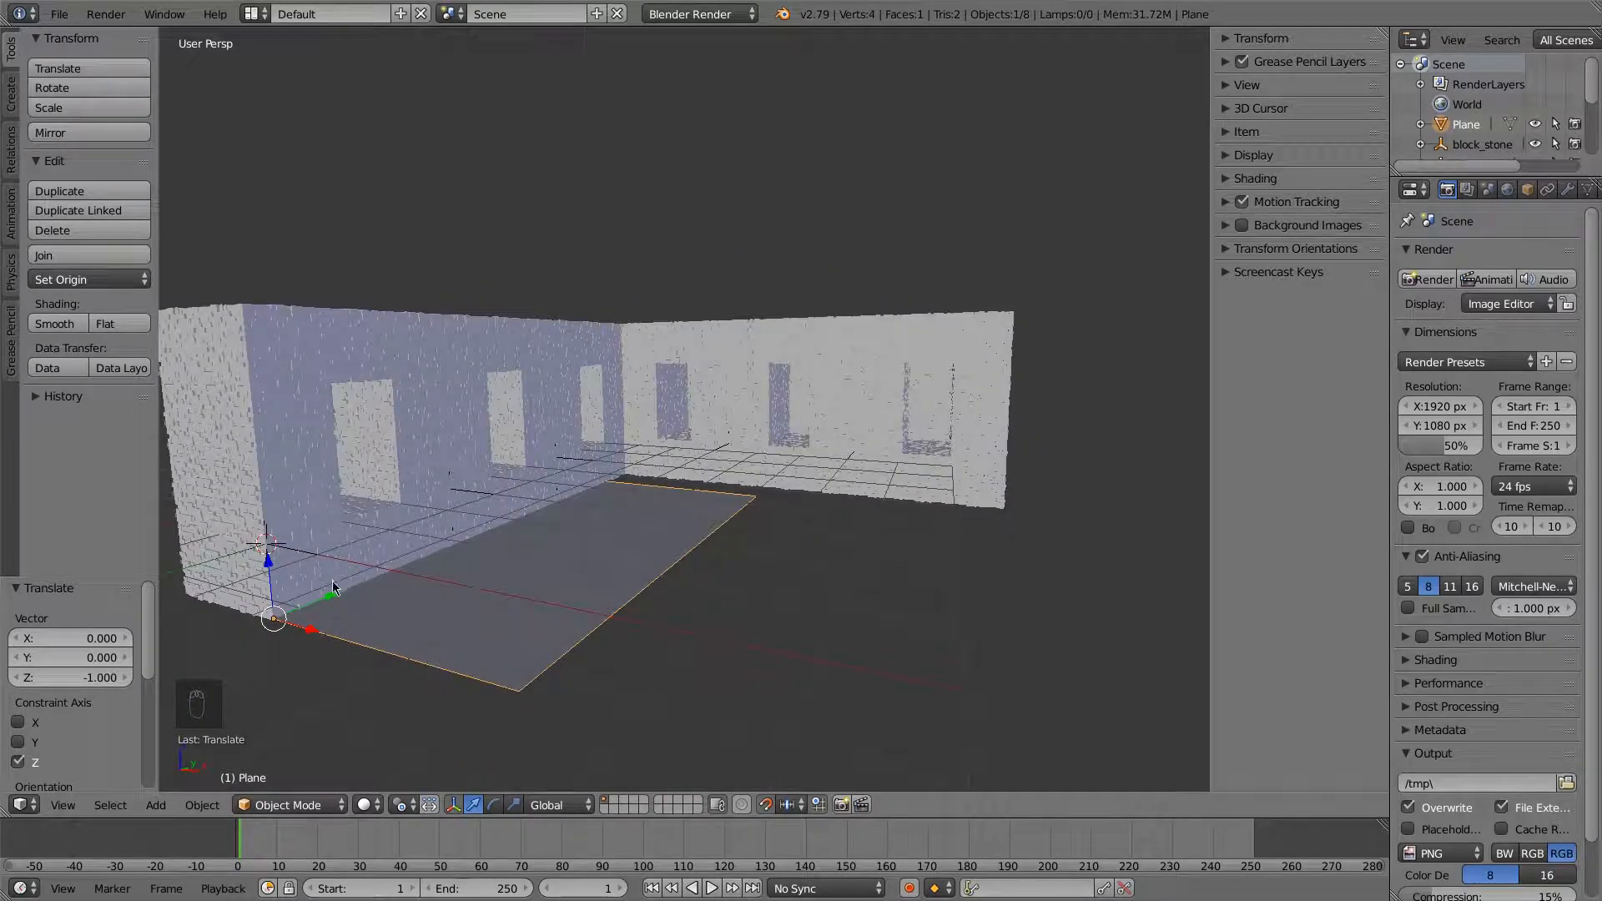
middle_drag(455, 602, 384, 646)
scroll(554, 599, up, 3)
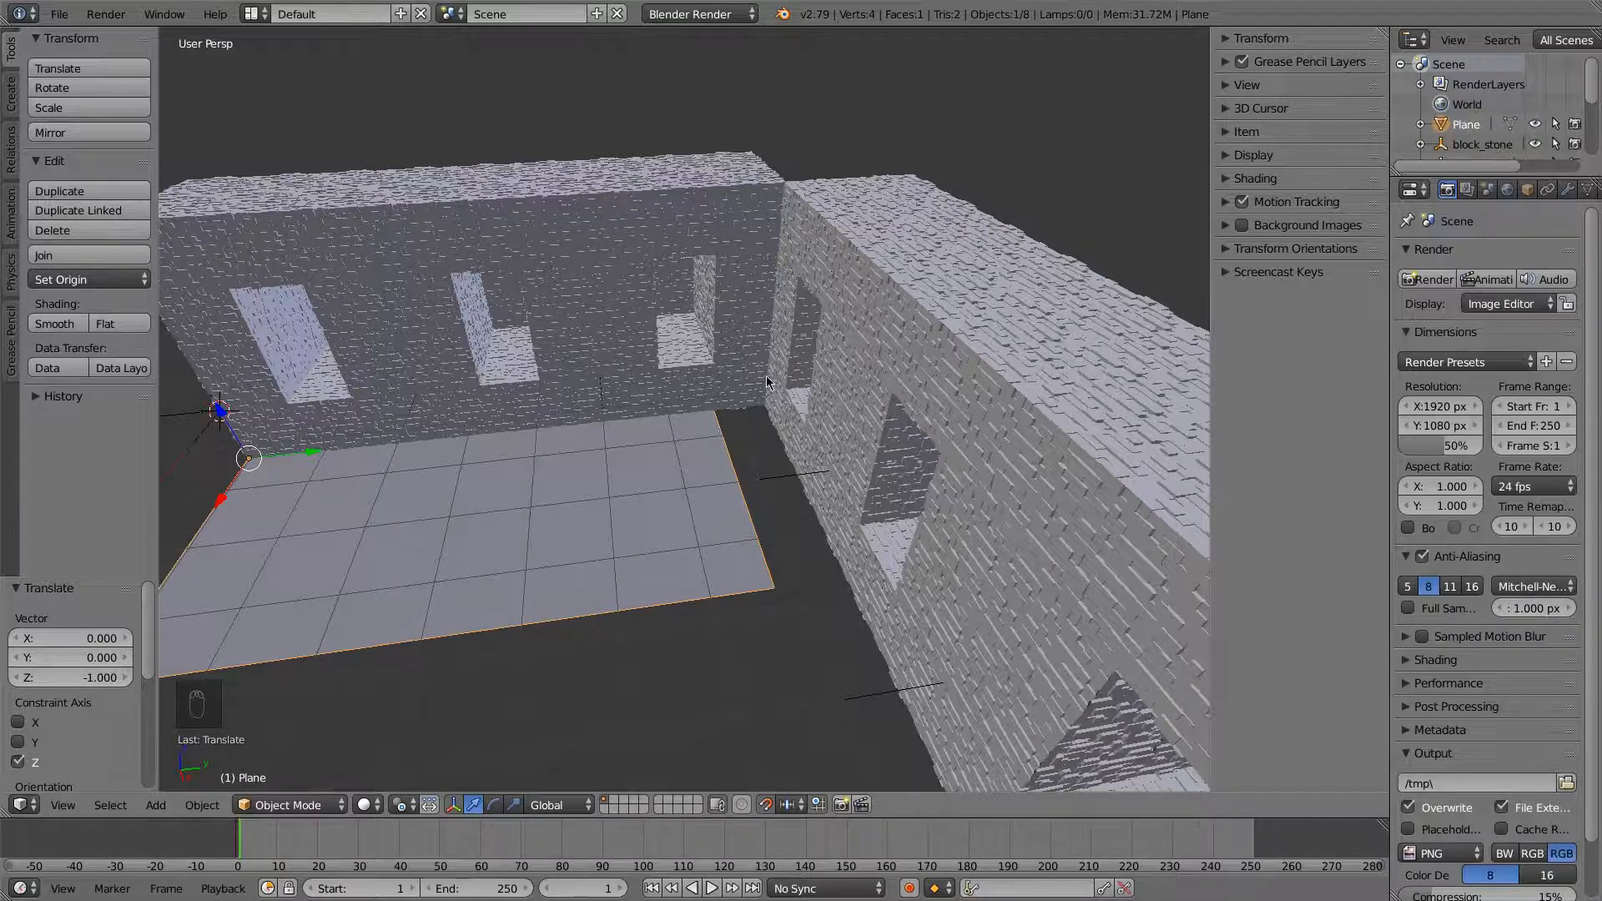
scroll(500, 531, down, 4)
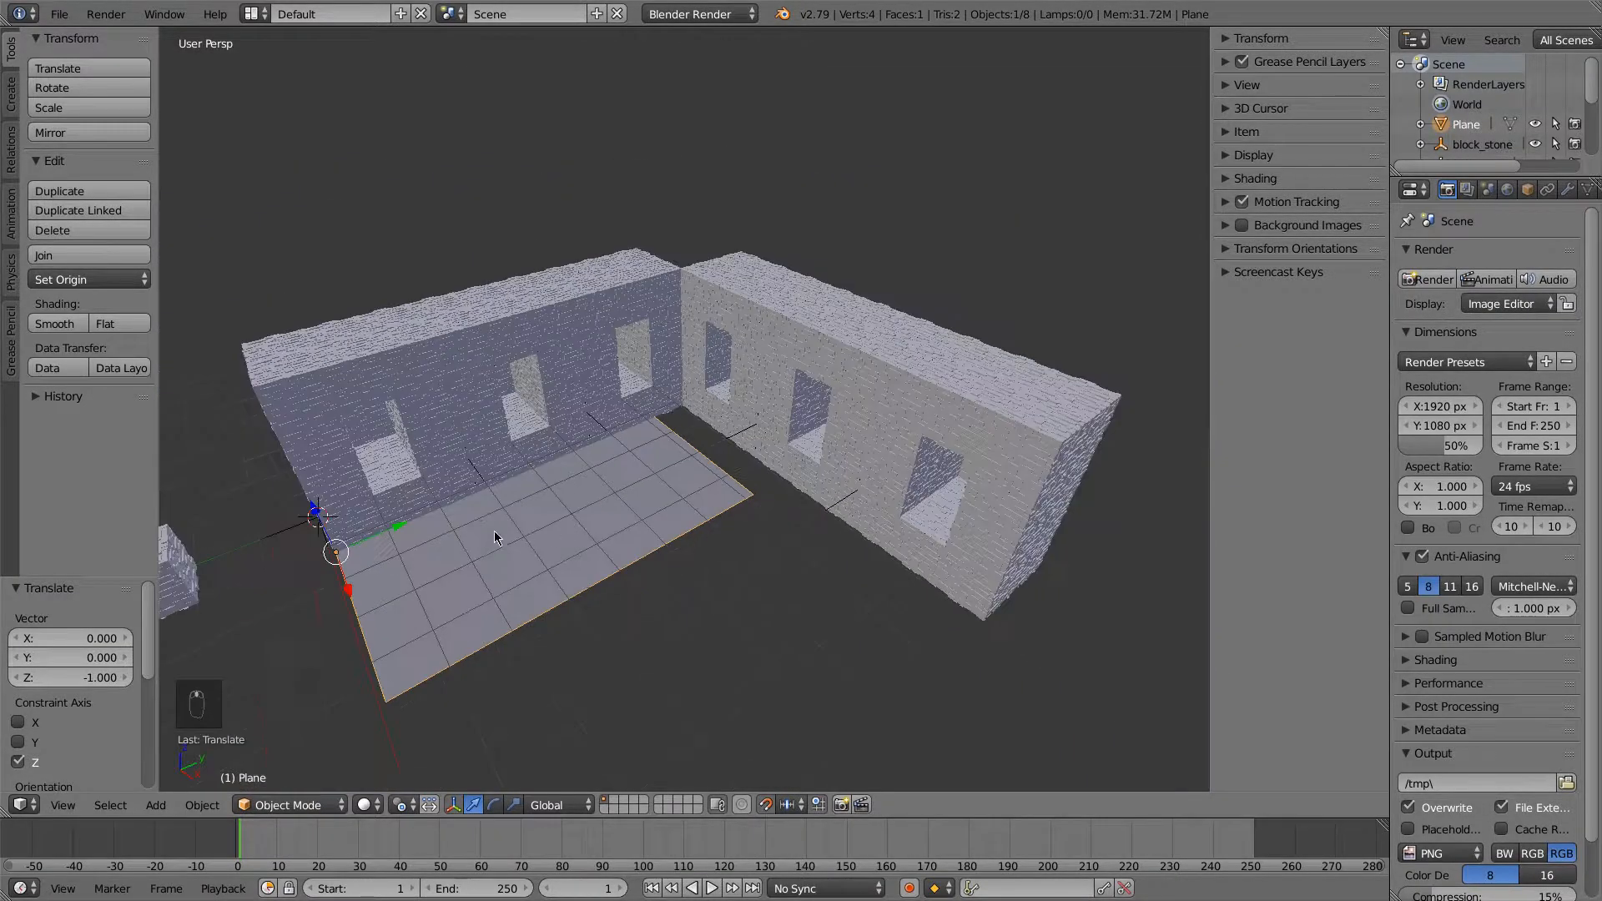
Move the floor plane's long outer edge -1 unit along the X axis, finishing in Object Mode
middle_drag(493, 529, 599, 511)
key(Tab)
key(g)
key(x)
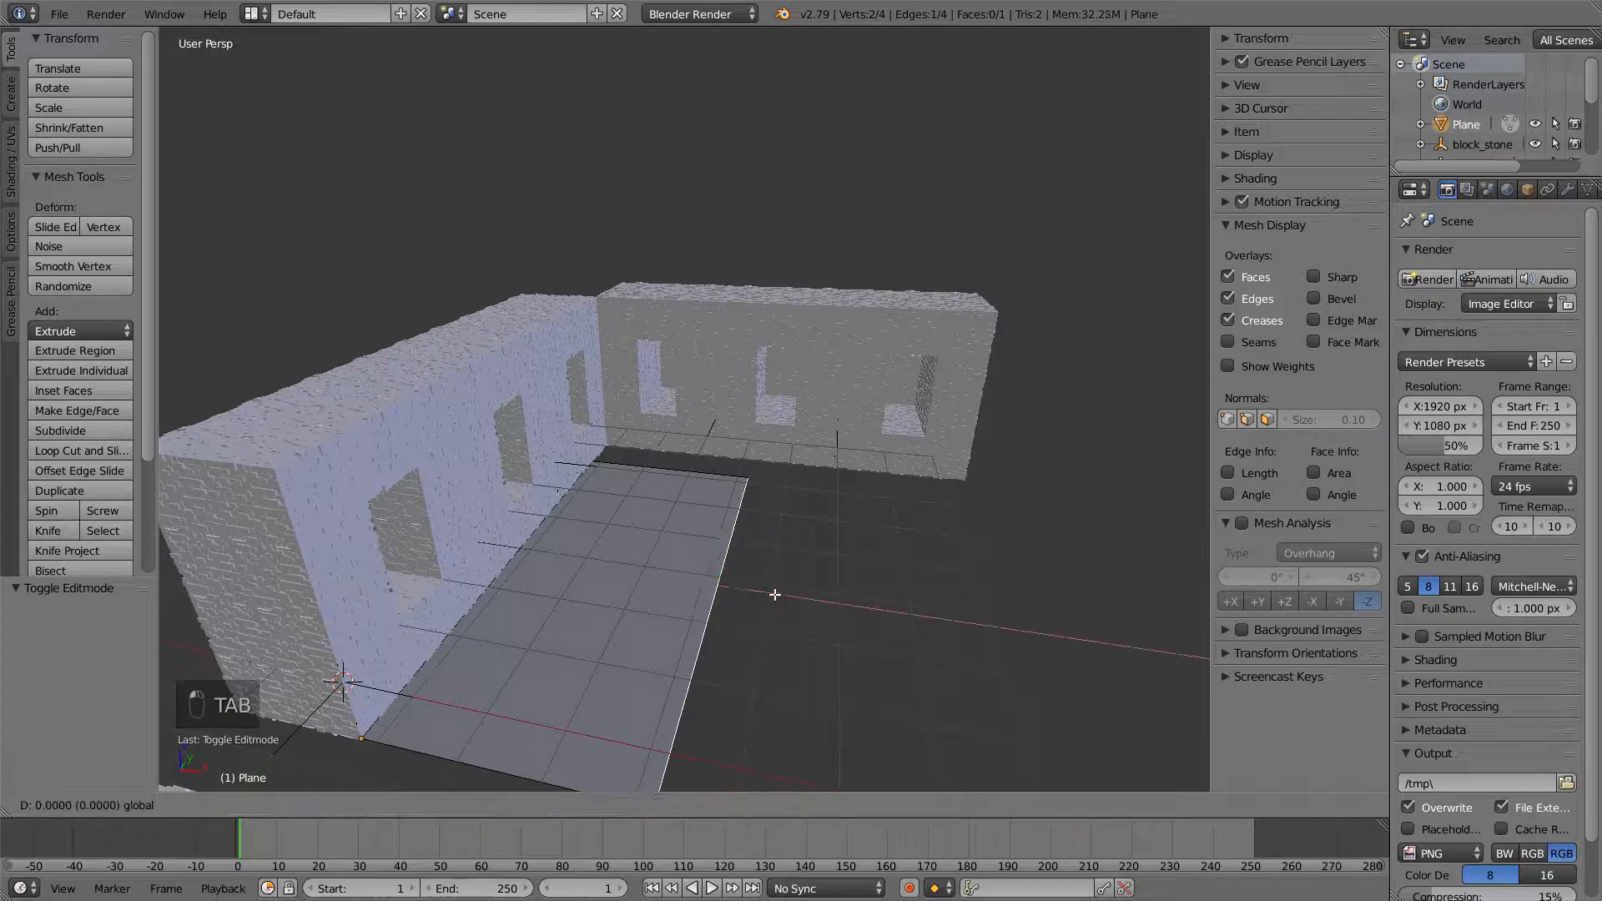
key(minus)
key(1)
key(Return)
middle_drag(639, 634, 659, 538)
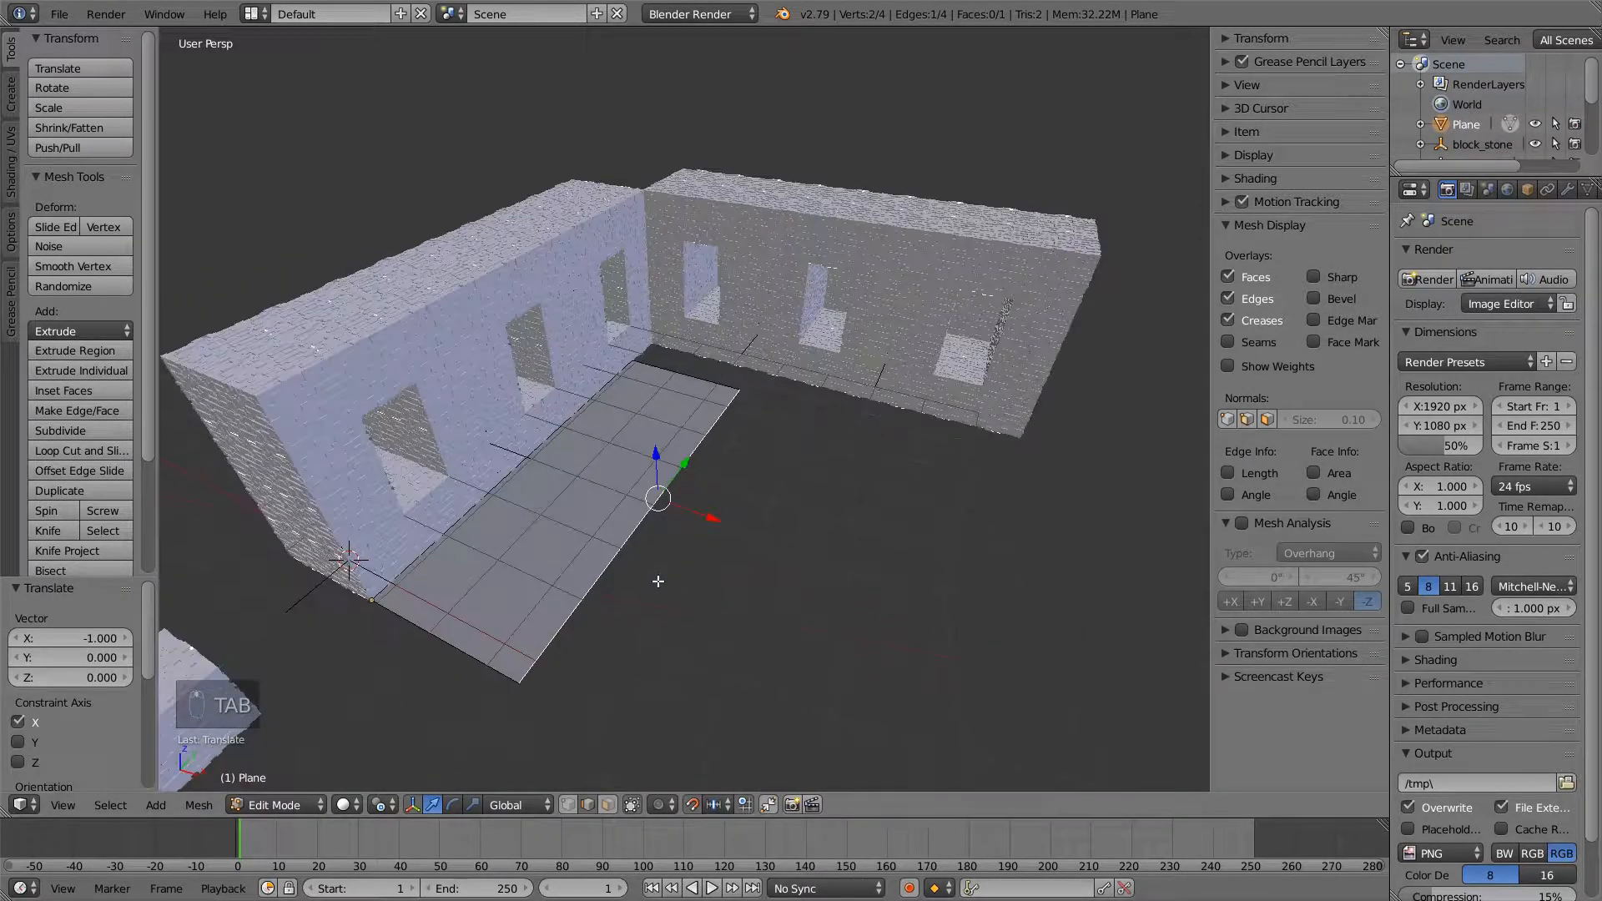
key(Tab)
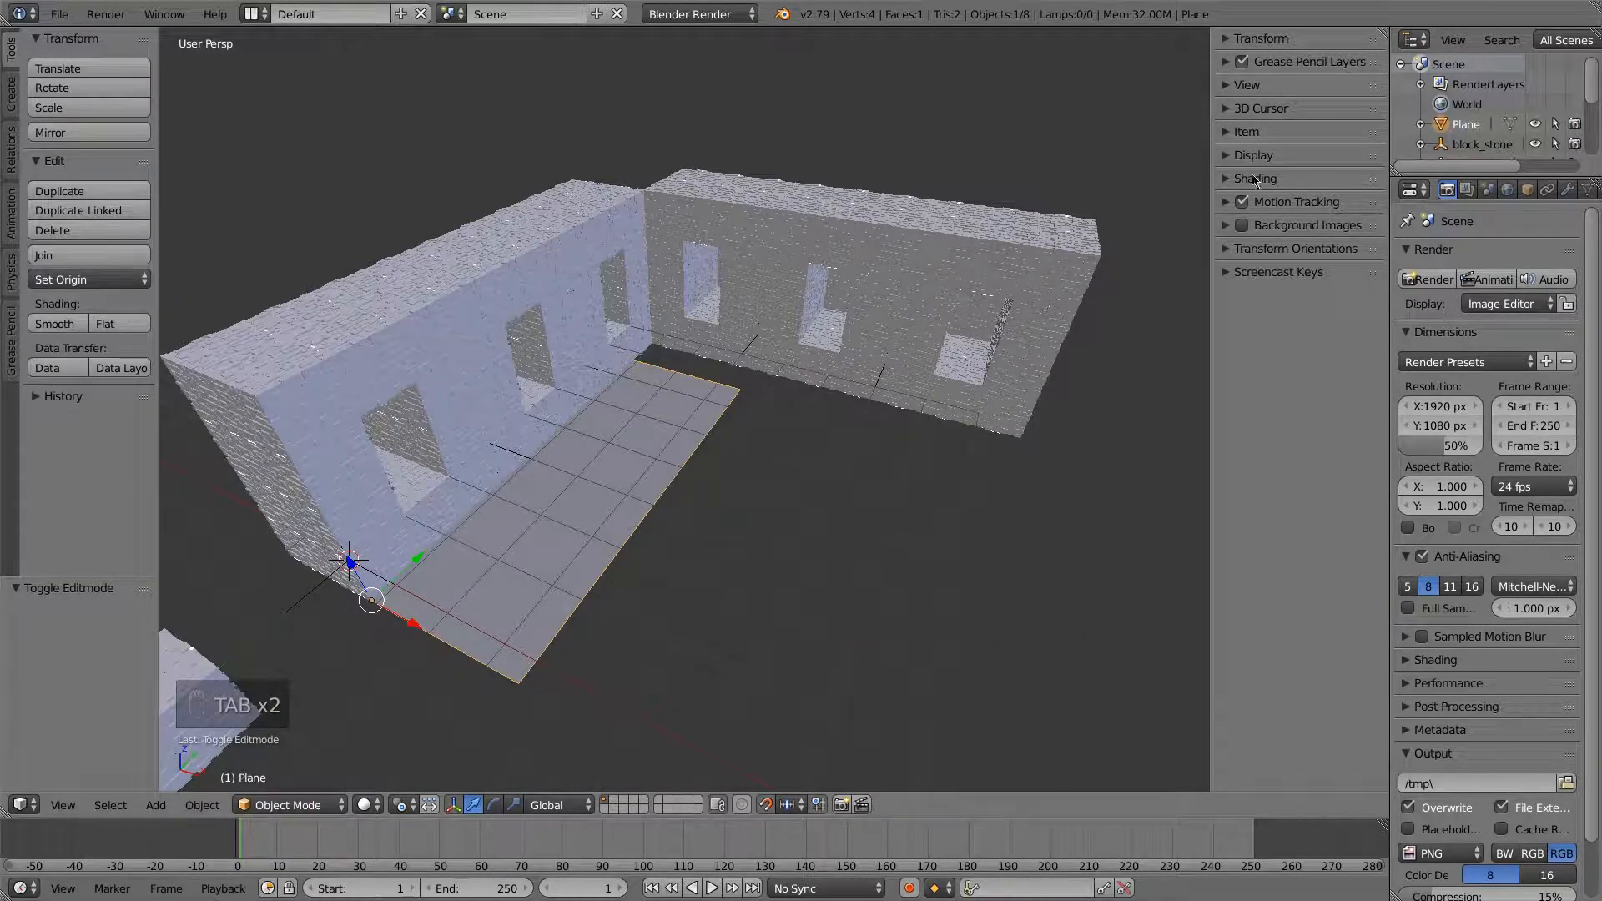
Expand the transform properties to check the floor plane's dimensions
key(a)
key(a)
key(a)
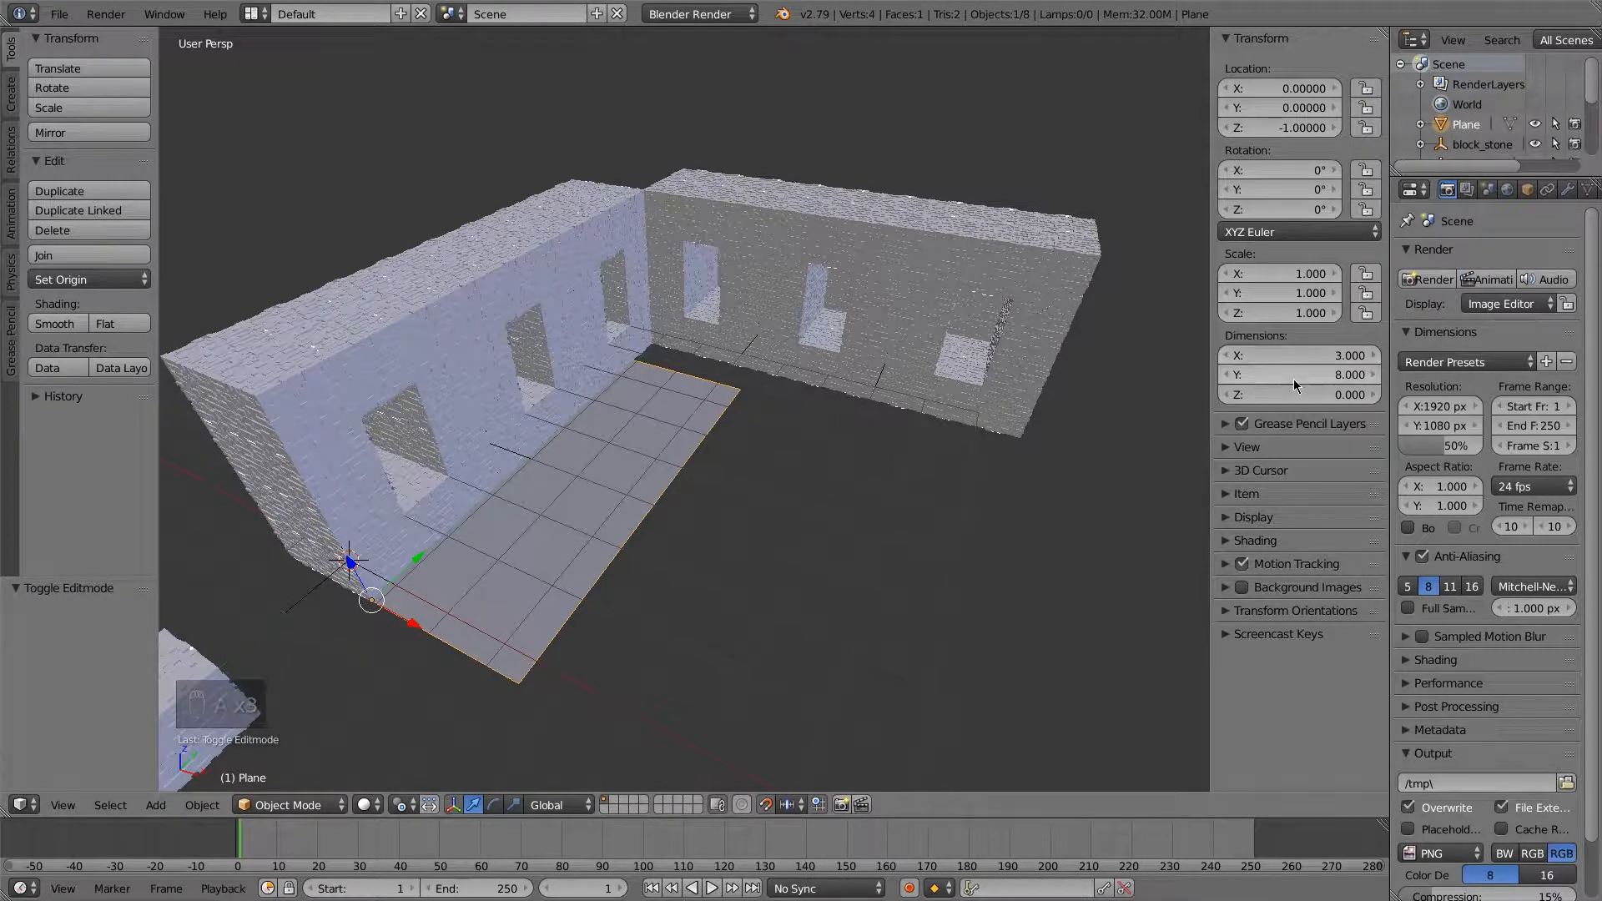
Select the floor plane's two short edges in Edit Mode and subdivide them with 2 cuts
key(Tab)
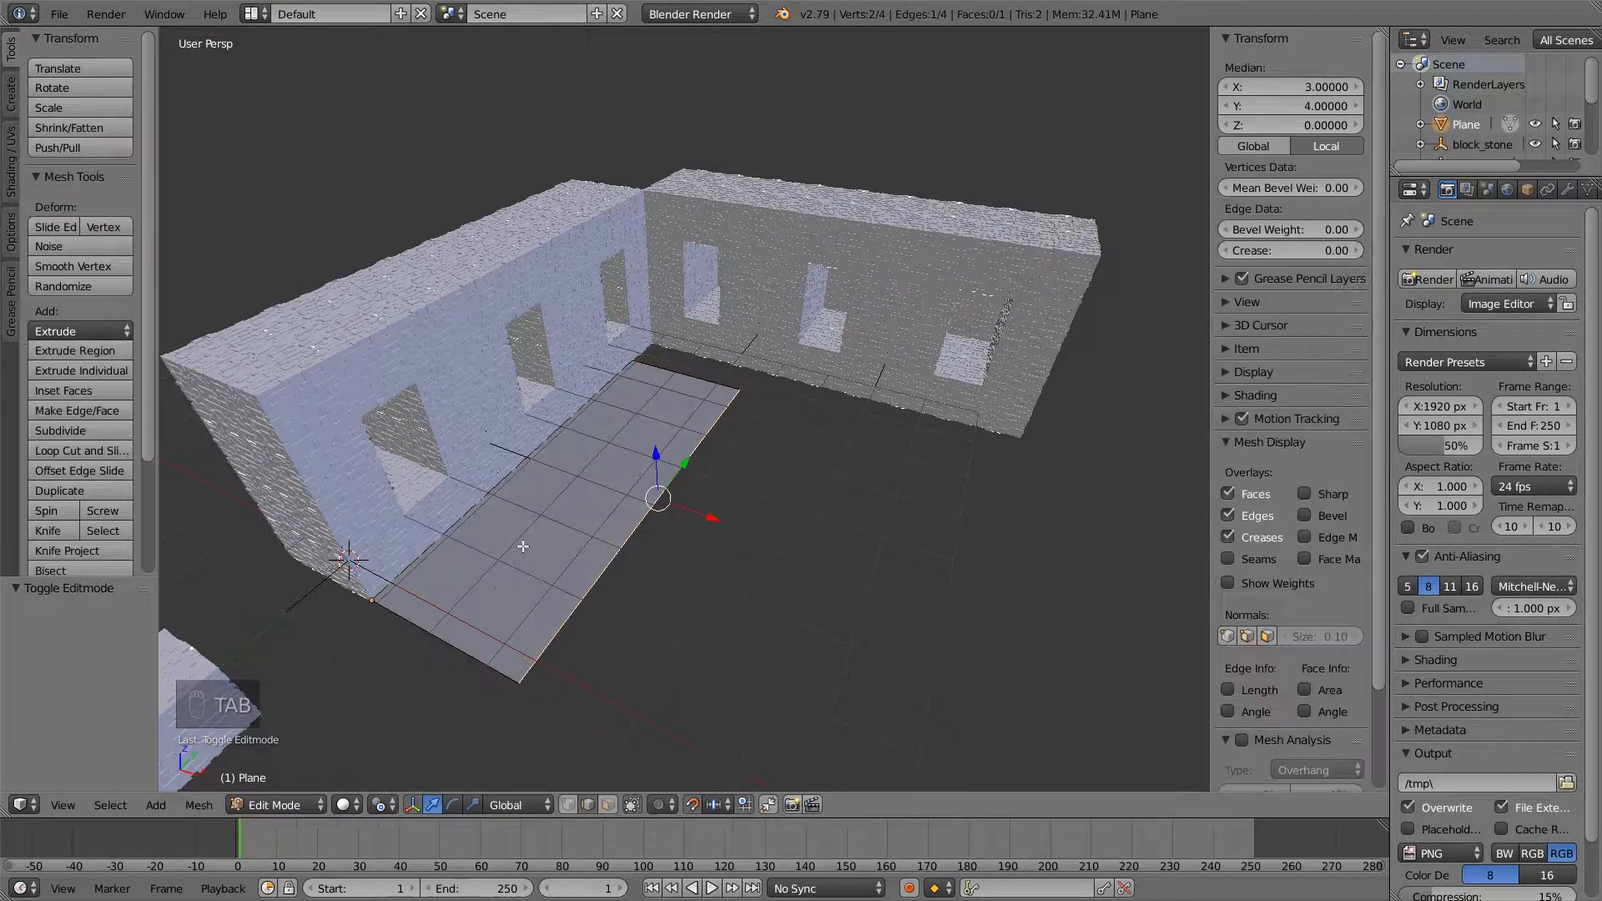
right_click(453, 653)
shift+right_click(695, 374)
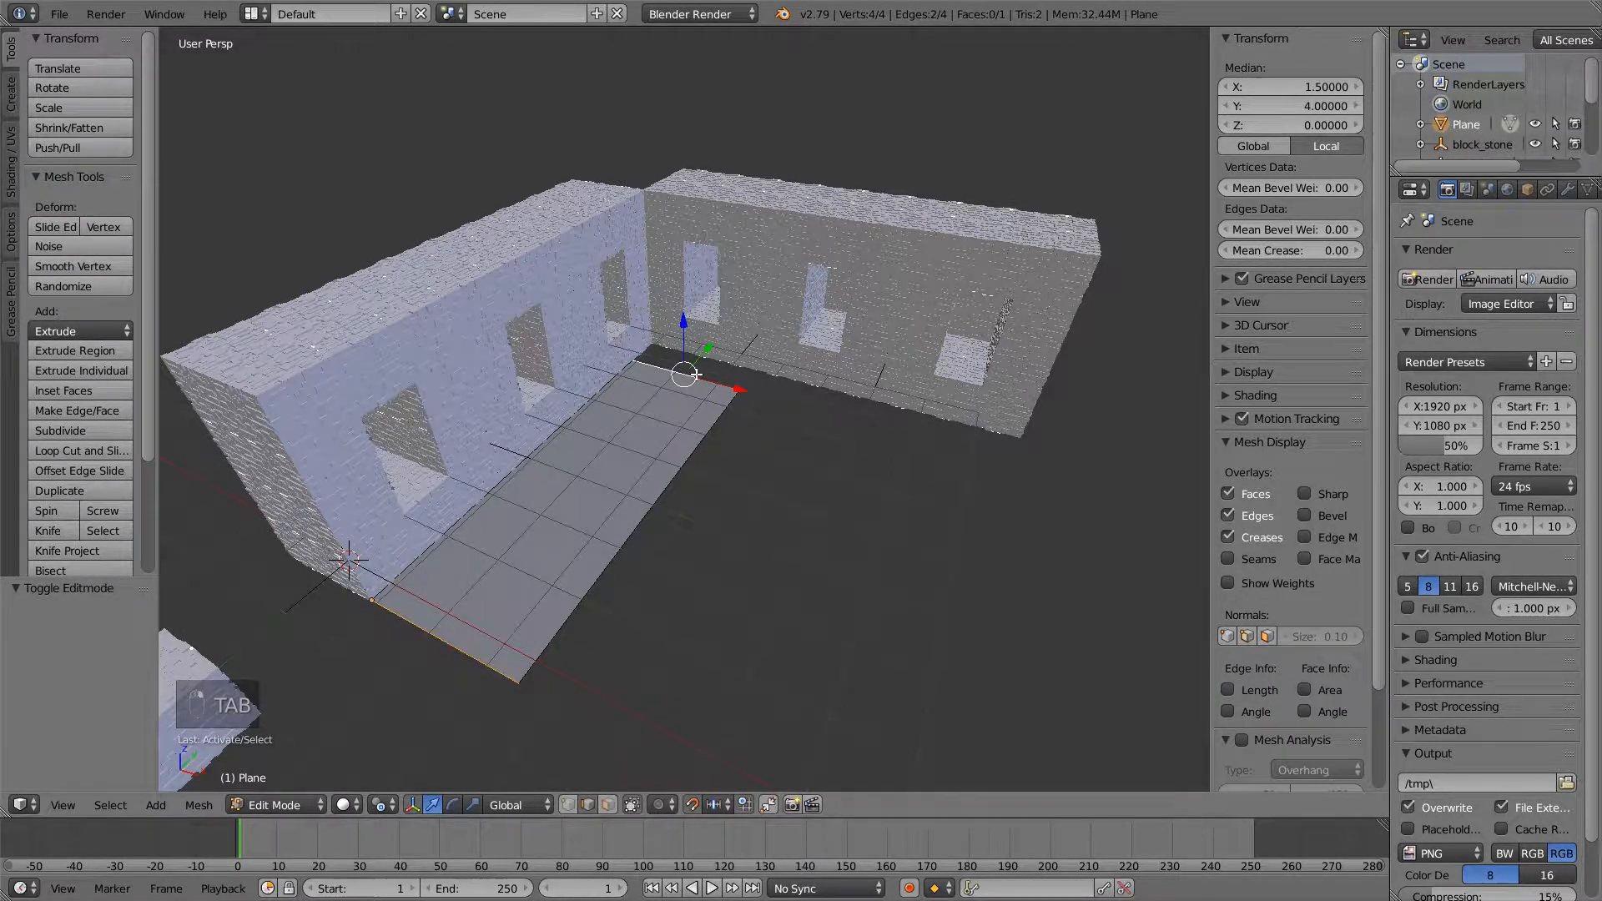
key(w)
click(657, 374)
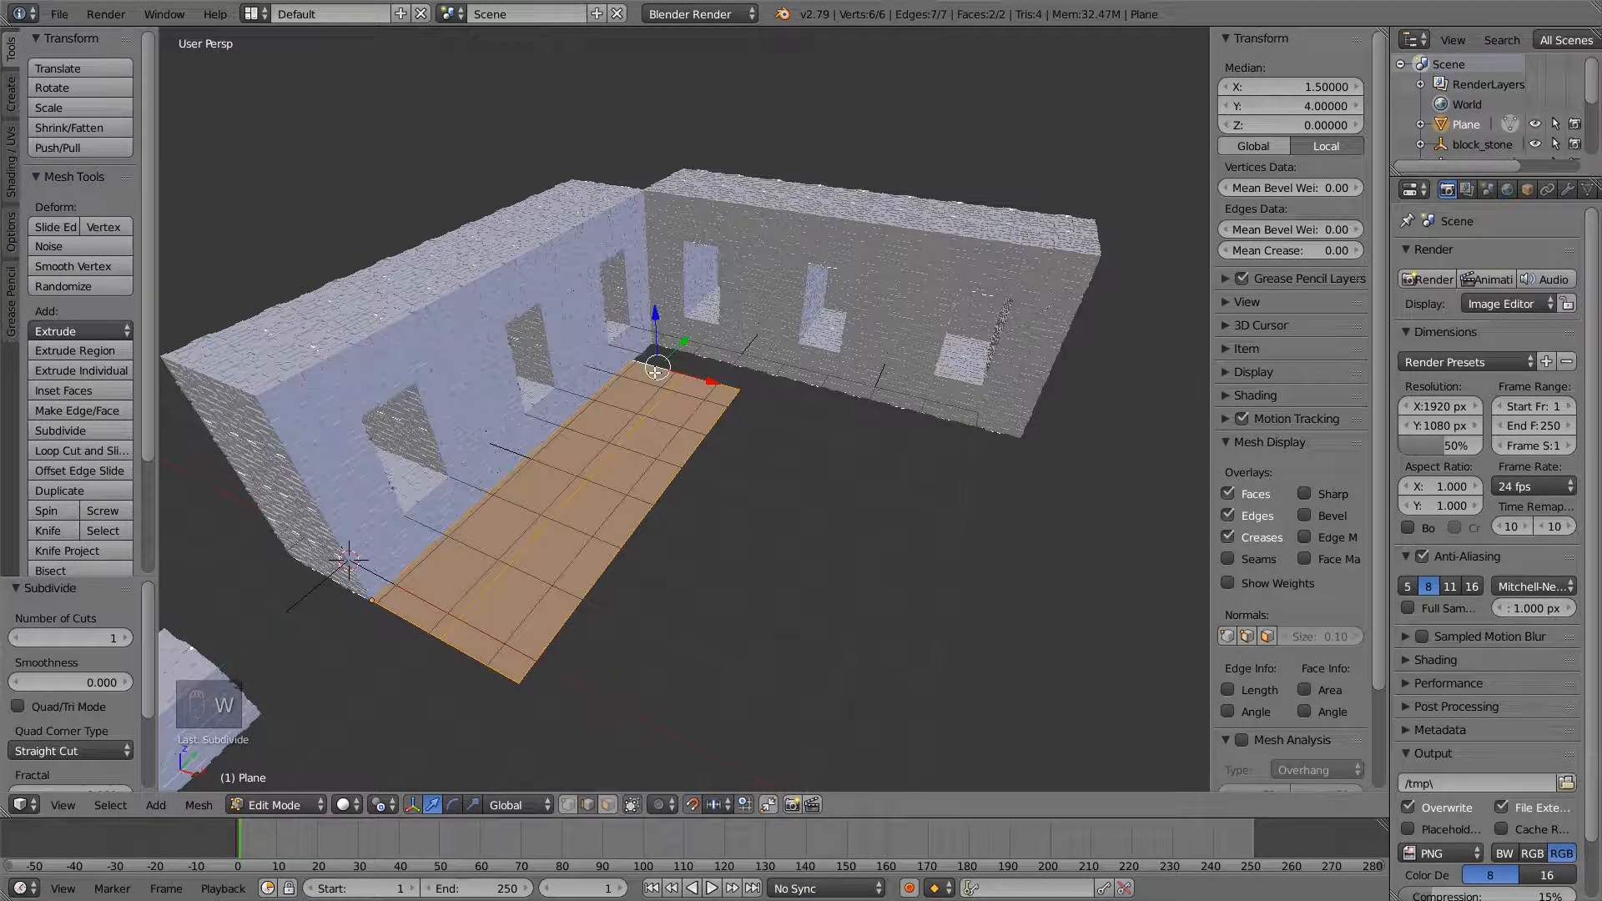
click(126, 638)
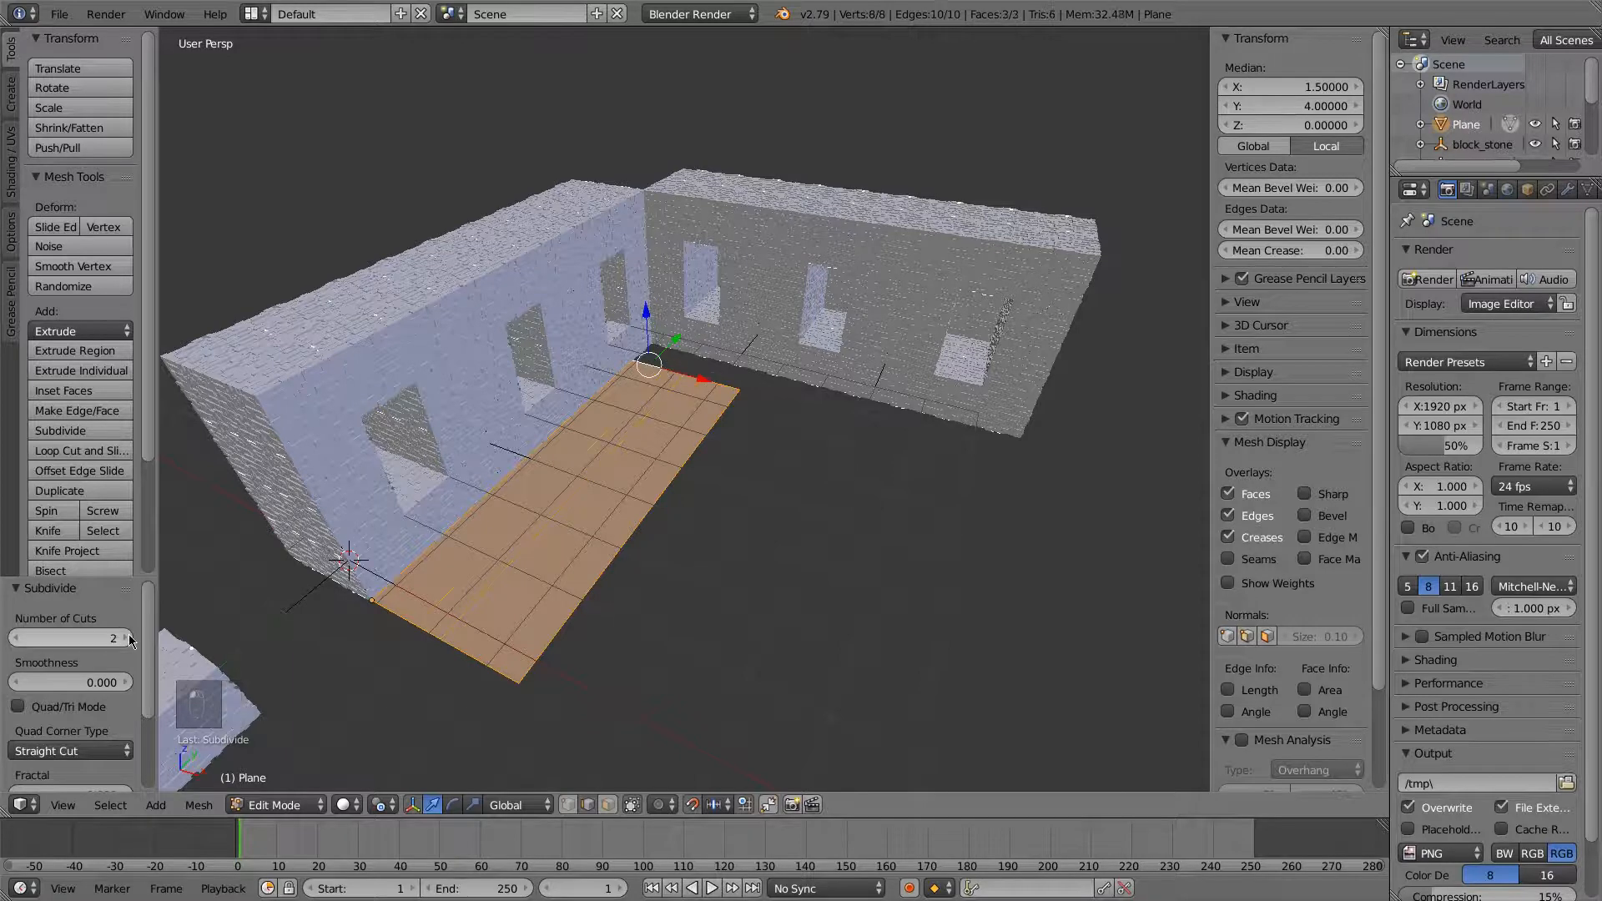
Select the ring of lengthwise edges on the floor plane, subdivide it with 7 cuts, and return to Object Mode
ctrl+alt+right_click(613, 561)
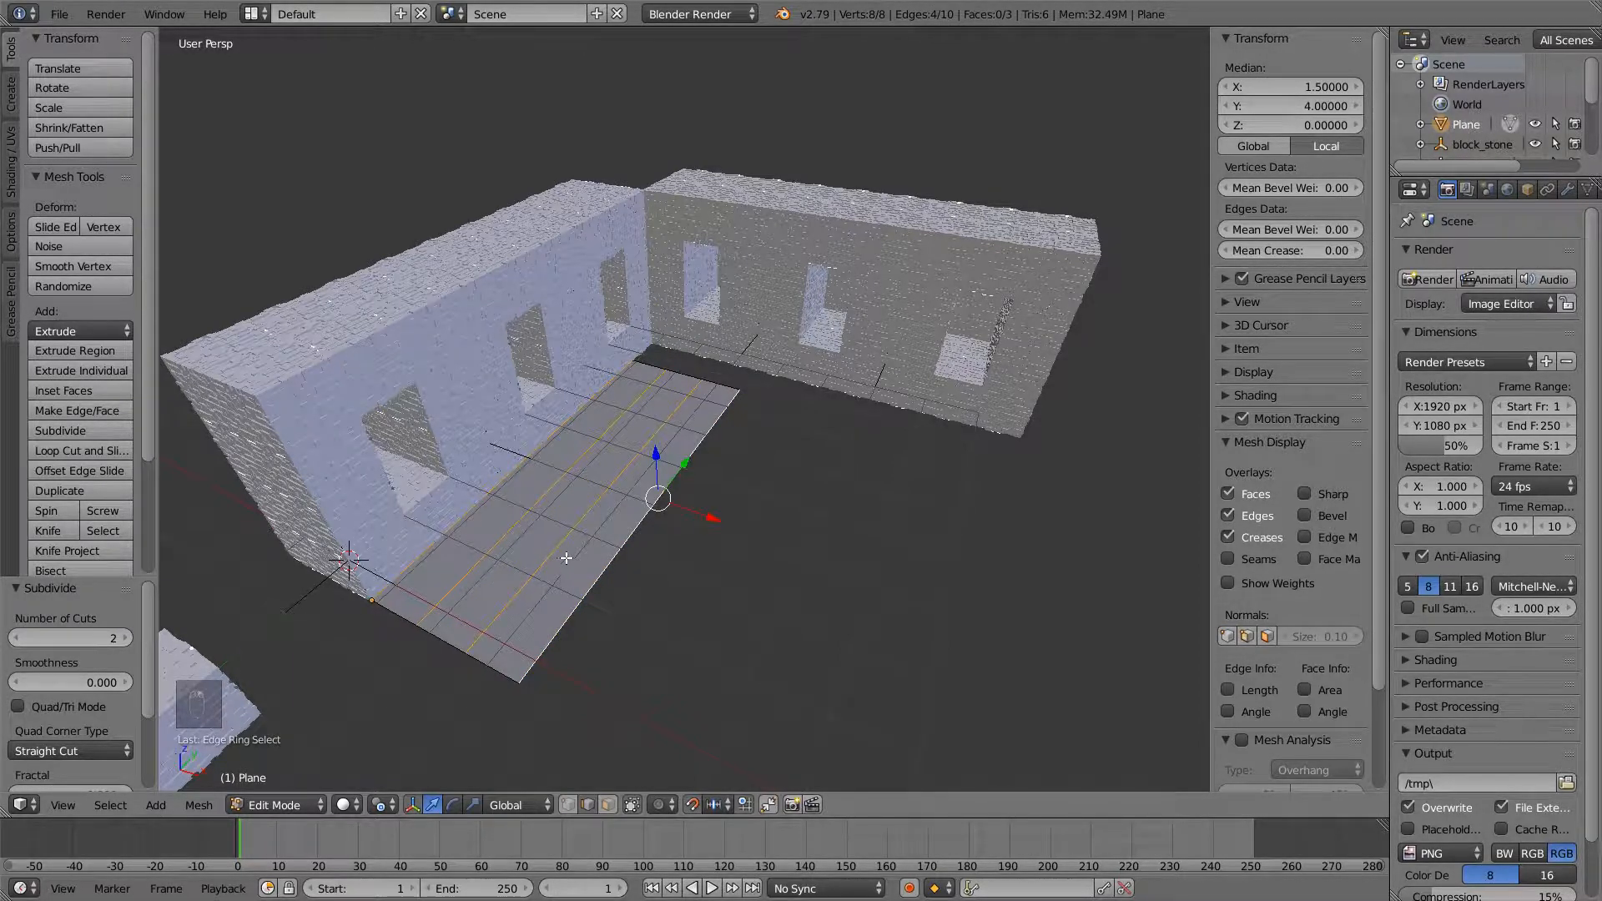
key(w)
click(509, 434)
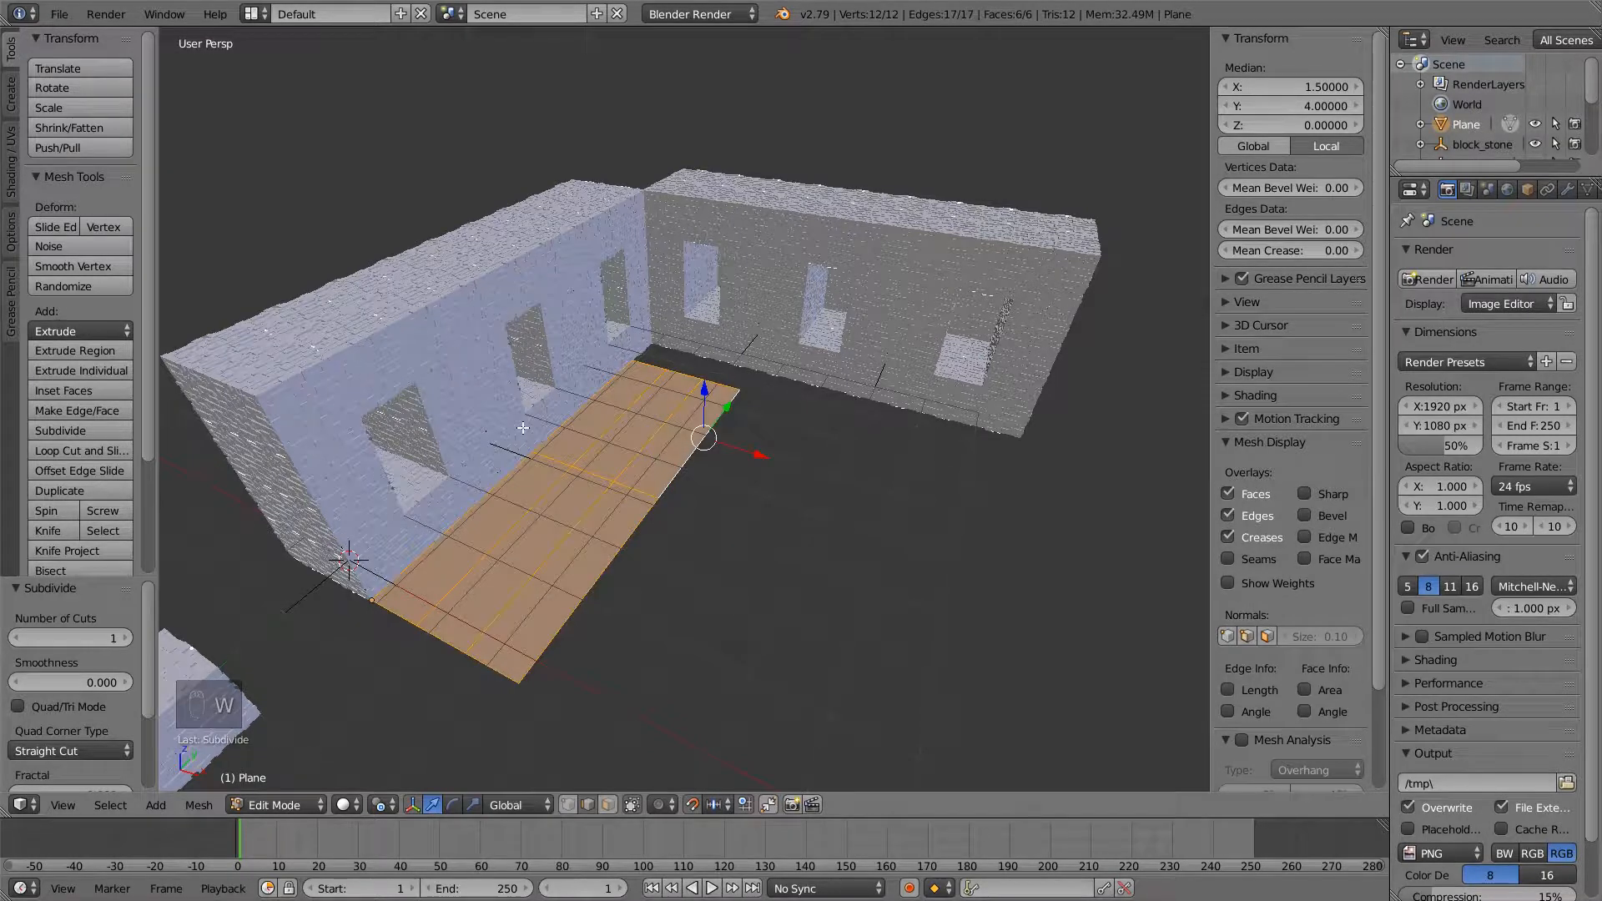
click(85, 636)
text(7)
key(Return)
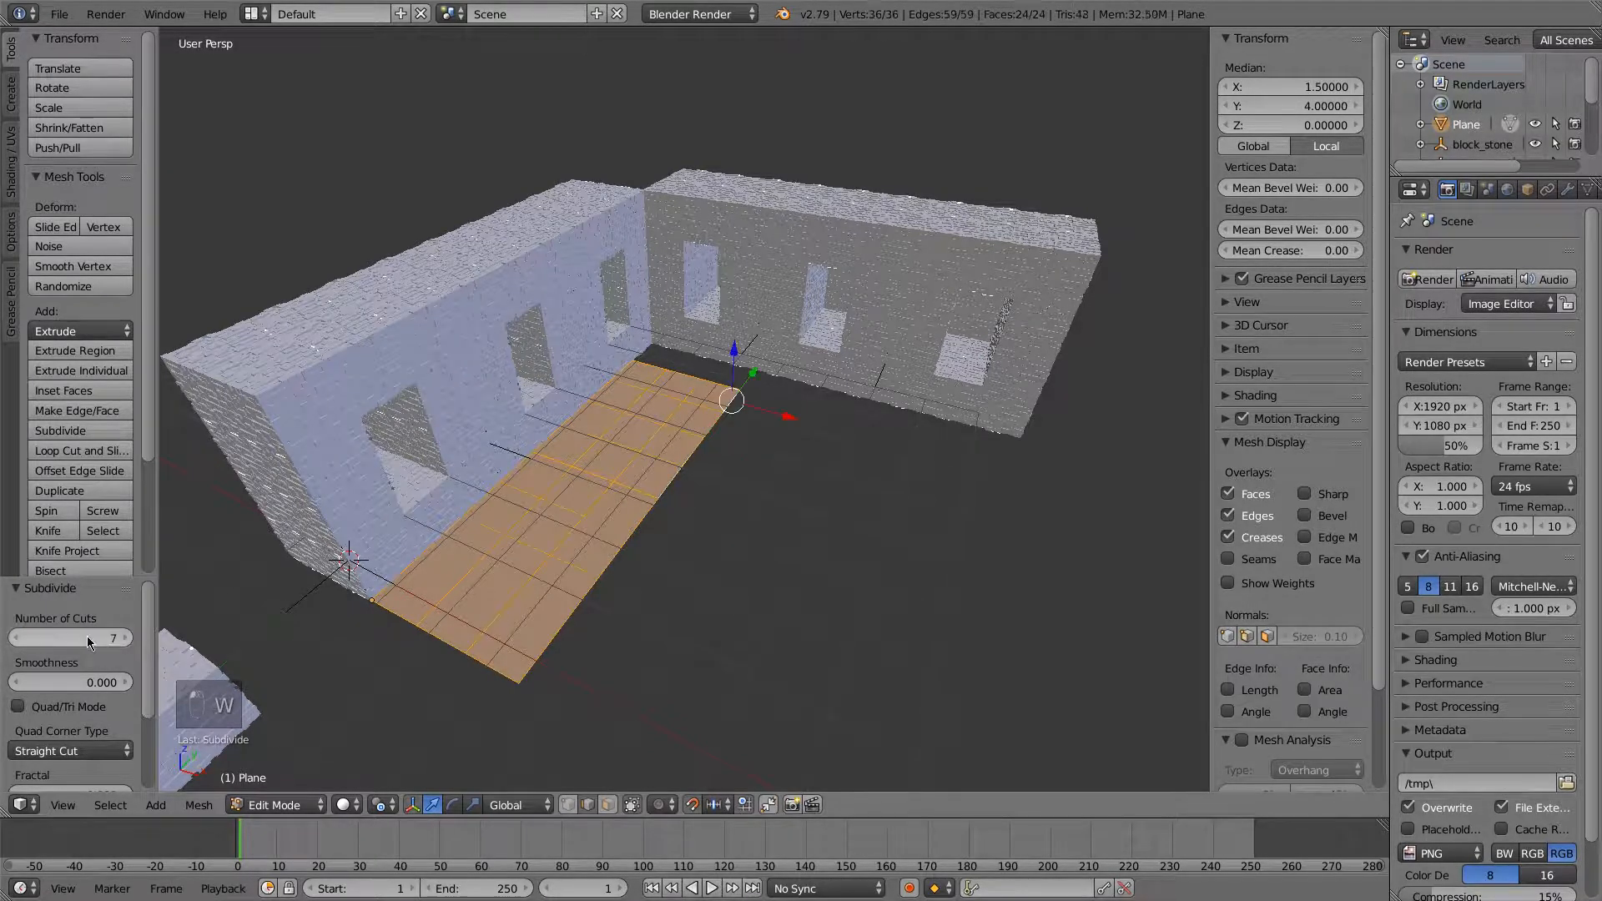
key(Tab)
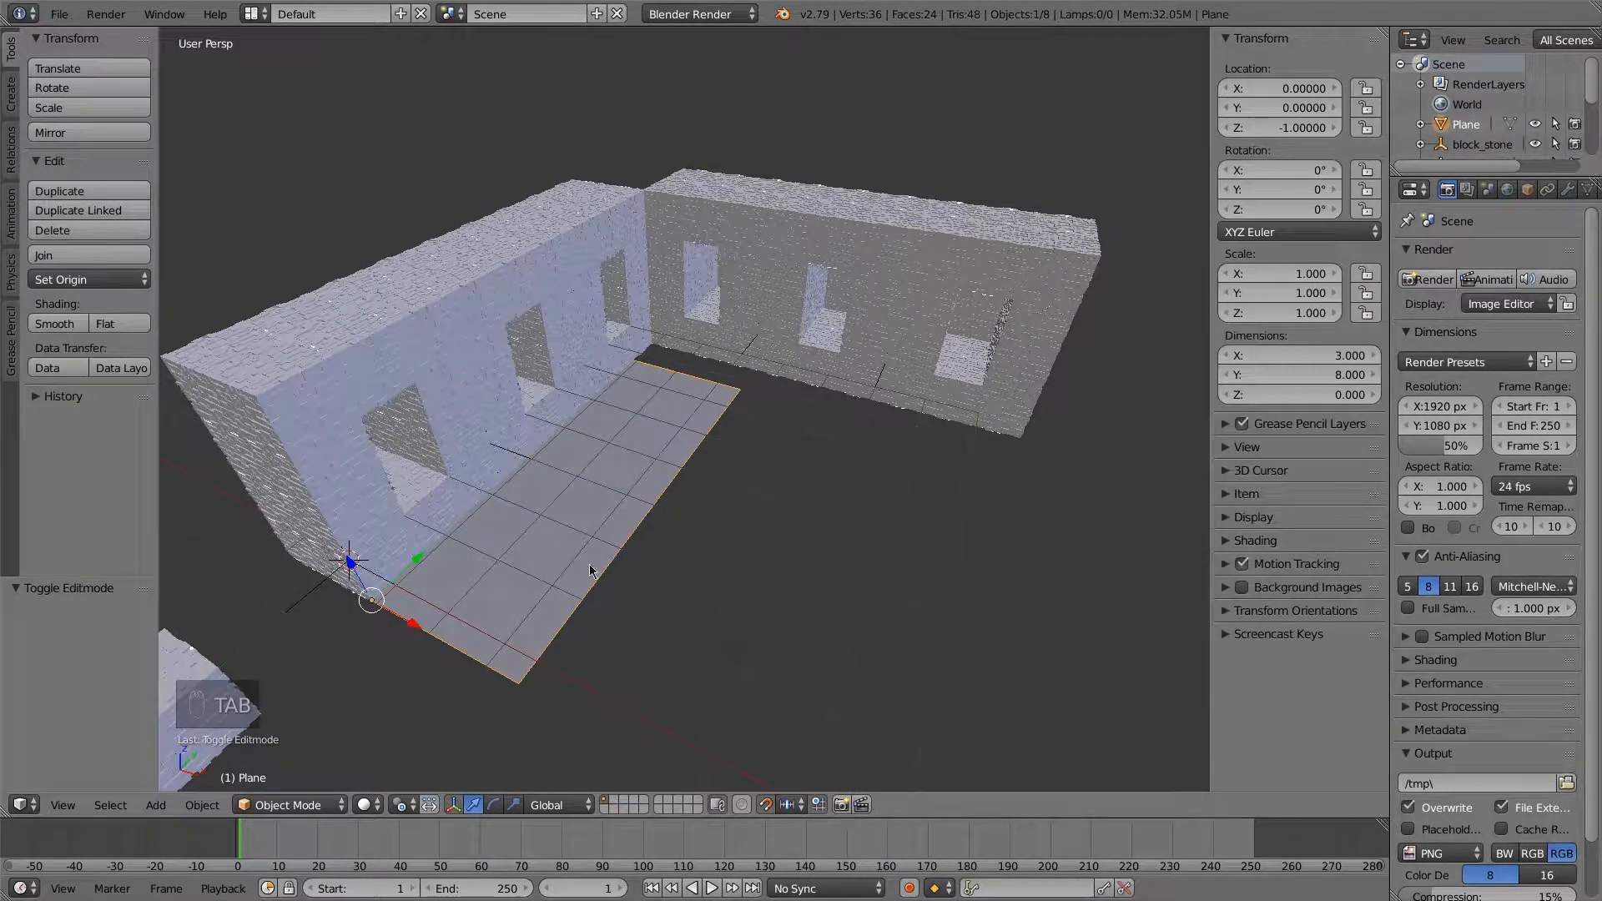
Move the stone block onto the floor plane's near inner corner, shifting it -1 unit along the Z axis
shift+middle_drag(494, 594, 584, 527)
right_click(353, 578)
drag(354, 577, 517, 453)
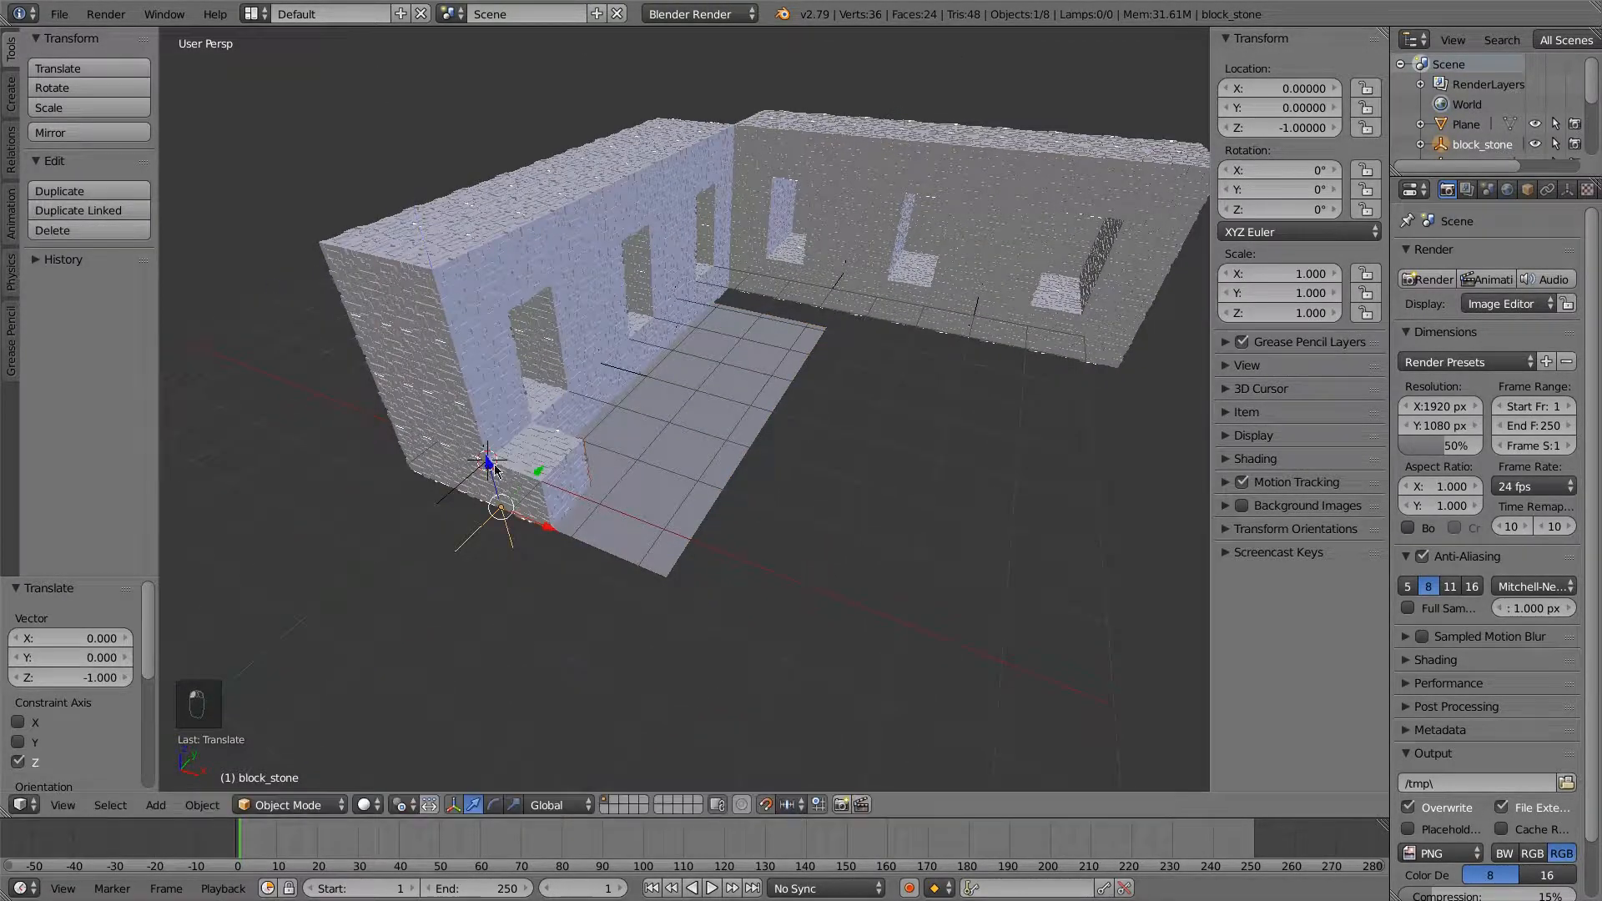
Parent the stone block to the floor plane as Object and set the plane's duplication to Verts
shift+right_click(659, 499)
key(ctrl+p)
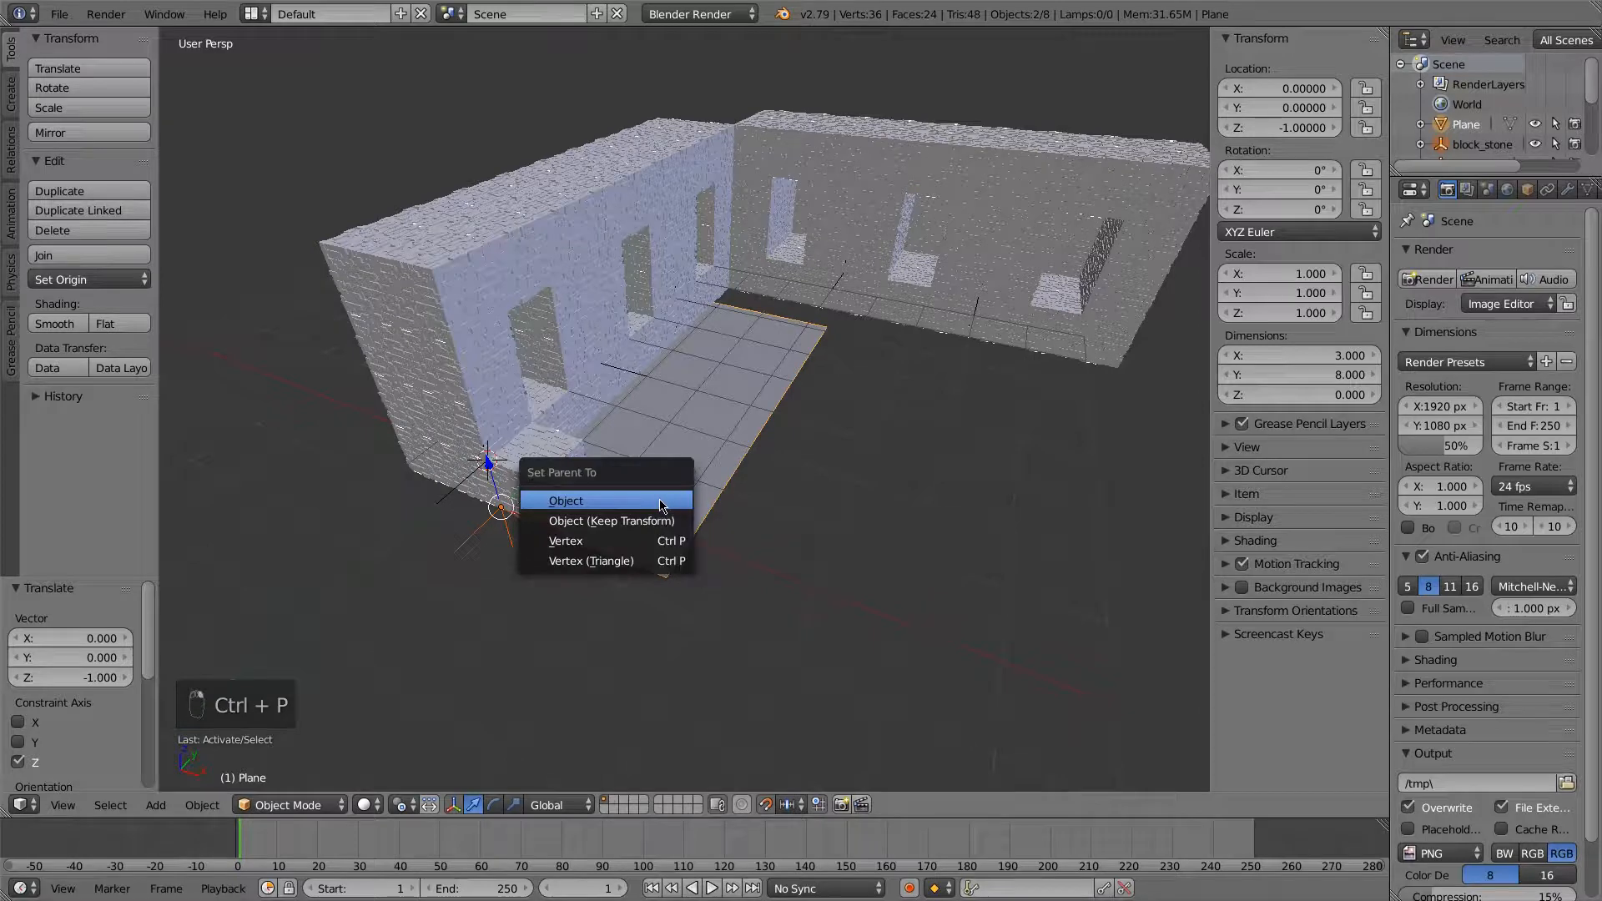
click(659, 499)
click(1523, 191)
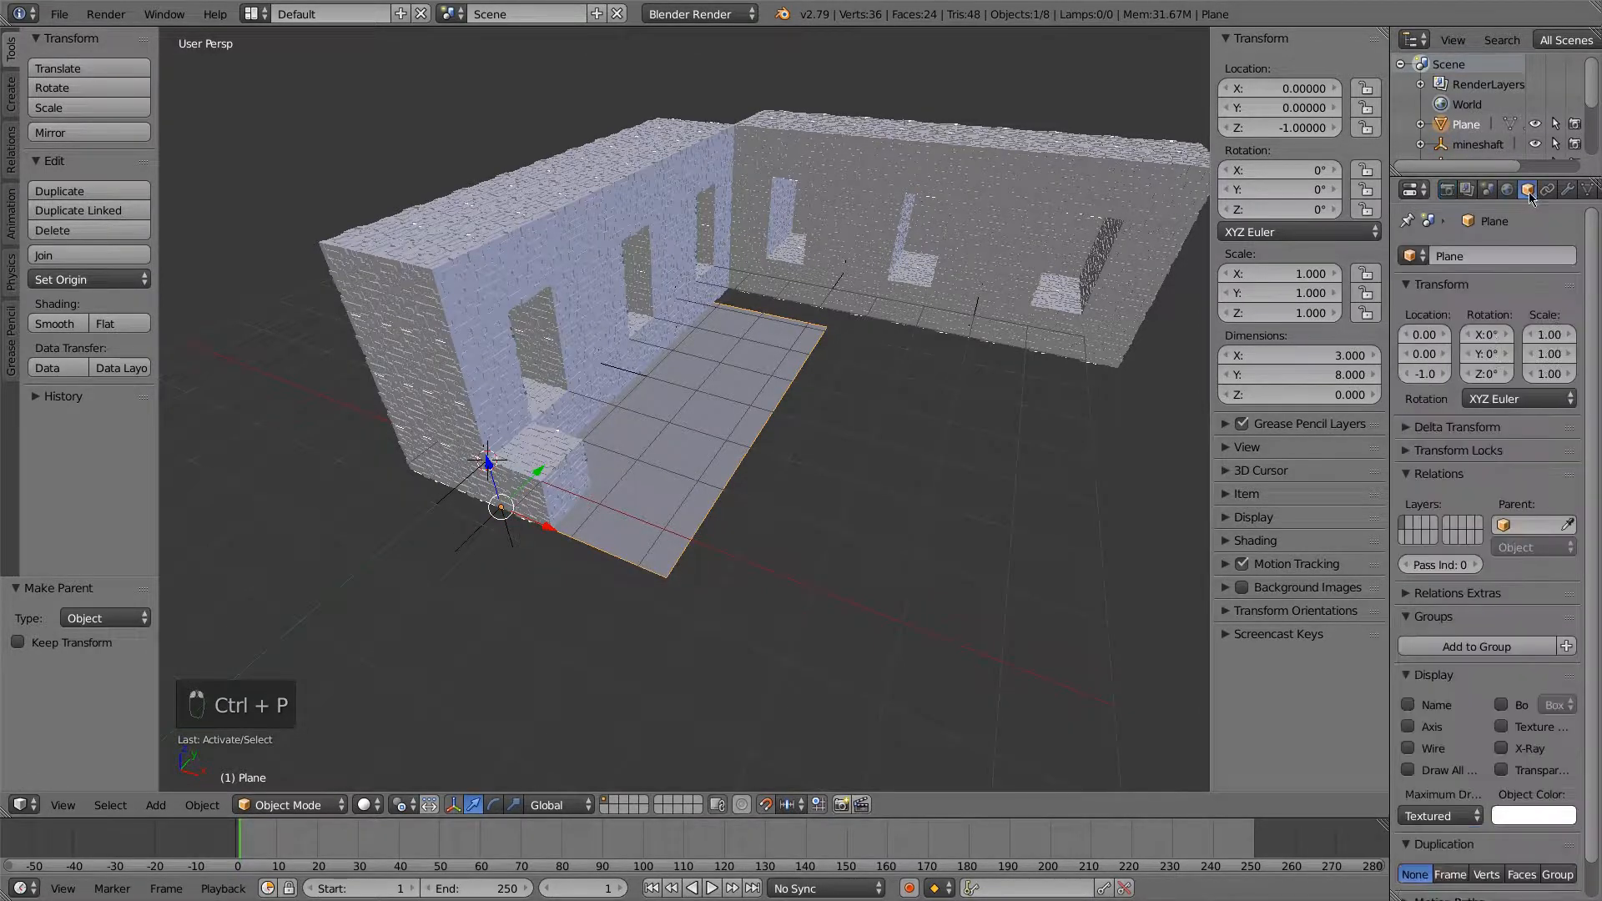
click(1486, 838)
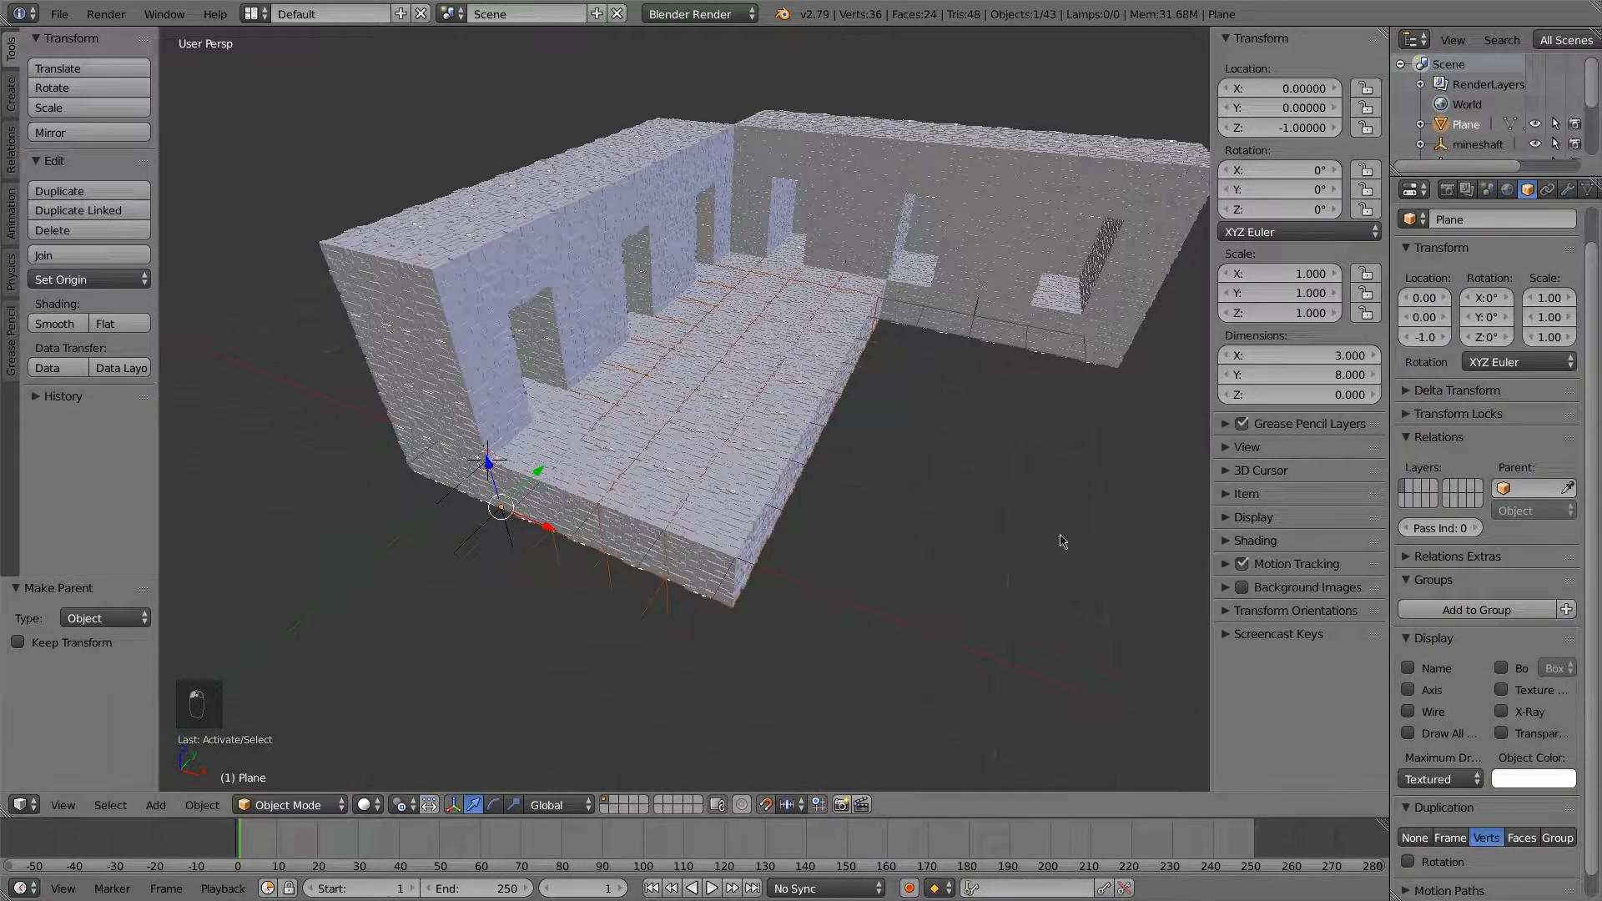
Hide the original stone block so only the bare floor plane shows, and reselect the plane
middle_drag(1062, 543, 770, 480)
key(Tab)
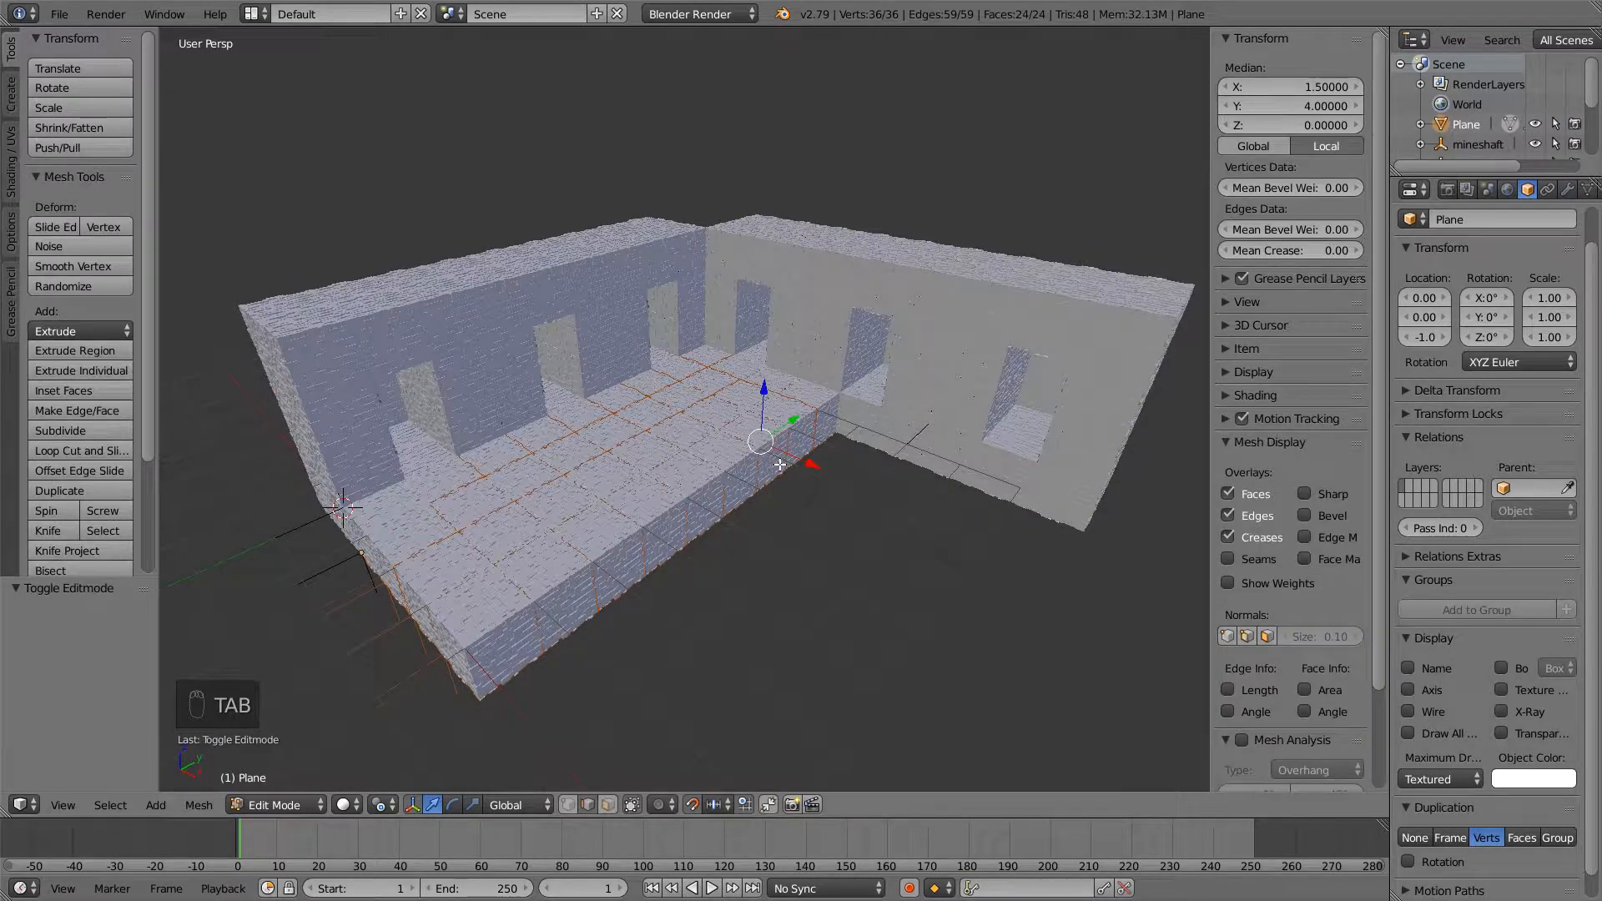
key(Tab)
right_click(367, 522)
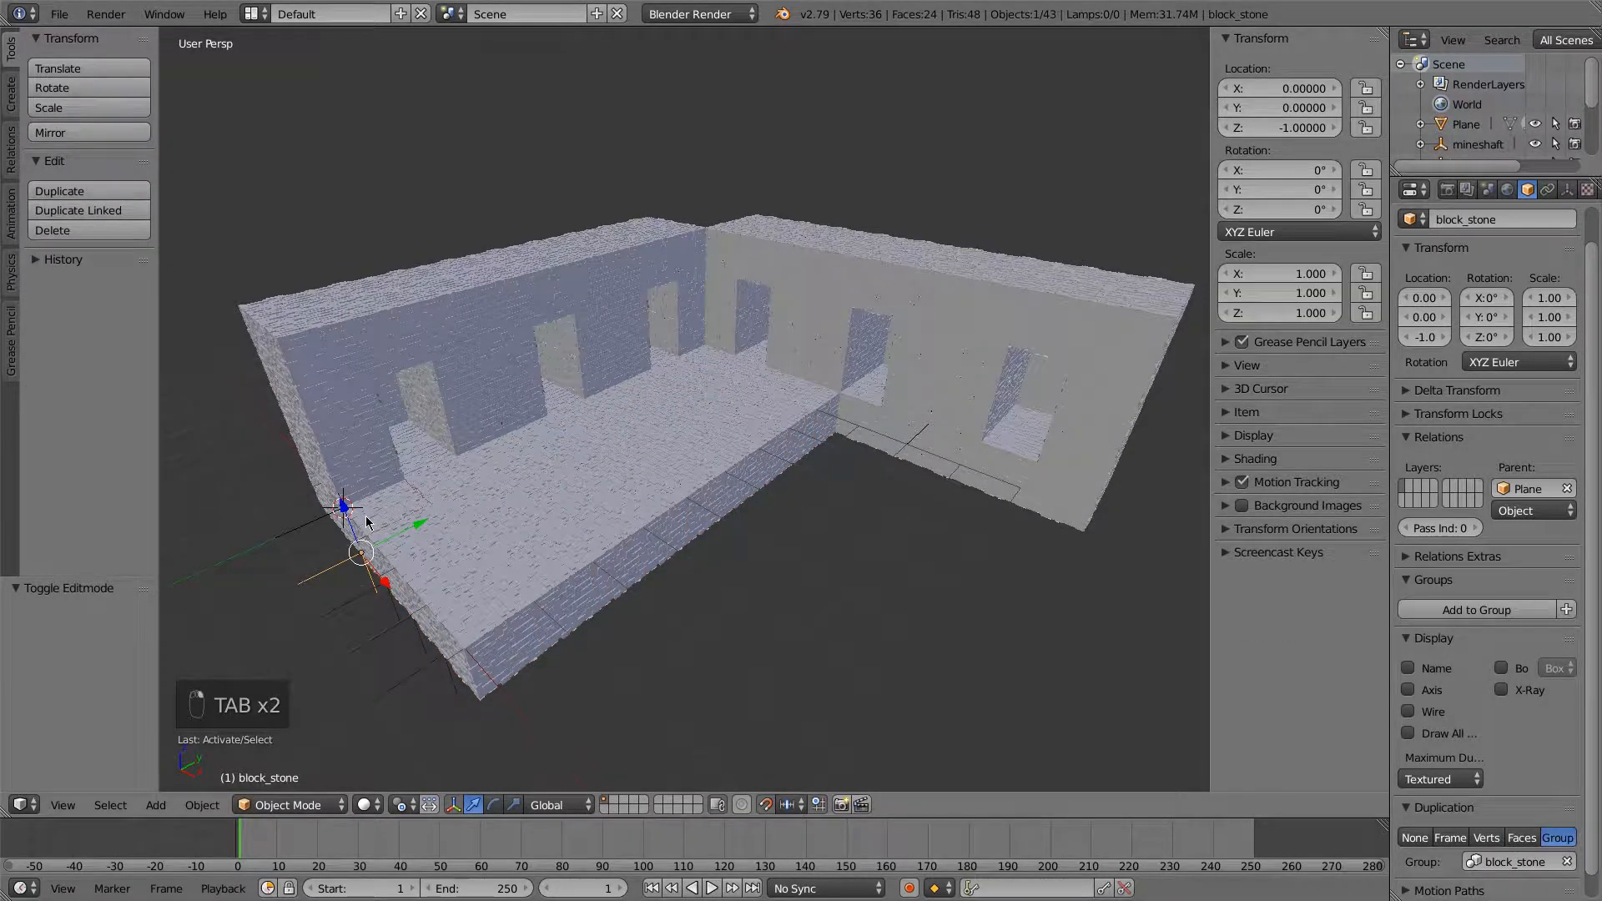
key(h)
right_click(417, 514)
In Edit Mode, extrude the three far edges on the floor's open long side 5 units along the X axis
key(Tab)
middle_drag(655, 495, 751, 408)
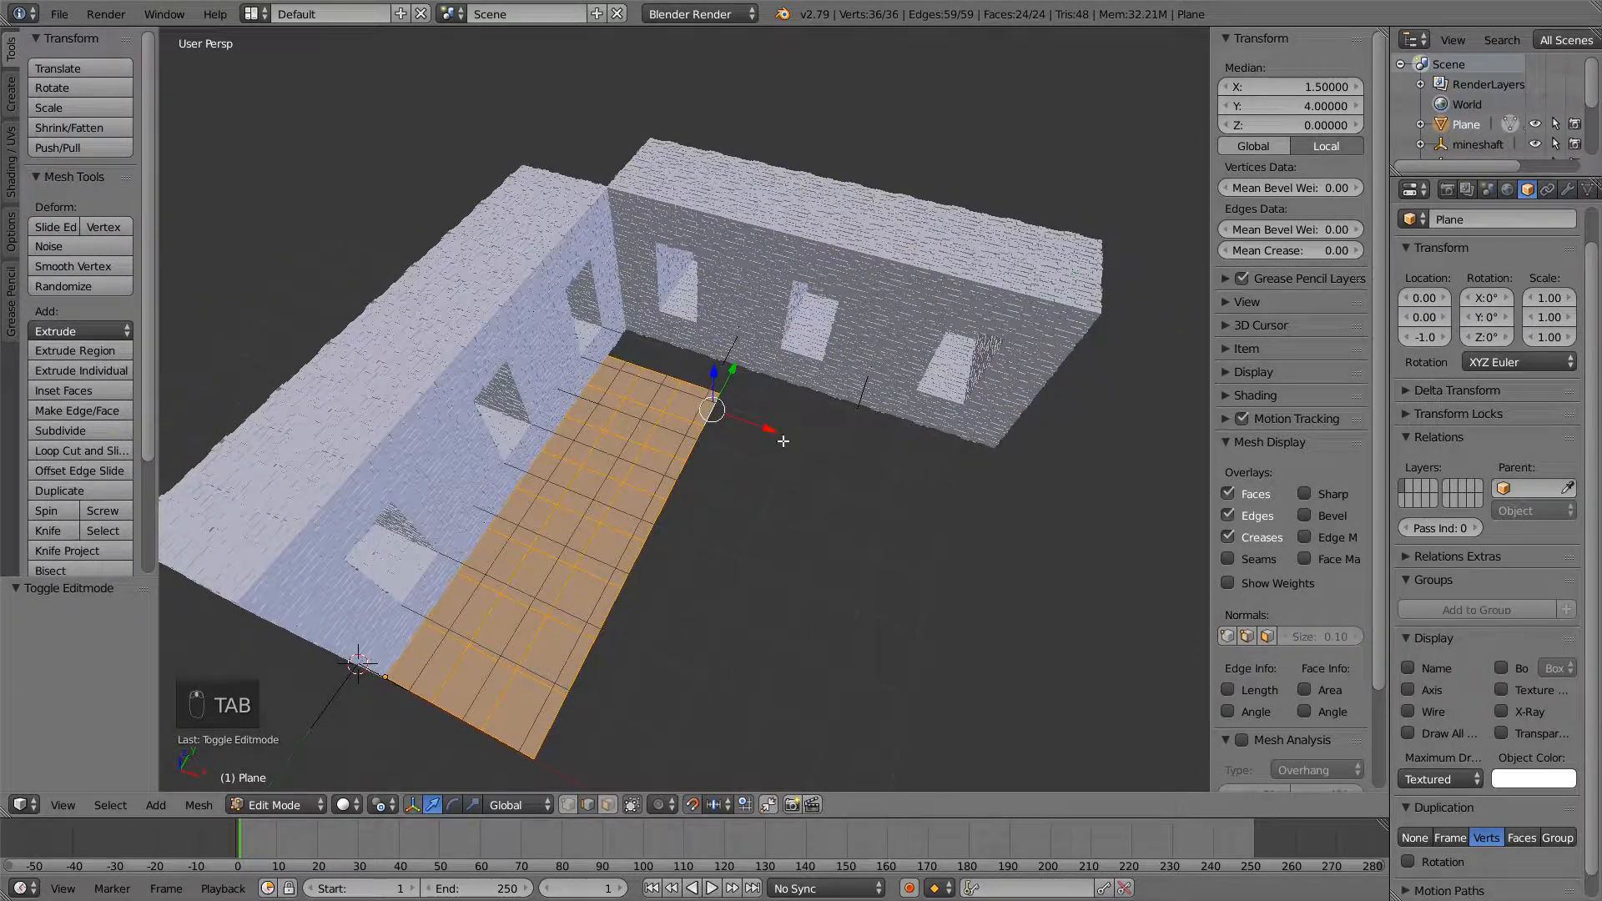
right_click(678, 475)
shift+right_click(692, 443)
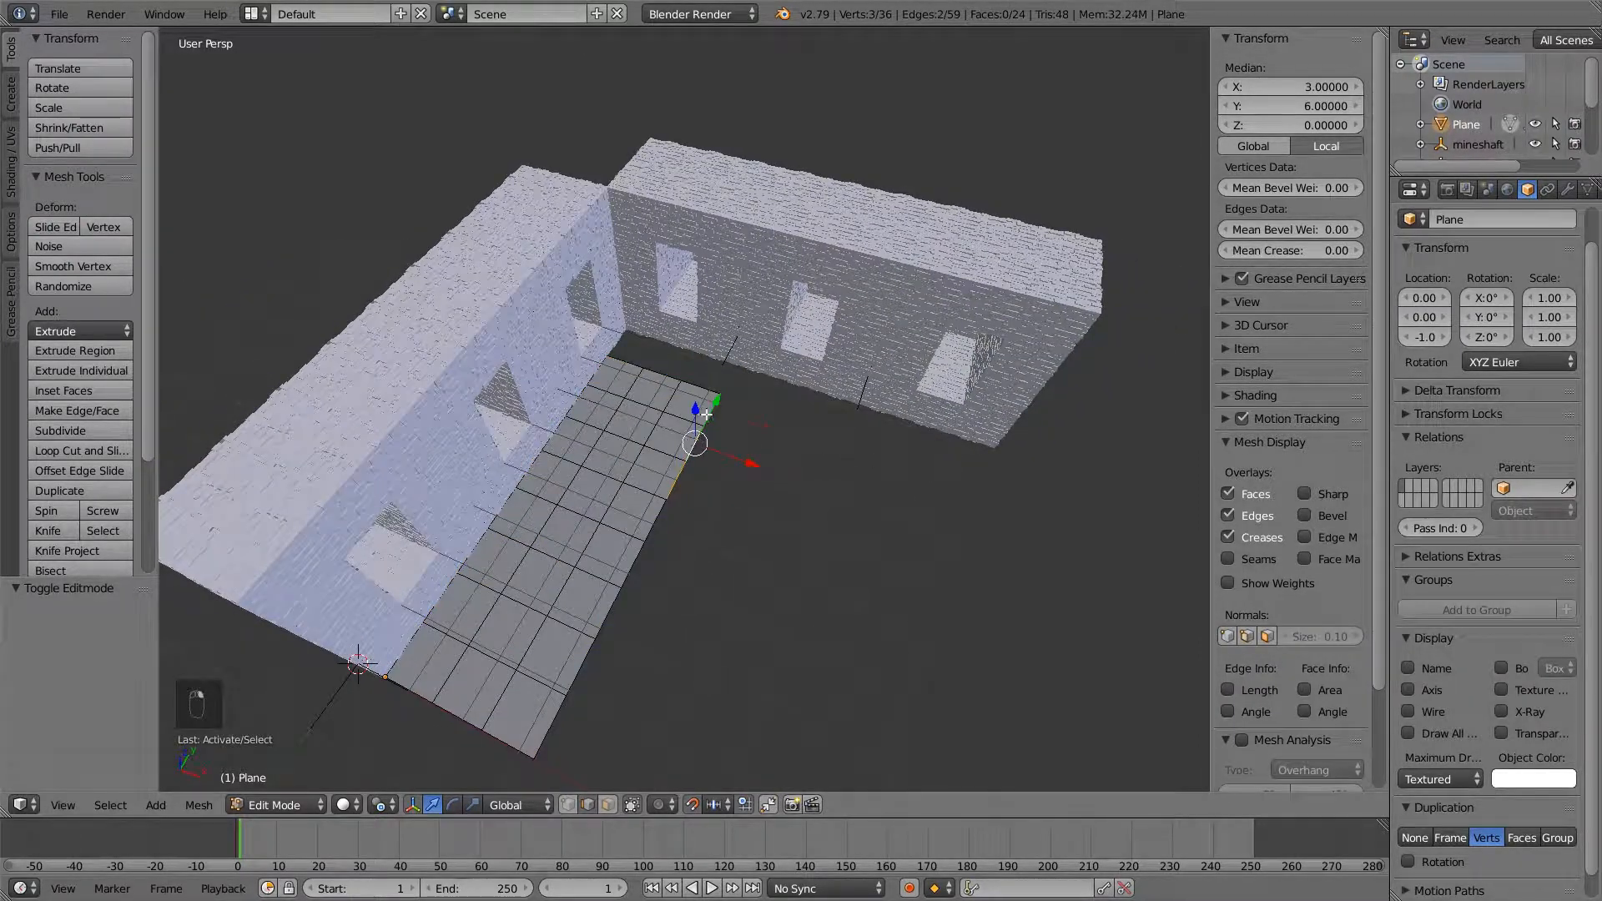
shift+right_click(707, 415)
key(e)
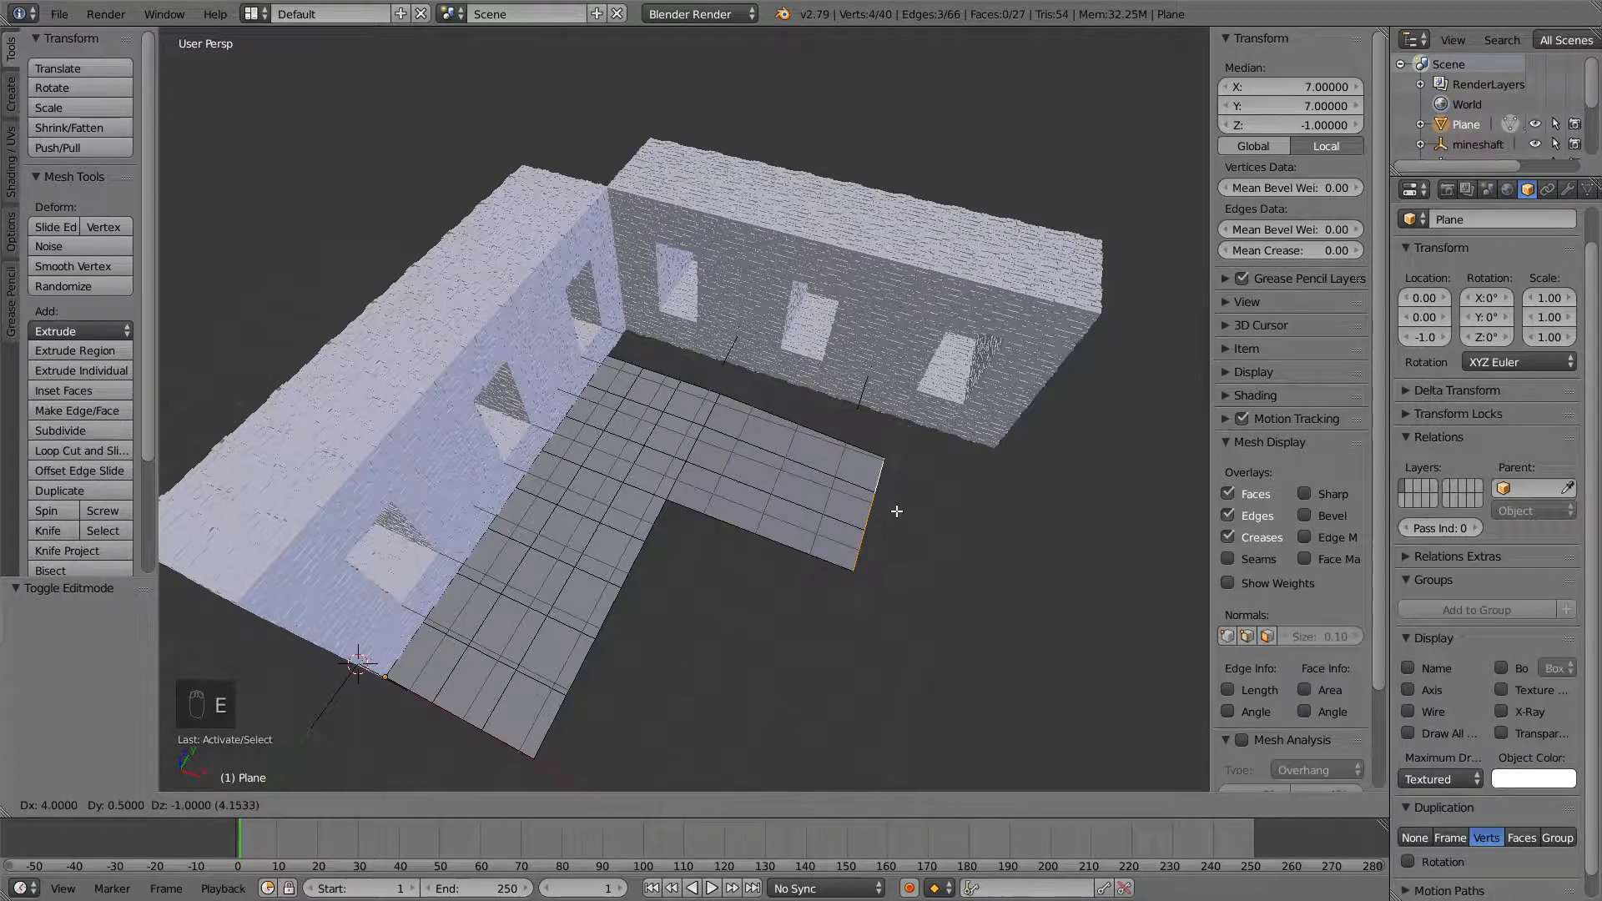
key(x)
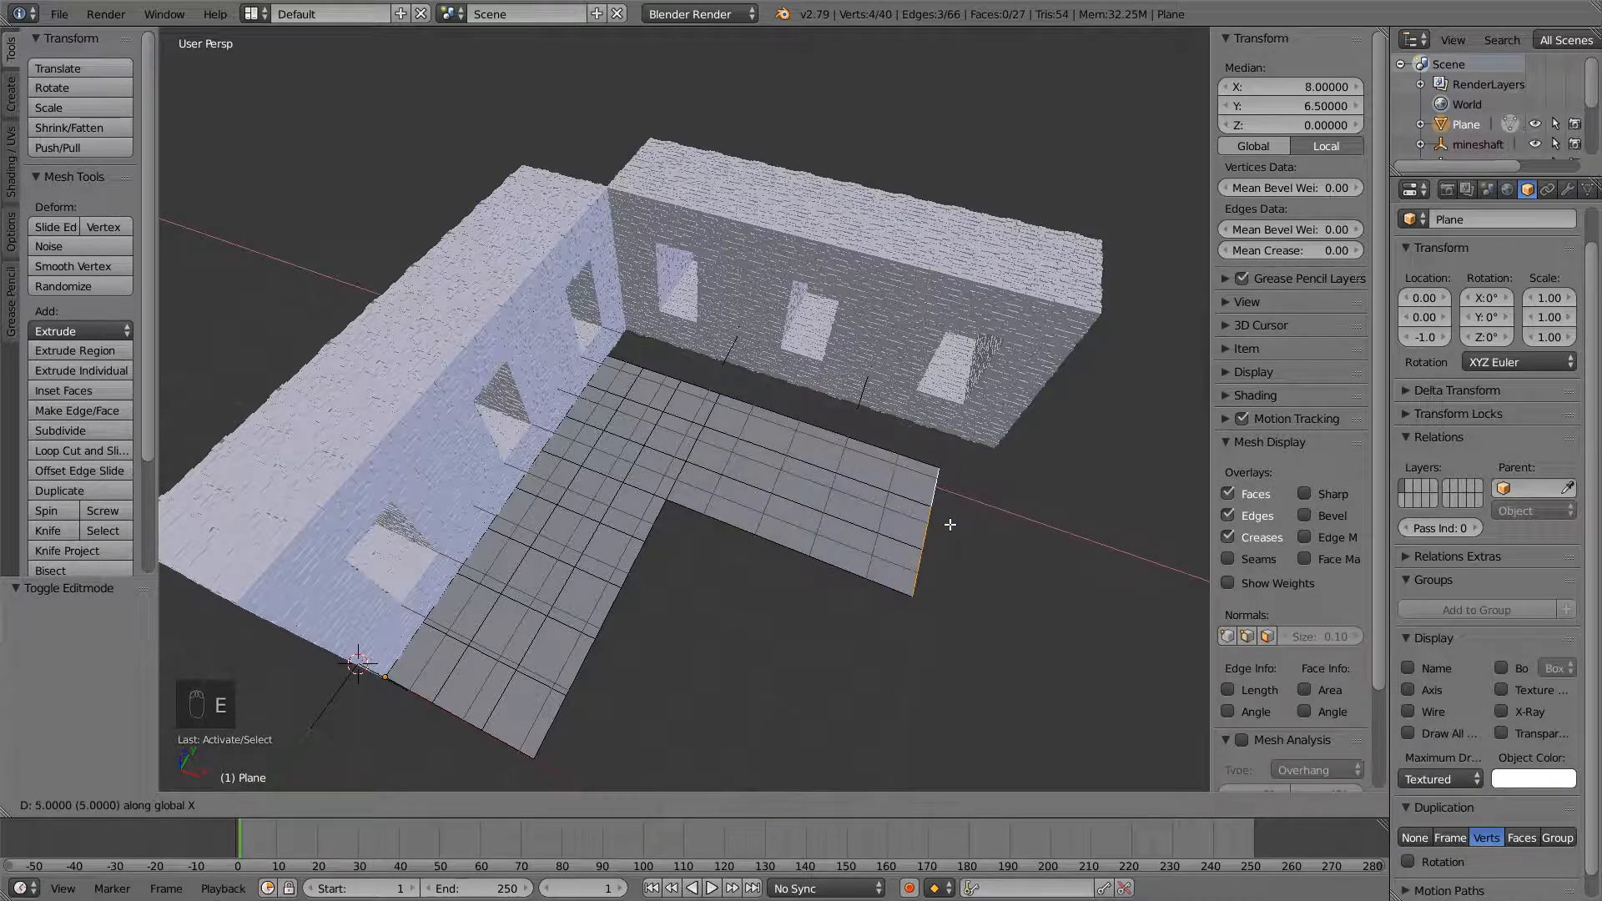
click(952, 524)
Select the lengthwise edges of the floor's new extension, subdivide them with 4 cuts, and return to Object Mode
middle_drag(952, 524, 761, 520)
key(ctrl+z)
key(ctrl+z)
key(ctrl+z)
key(ctrl+z)
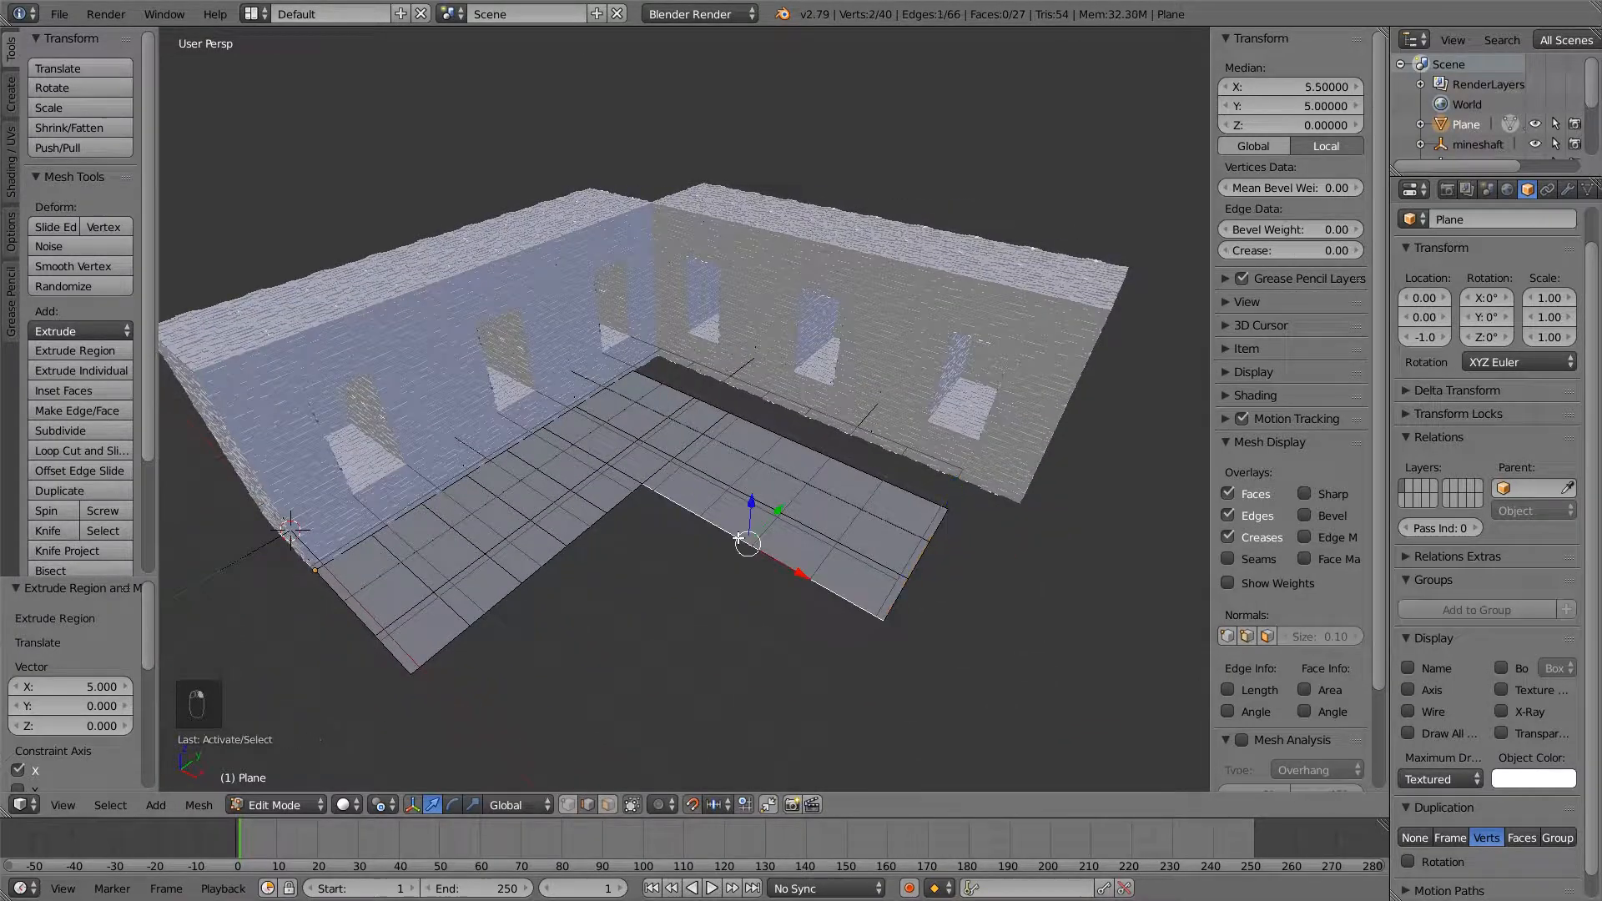
key(KP_7)
key(w)
click(653, 418)
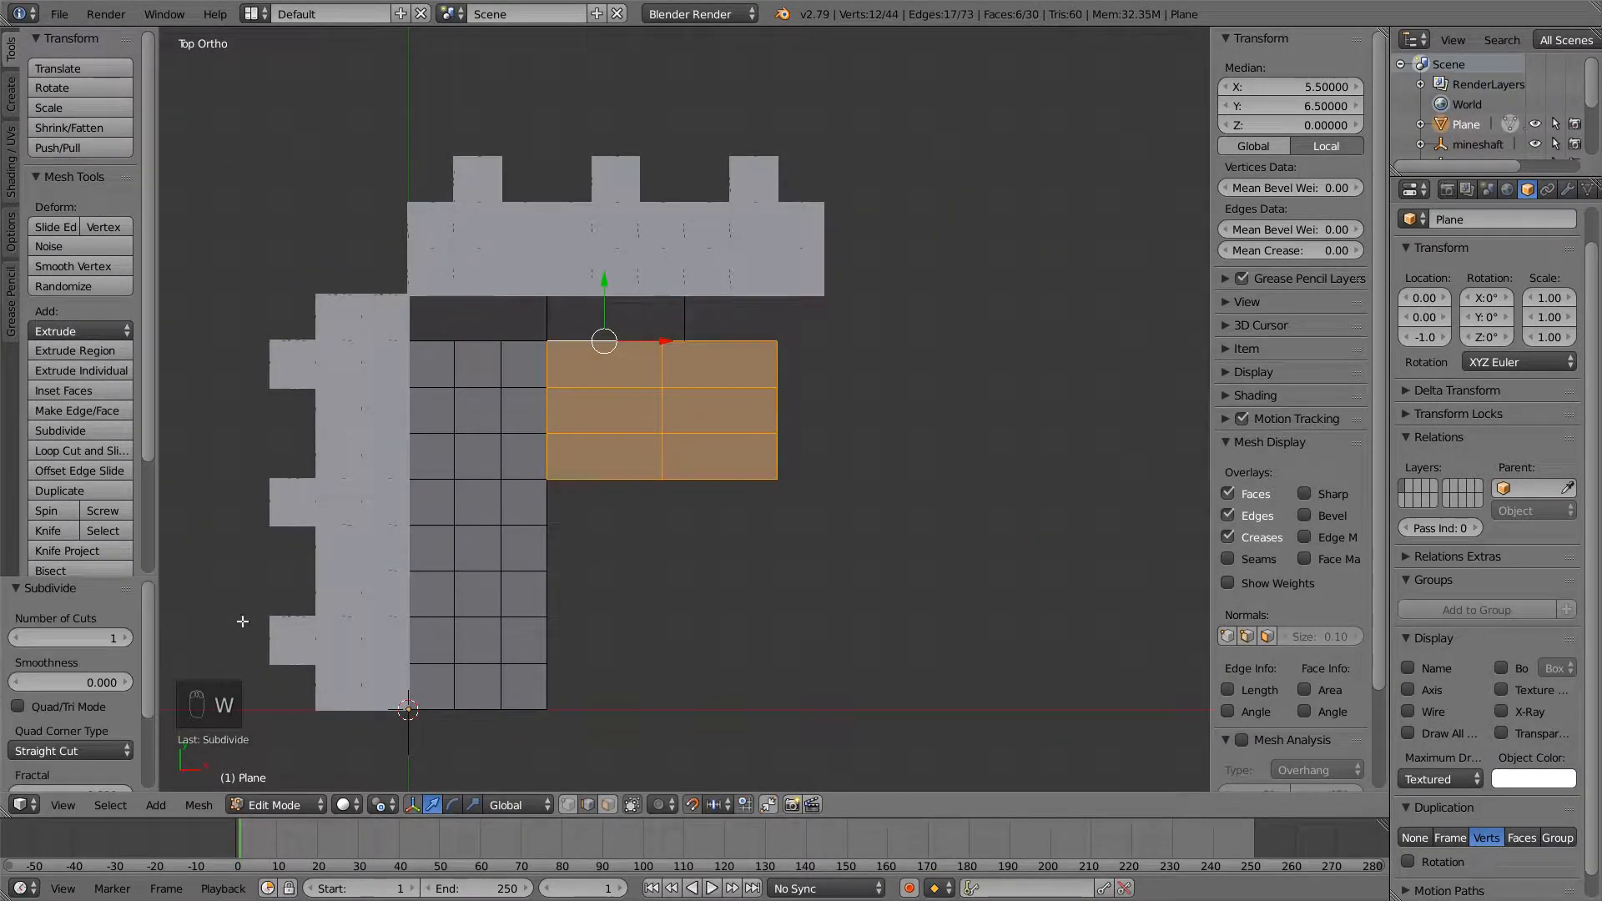
click(125, 641)
click(126, 640)
click(126, 641)
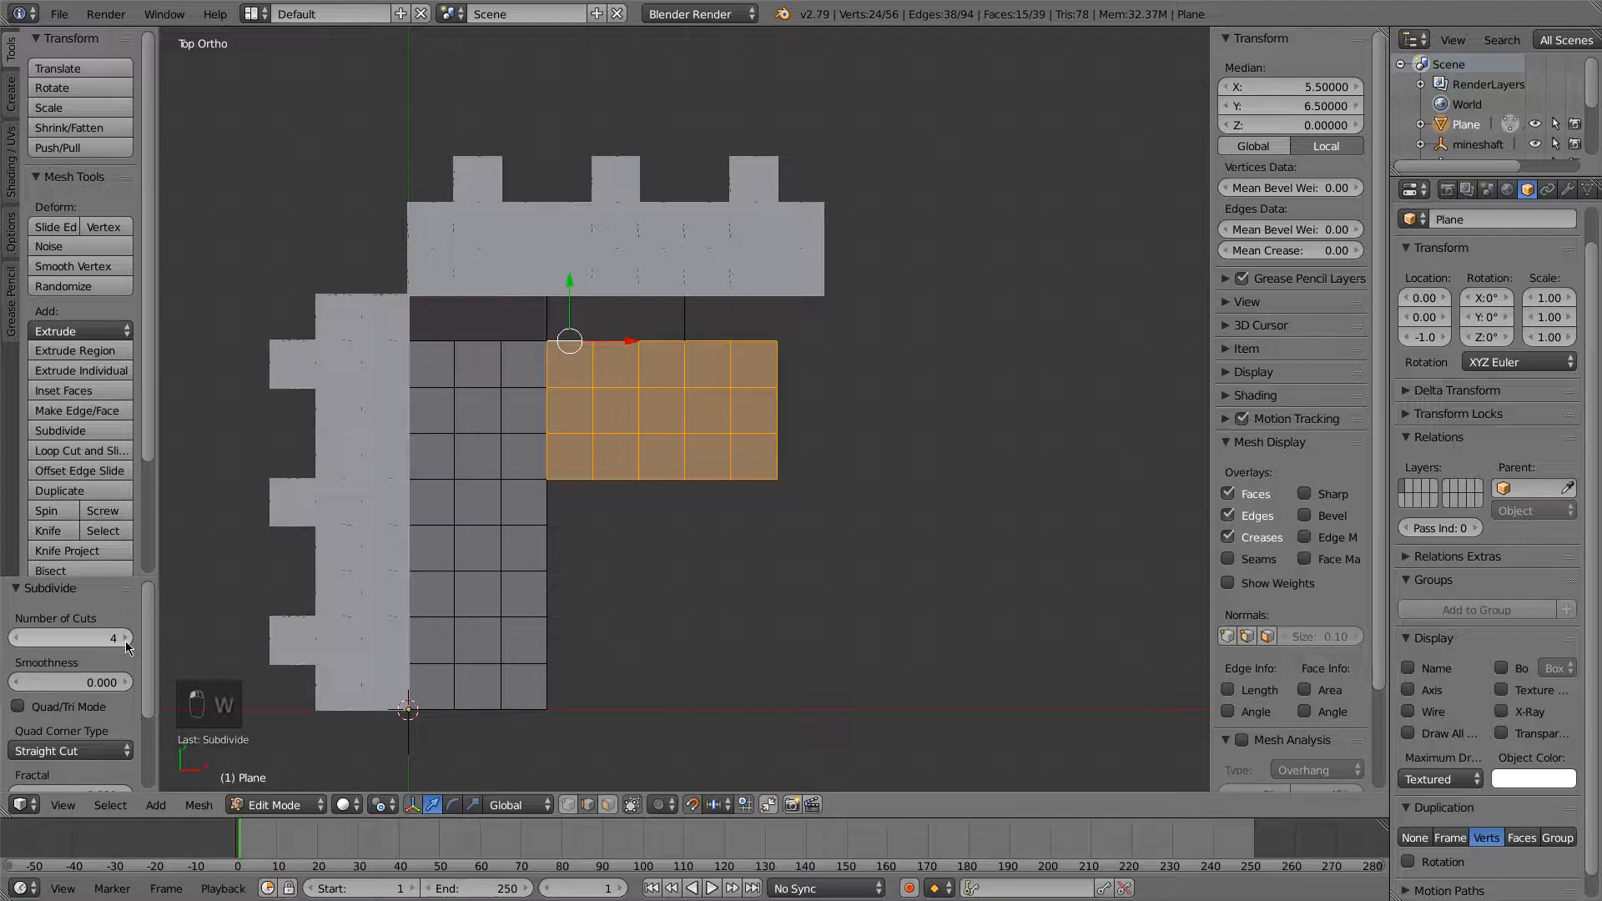
key(Tab)
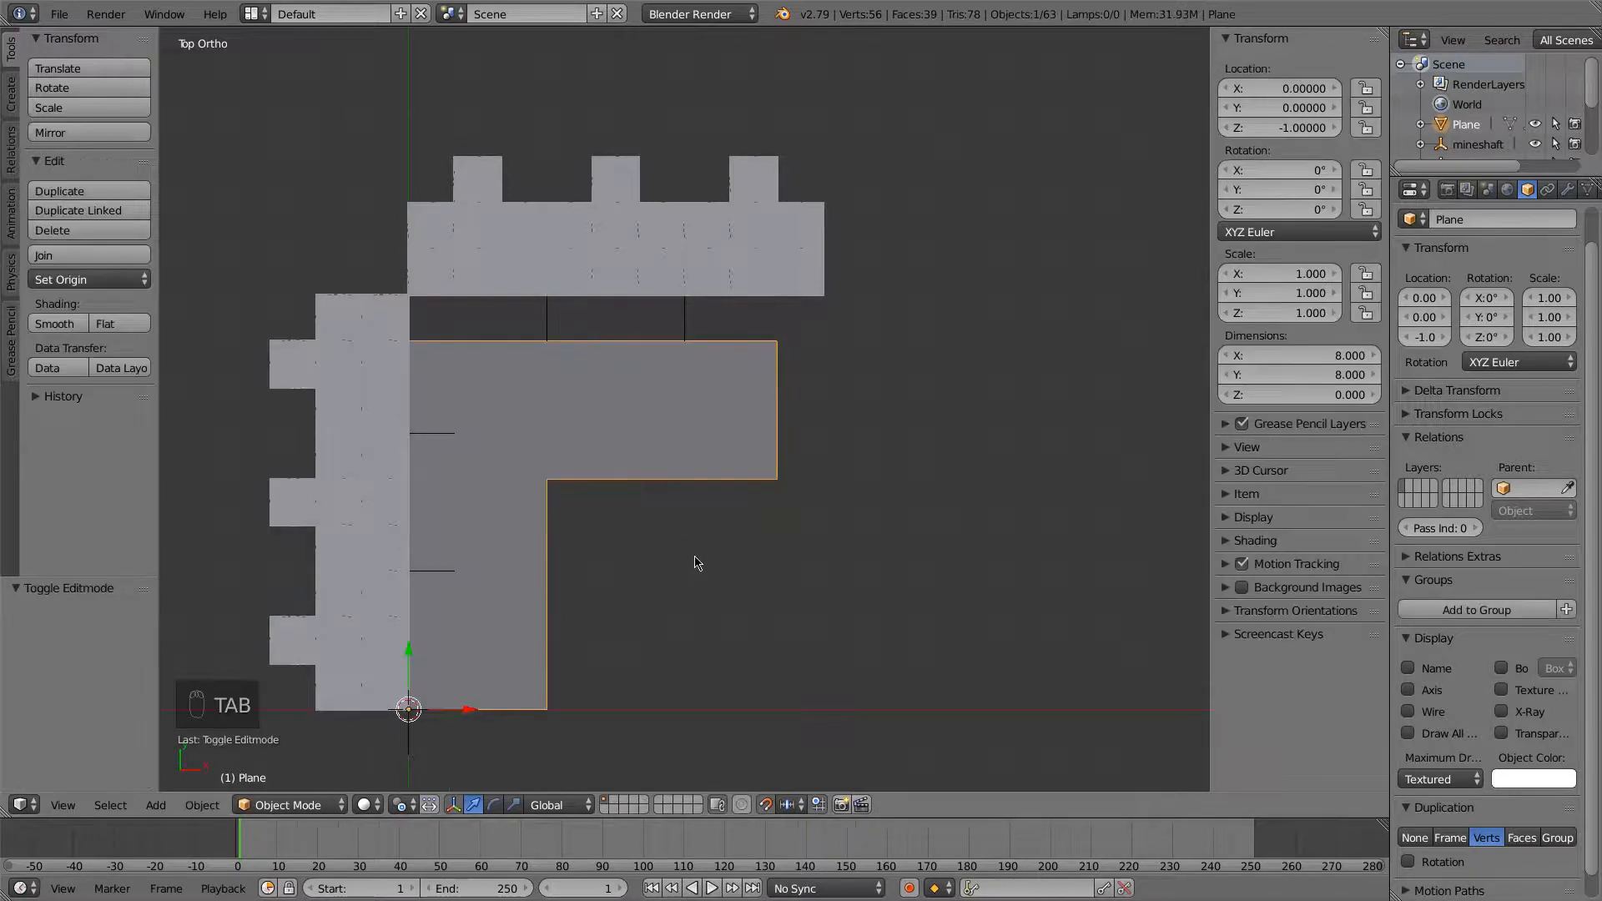
Reveal the hidden stone block to check the extended floor, and move the block to a separate layer
middle_drag(695, 562, 715, 512)
key(alt+h)
scroll(629, 510, up, 1)
key(Tab)
middle_drag(795, 571, 630, 519)
key(Tab)
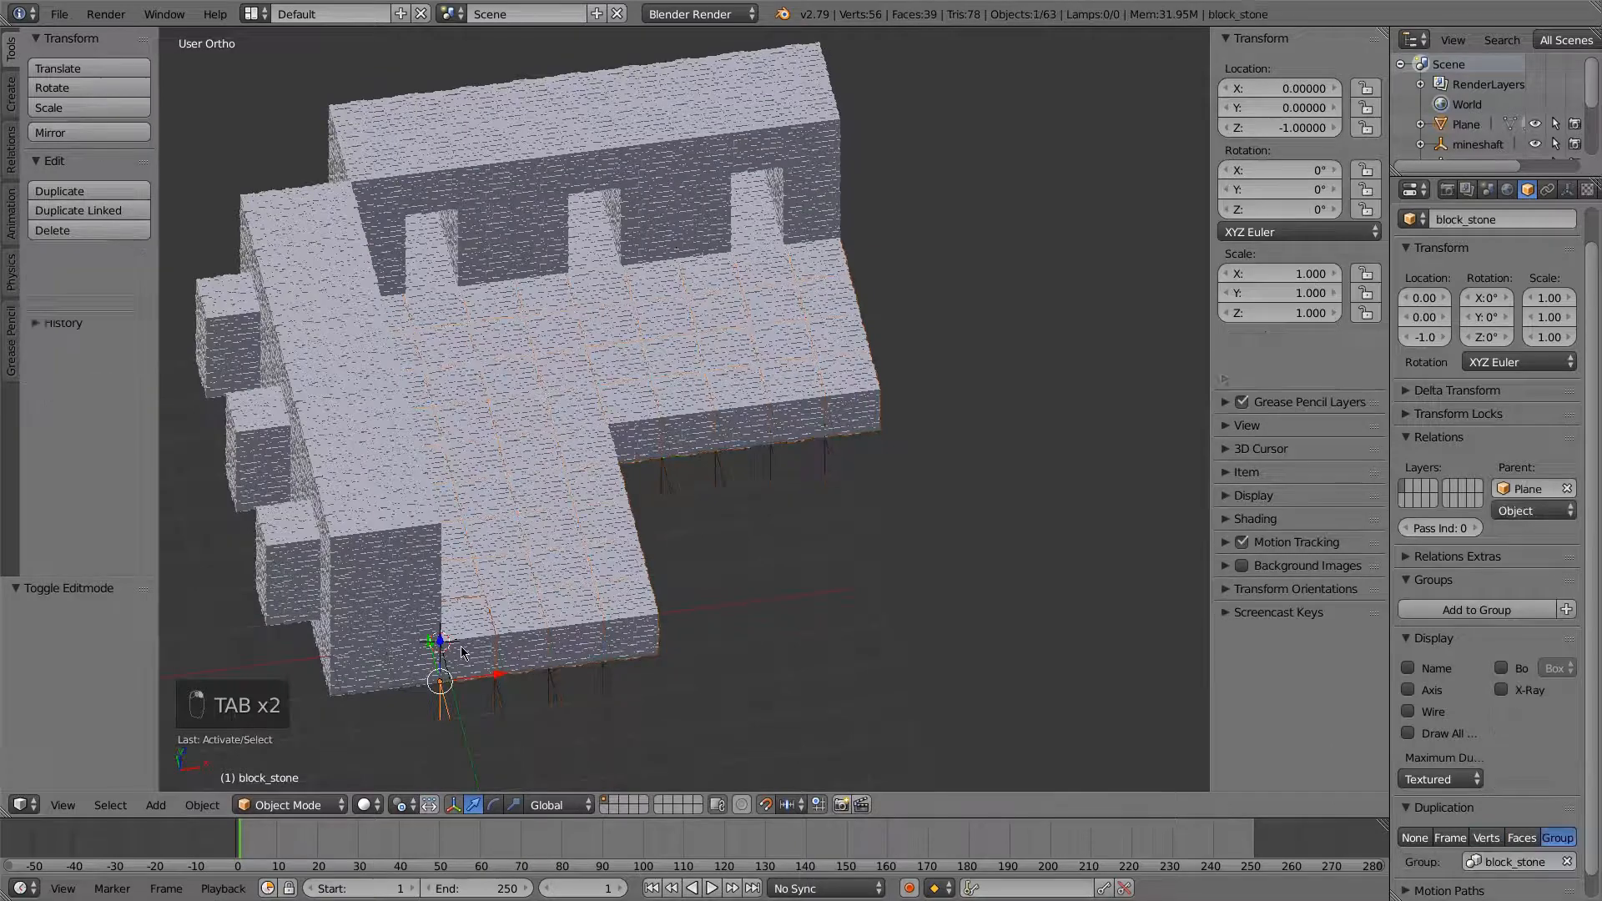
key(h)
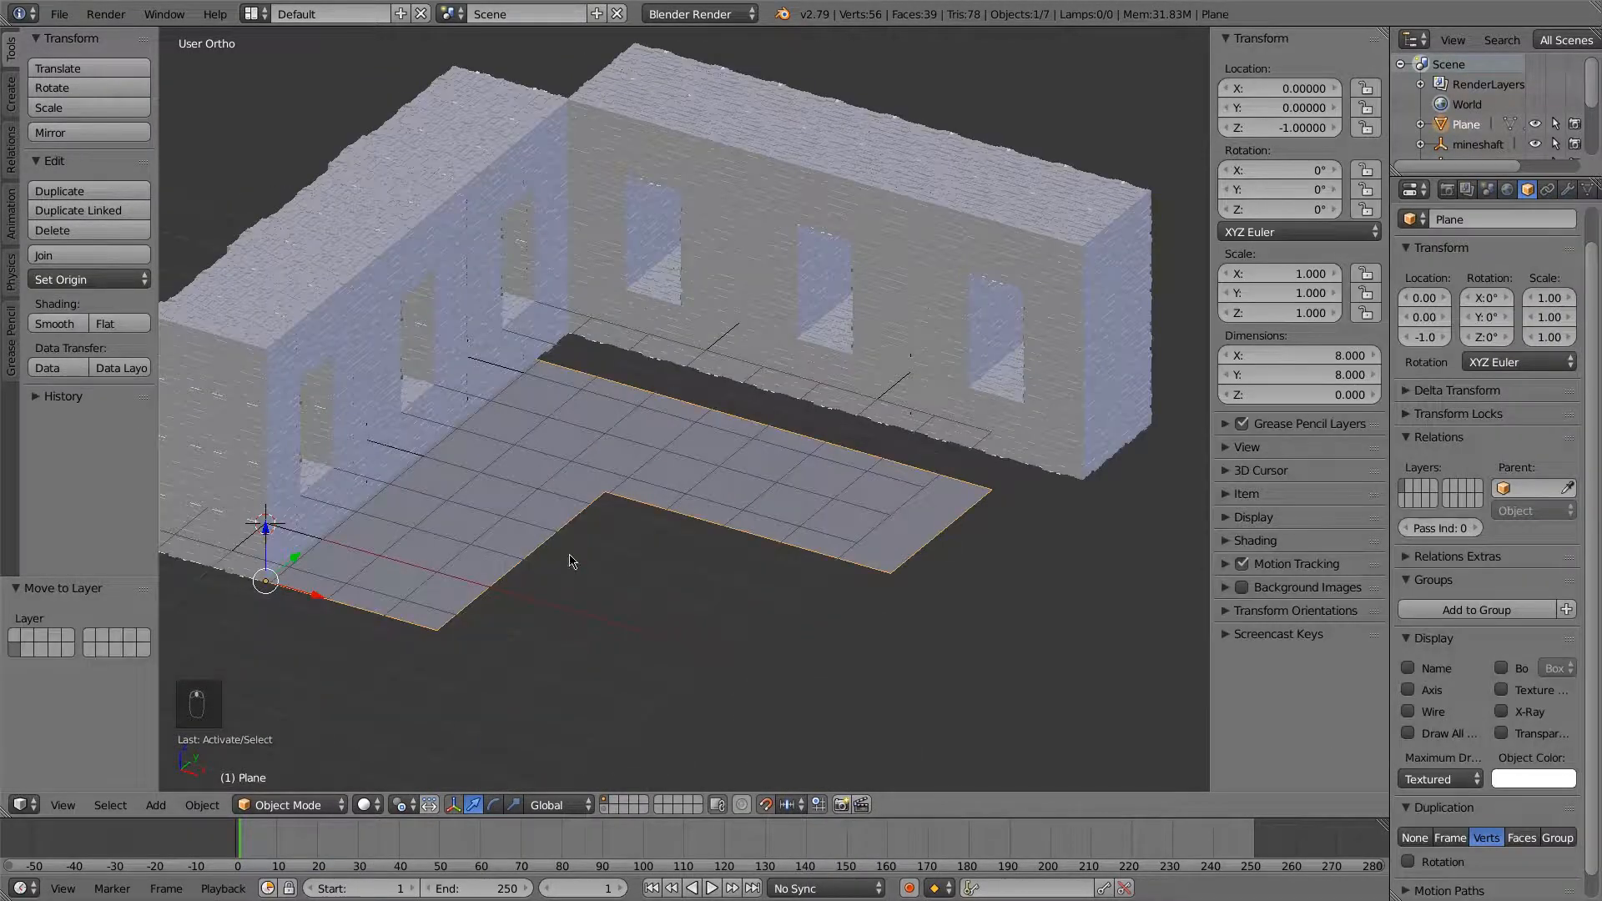
In Edit Mode, select all the edges along the floor's inner L-shaped side and extrude them 3 units up along Z
key(Tab)
middle_drag(588, 515, 627, 506)
right_click(626, 507)
shift+right_click(646, 534)
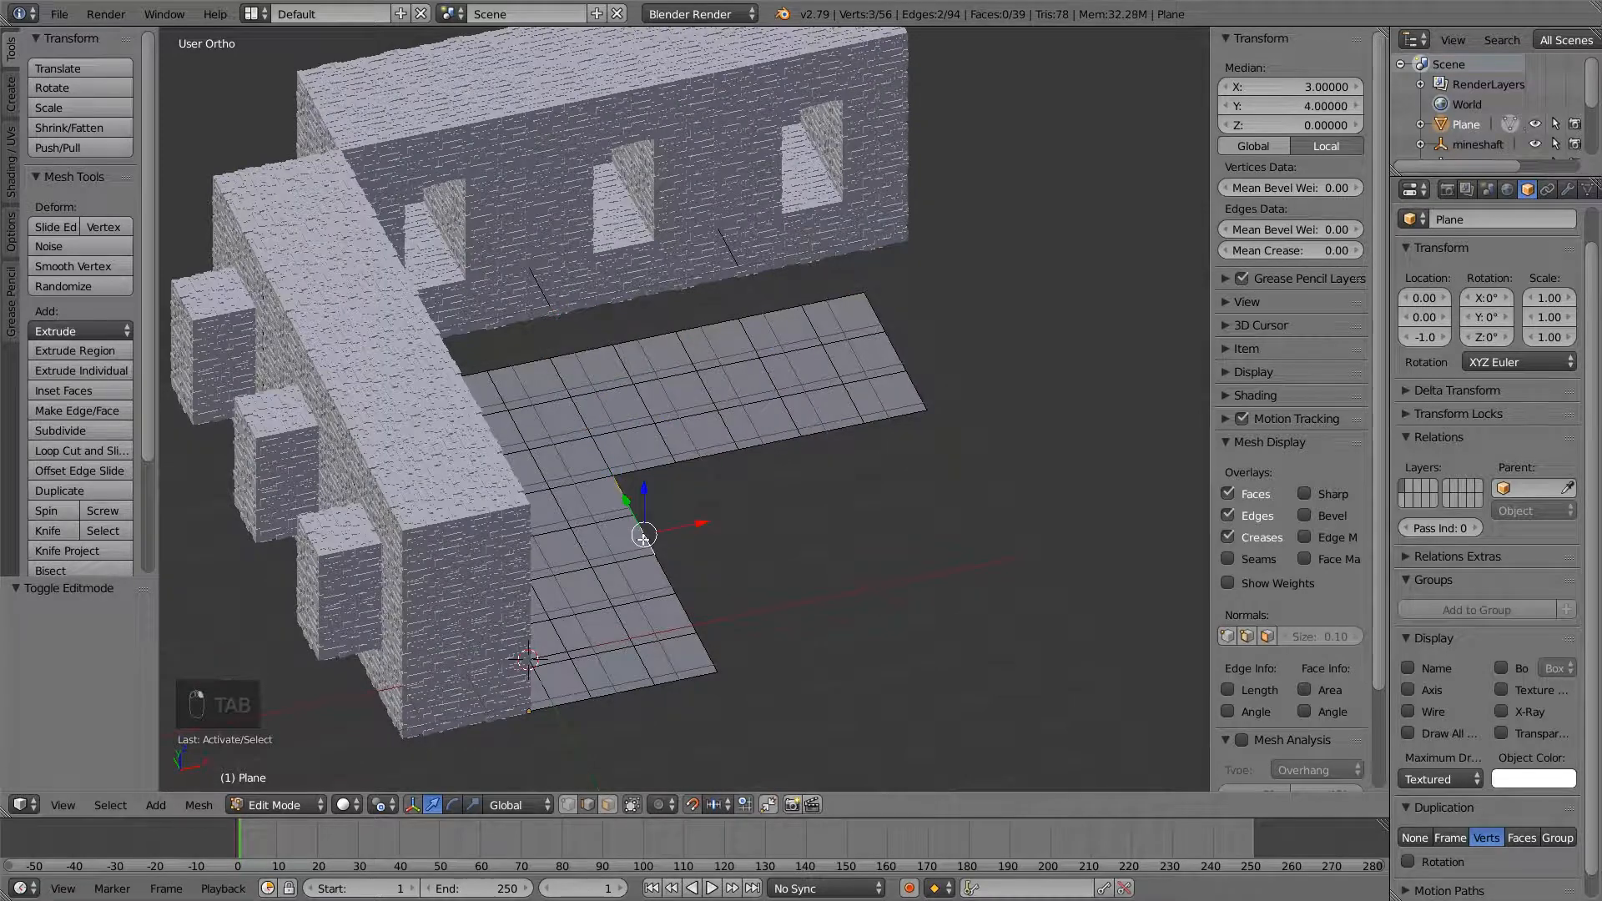
shift+right_click(666, 572)
shift+right_click(686, 611)
shift+right_click(706, 648)
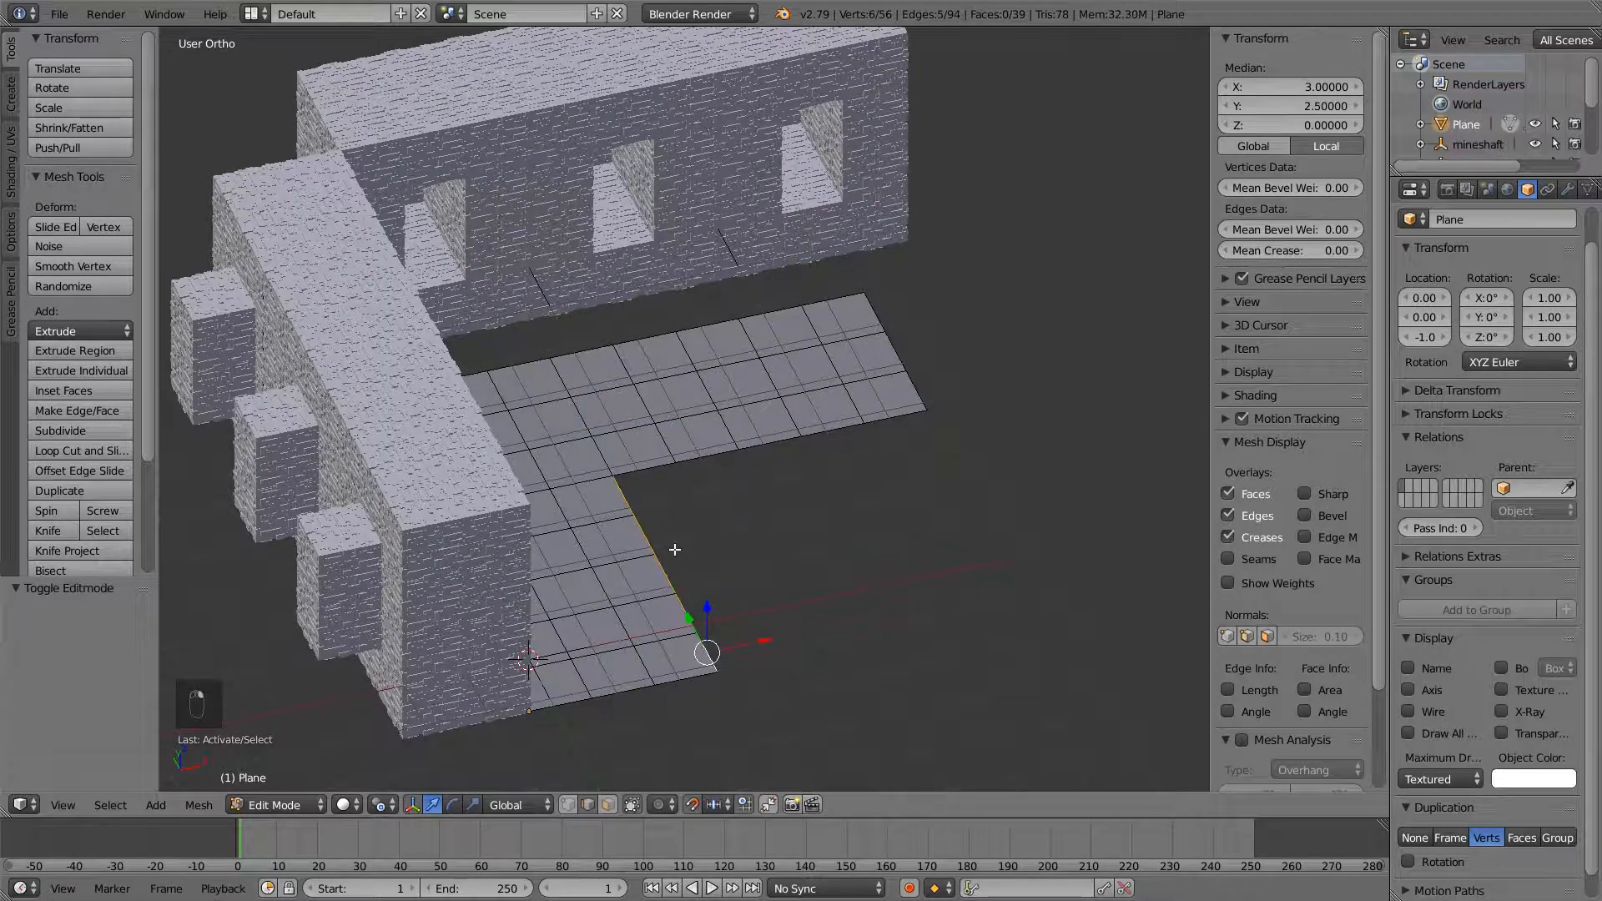
shift+right_click(645, 469)
shift+right_click(707, 456)
shift+right_click(769, 443)
shift+right_click(831, 431)
shift+right_click(894, 417)
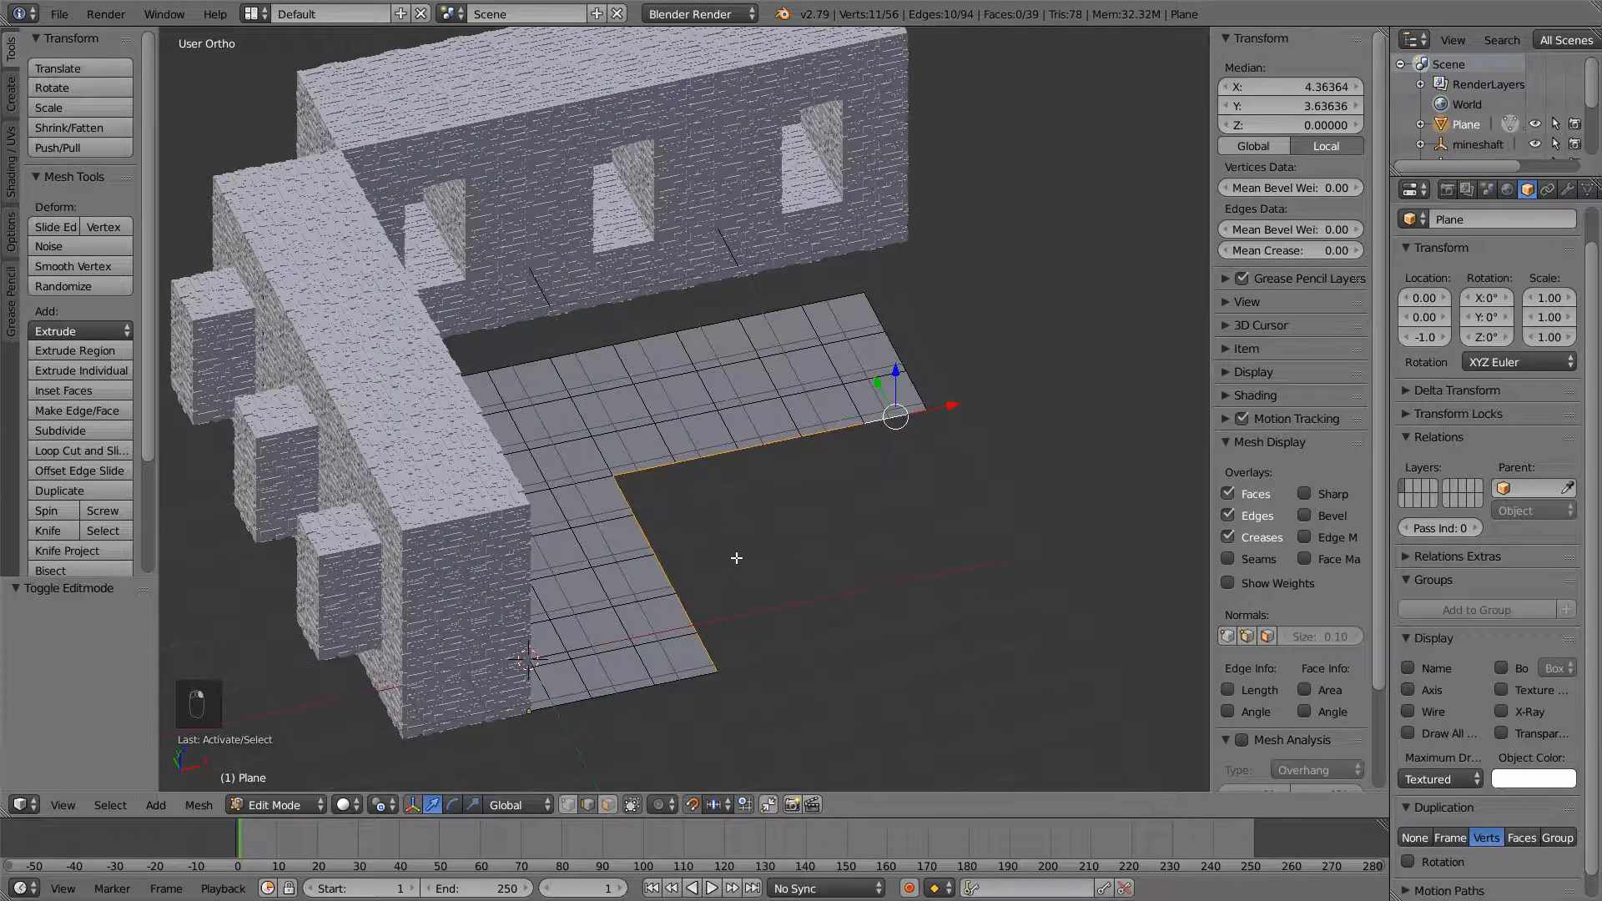
middle_drag(737, 558, 740, 545)
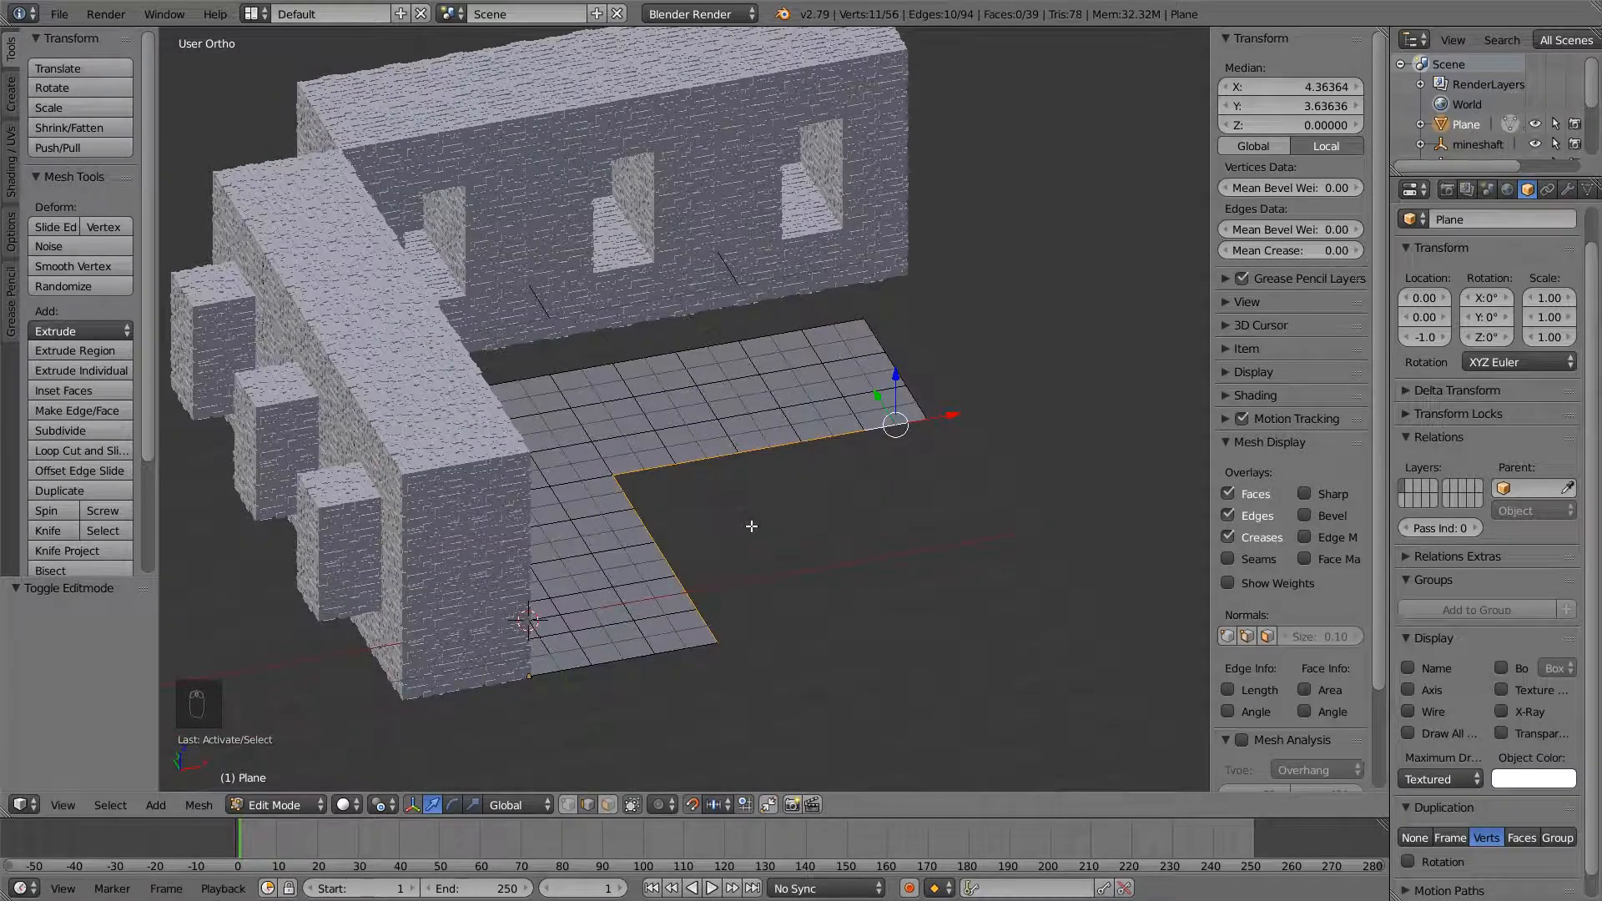
key(e)
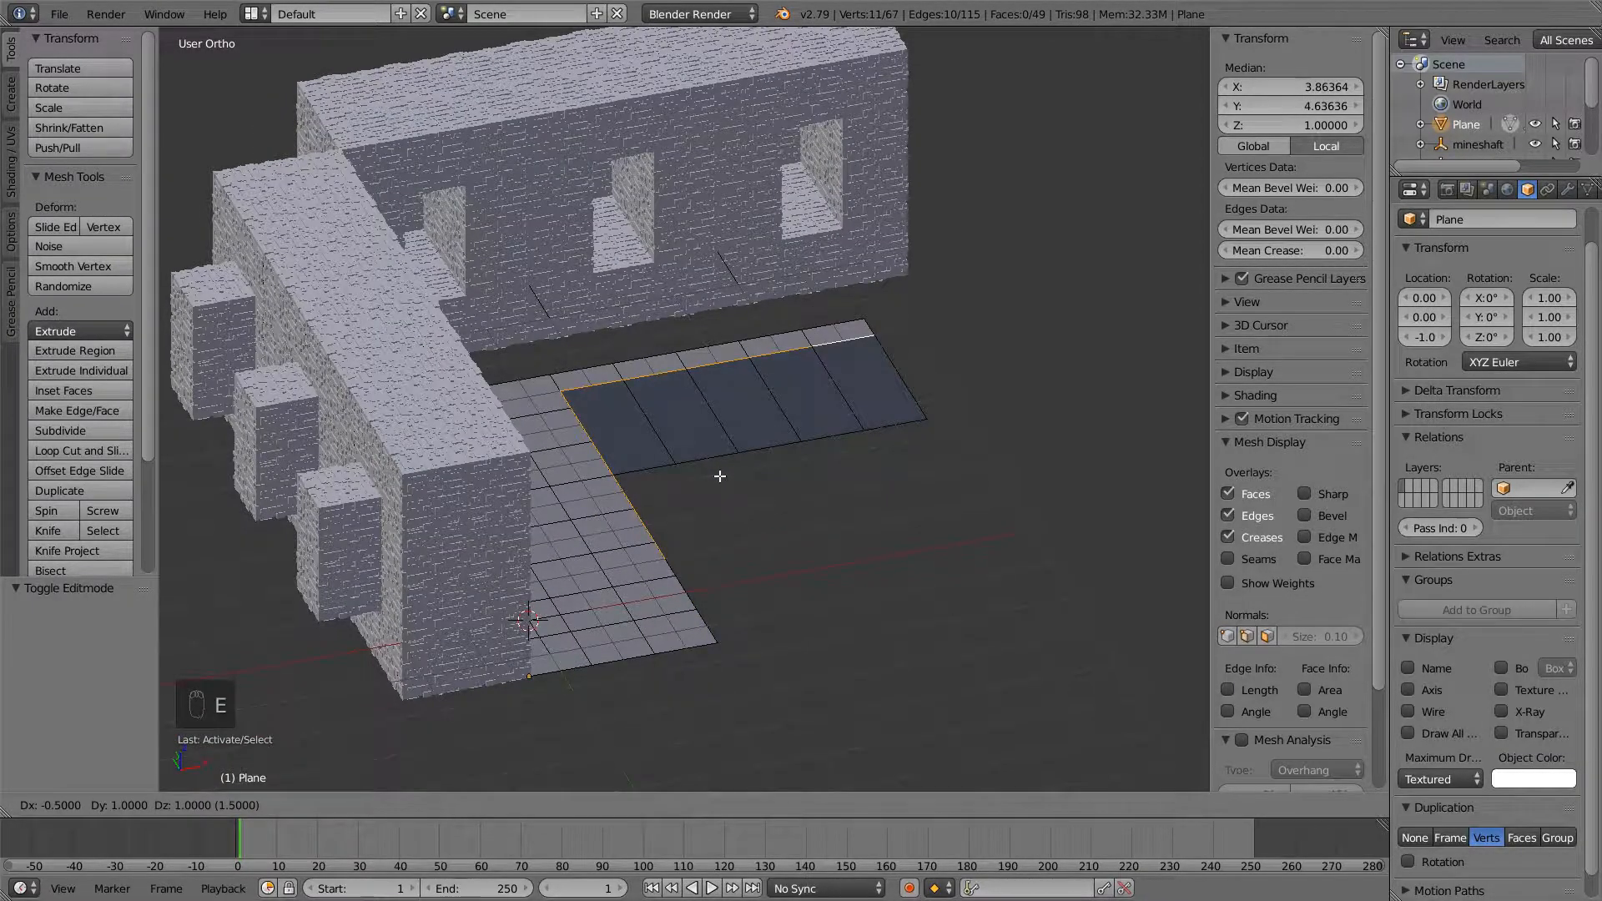
key(z)
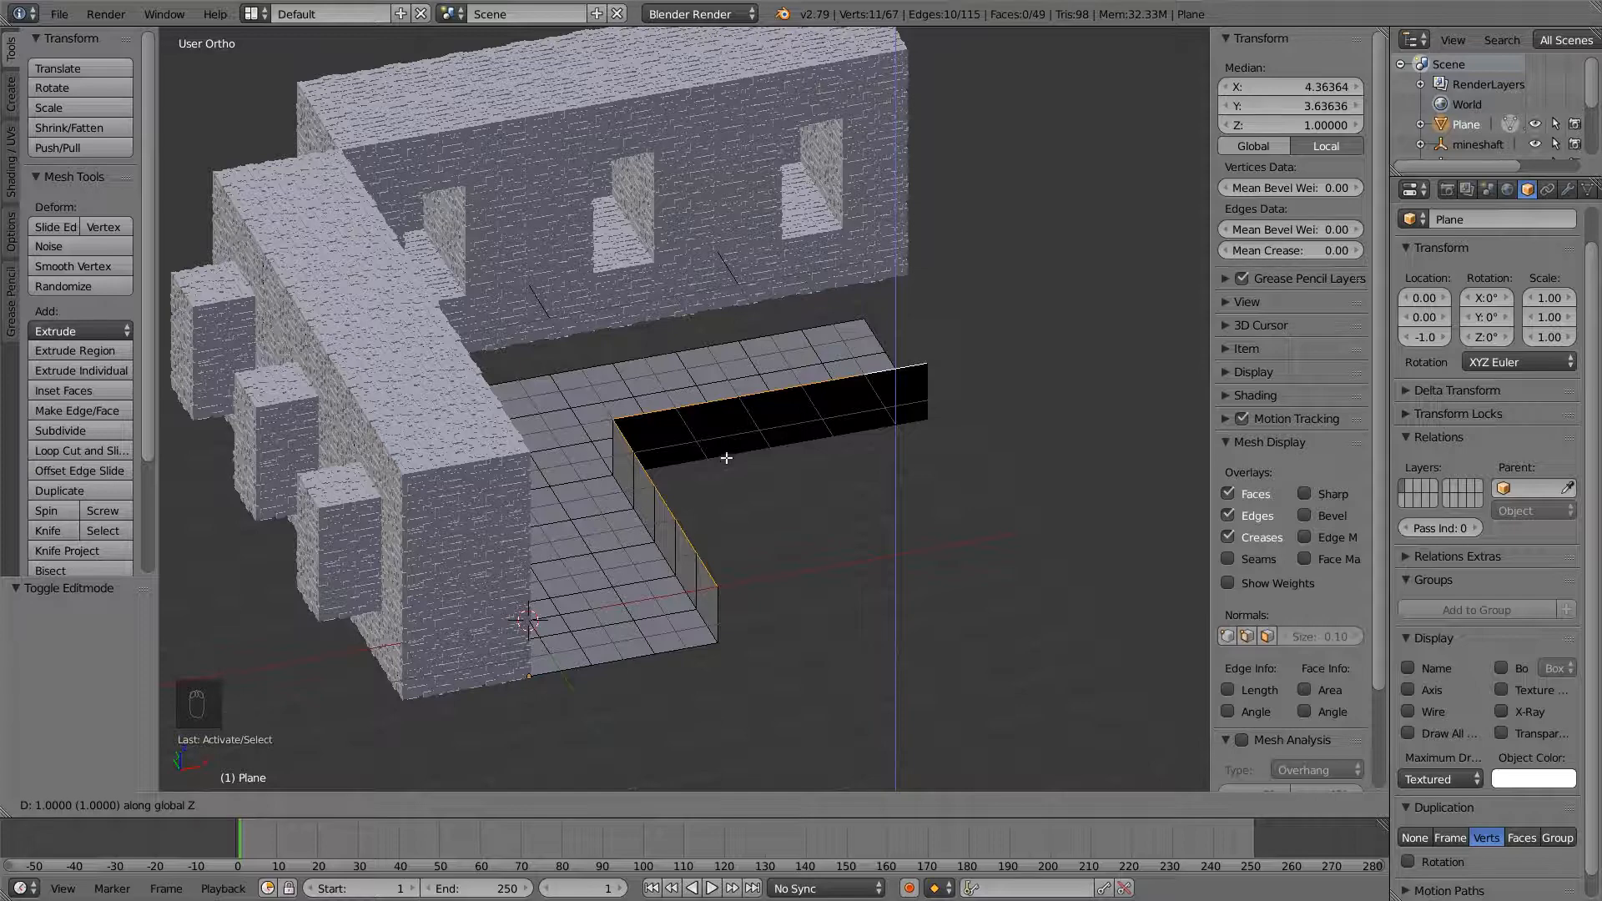
click(748, 412)
middle_drag(748, 411, 765, 506)
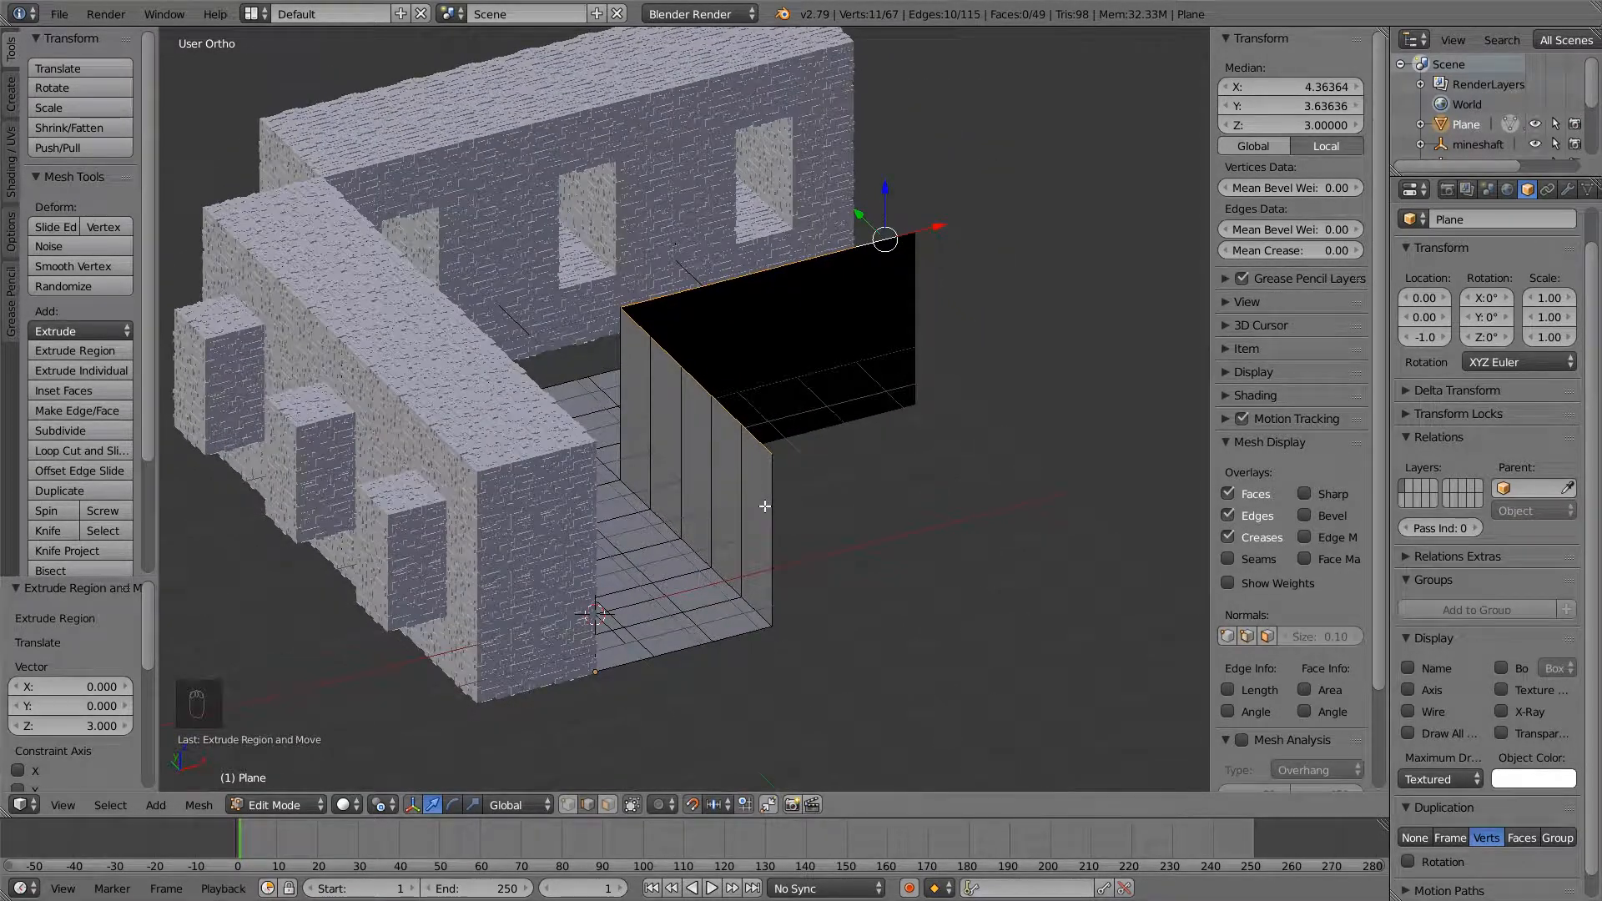
Add 2 horizontal loop cuts to the new inner wall without sliding them, deselect everything, and return to Object Mode
key(ctrl+r)
scroll(765, 506, up, 1)
click(765, 507)
right_click(765, 507)
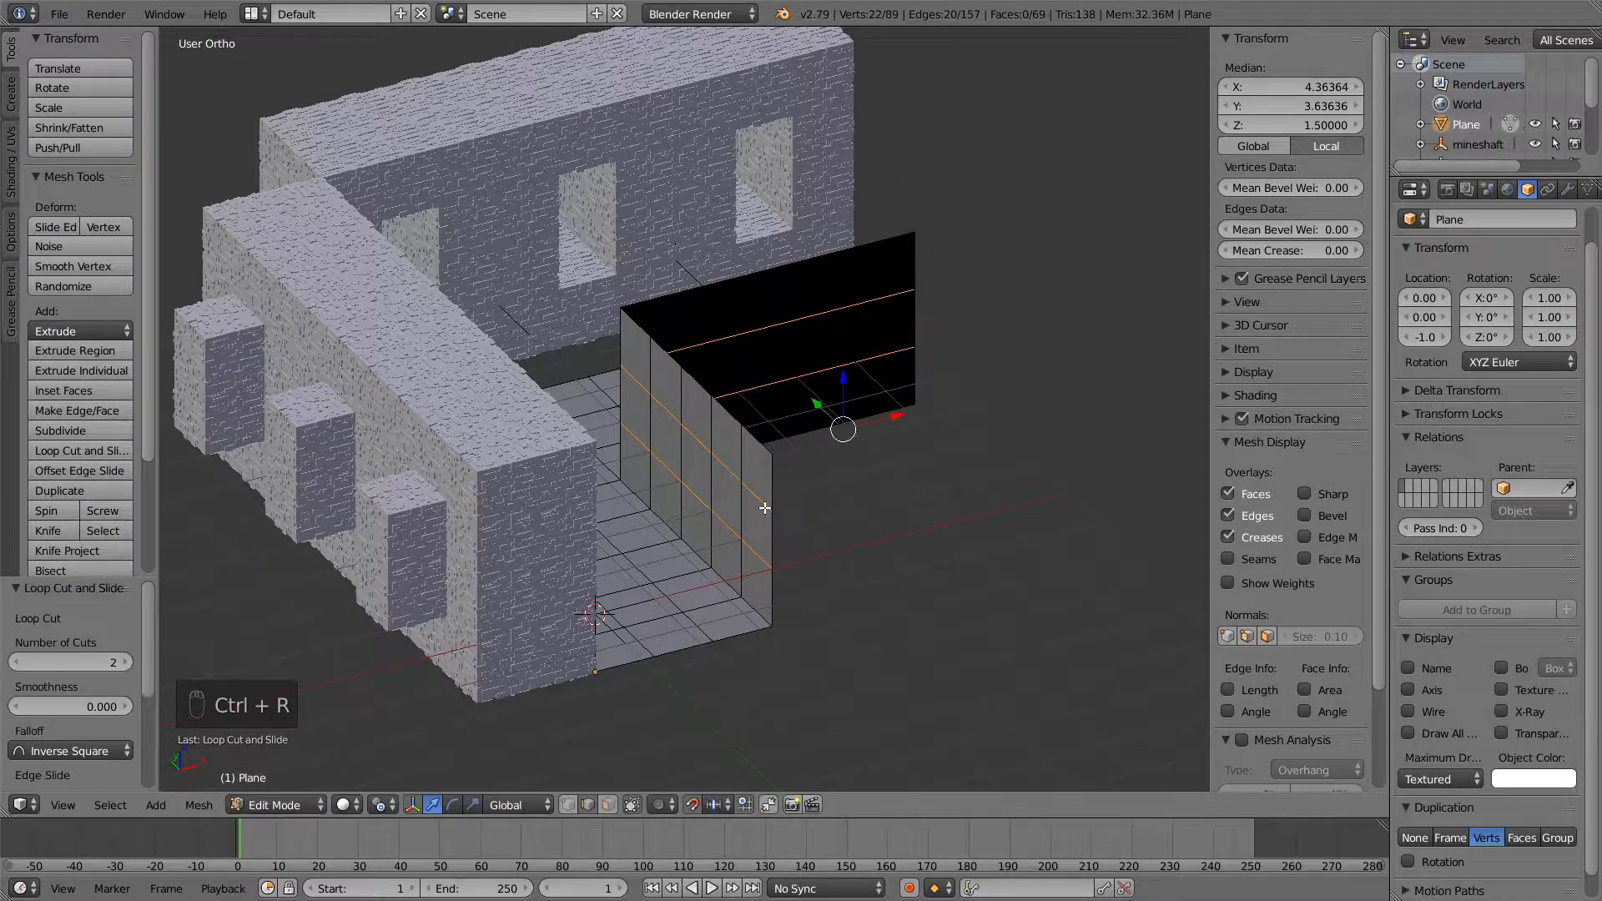
key(a)
middle_drag(819, 533, 776, 518)
key(Tab)
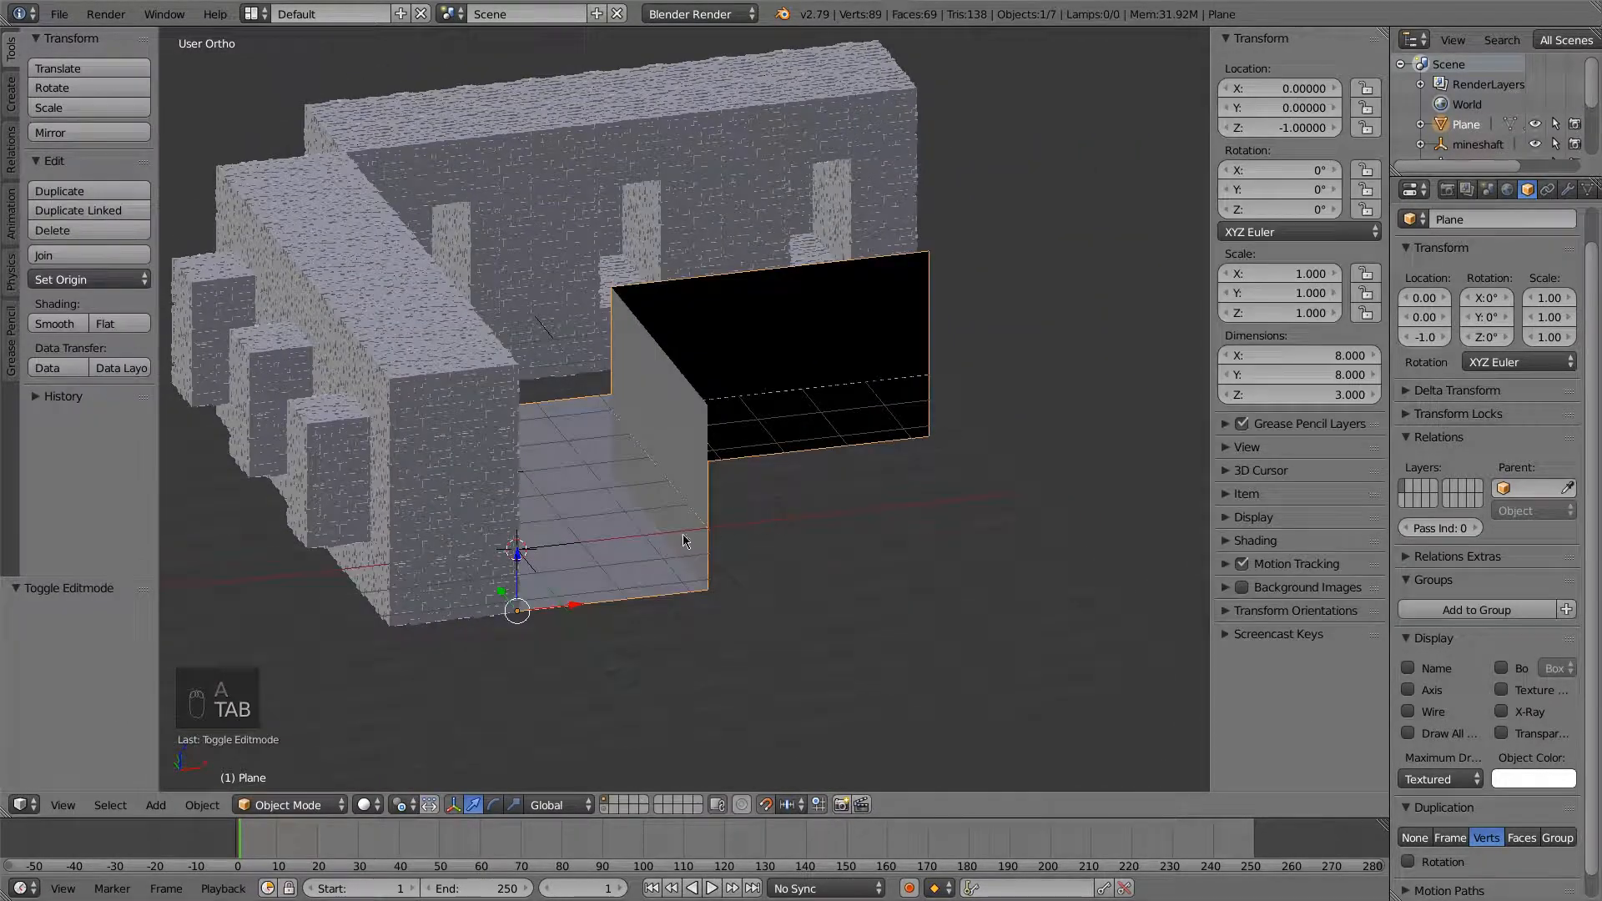
Temporarily show the stone block's layer to check the duplicated blocks on the floor and inner wall
shift+click(602, 809)
mouse_move(730, 573)
middle_down()
mouse_move(690, 568)
mouse_move(679, 547)
mouse_move(720, 633)
mouse_move(593, 608)
mouse_move(761, 608)
mouse_move(693, 554)
mouse_move(722, 589)
middle_up()
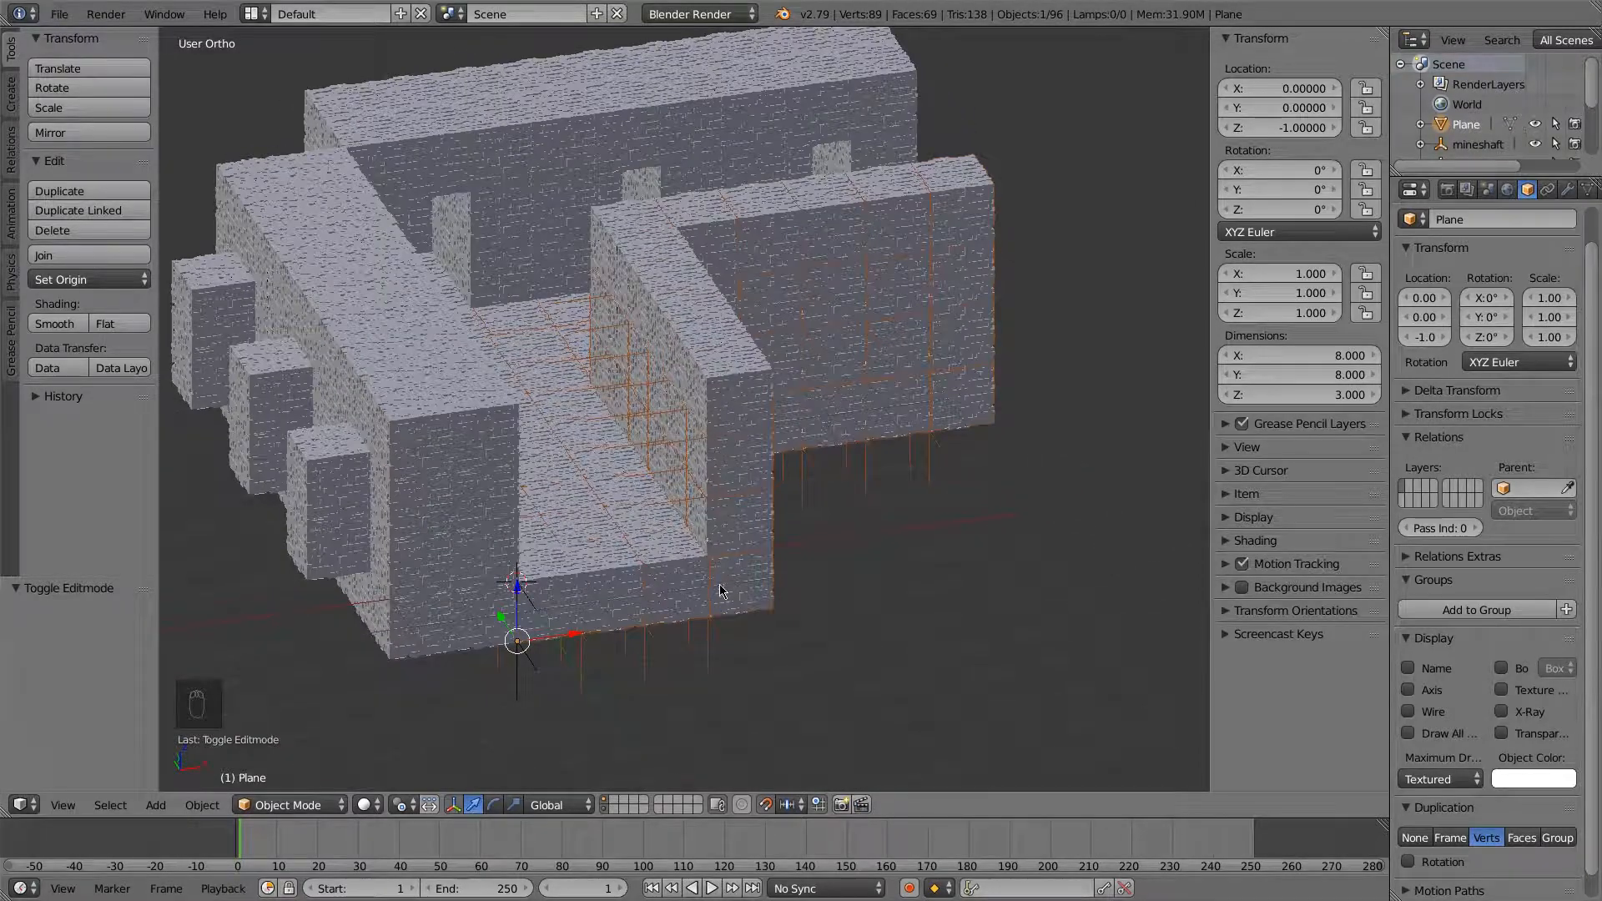
click(606, 810)
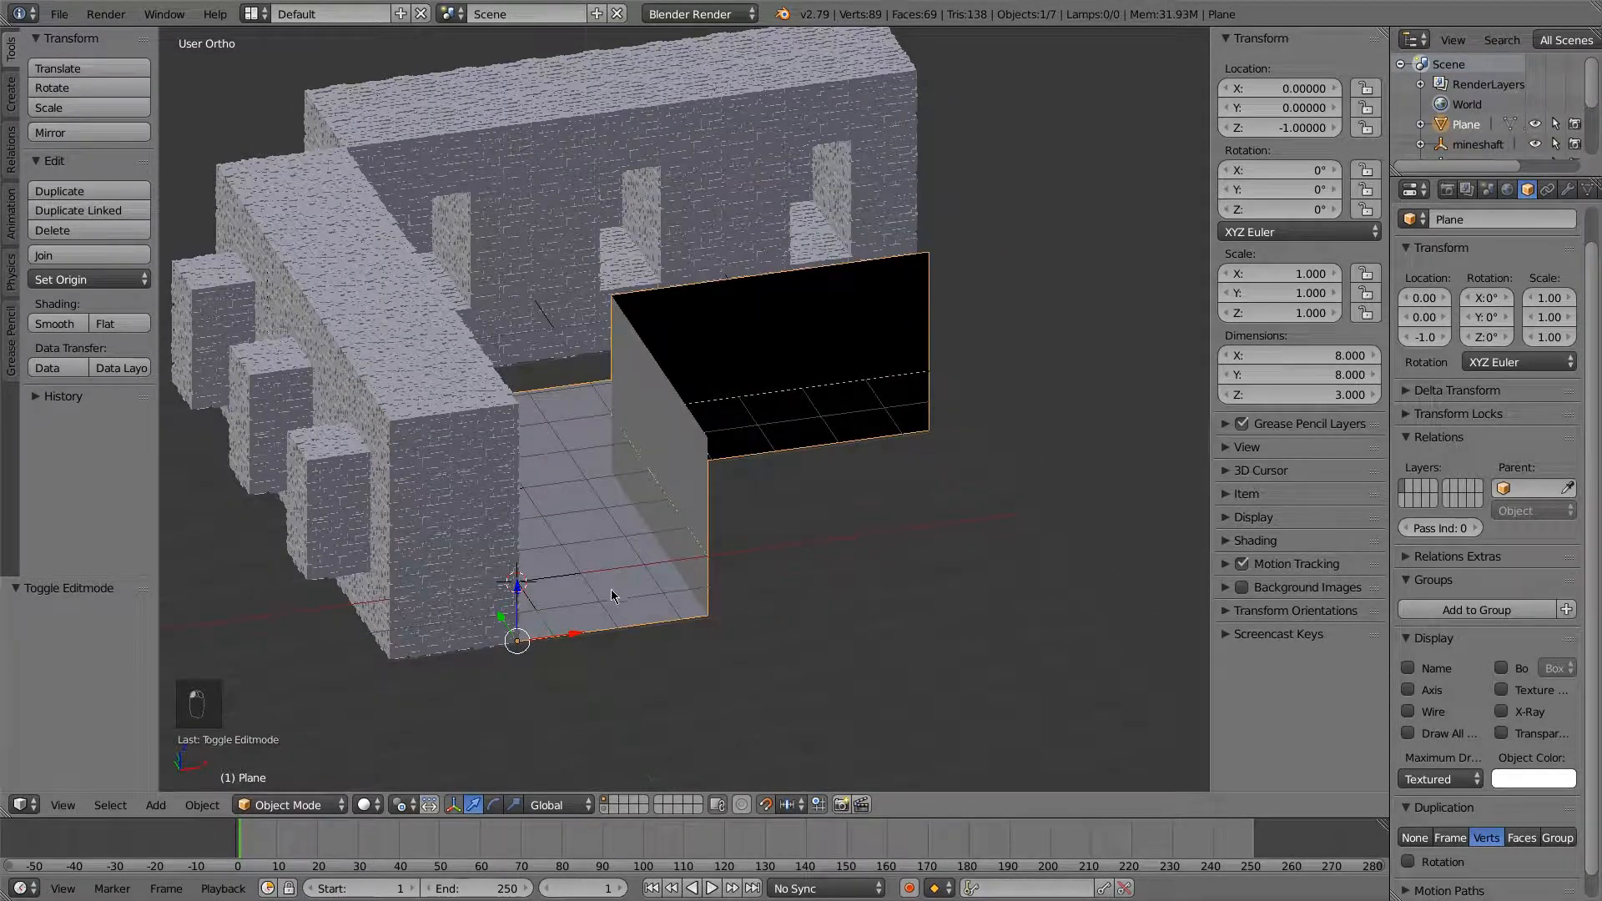
Box-select all floor vertices in wireframe, duplicate them 4 units up along Z as a ceiling, and return to solid Object Mode
key(Tab)
middle_drag(629, 595, 617, 558)
key(ctrl+Tab)
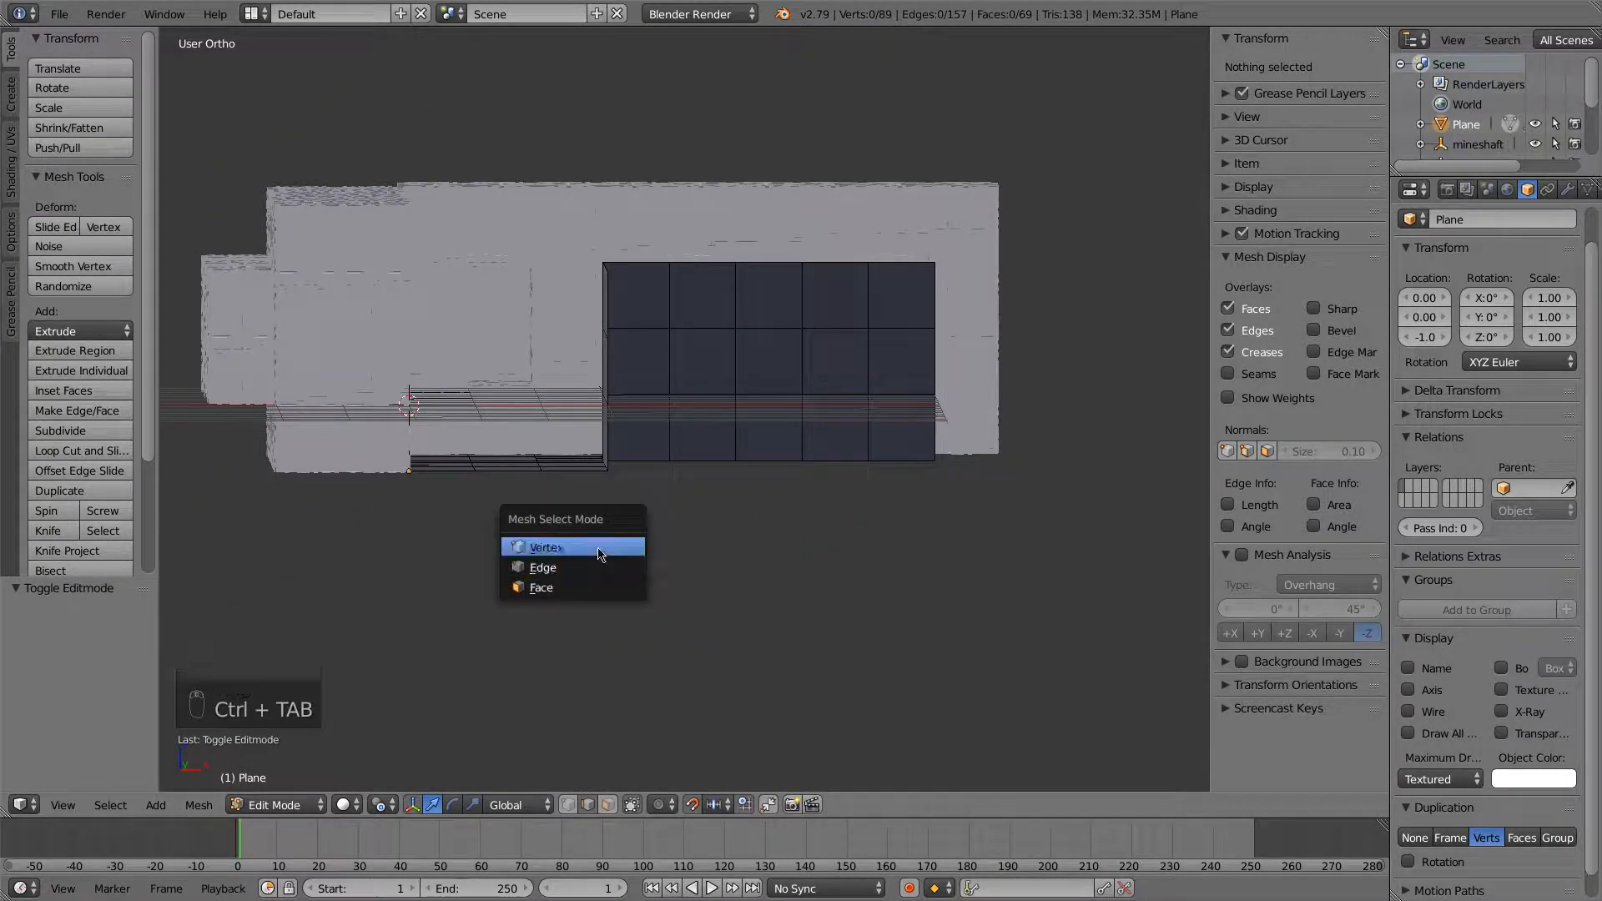
click(597, 545)
key(KP_1)
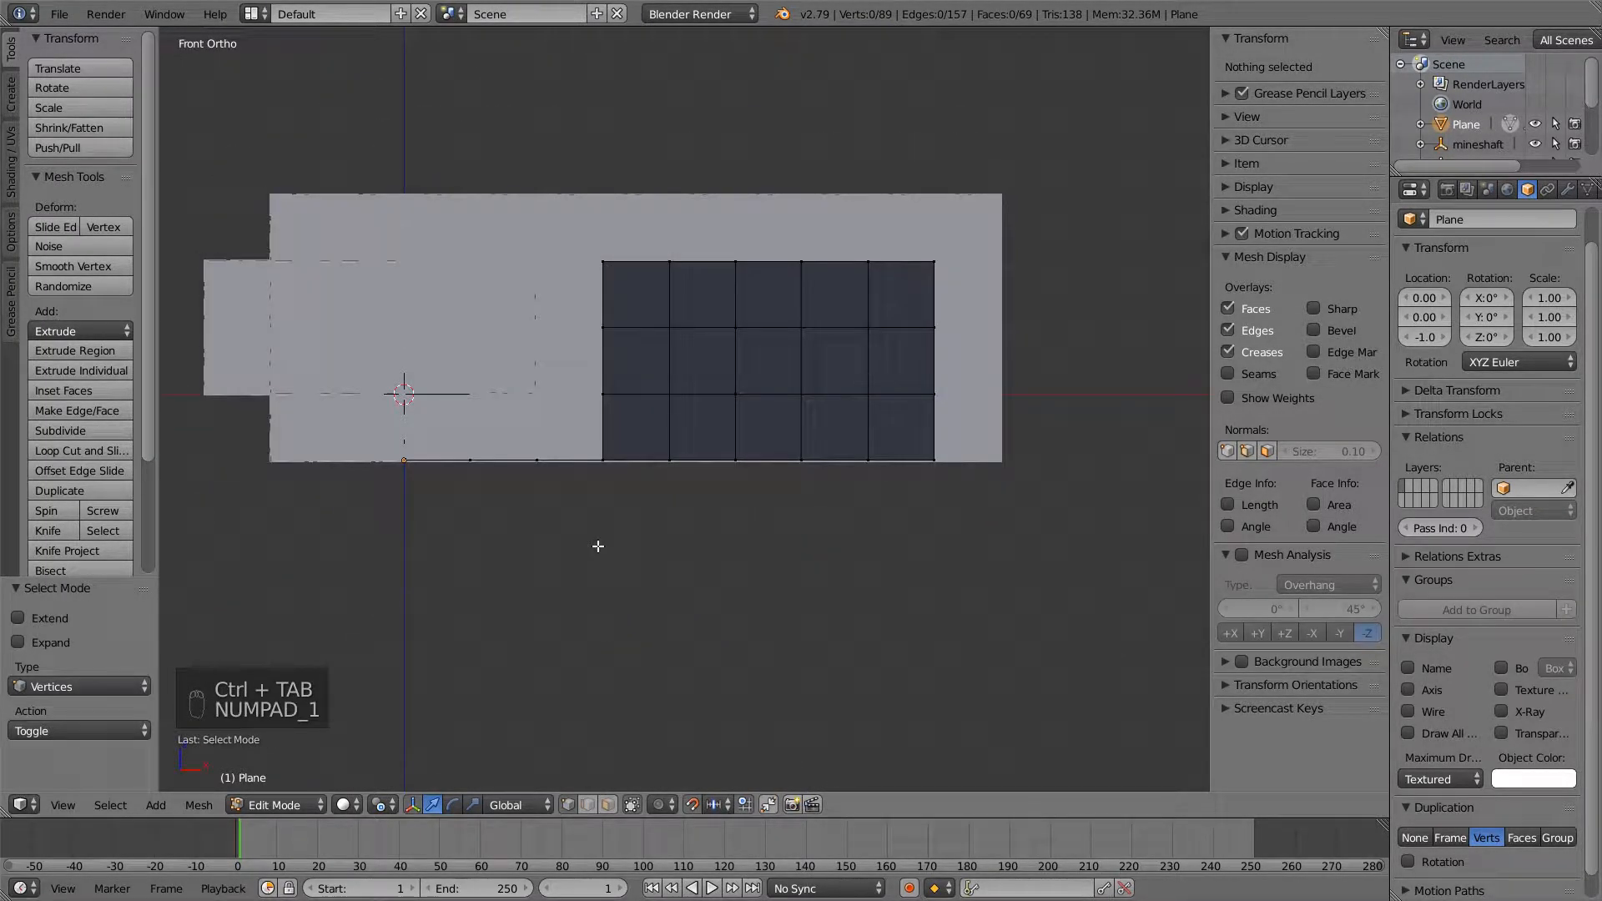
key(z)
key(b)
drag(329, 455, 1114, 503)
middle_drag(509, 461, 585, 508)
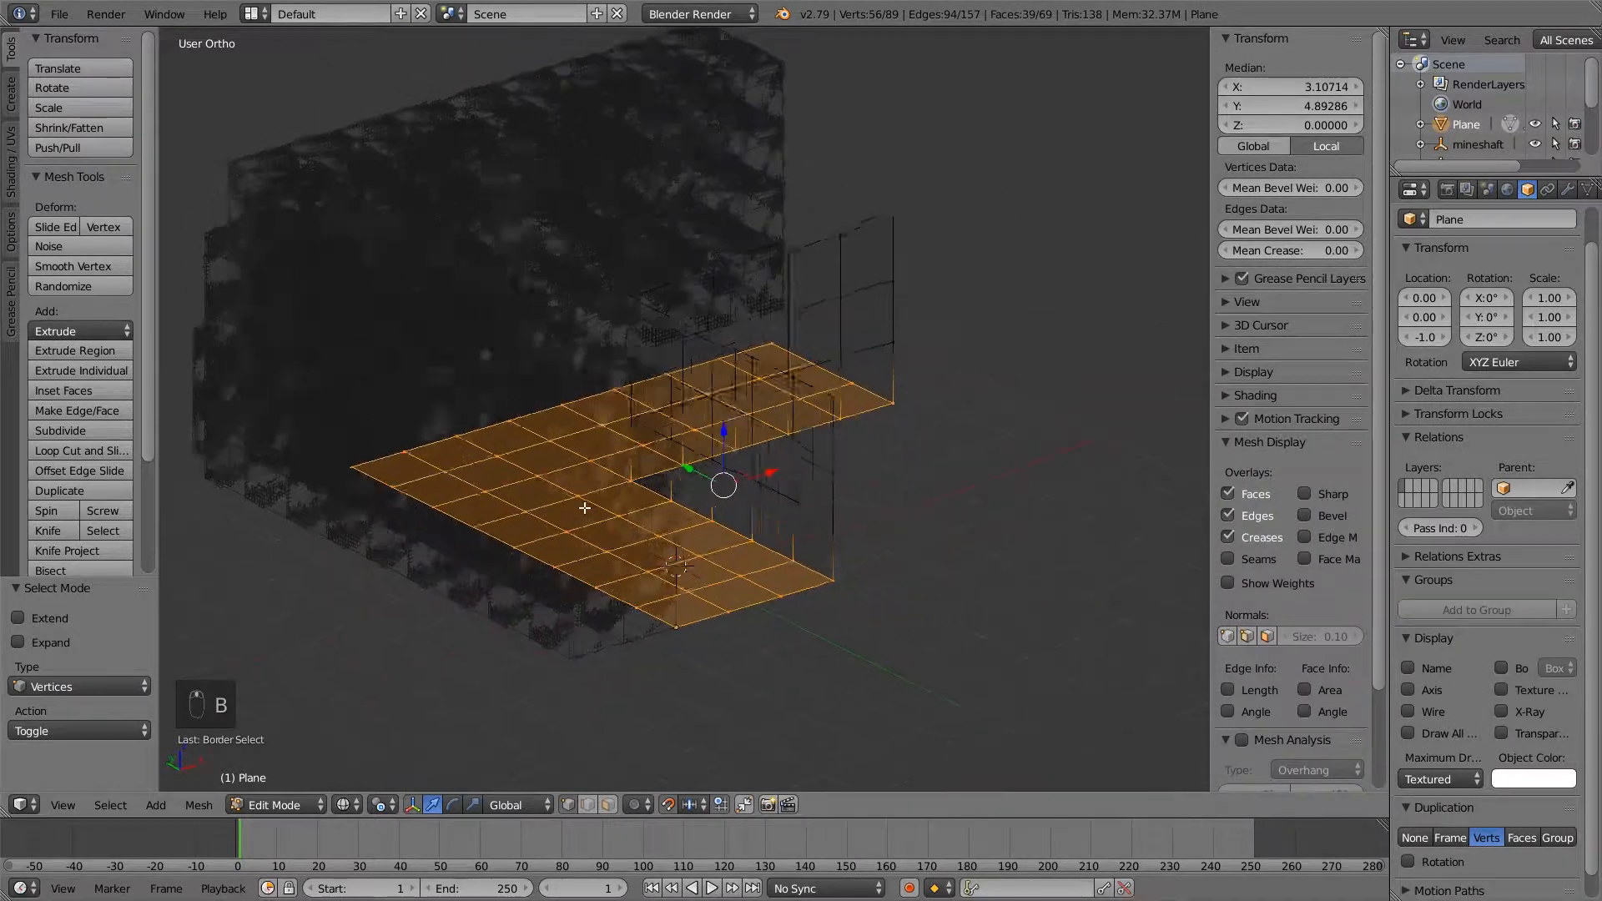
key(KP_1)
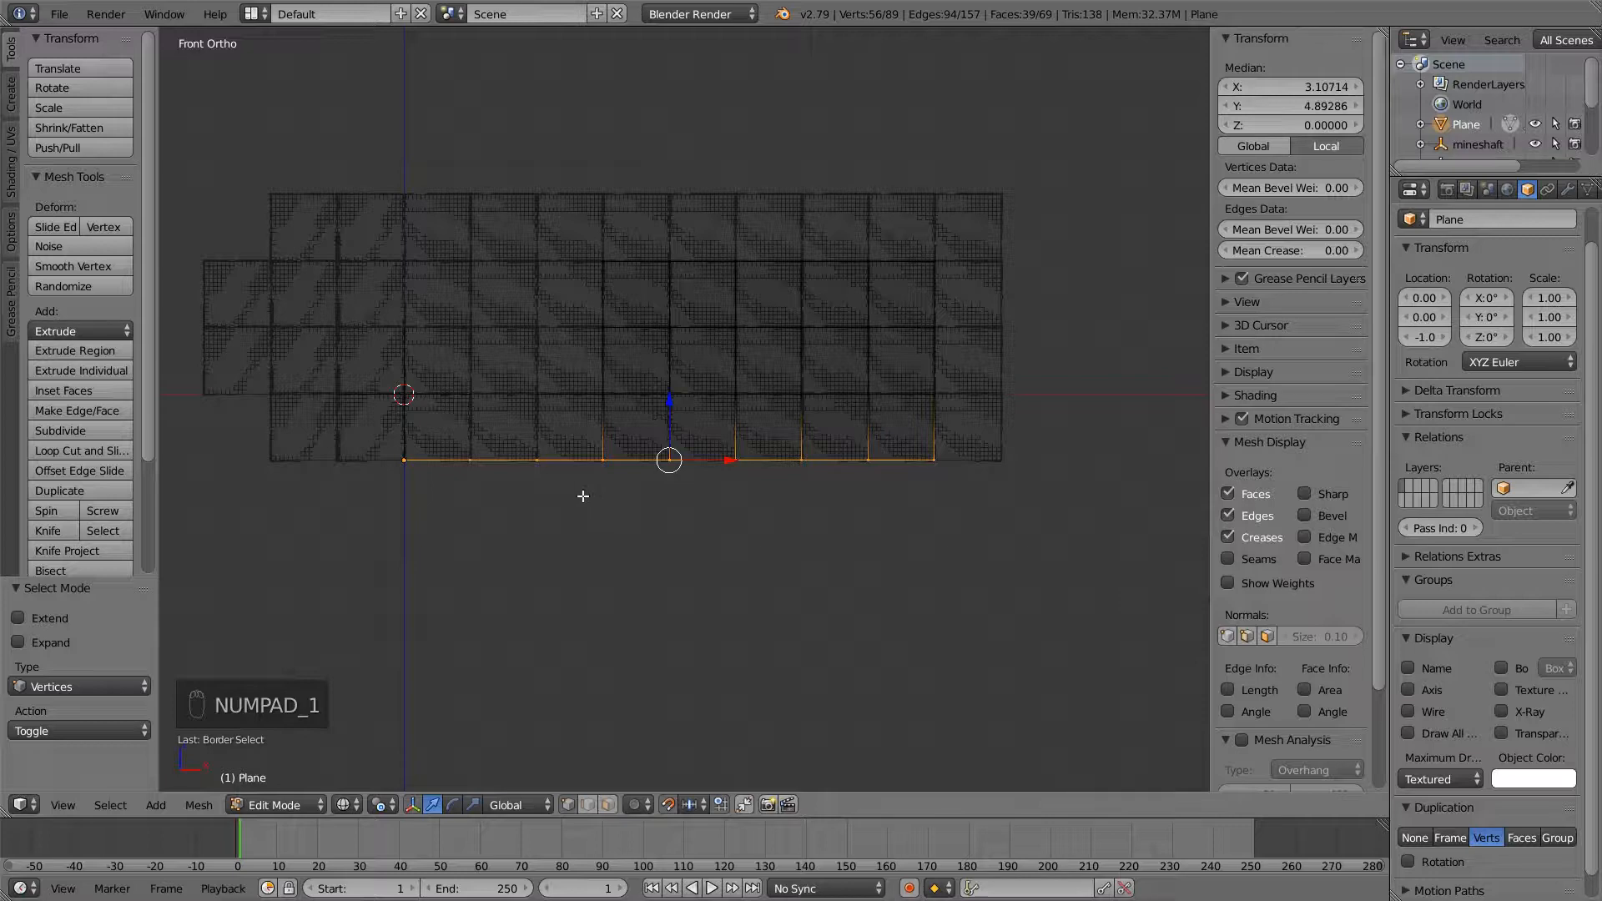
key(shift+d)
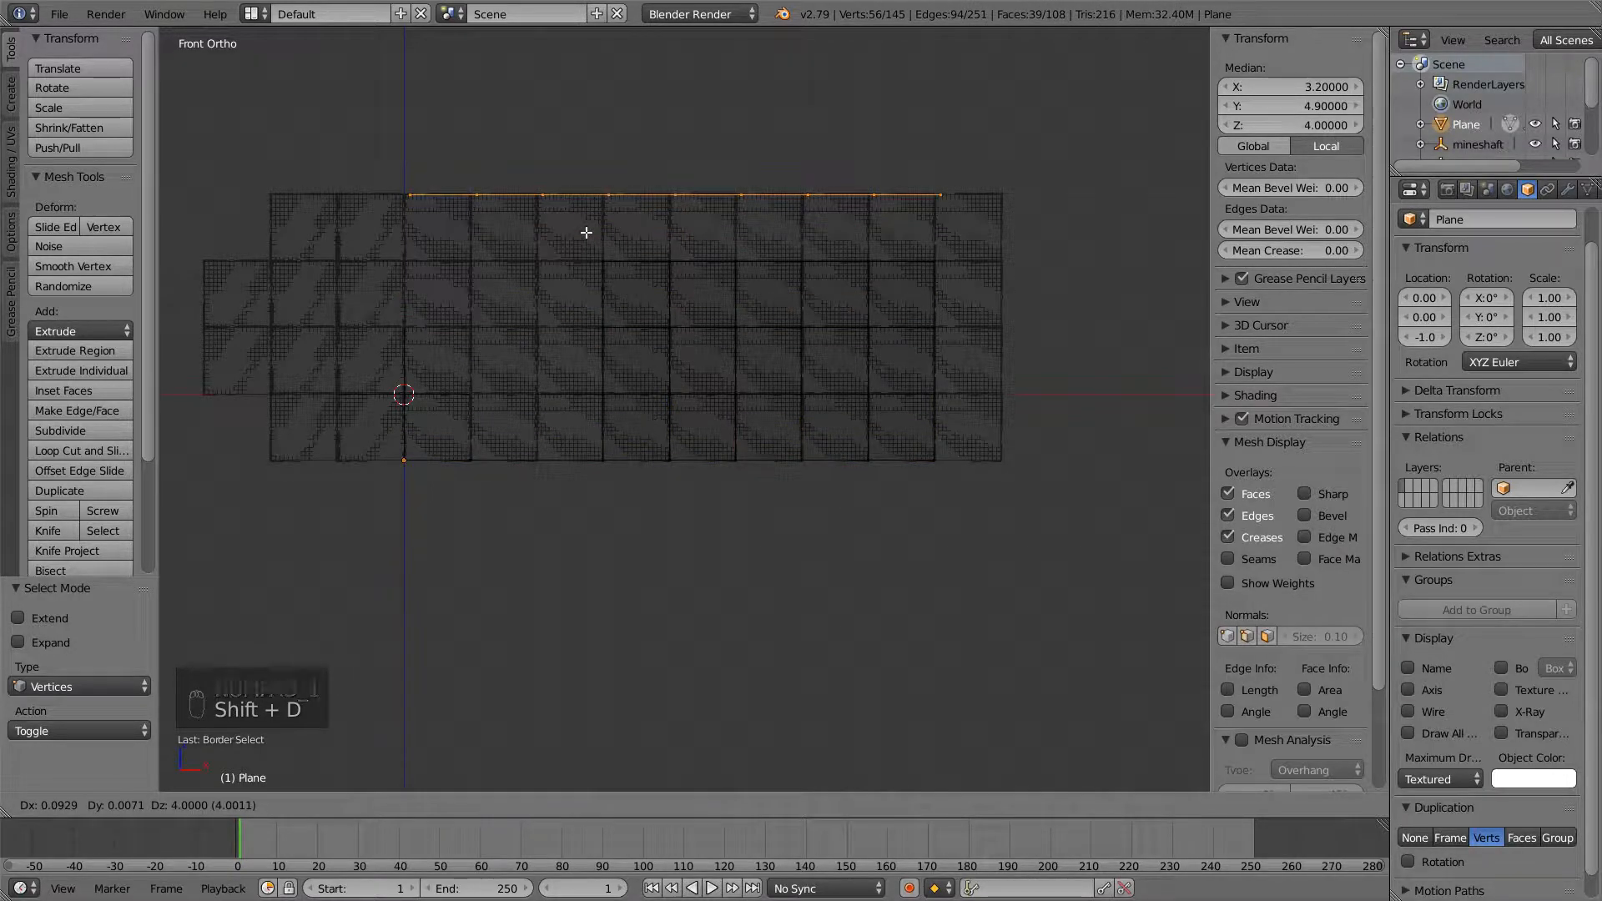
key(z)
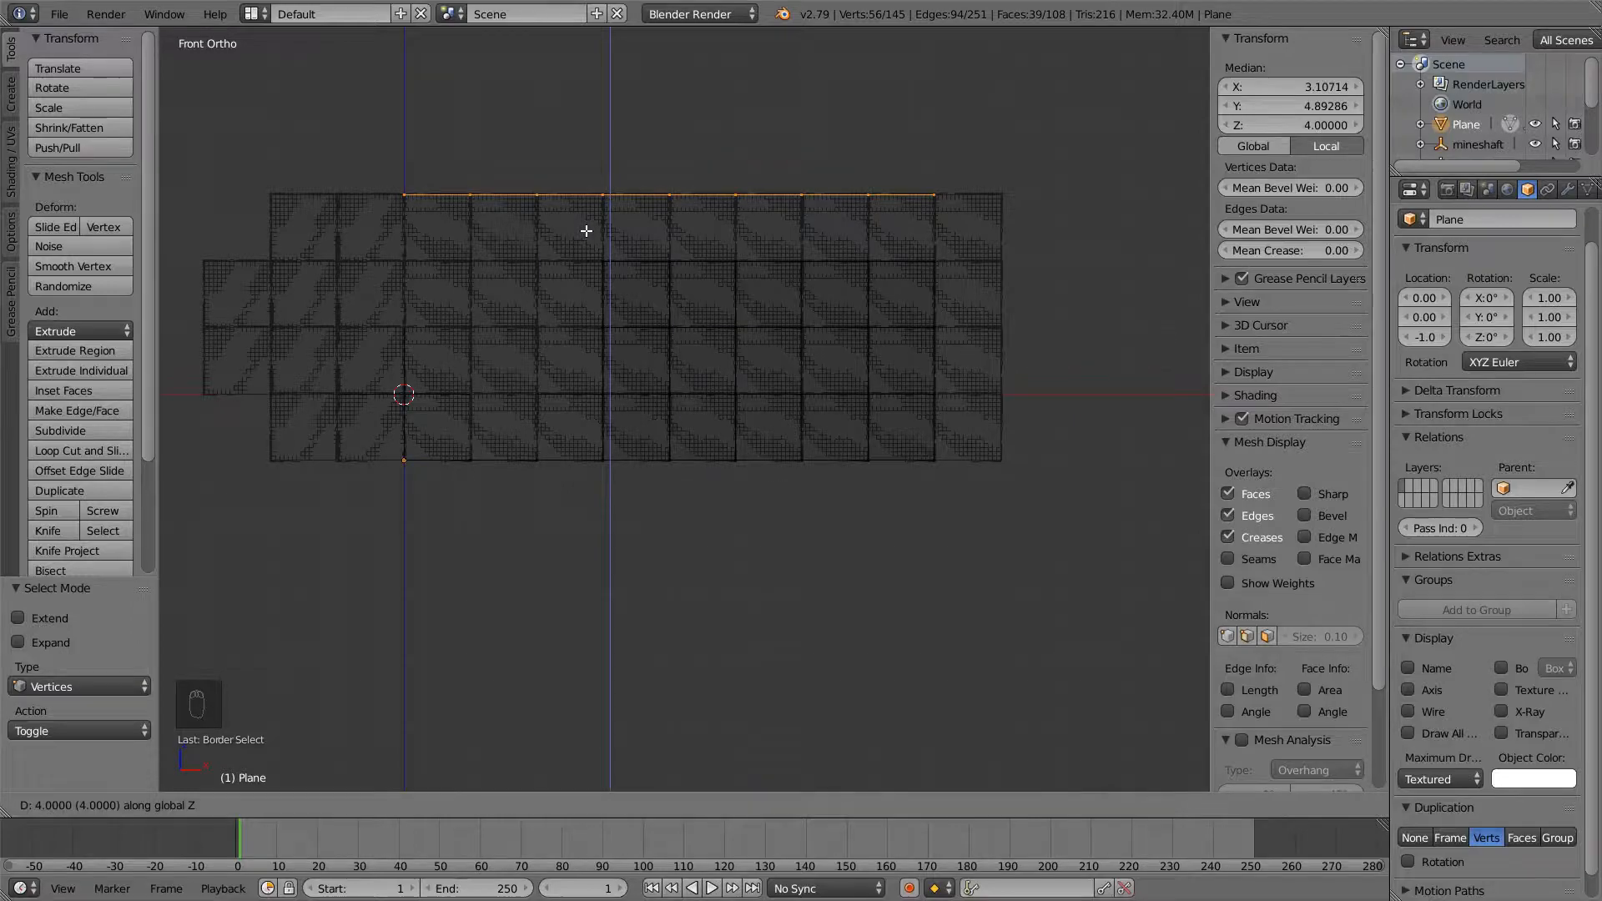
click(586, 231)
middle_drag(483, 325, 455, 370)
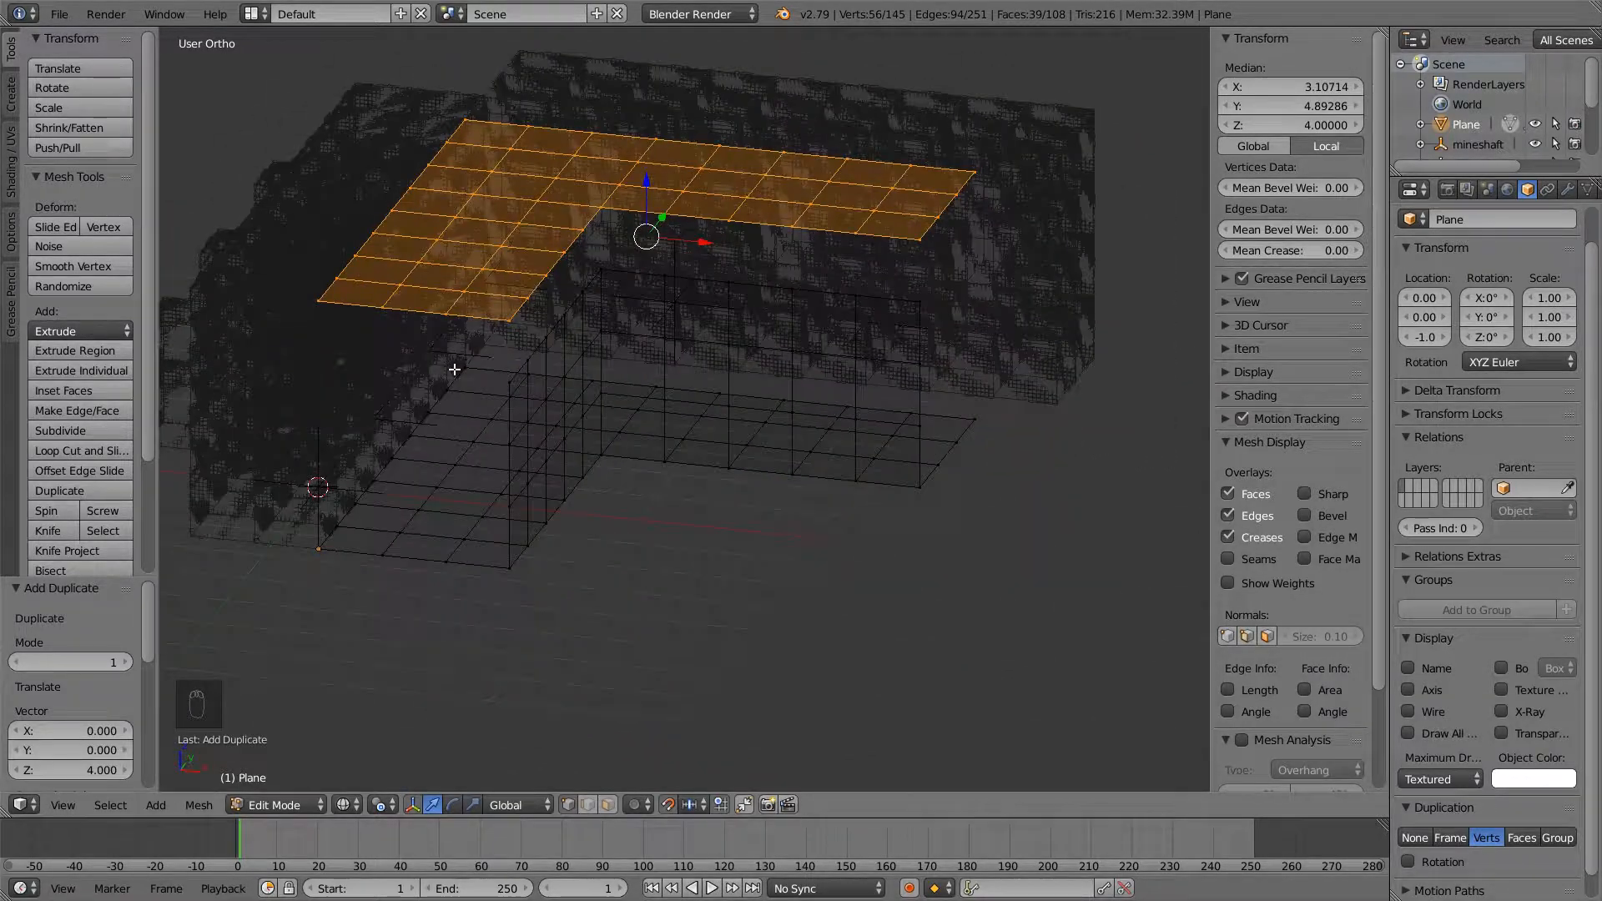
key(Tab)
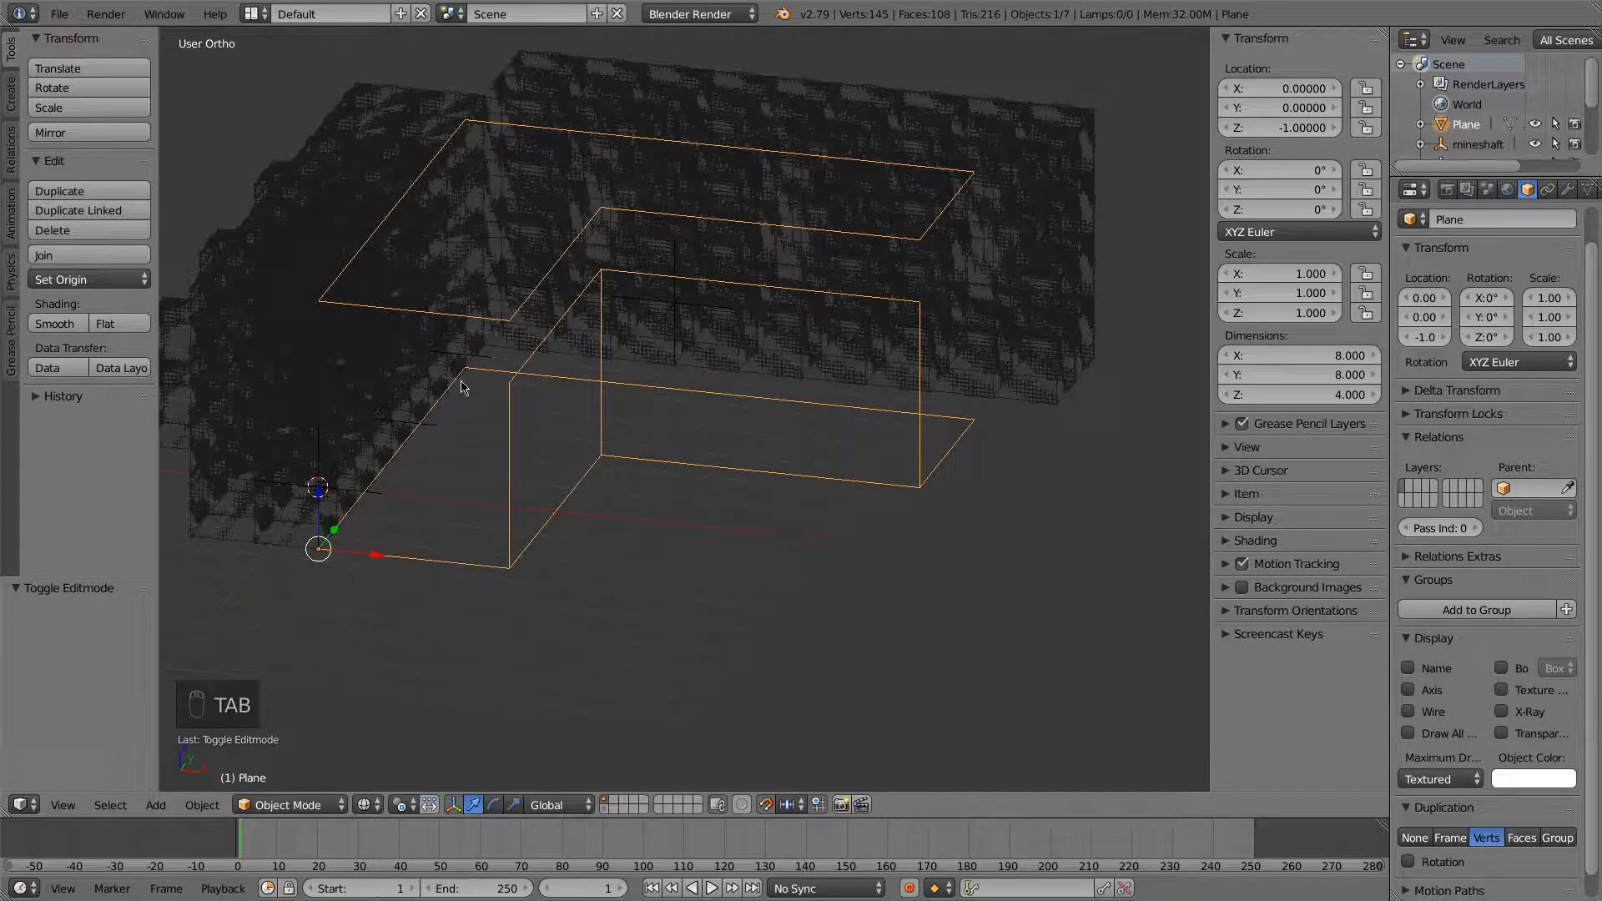
key(z)
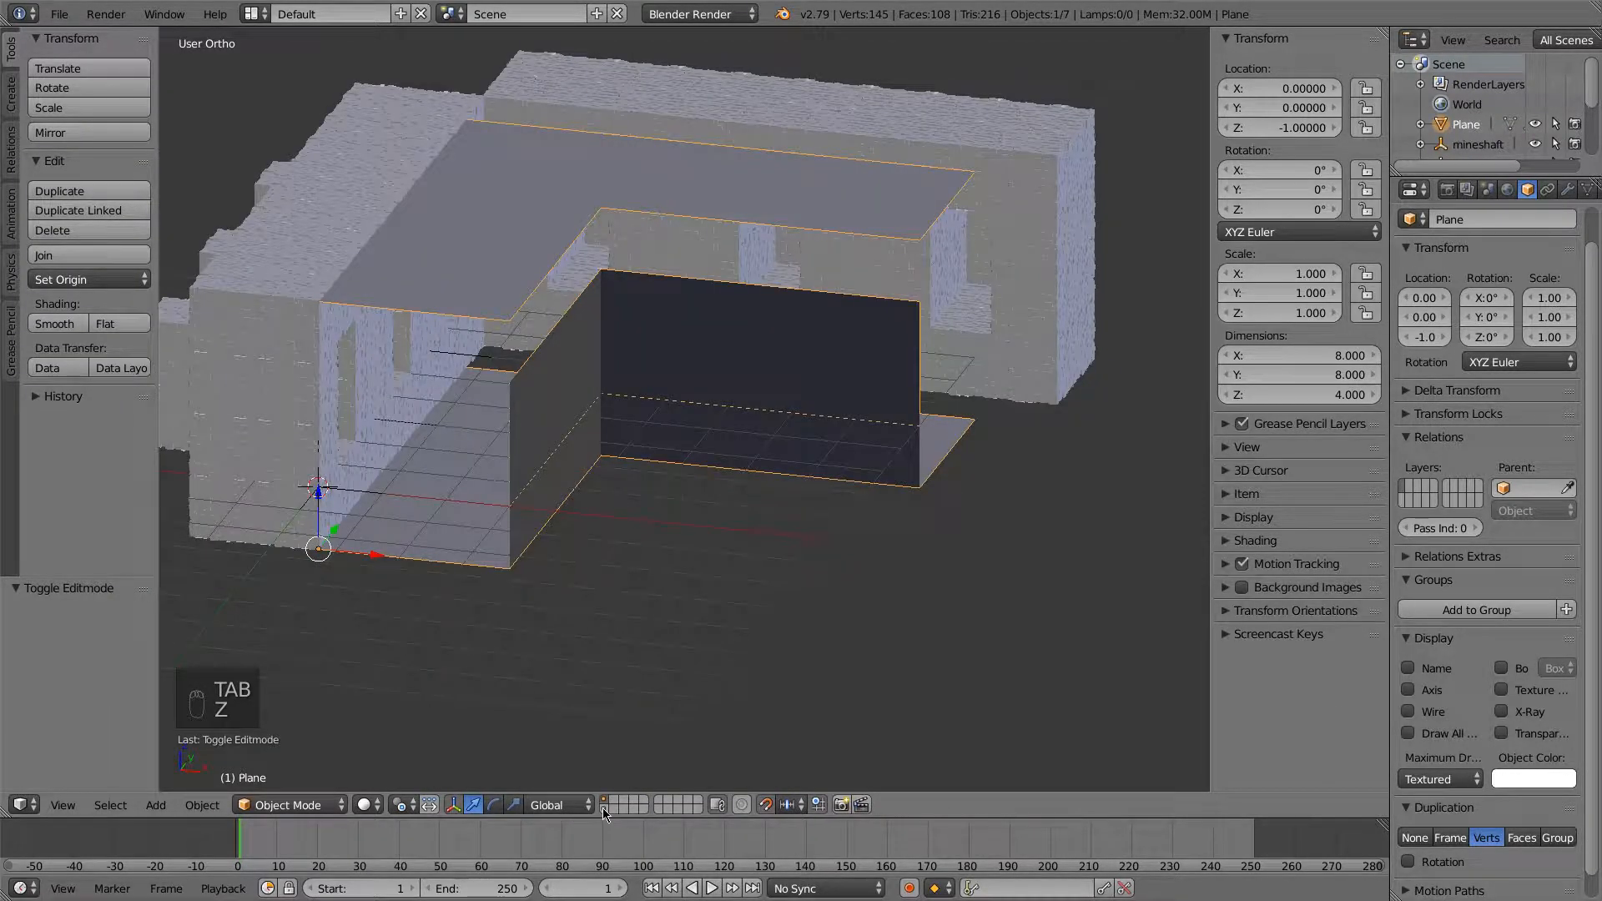
Add a camera at the tunnel's entrance corner, at the scene origin, and look through it
middle_drag(584, 751, 602, 488)
scroll(574, 458, up, 1)
middle_drag(529, 428, 574, 450)
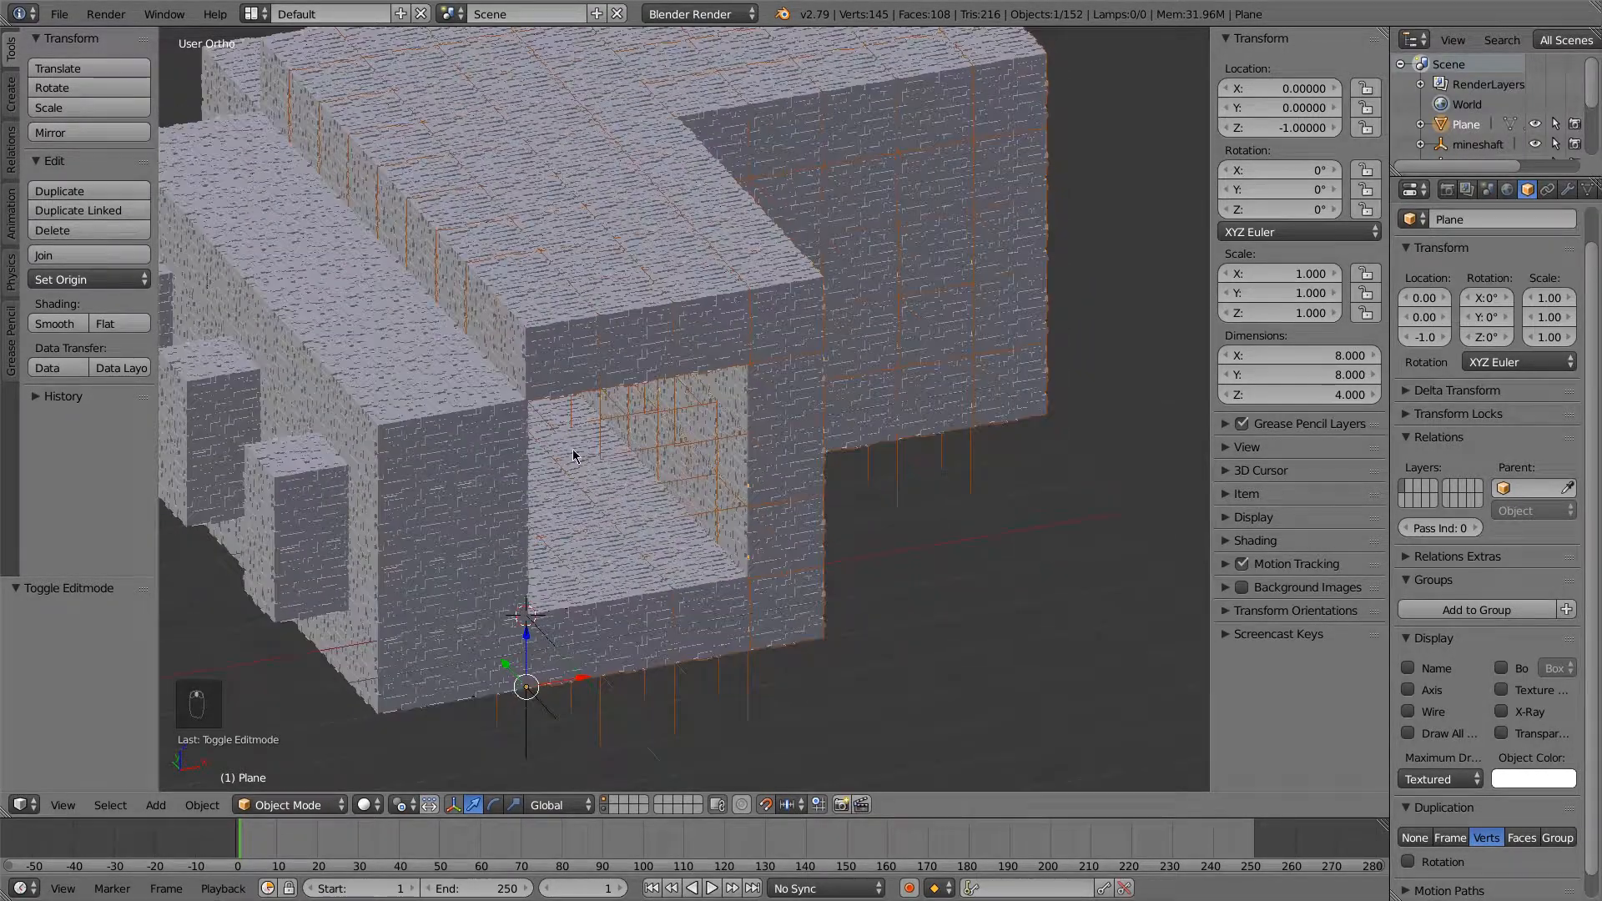
key(KP_0)
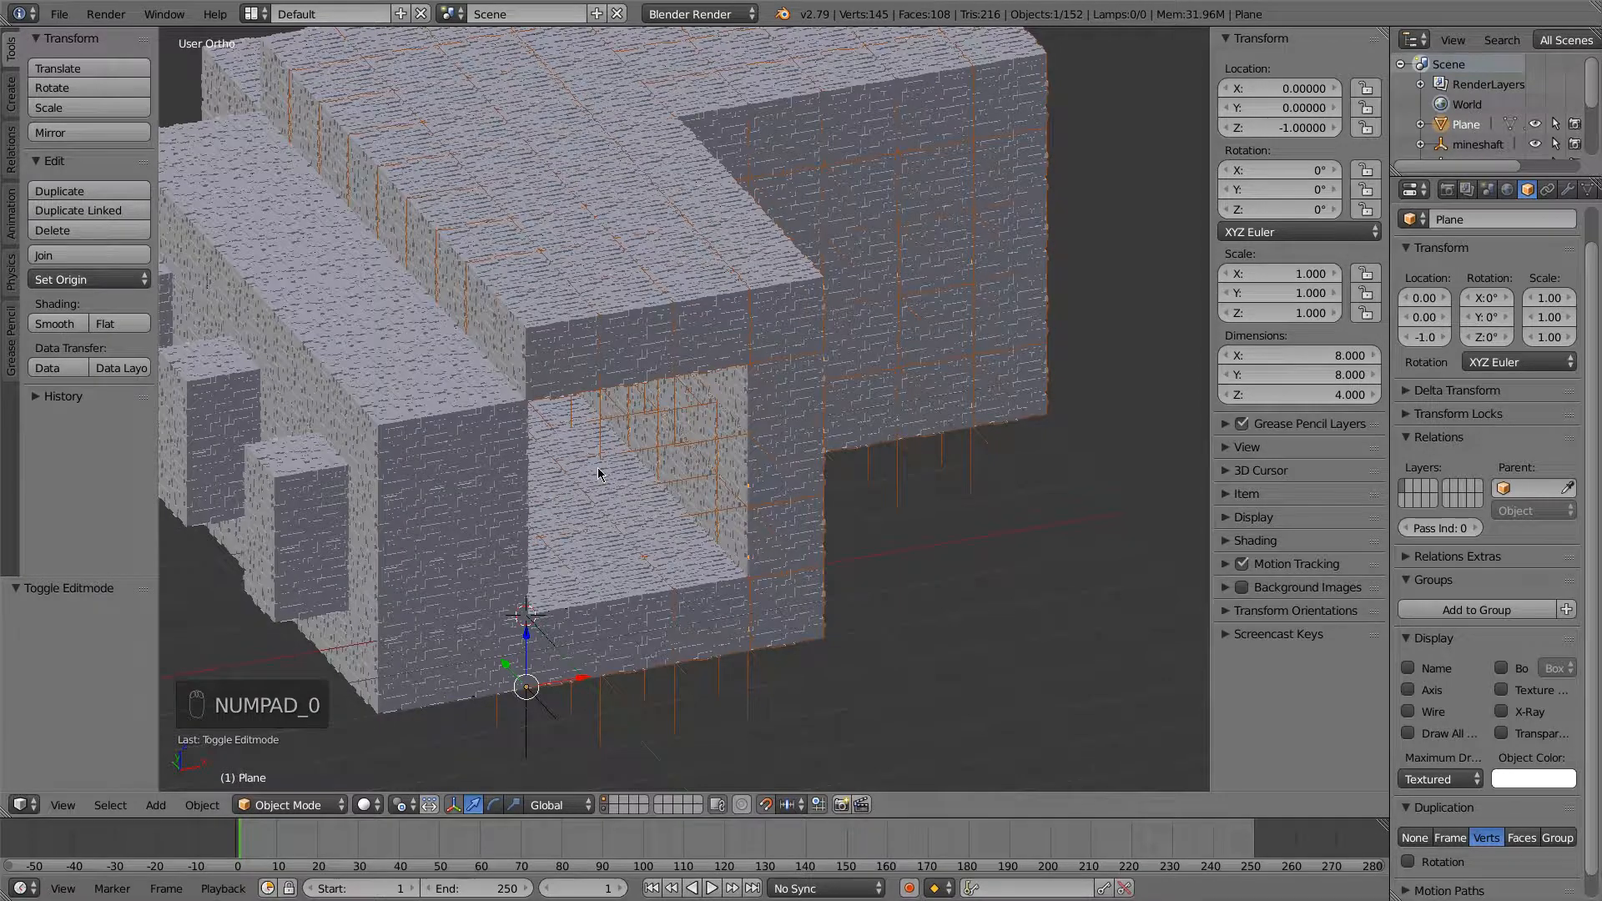
key(shift+a)
click(547, 674)
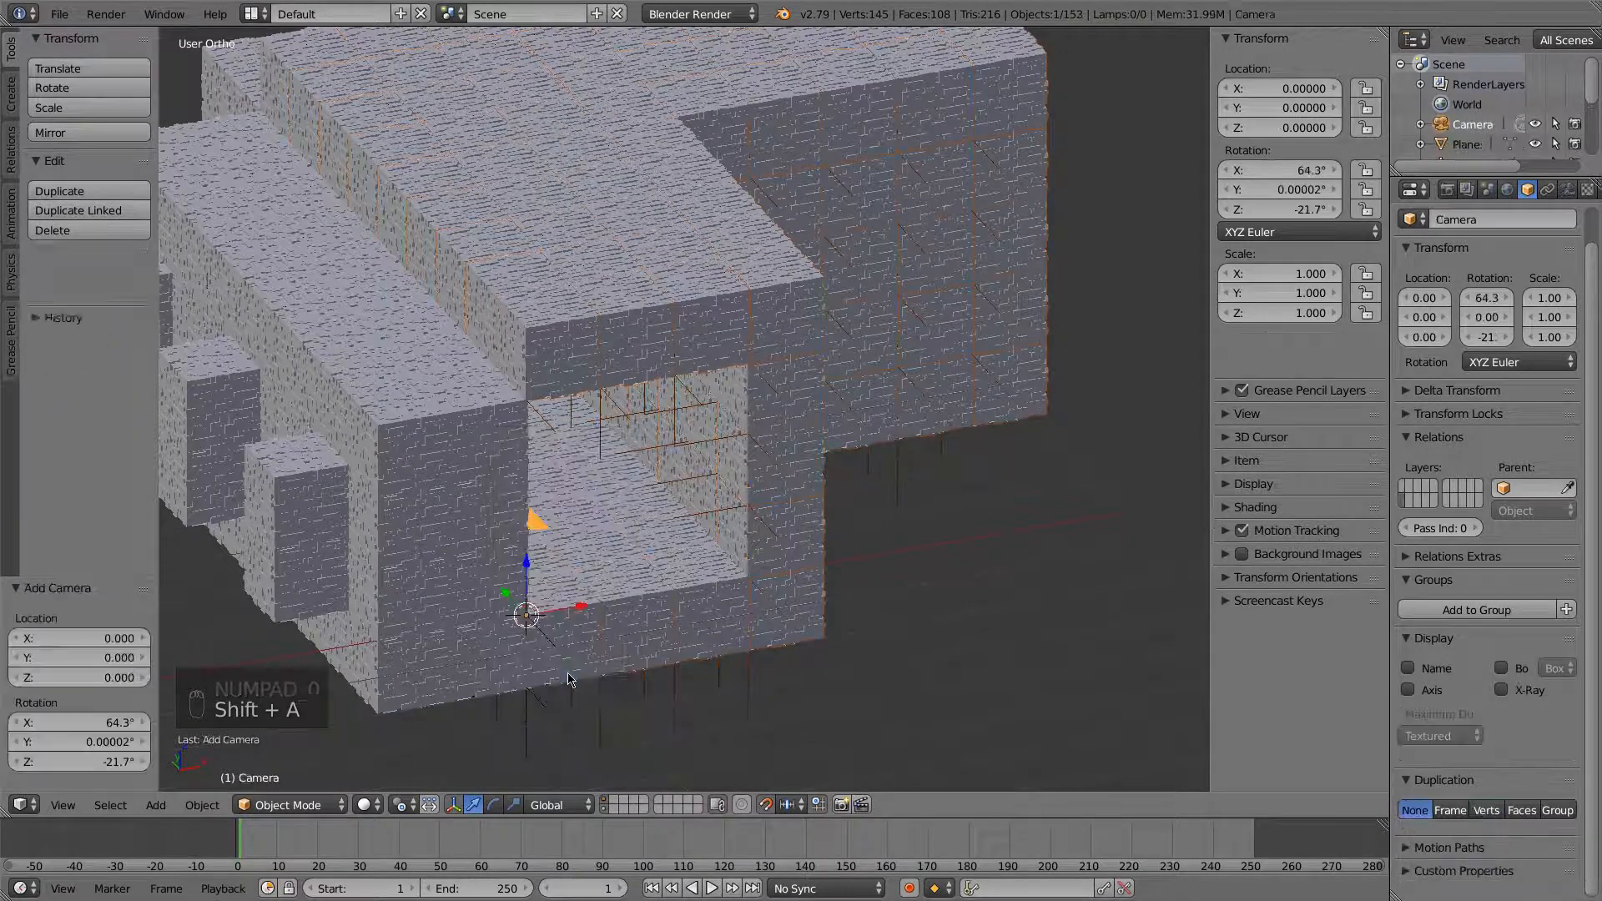
key(KP_0)
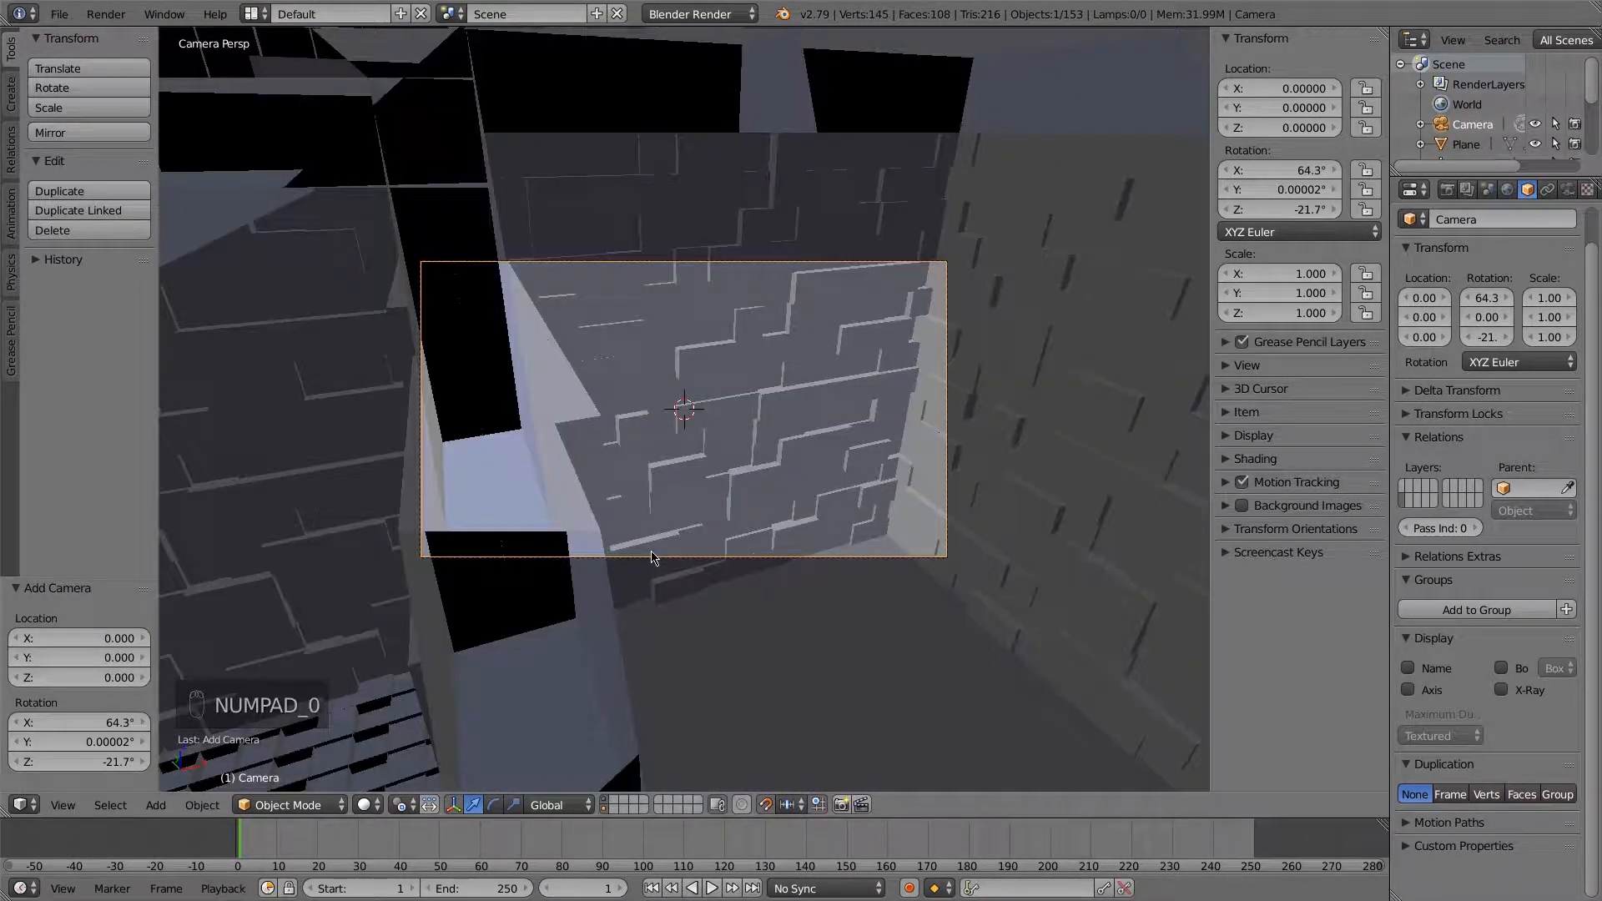
Fly the camera to about X 0.38, Y -0.06, Z 1.49, facing down the tunnel toward the turn, and fit its frame to the view
key(shift+f)
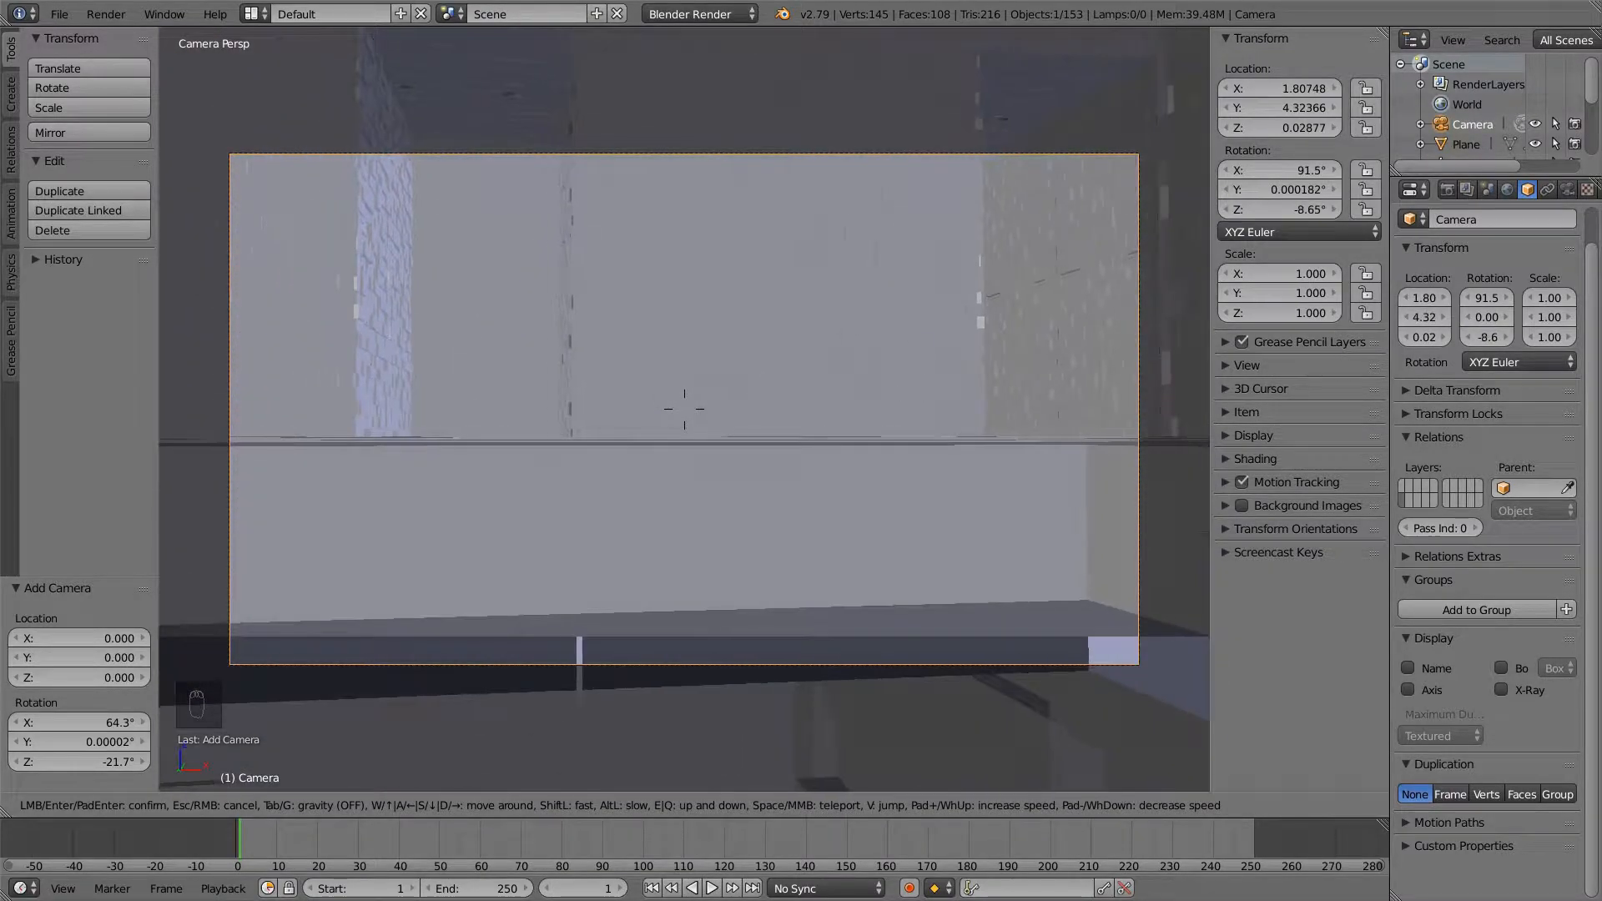
key(e)
key(e)
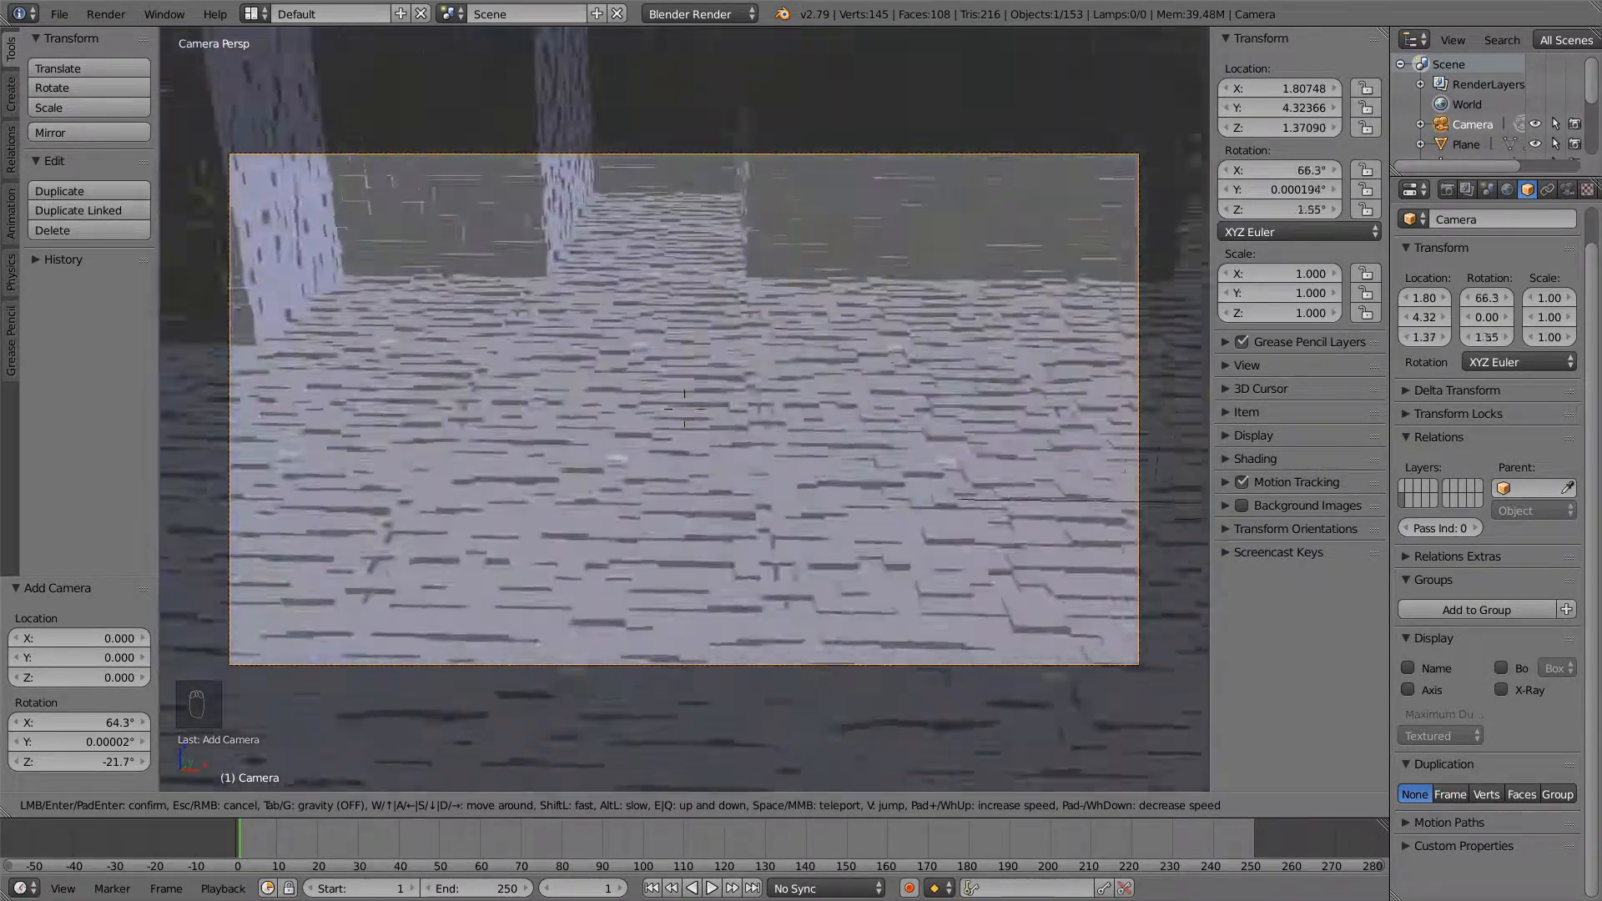
key(s)
key(s)
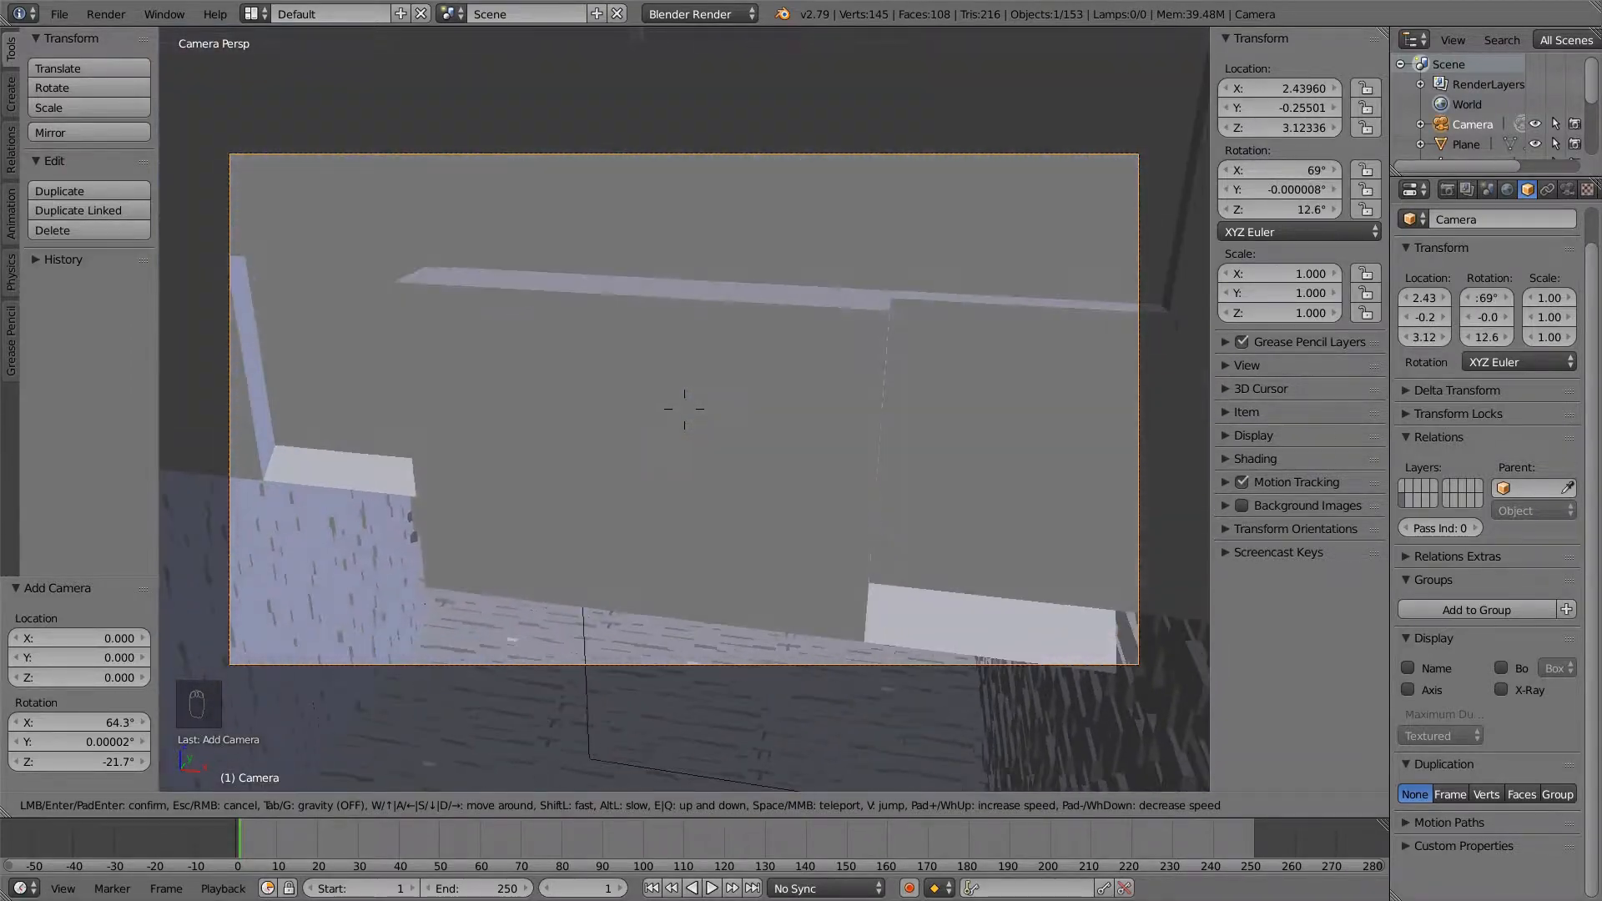
key(q)
key(a)
key(a)
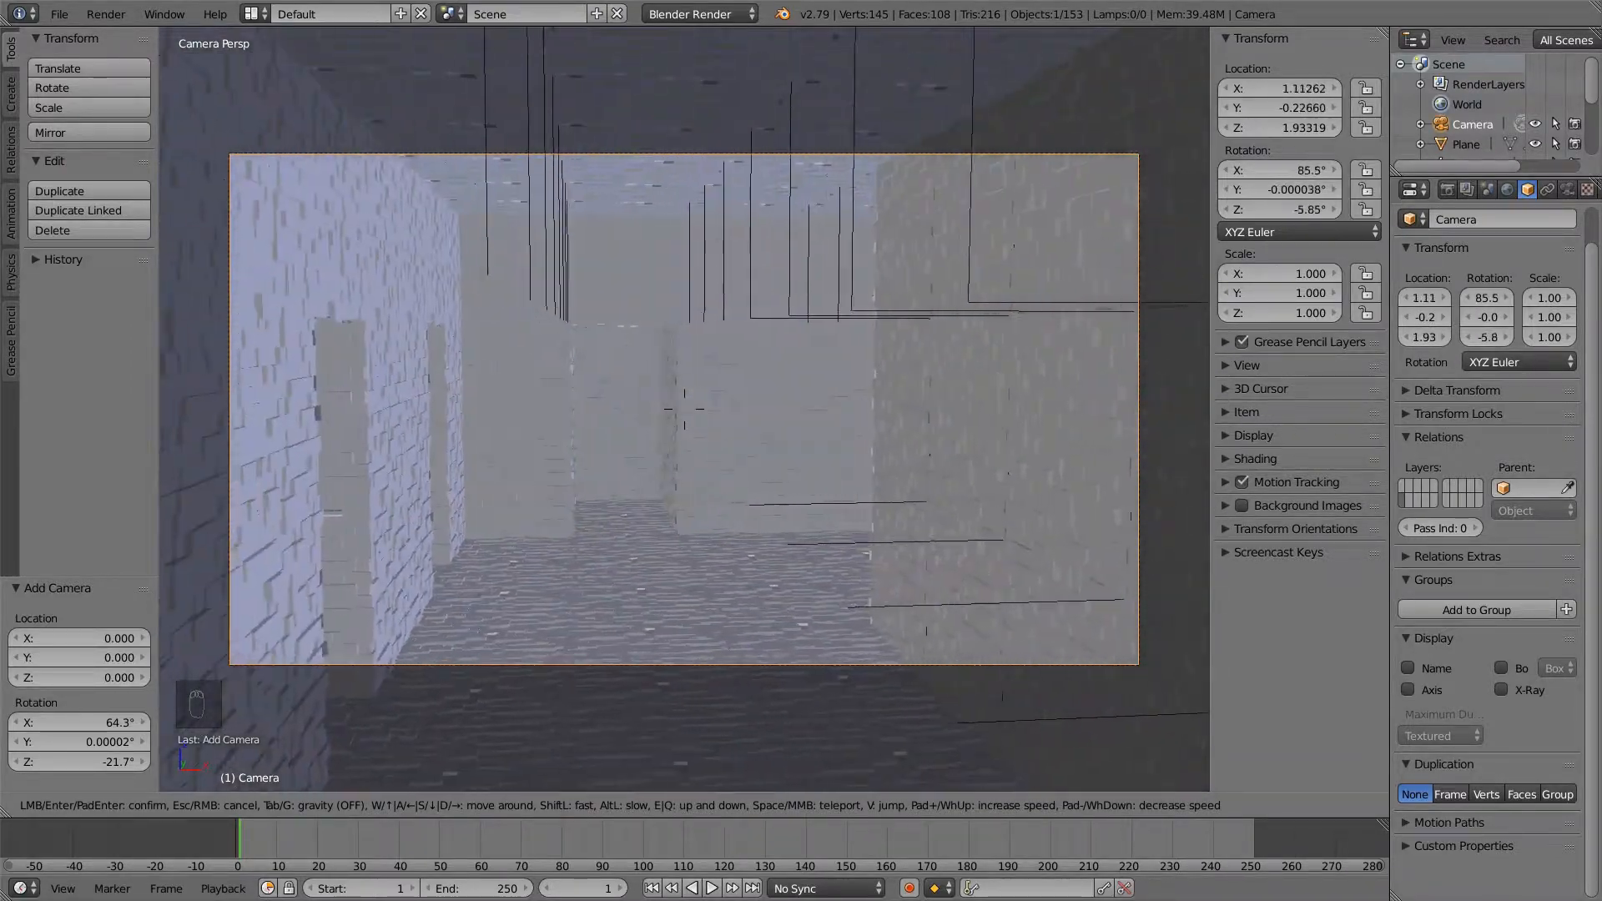
key(q)
key(a)
key(a)
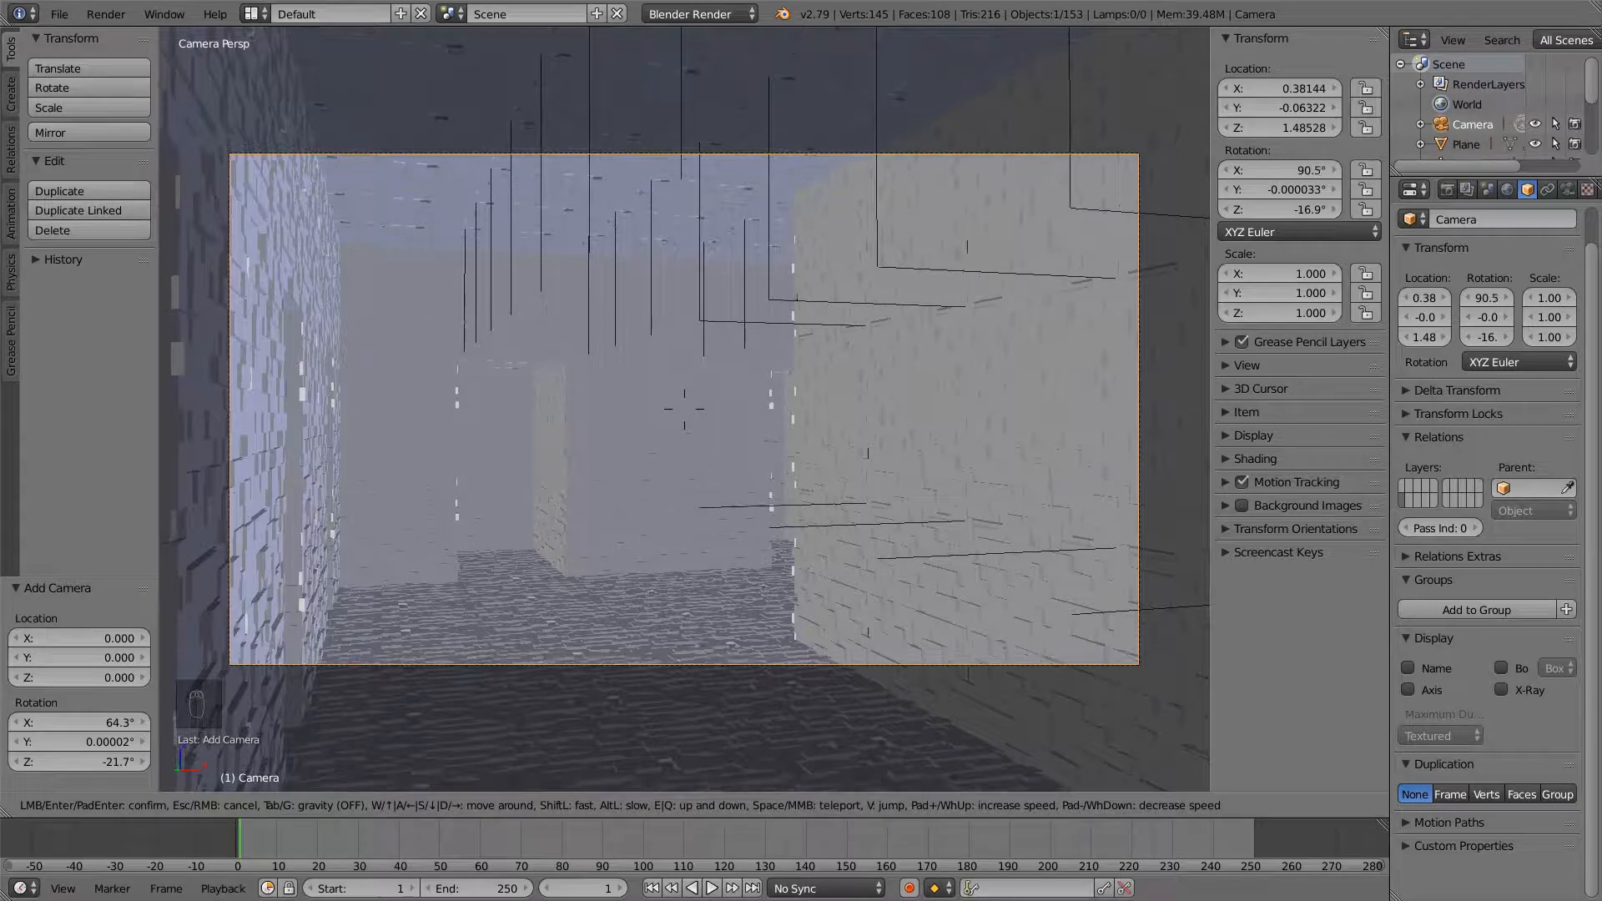
click(684, 408)
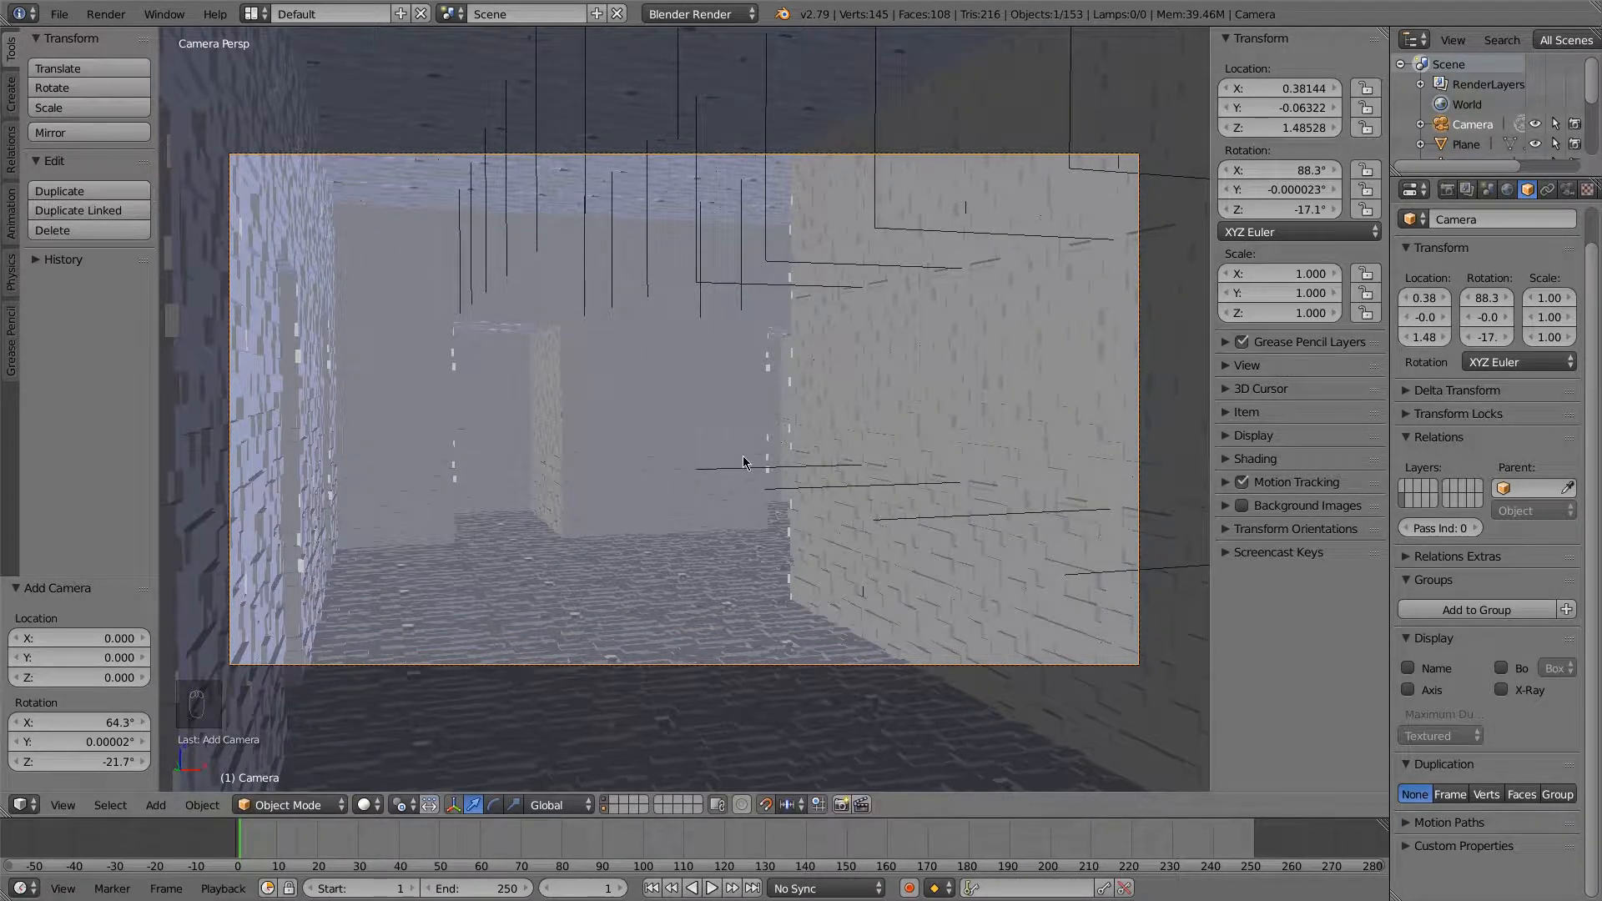
key(Home)
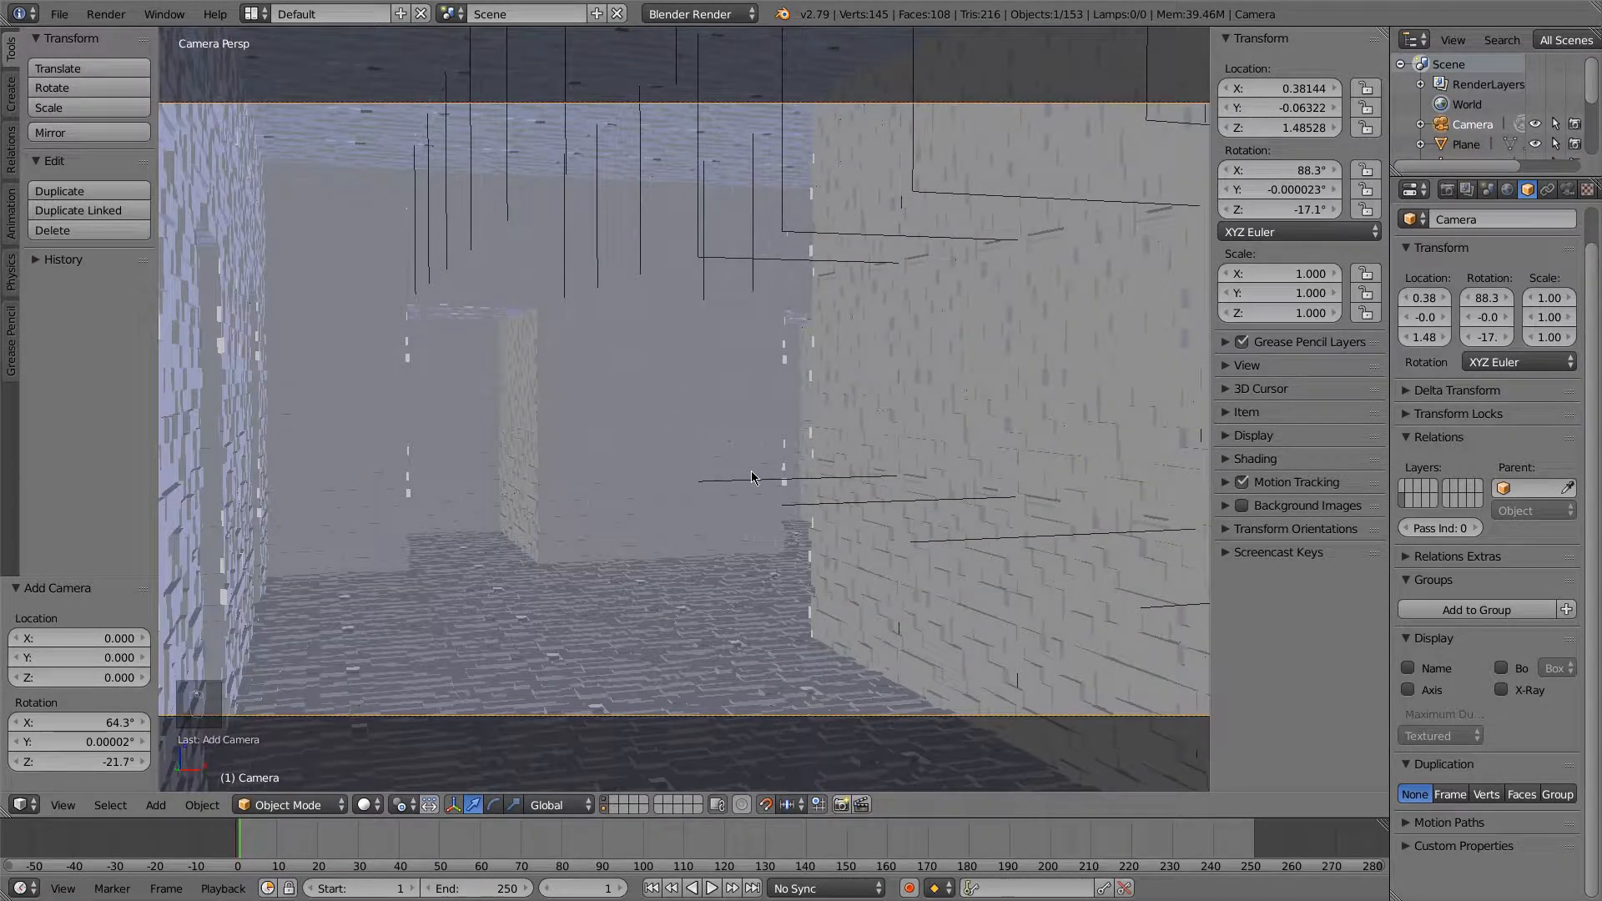
Enable Ambient Occlusion in the viewport shading and check the stone walls up close and through the camera
middle_drag(750, 478, 703, 490)
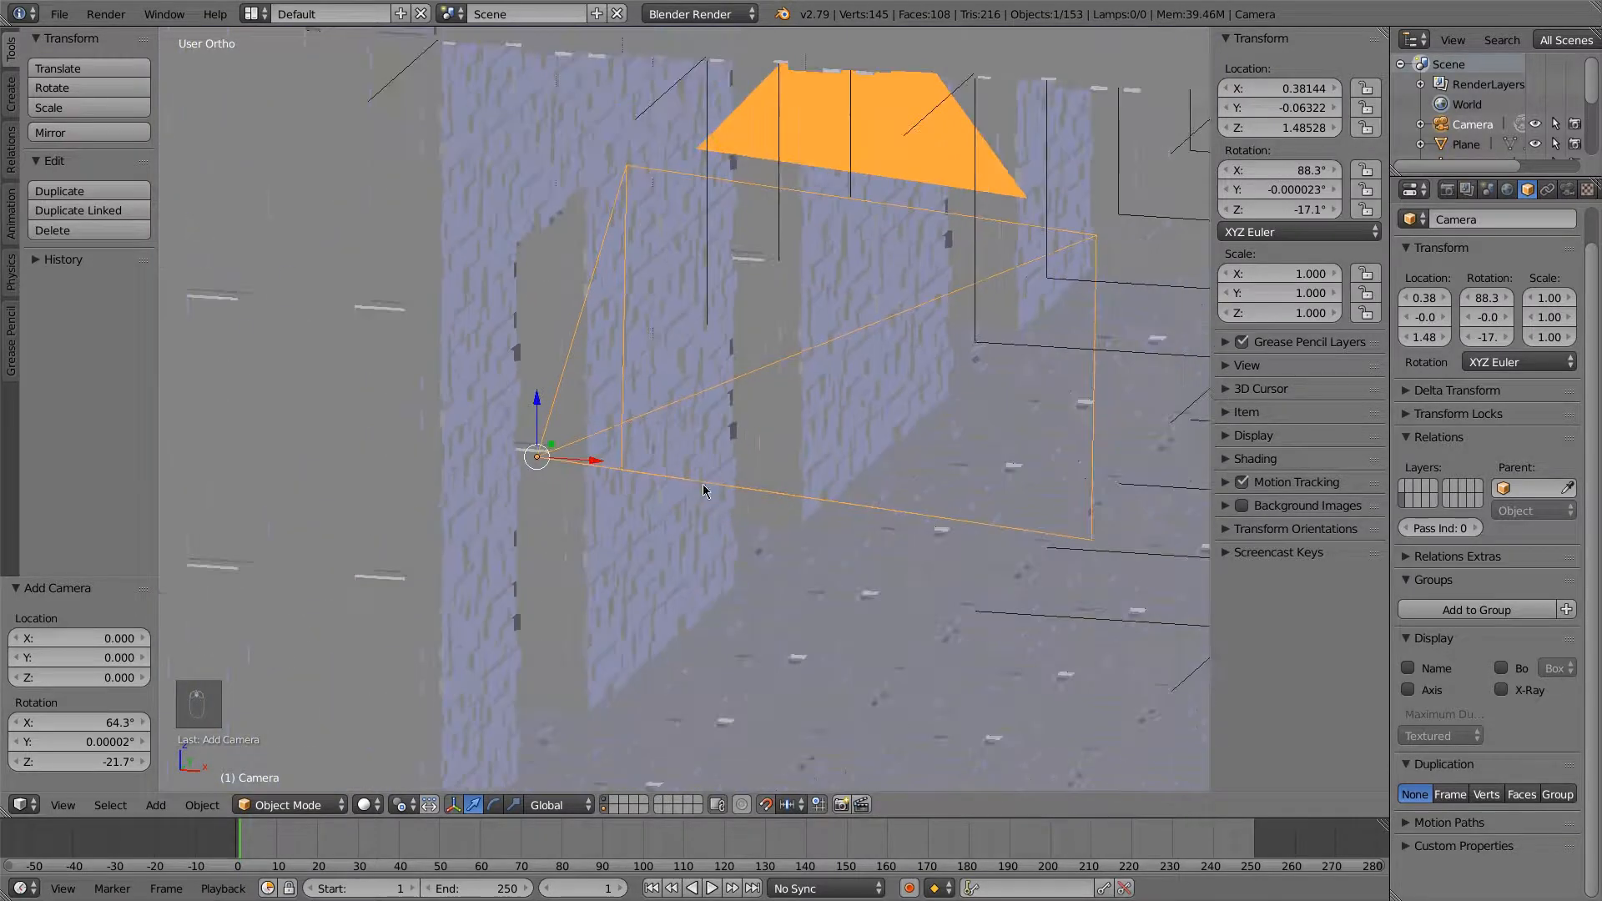
scroll(702, 484, down, 3)
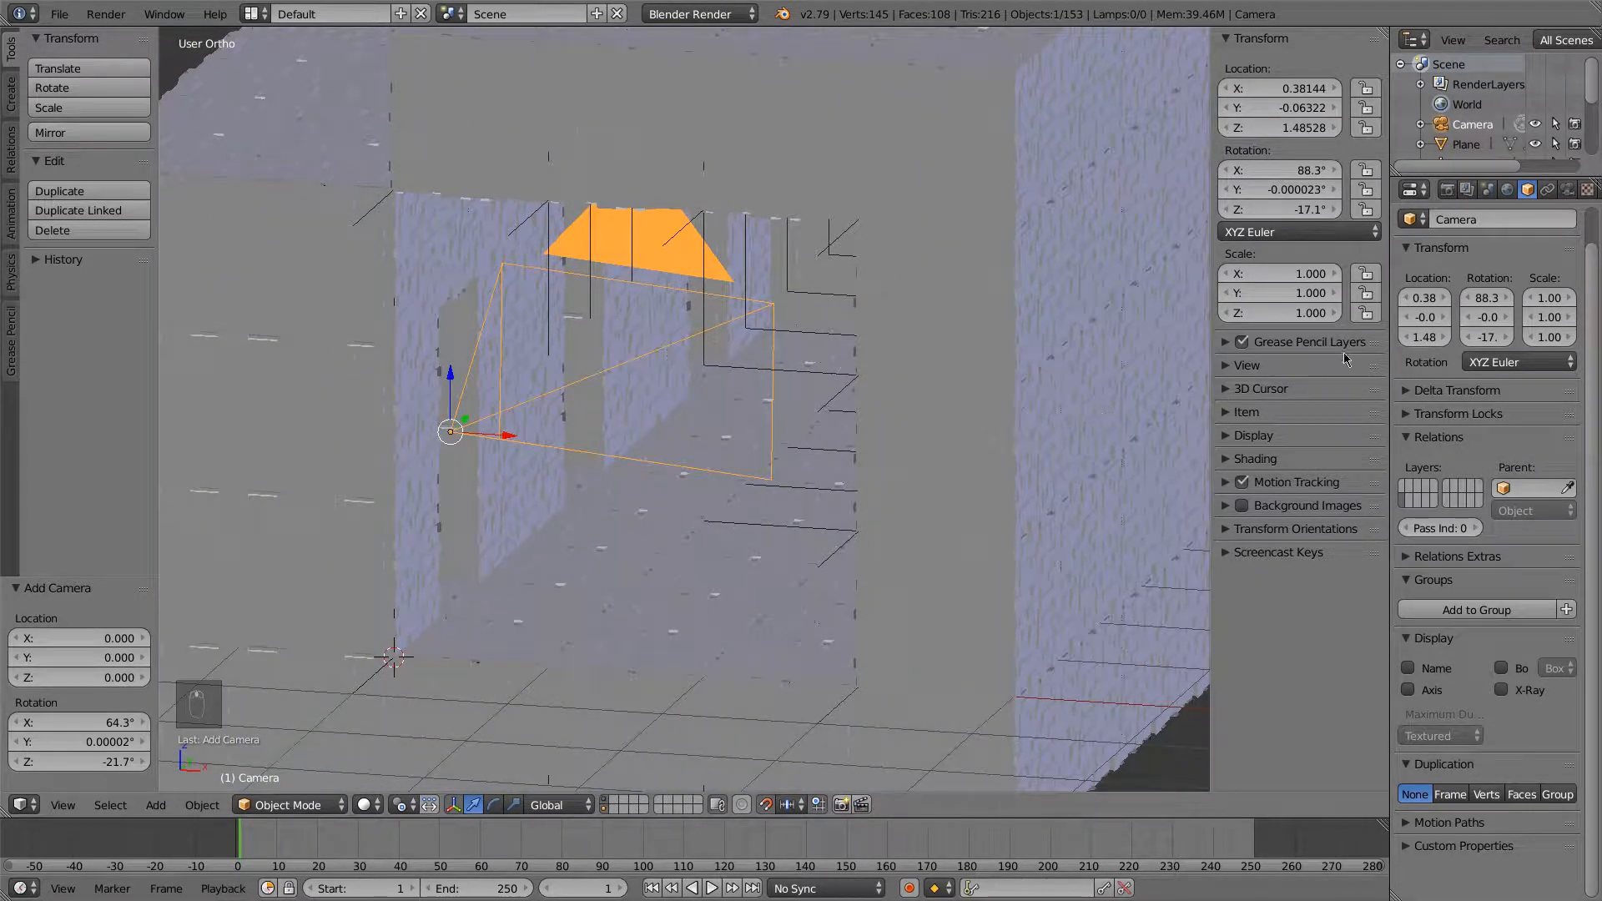
click(1225, 458)
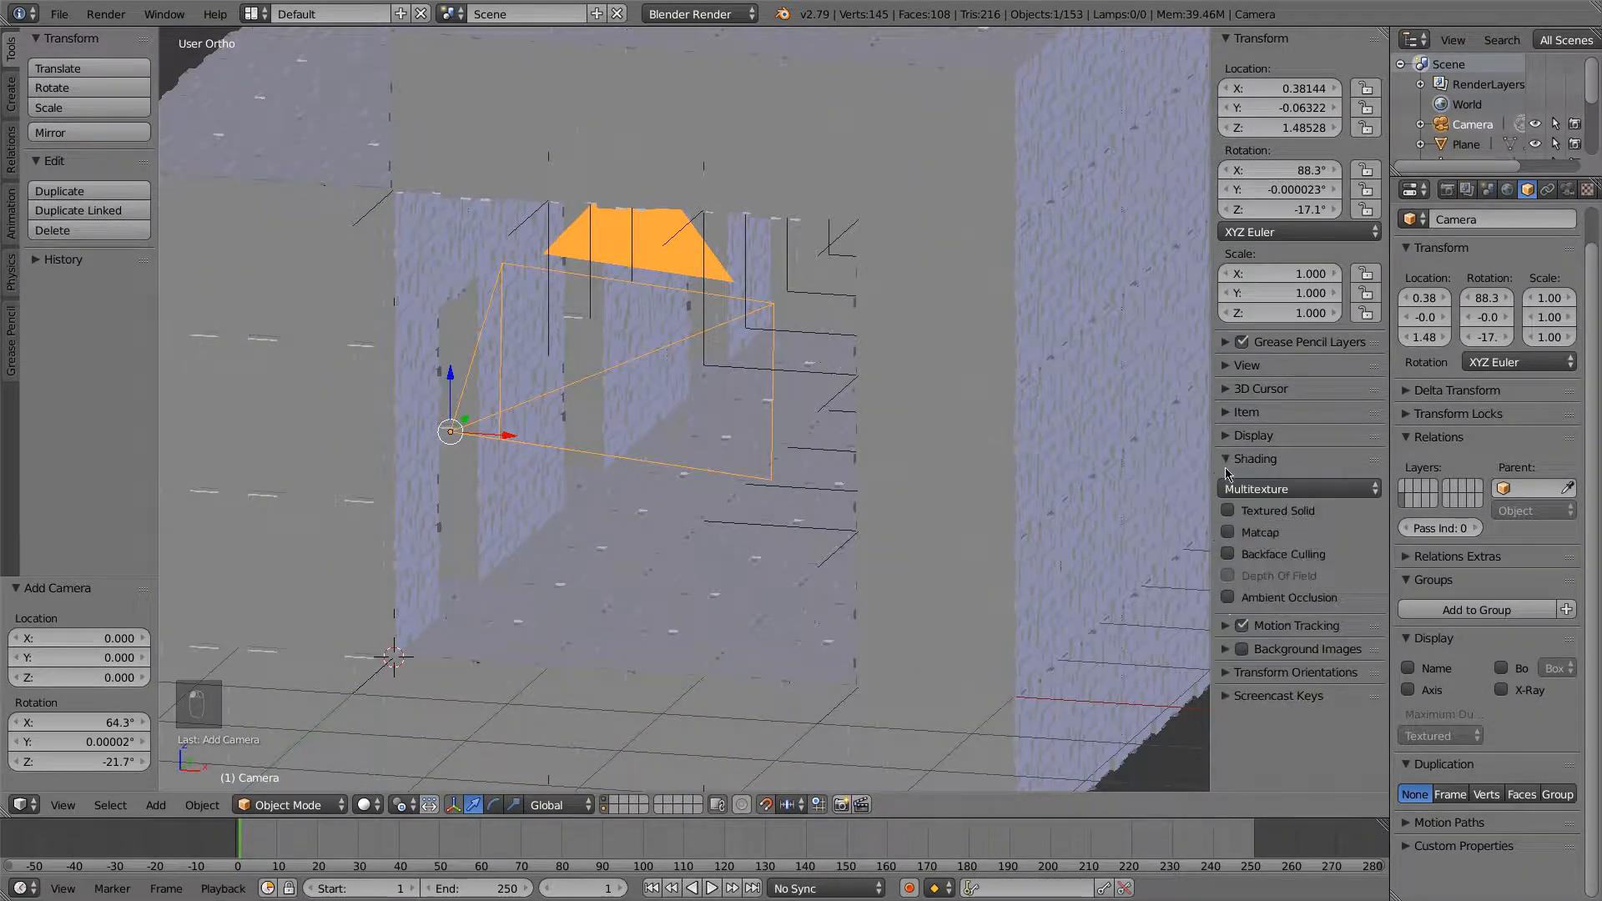
click(1228, 598)
scroll(665, 472, up, 5)
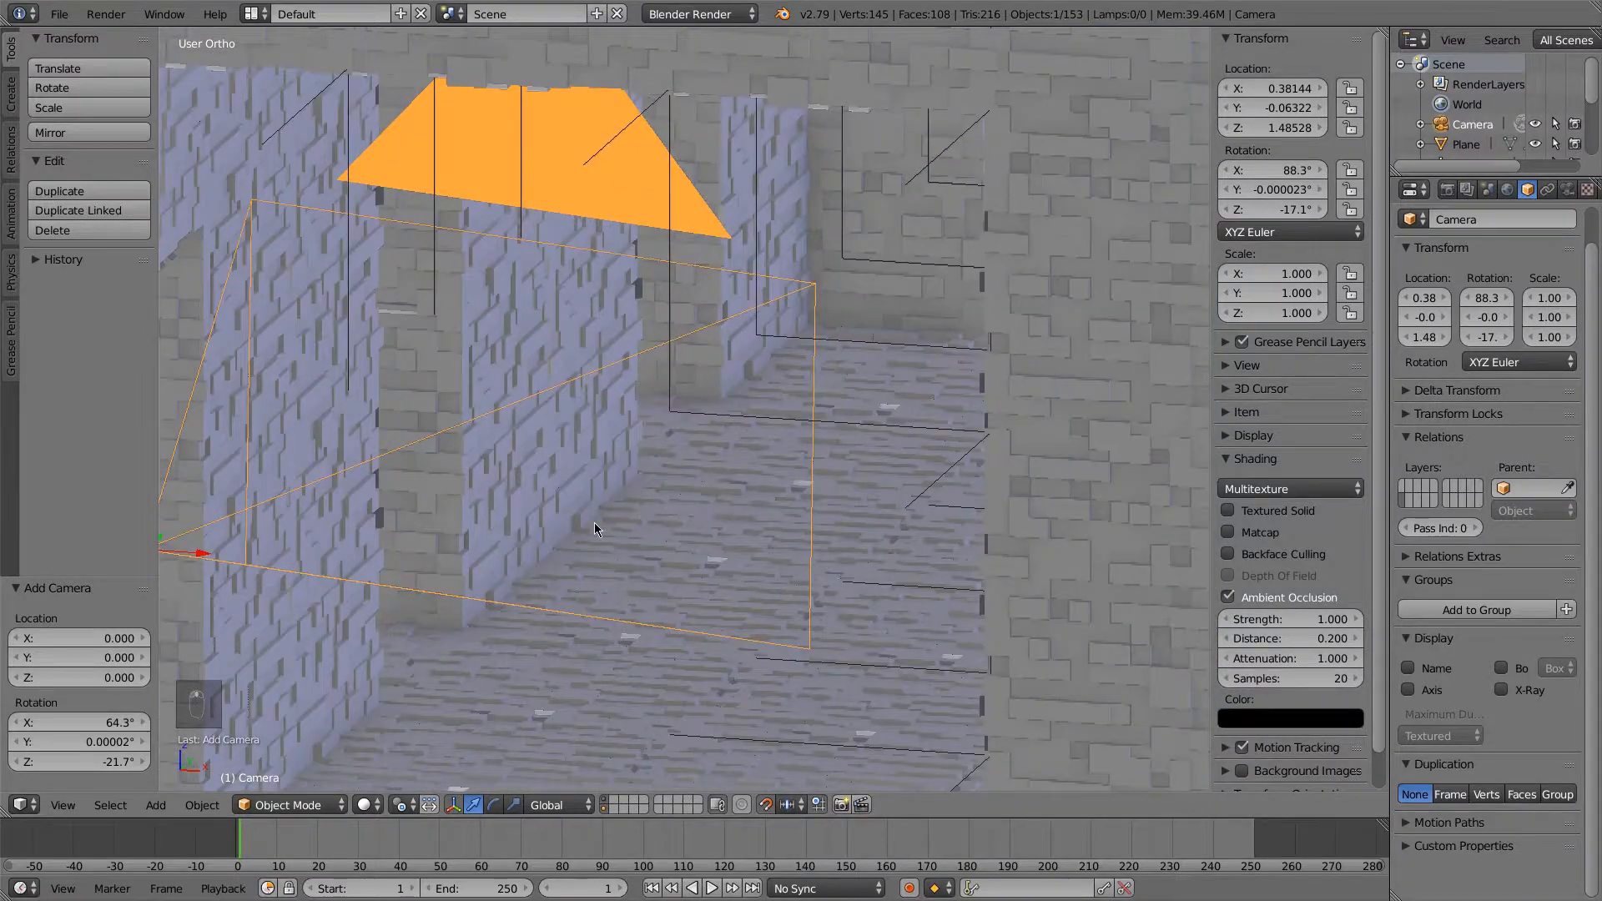
scroll(634, 511, down, 3)
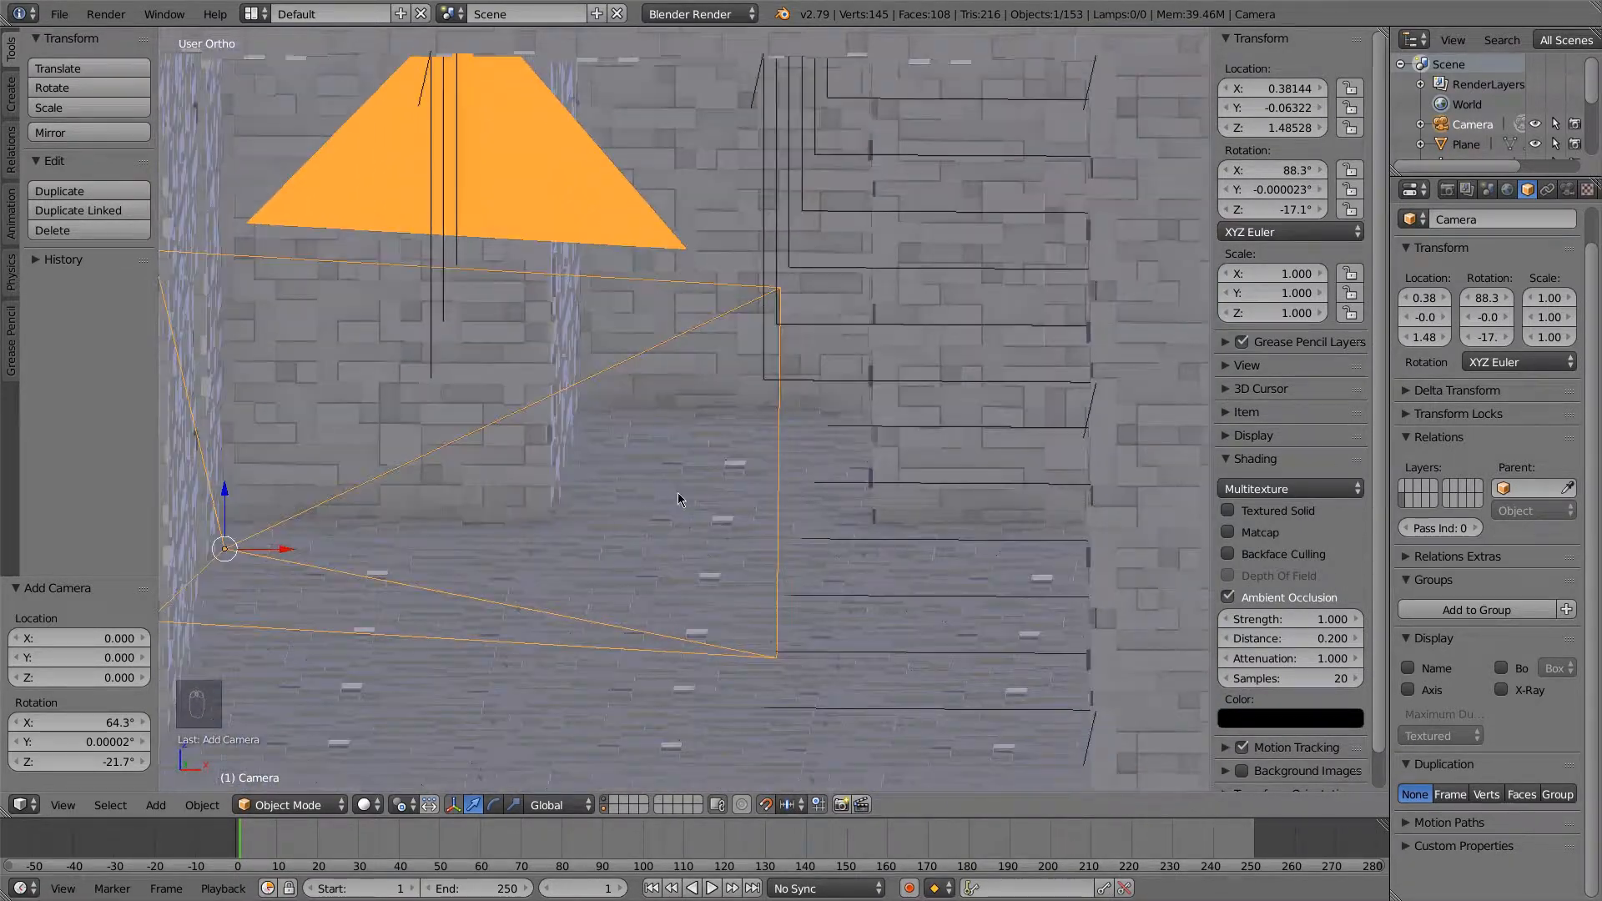
scroll(680, 484, down, 3)
key(KP_0)
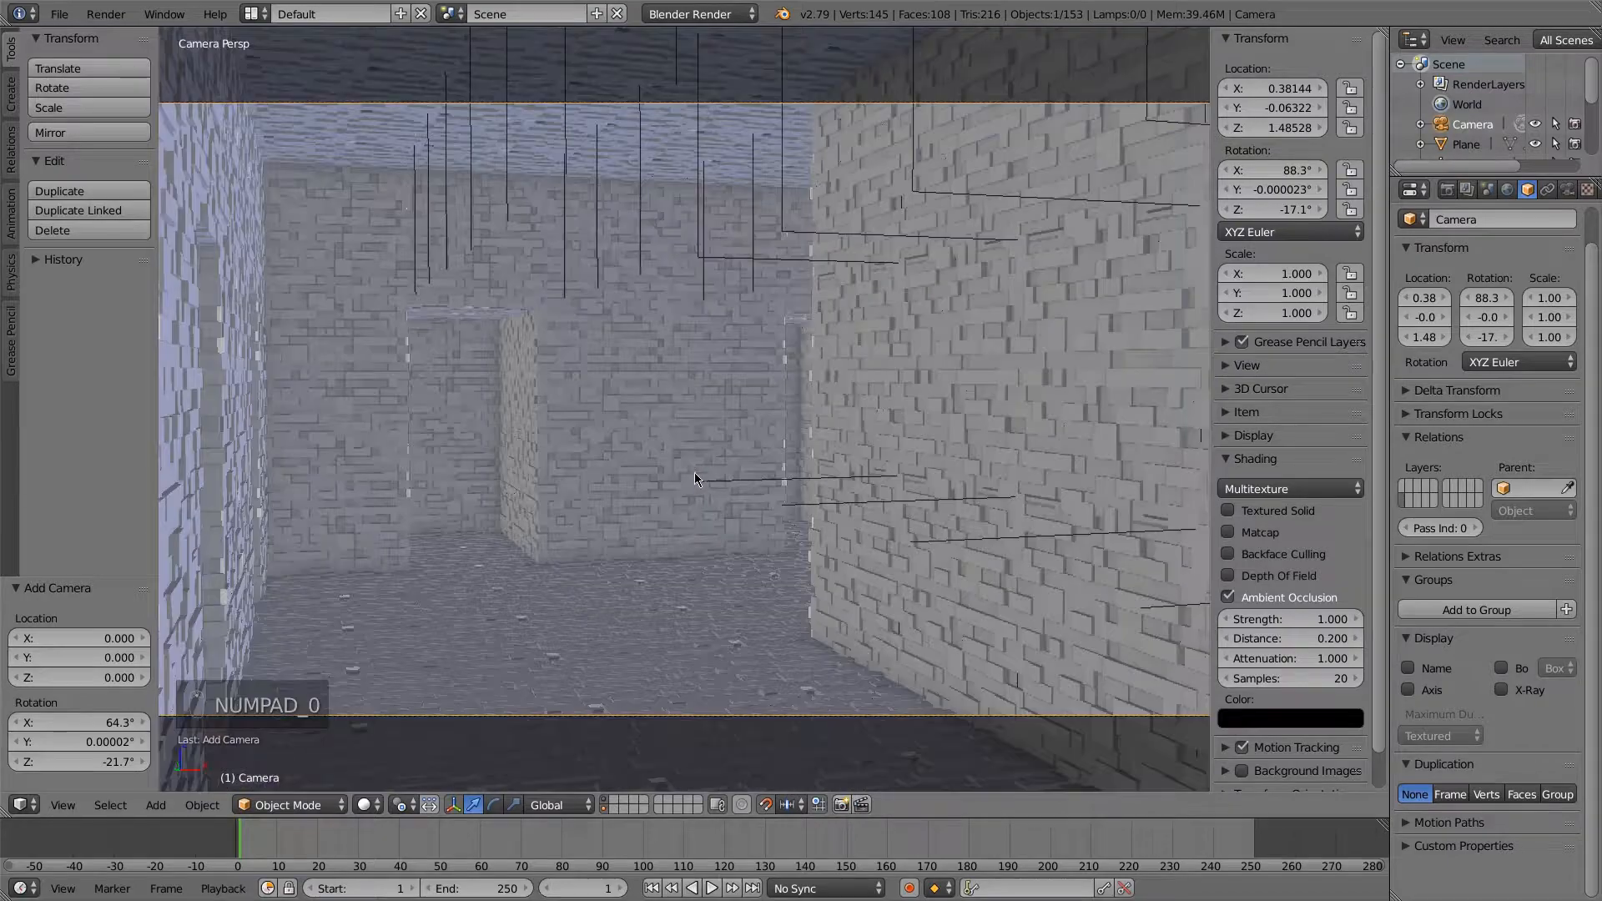
Examine the tunnel from outside in perspective, around to its far opening, and leave everything deselected
key(KP_0)
scroll(706, 488, down, 4)
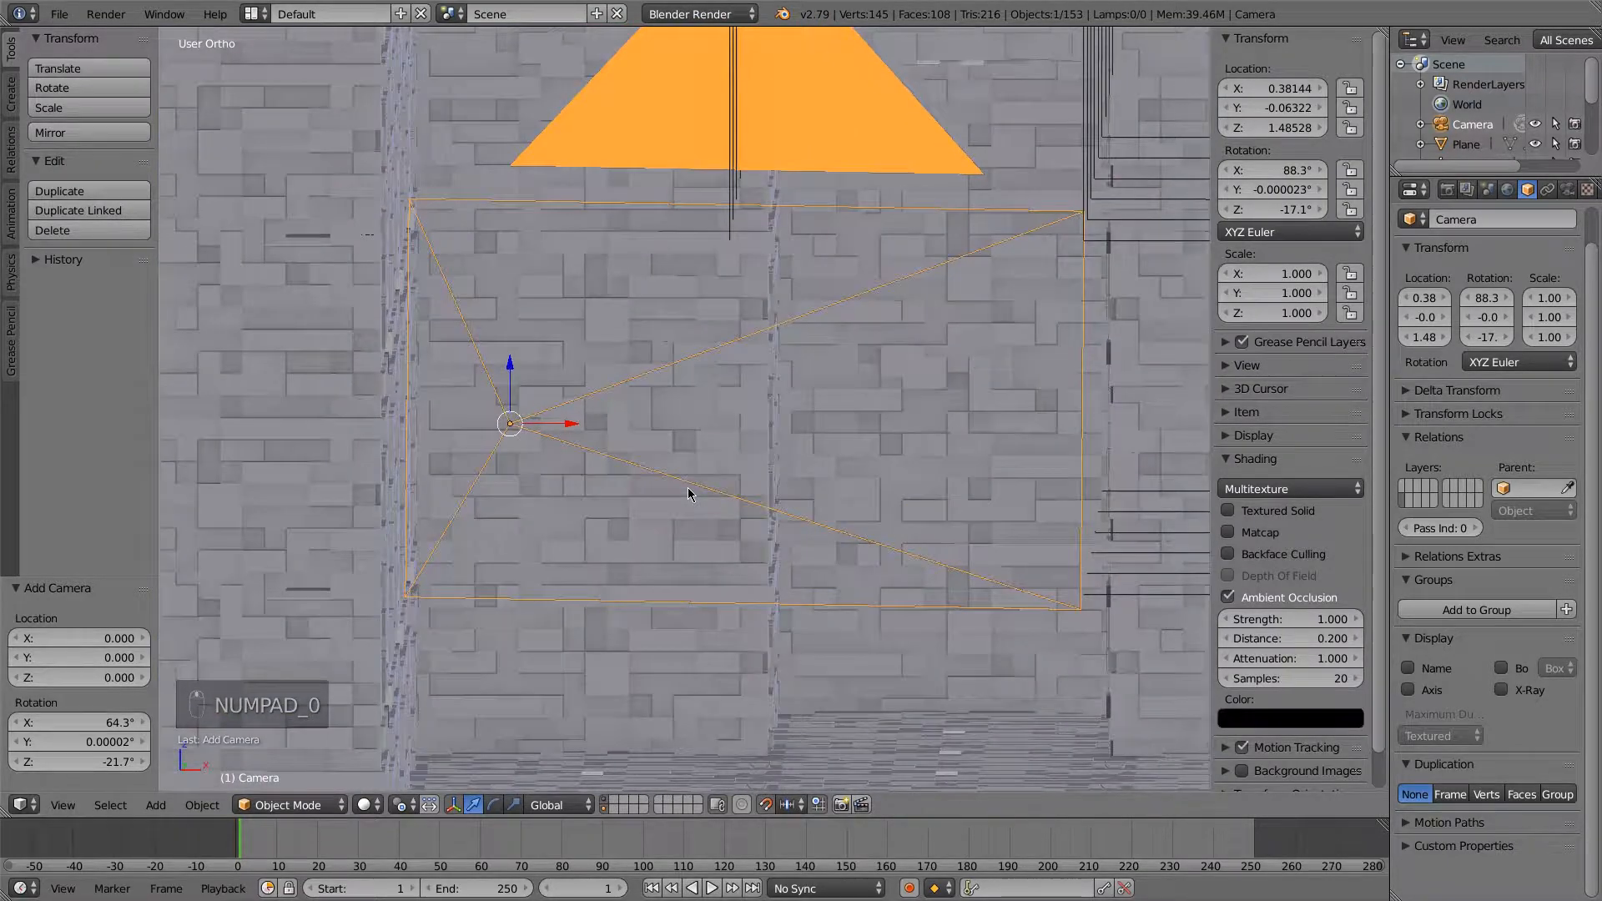
key(KP_5)
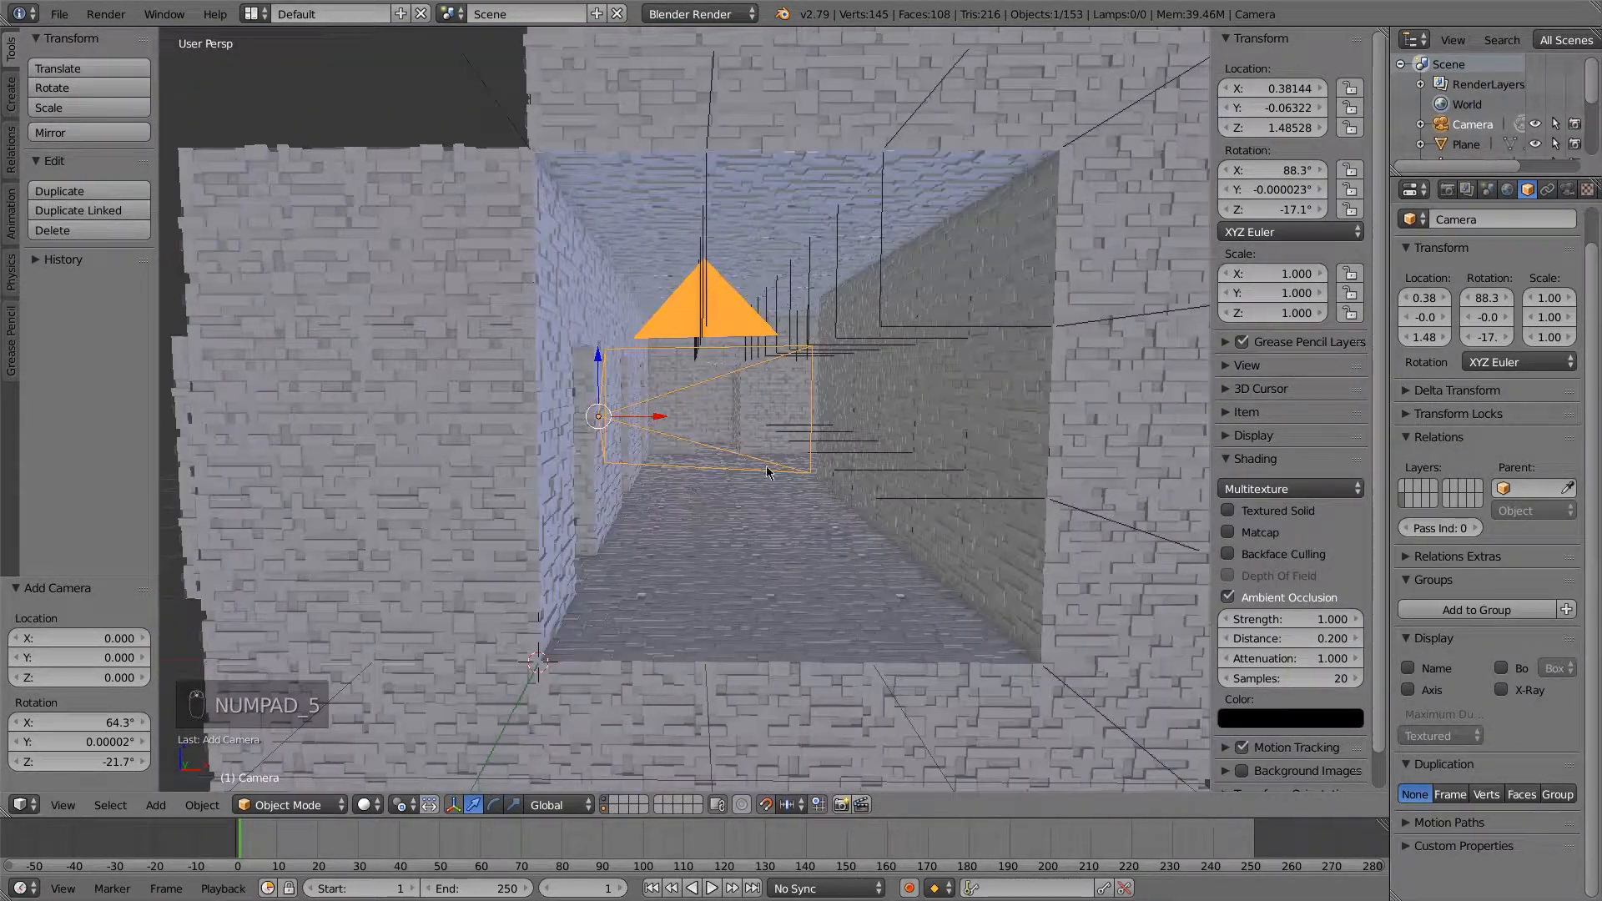
middle_drag(686, 542, 727, 547)
right_click(500, 413)
scroll(518, 463, down, 2)
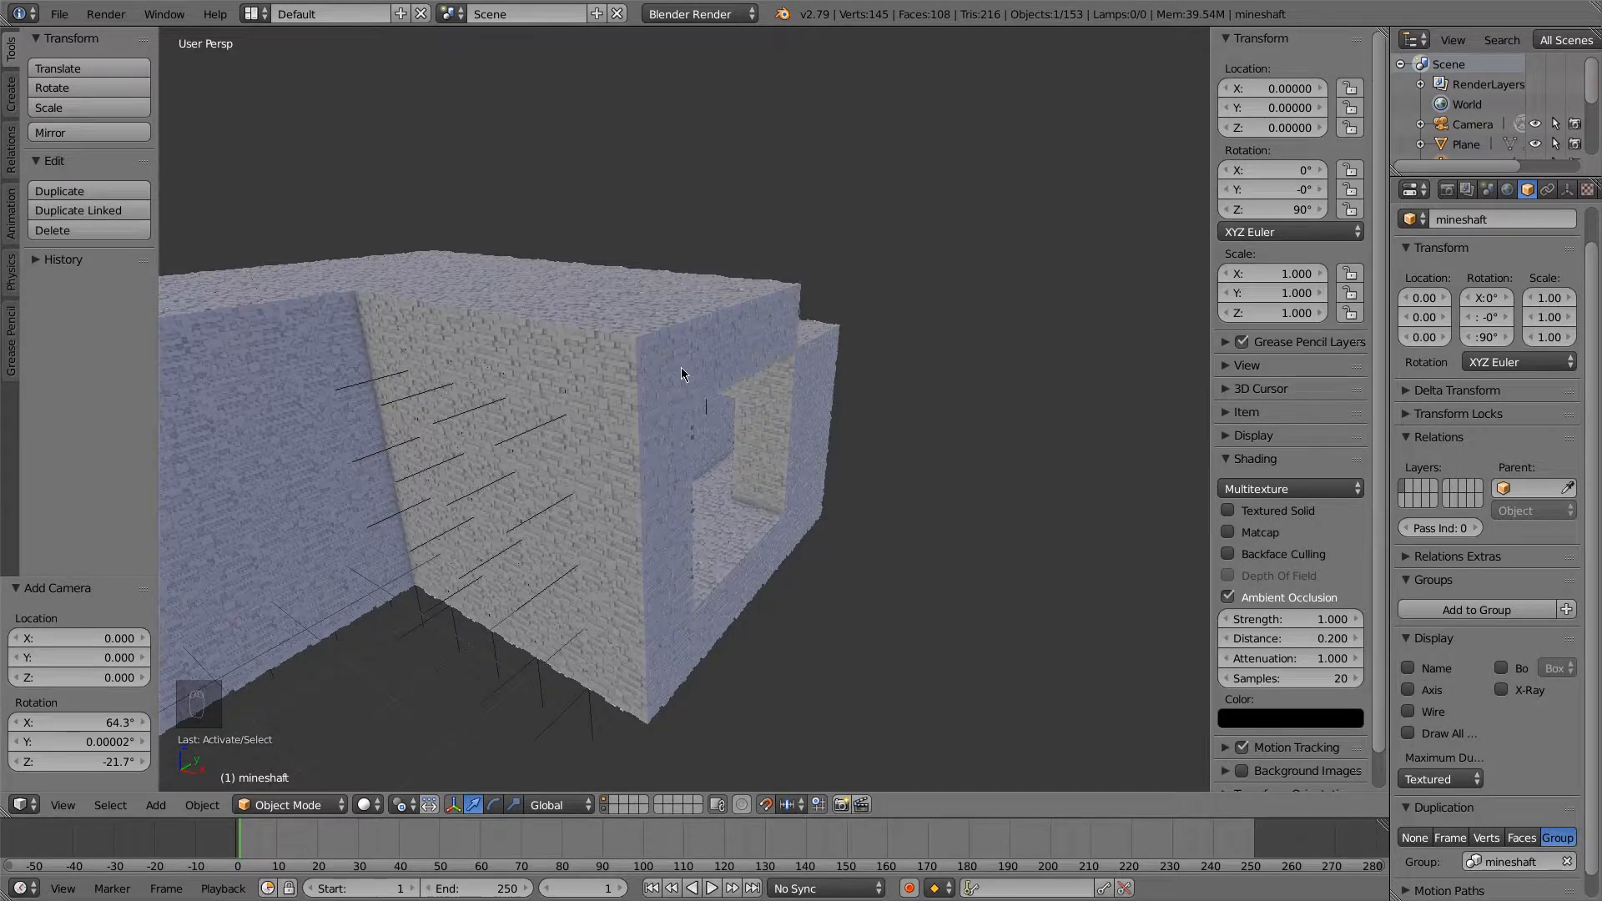
right_click(760, 343)
key(a)
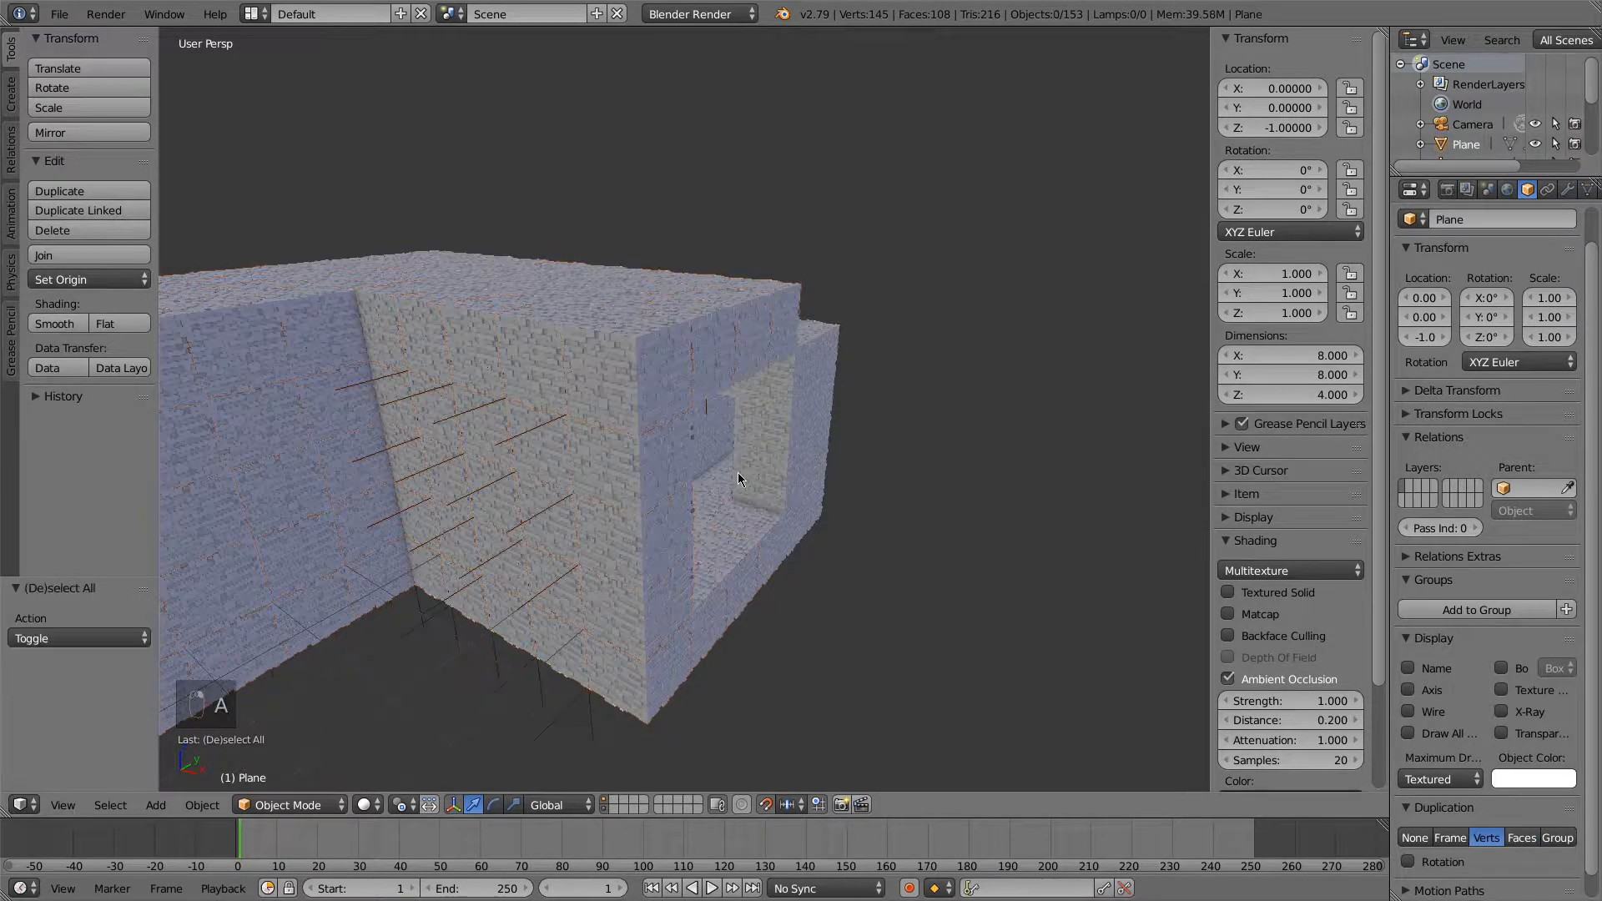
Add a Point lamp and, in top orthographic view, move it 9 units along X and 8 along Y to the tunnel's far end
key(shift+a)
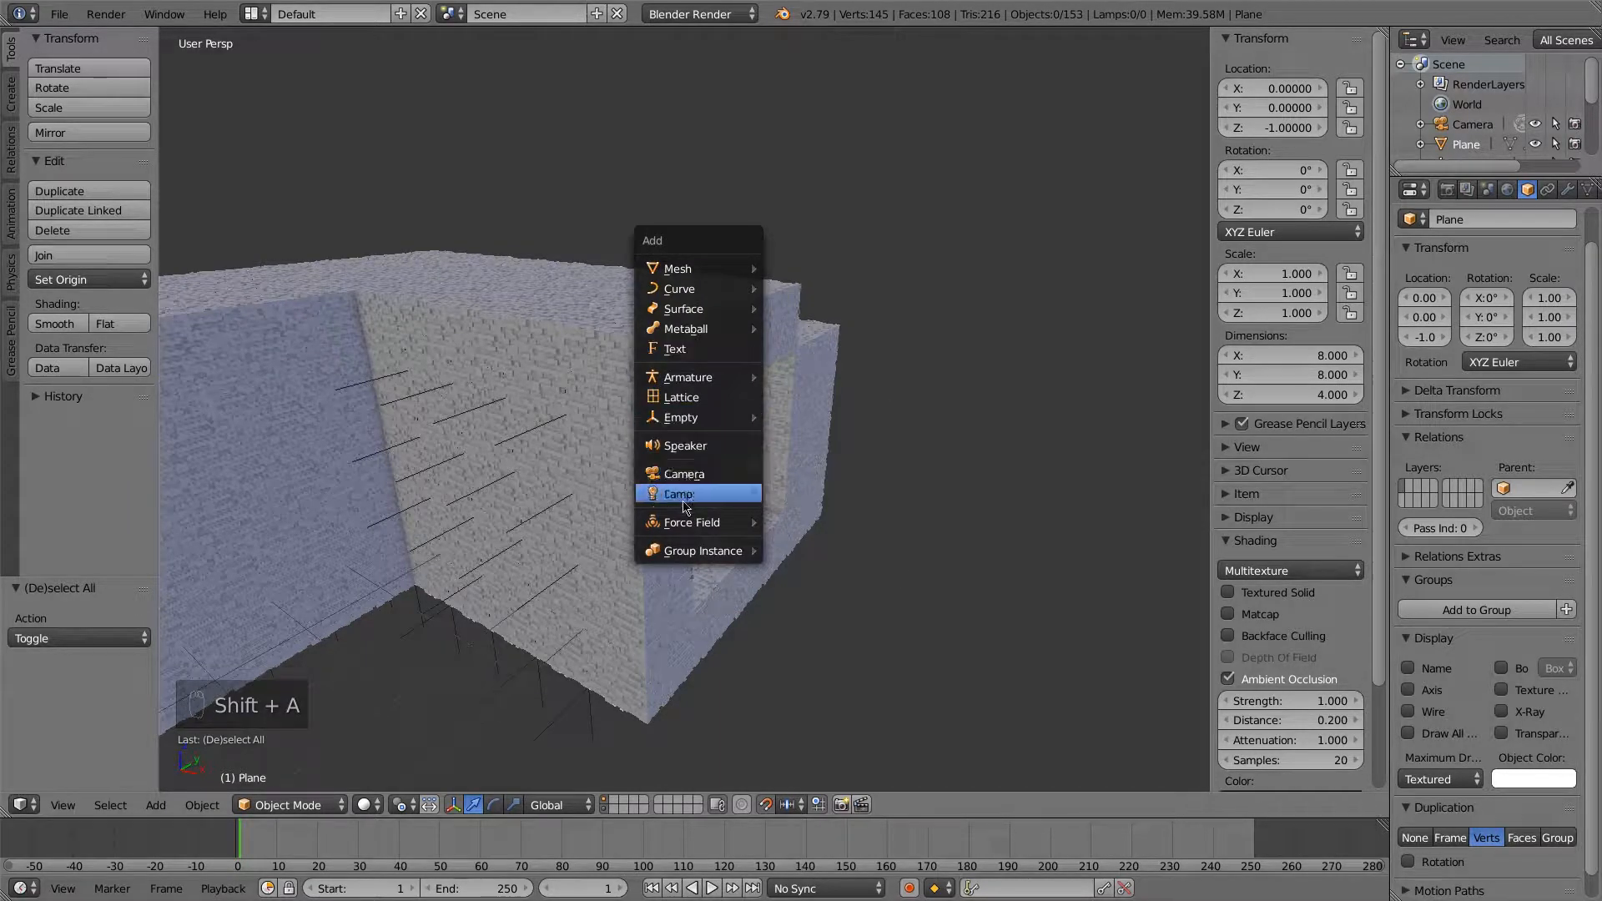
mouse_move(734, 494)
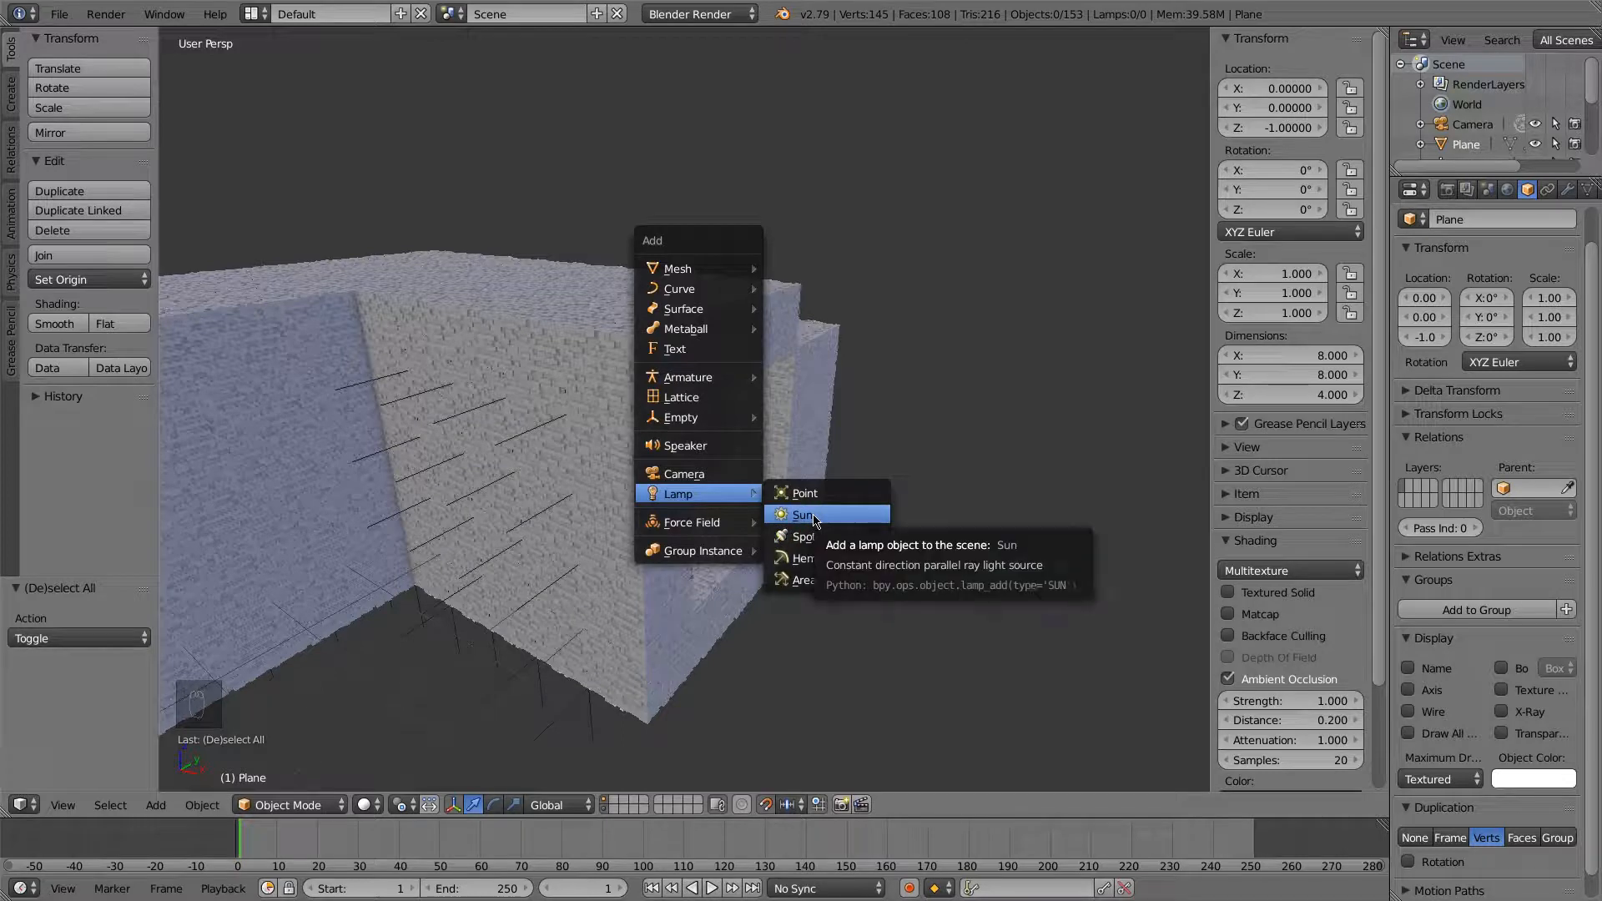
click(803, 493)
scroll(621, 529, down, 5)
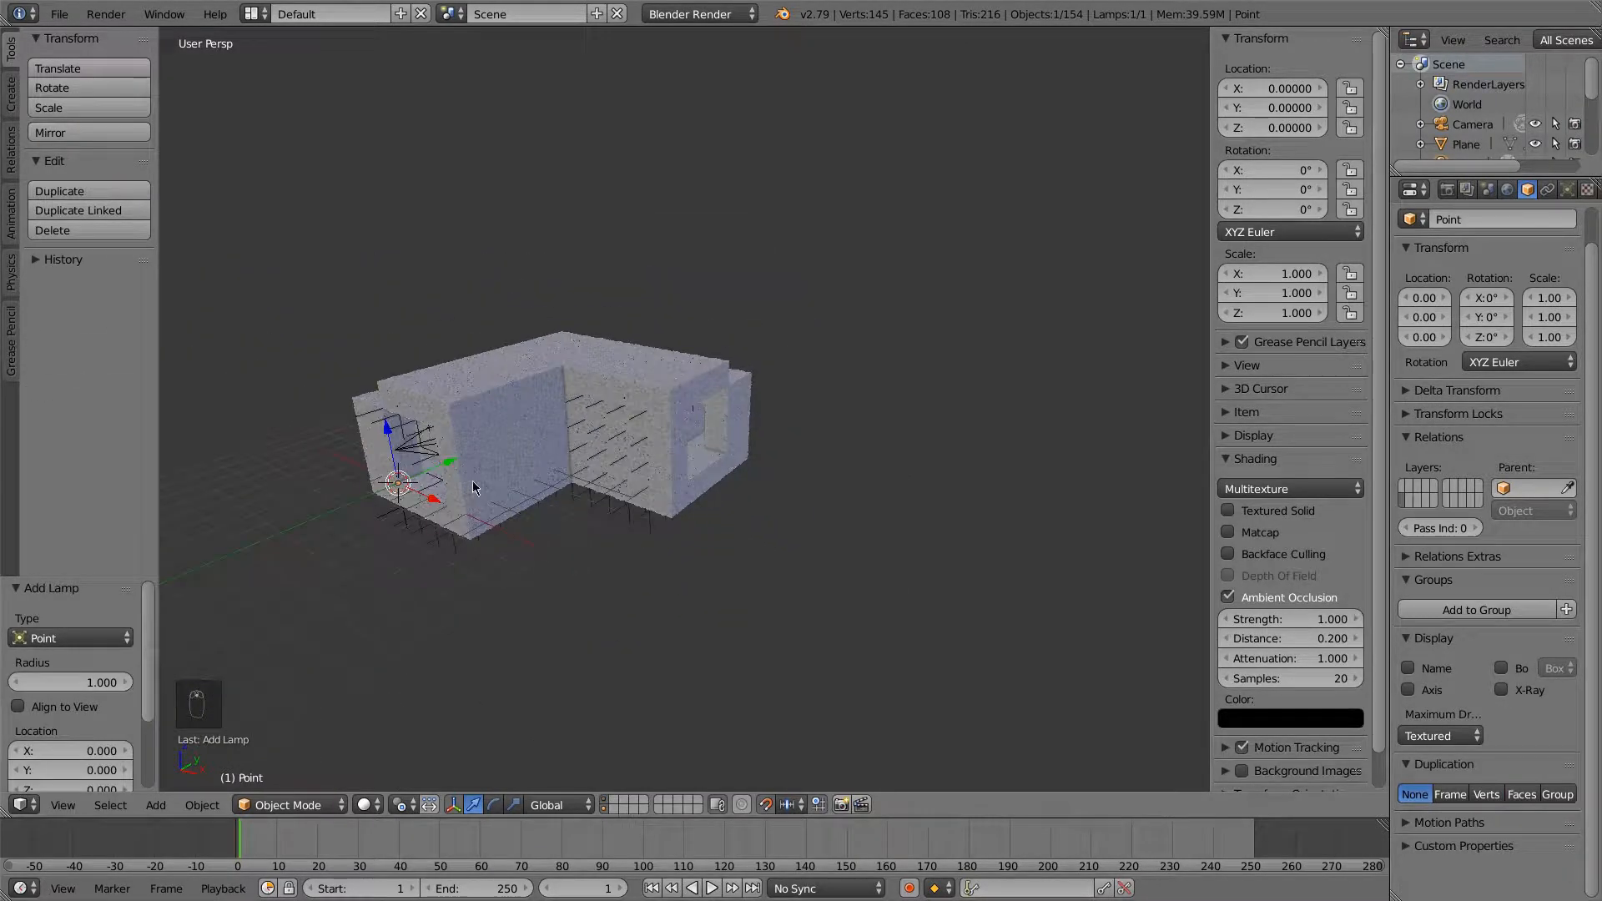
key(KP_7)
key(KP_5)
key(g)
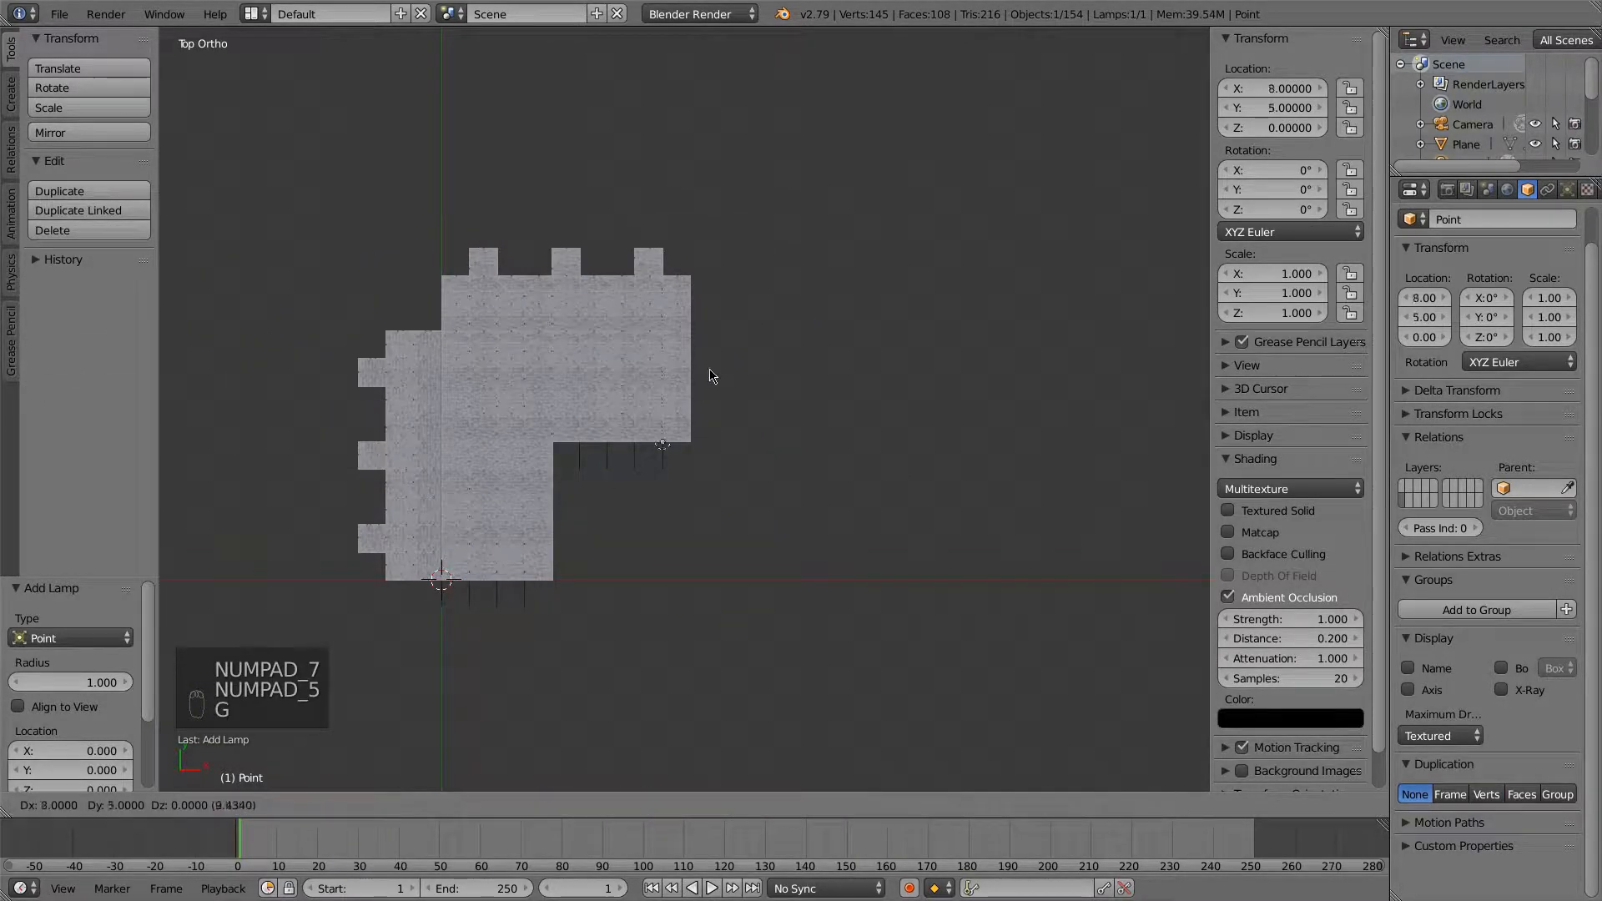
click(711, 314)
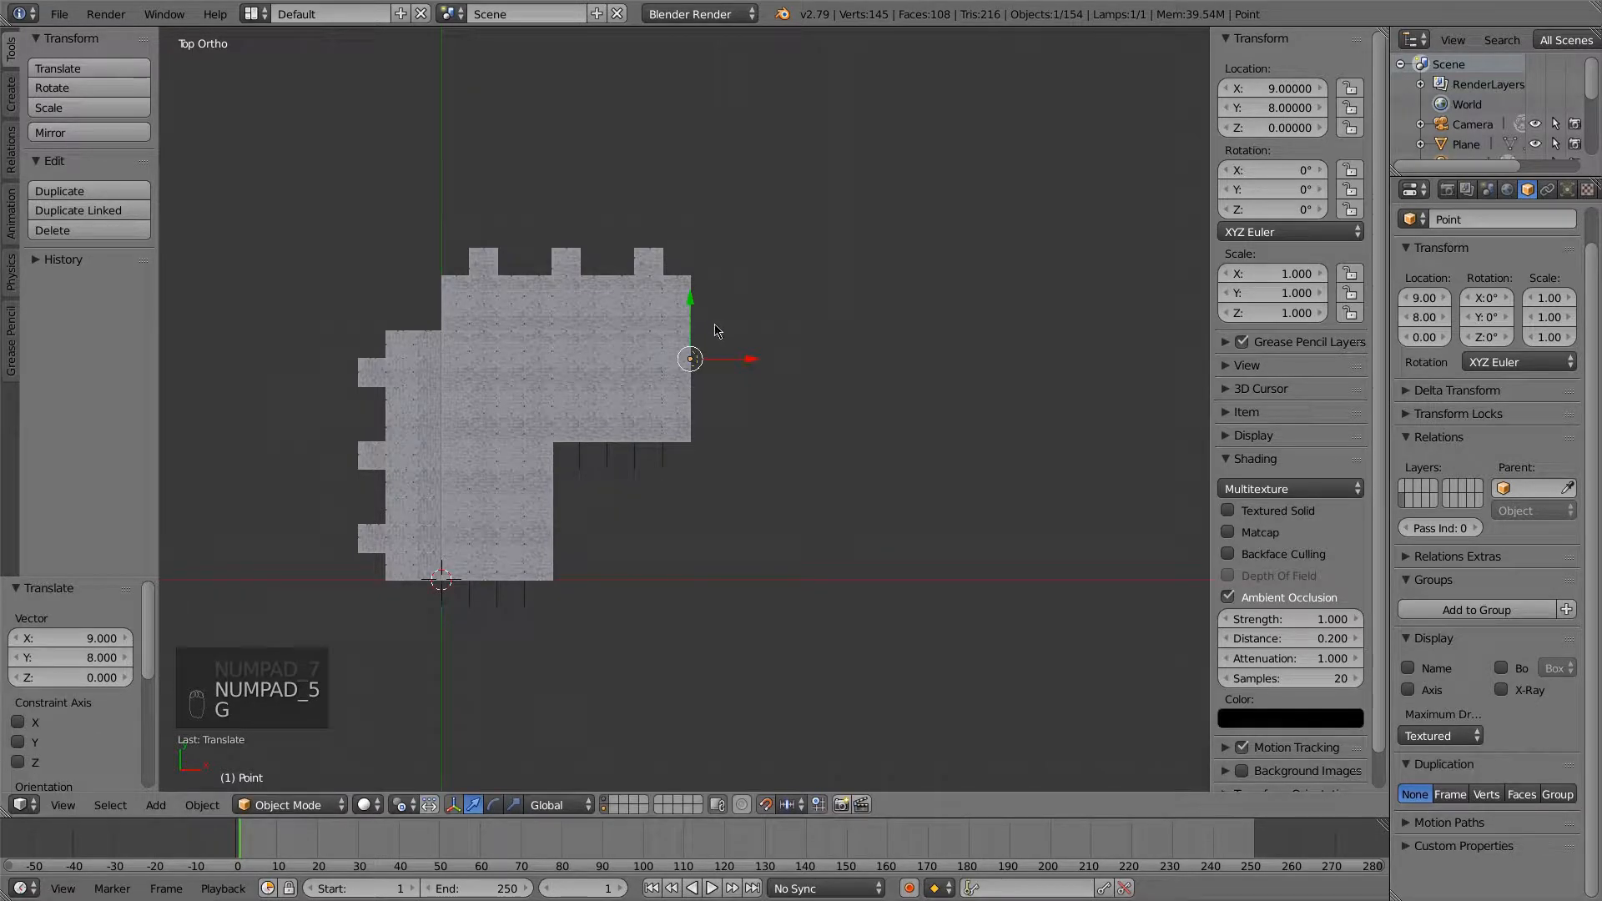
Position the lamp inside the tunnel's far opening at X 8, Y 7.4, Z 2
middle_drag(715, 333, 808, 464)
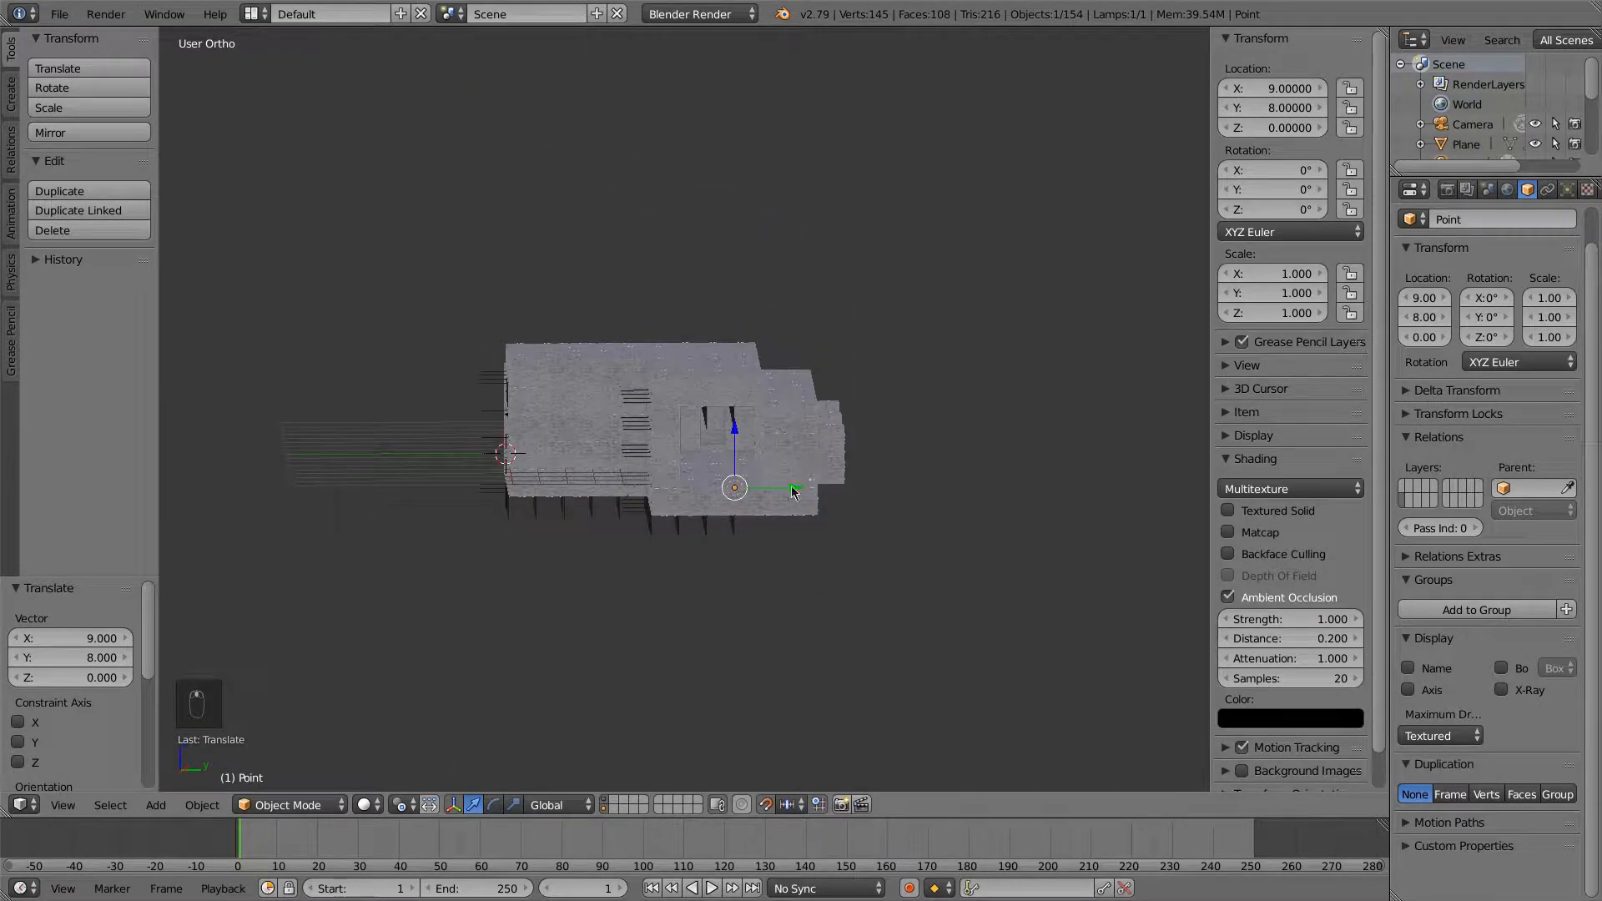
drag(793, 491, 737, 397)
middle_drag(737, 397, 844, 536)
drag(762, 418, 678, 427)
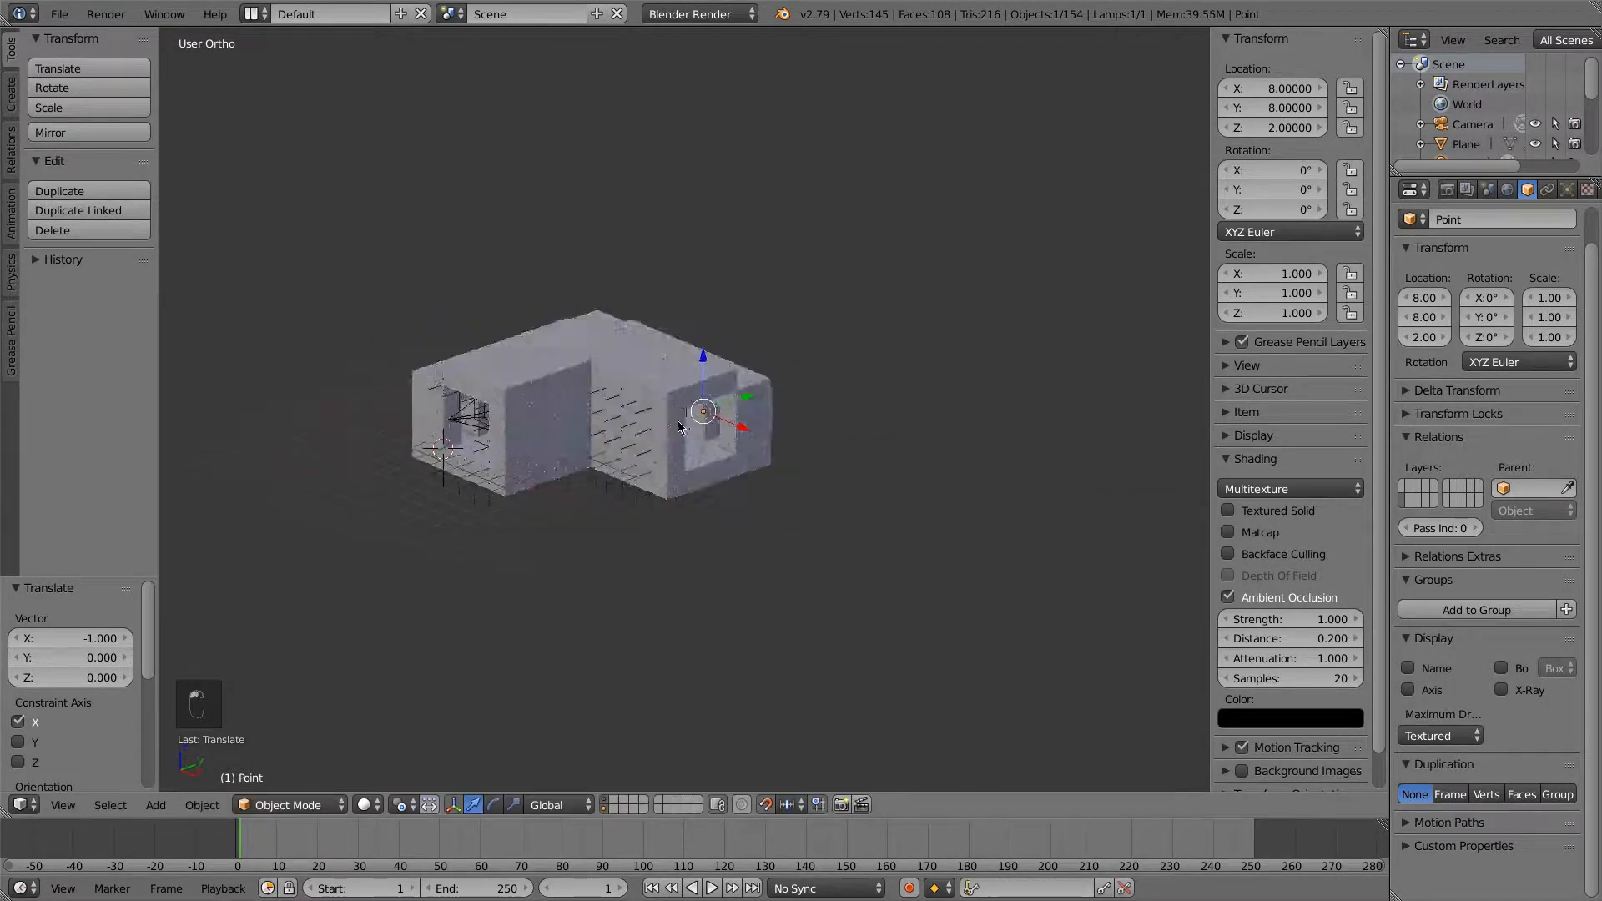
middle_drag(678, 421, 769, 430)
mouse_move(773, 410)
mouse_down()
mouse_move(752, 410)
mouse_move(767, 415)
mouse_up()
middle_drag(728, 458, 689, 490)
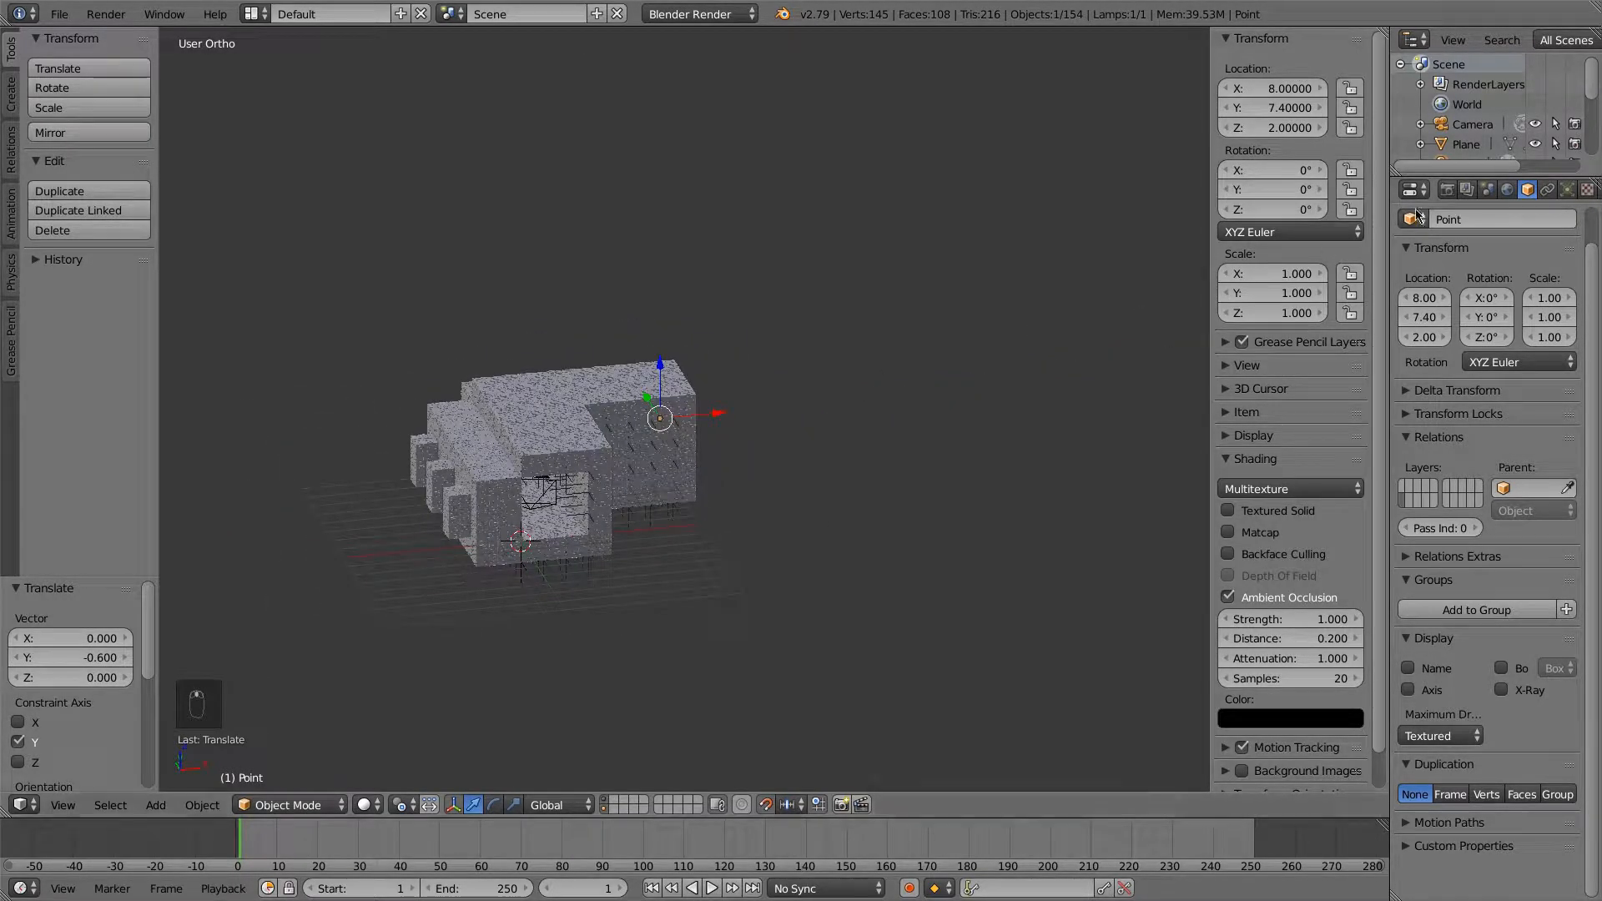
Switch the render engine to Cycles Render
click(1416, 39)
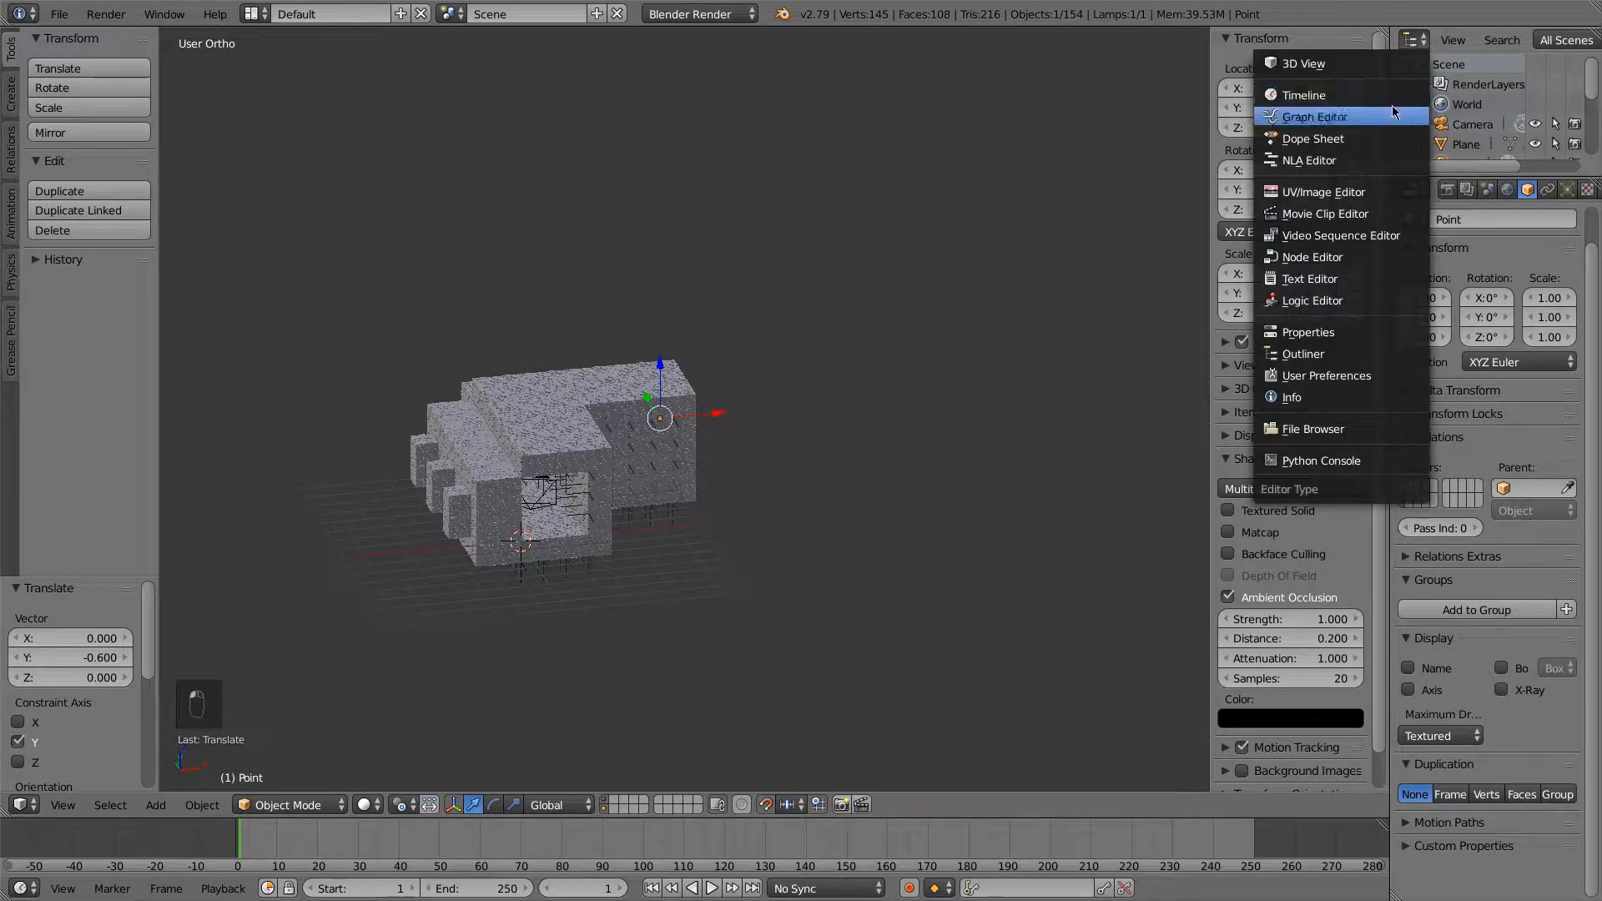
click(708, 14)
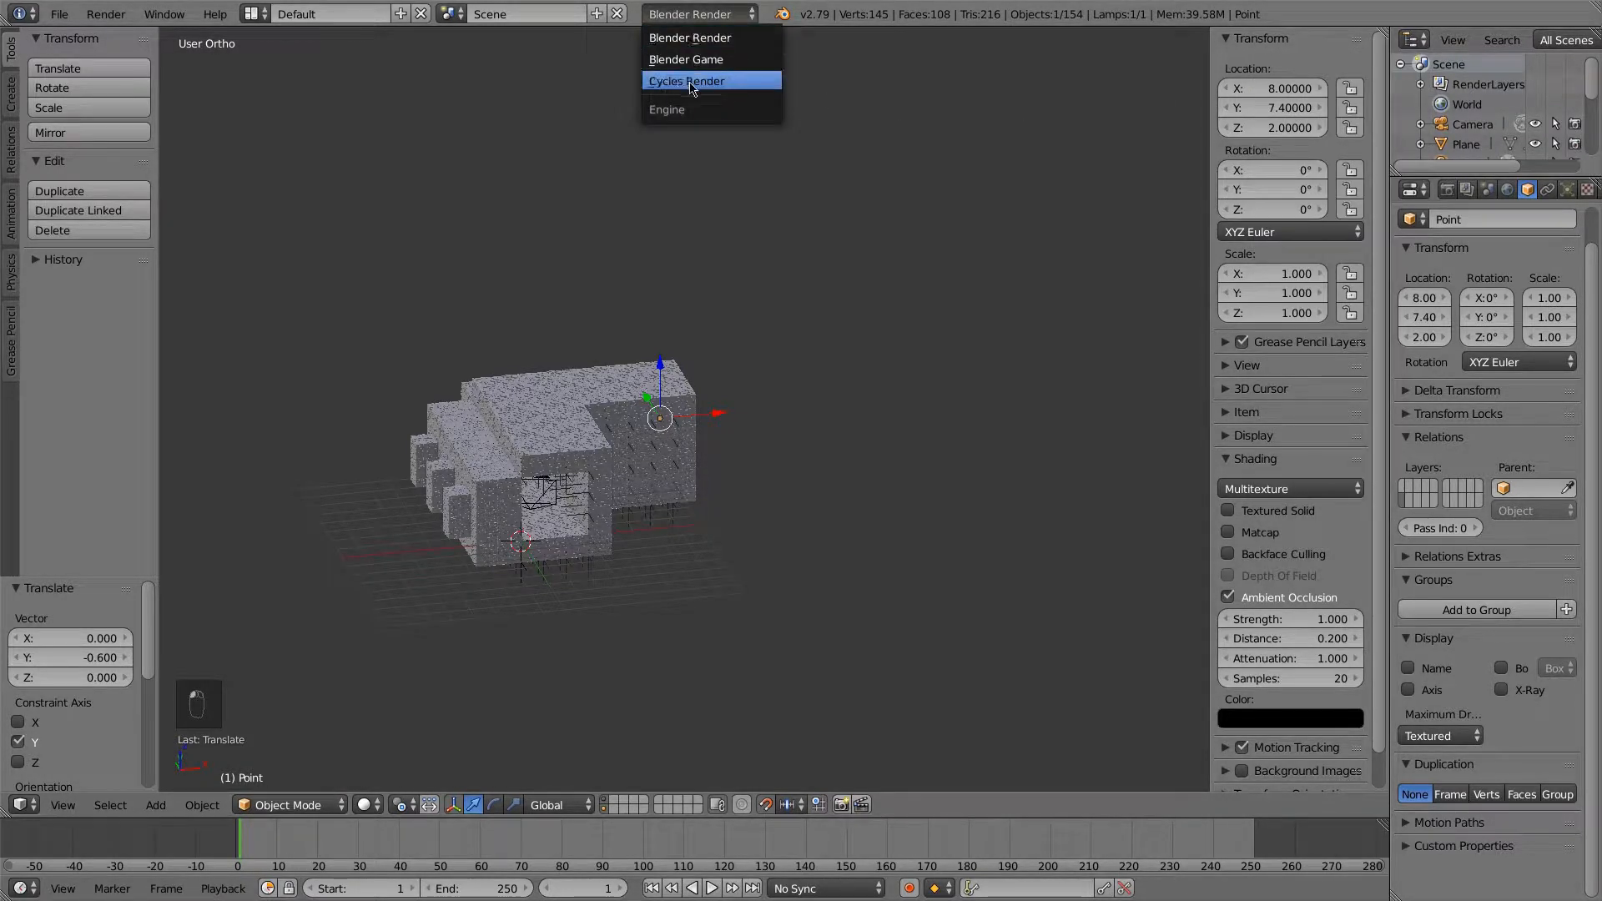
click(705, 81)
Turn the Outliner area into a second 3D View, show the camera view in it, and make it taller
click(1416, 39)
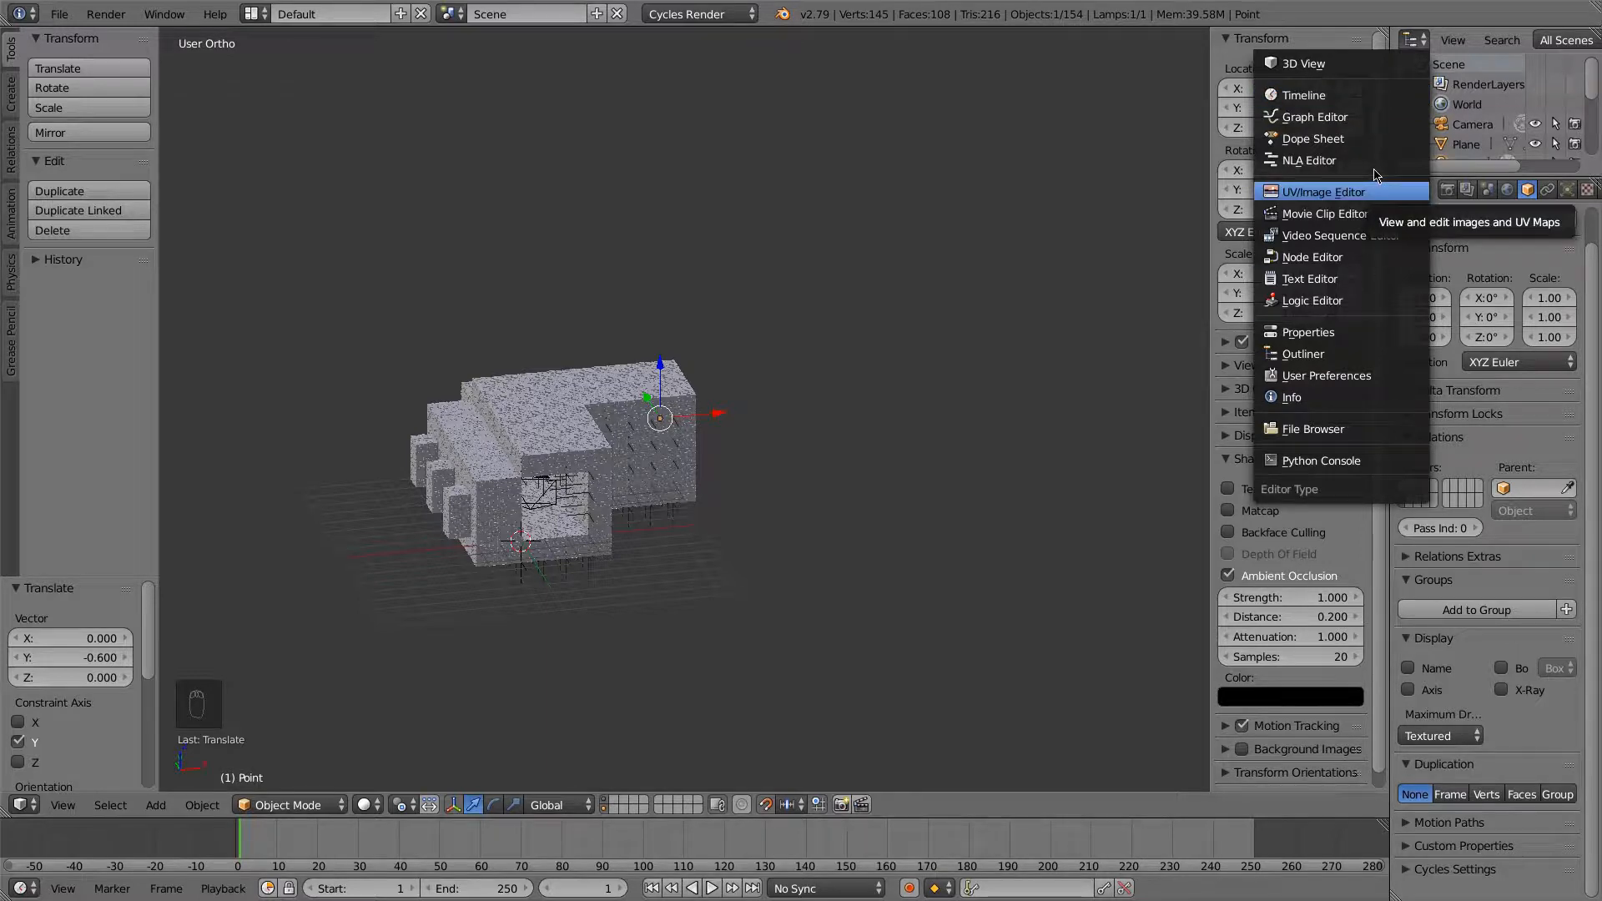
click(1334, 65)
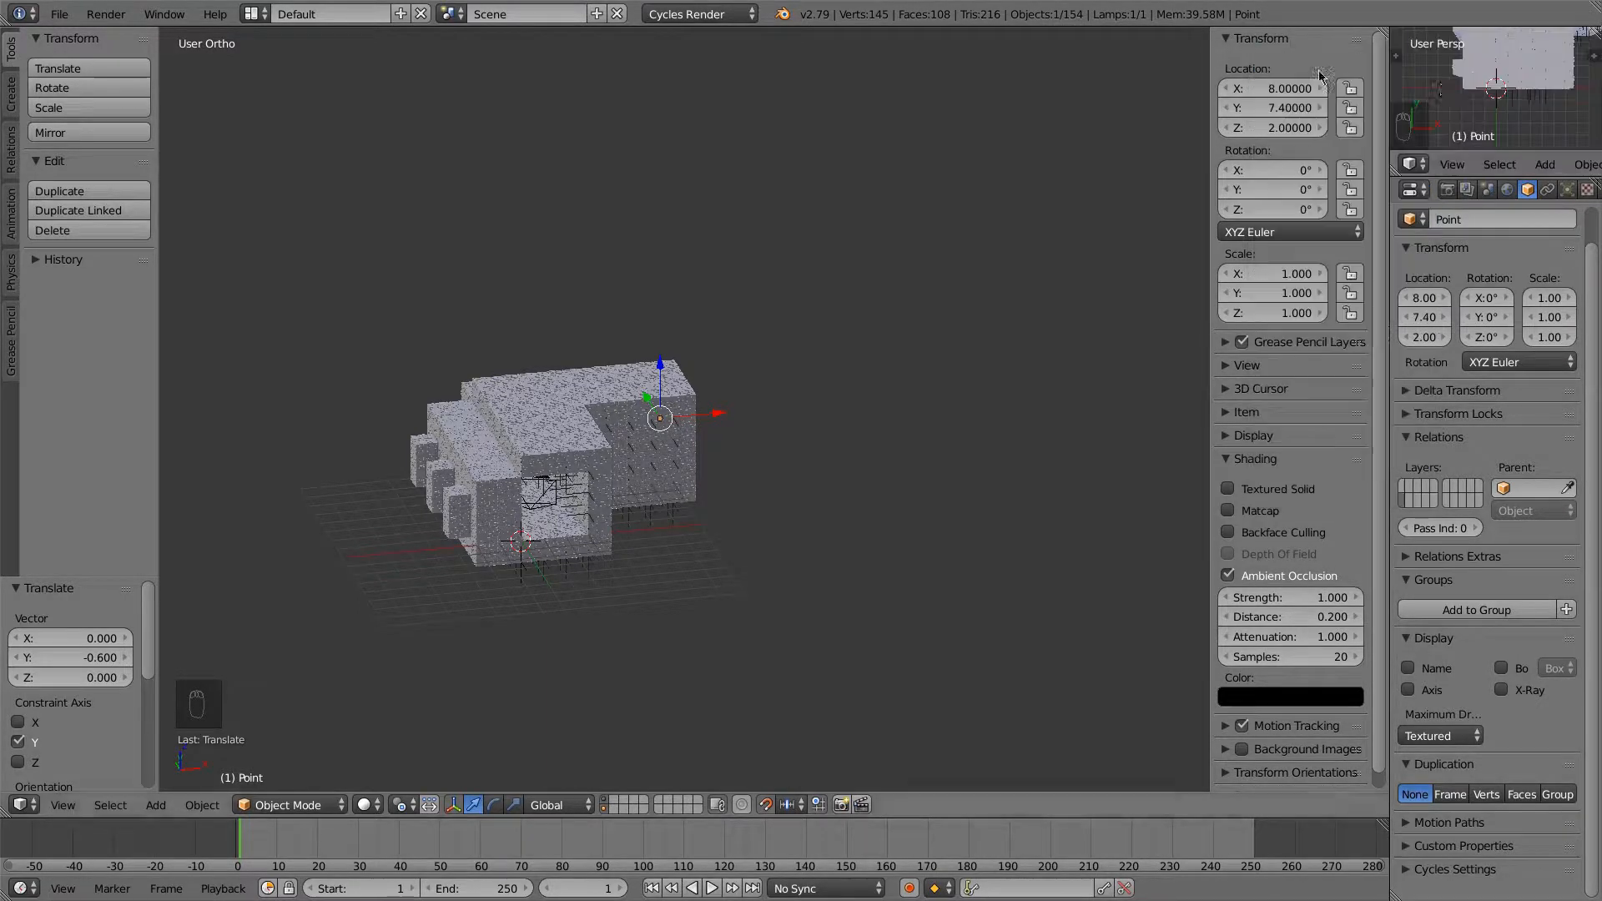
key(KP_0)
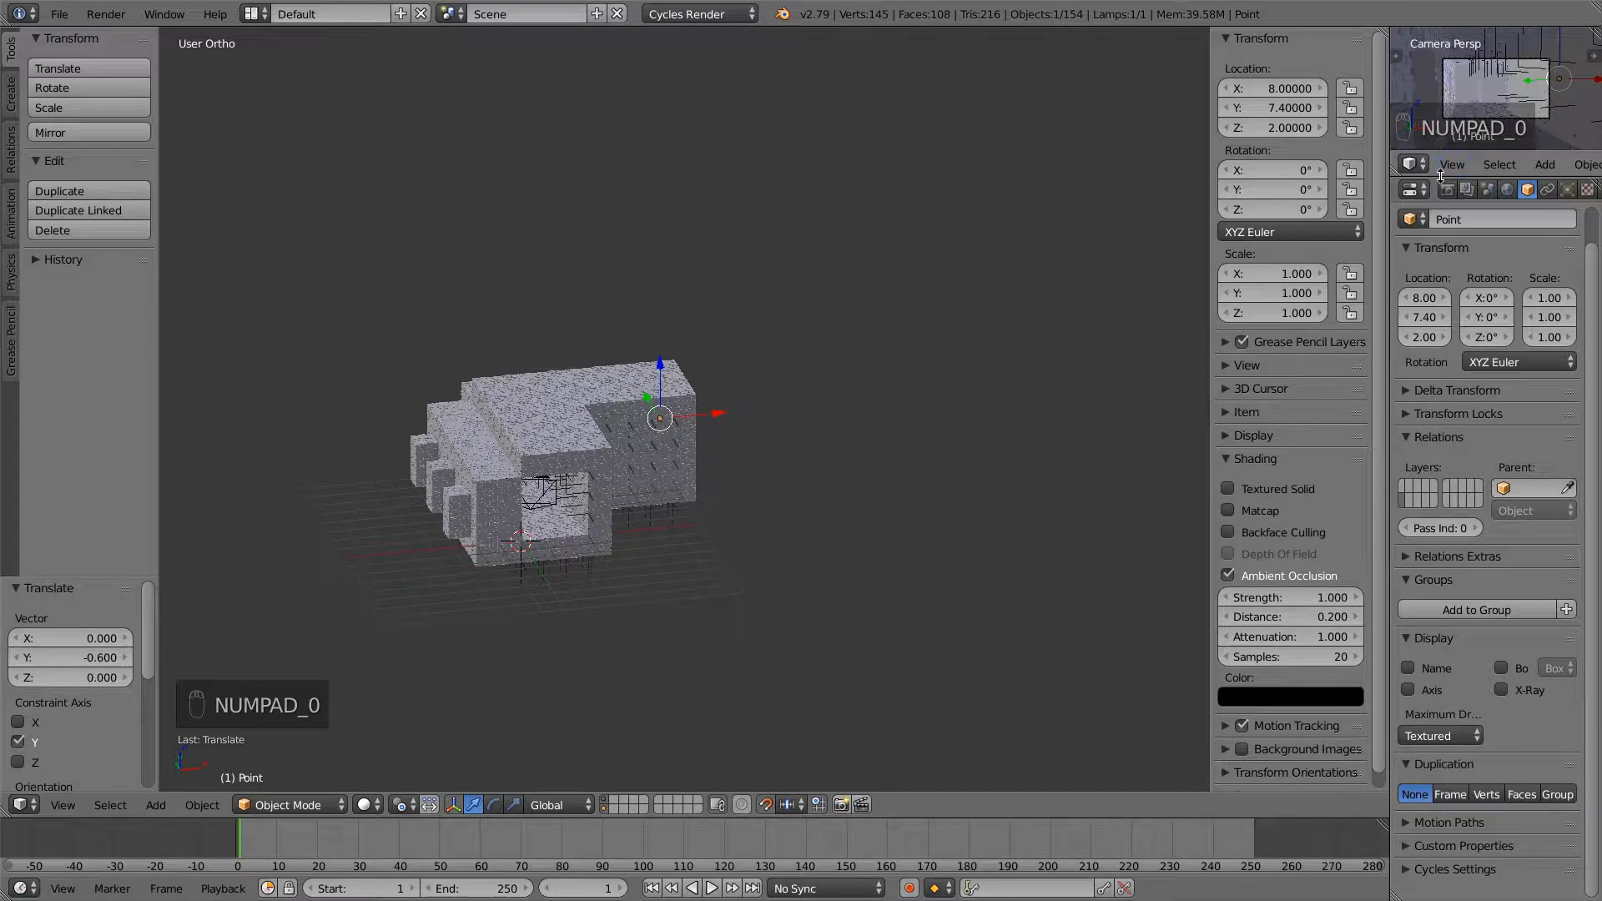
drag(1444, 176, 1444, 273)
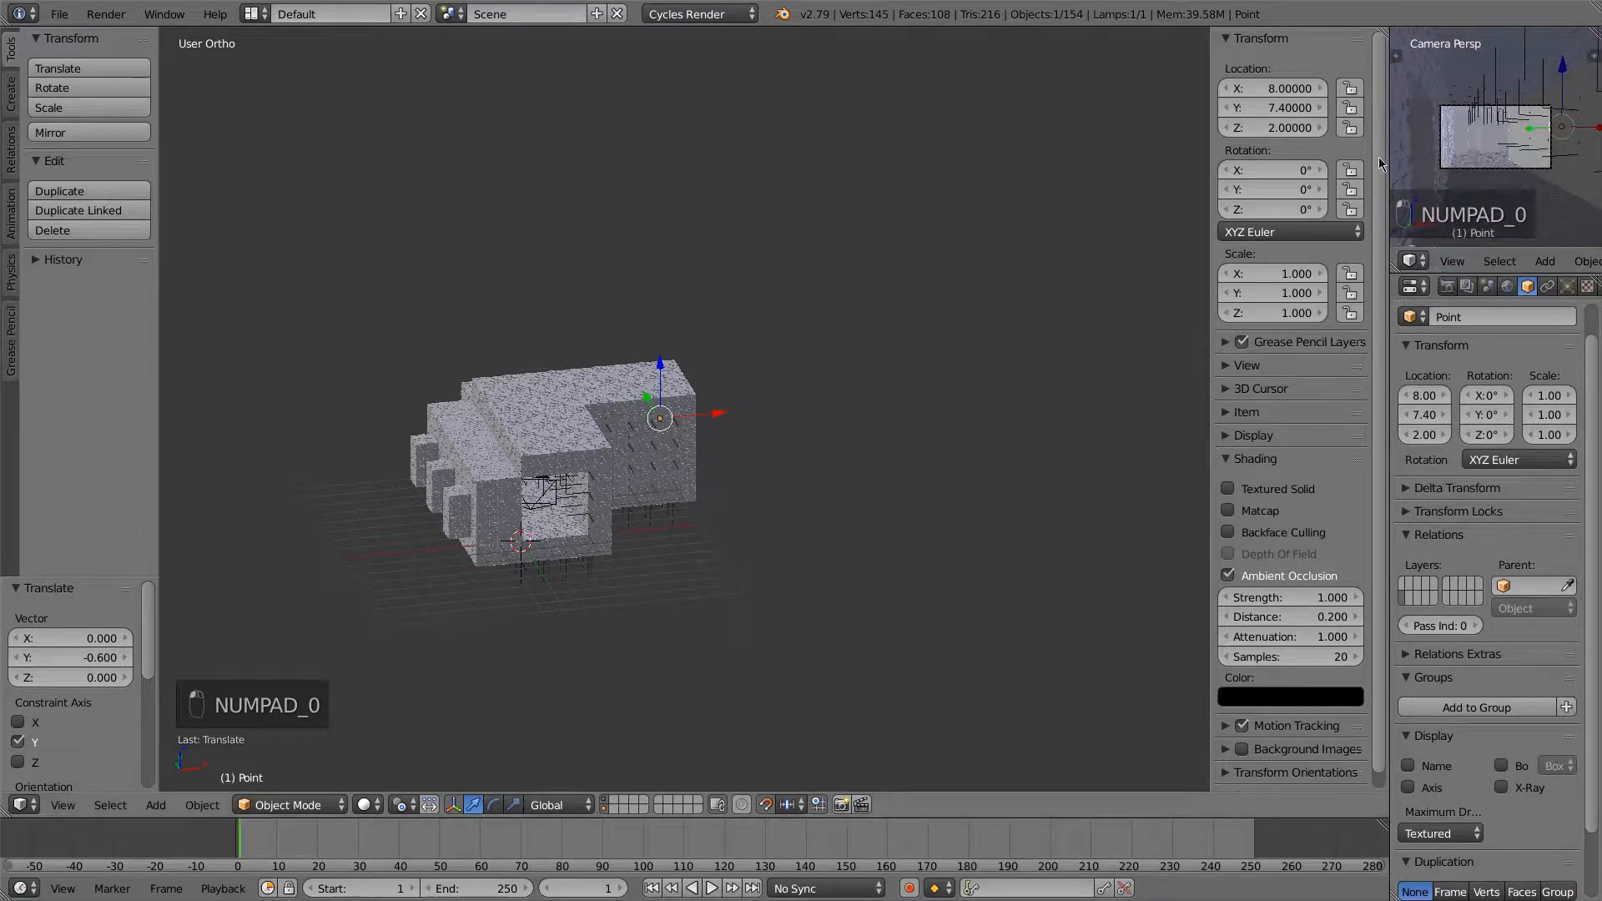
Widen the second 3D View, zoom in on its camera view, and show it as a live Cycles rendered preview
drag(1389, 159, 1202, 162)
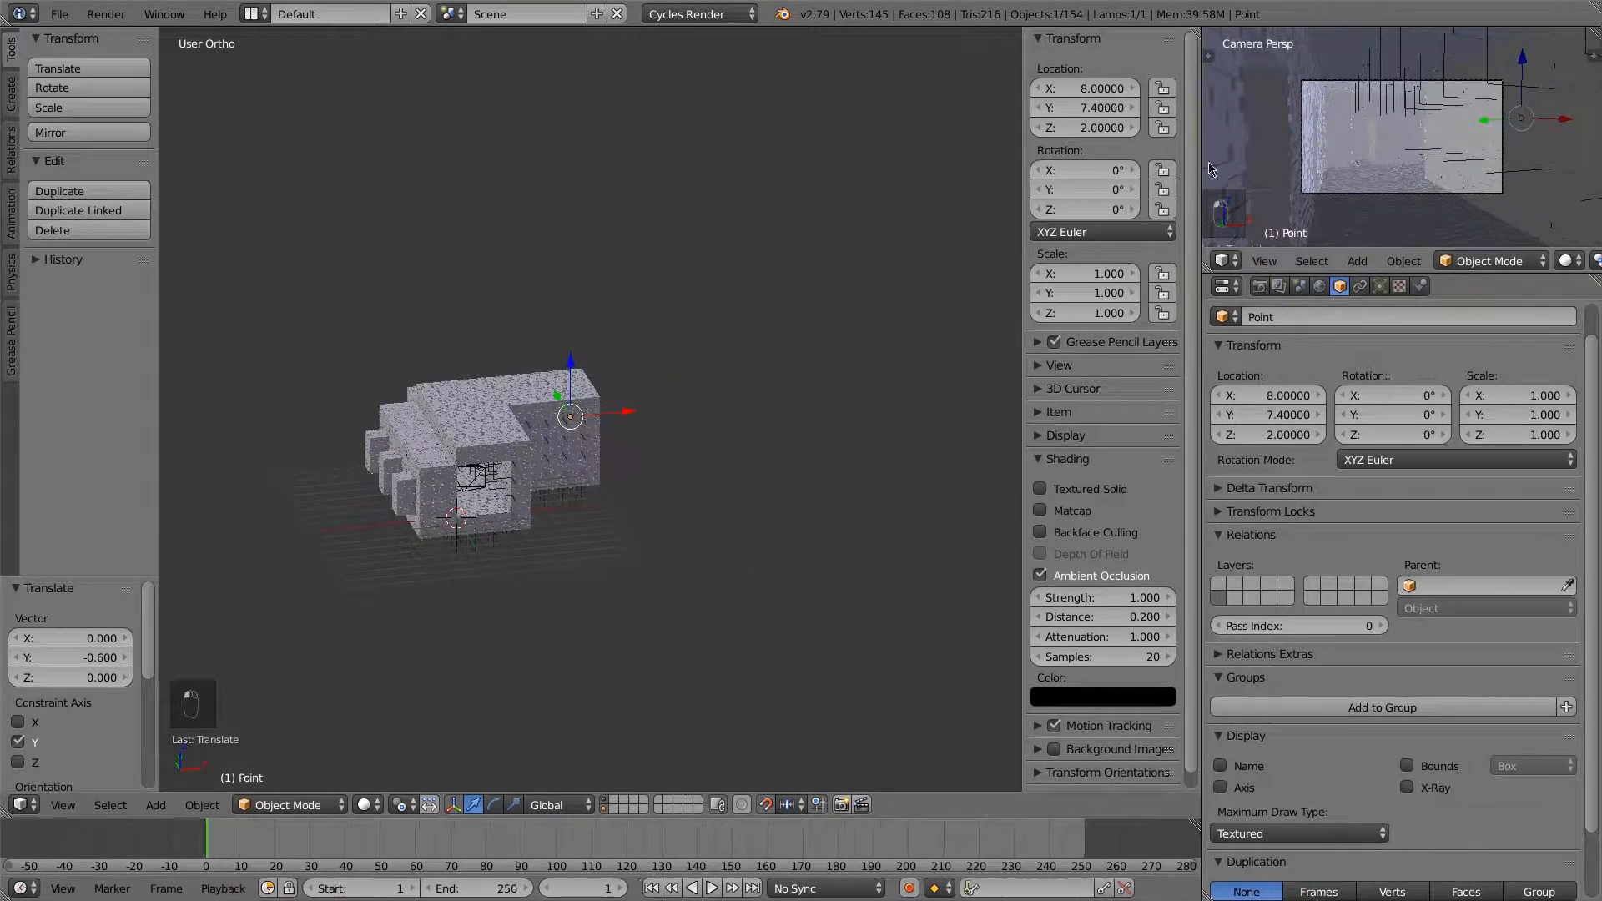
scroll(1384, 155, up, 2)
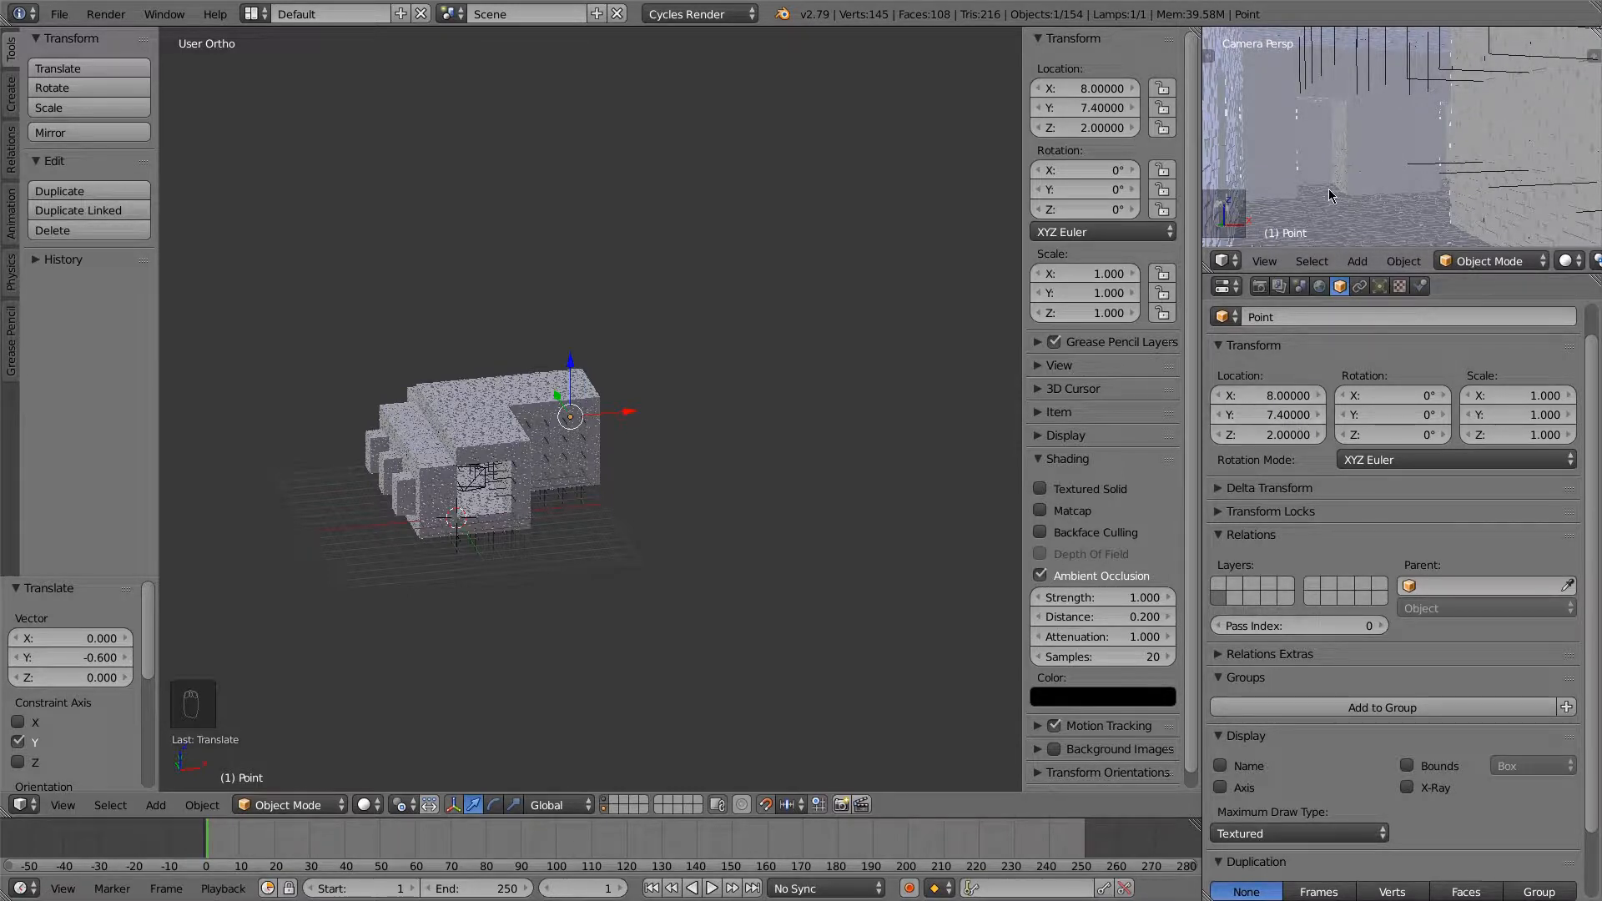
key(shift+z)
Enable nodes on the Point lamp and set its Emission strength to 5000
click(1379, 286)
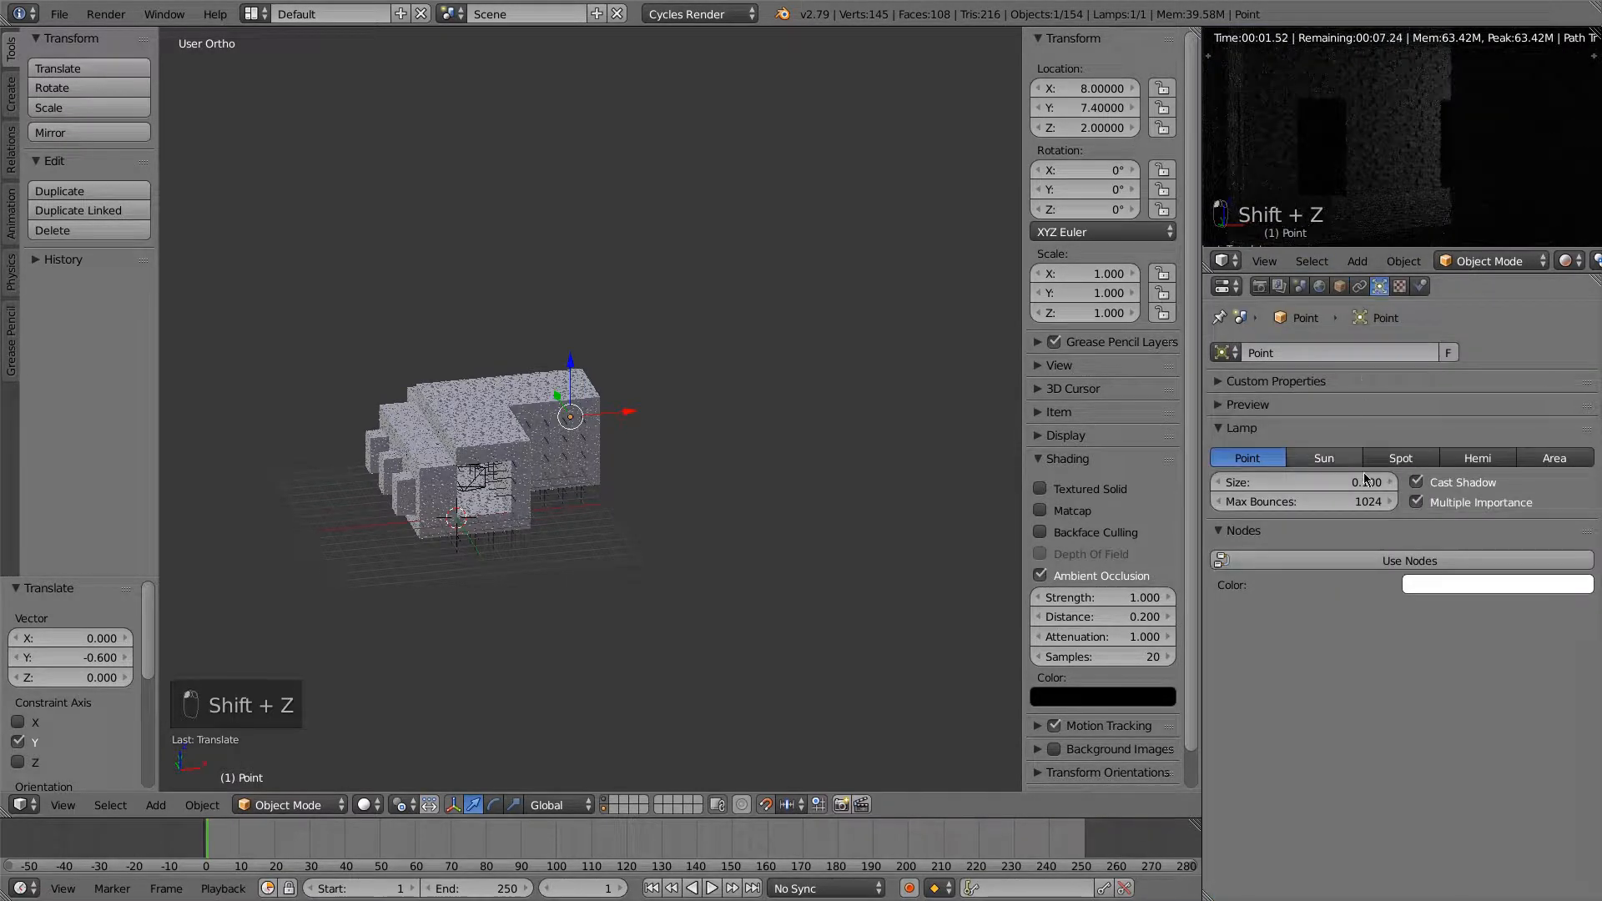
scroll(1358, 178, down, 1)
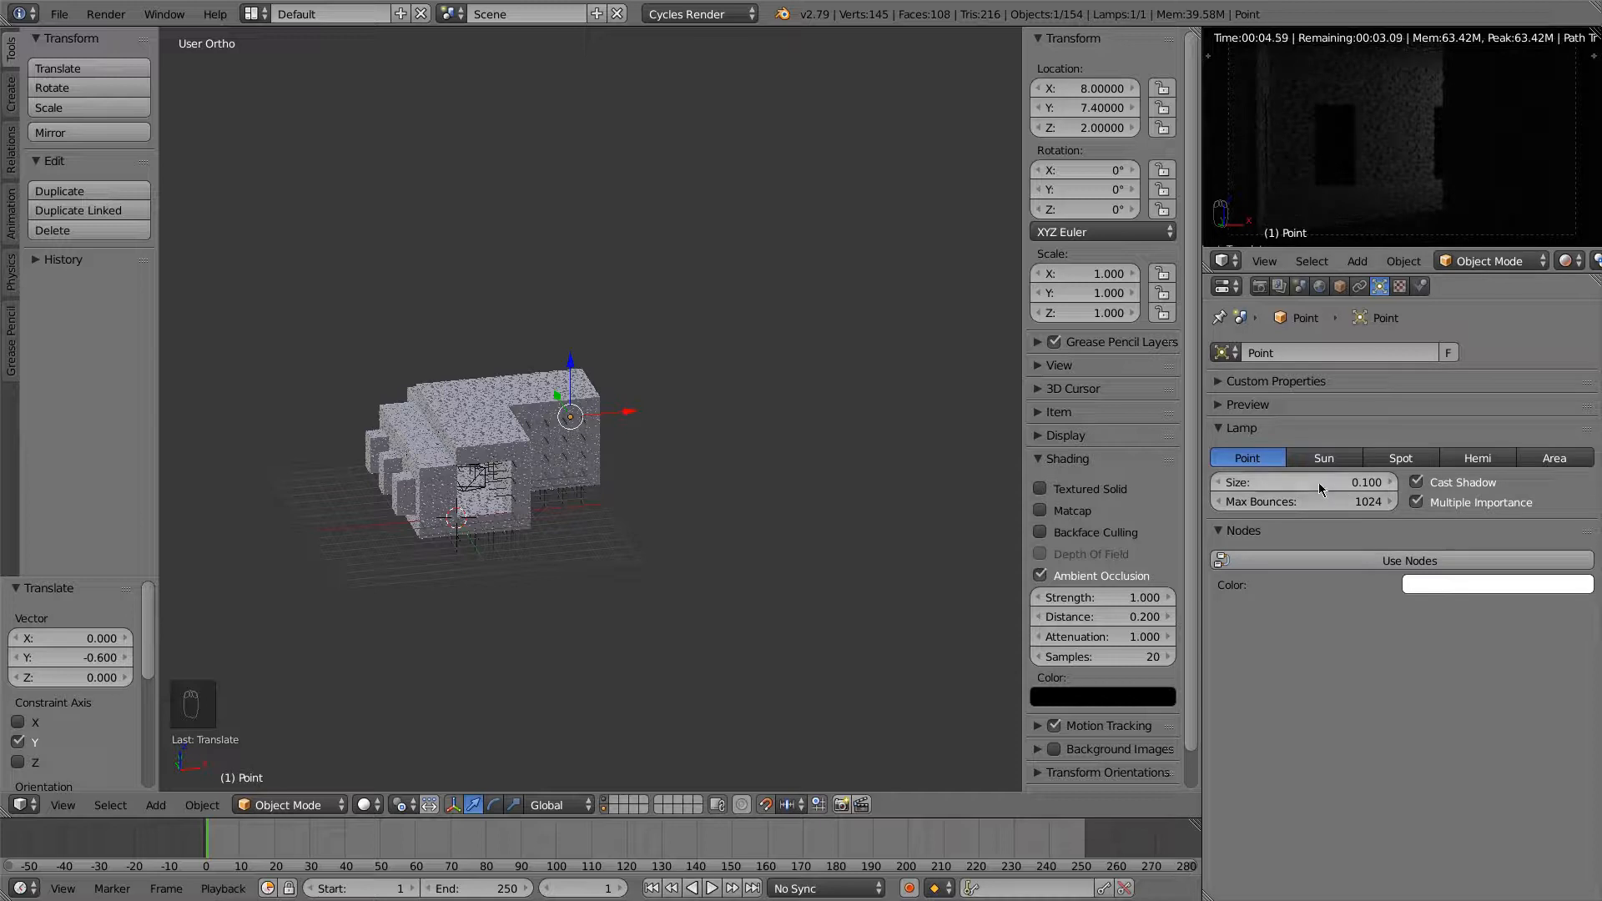
click(1390, 561)
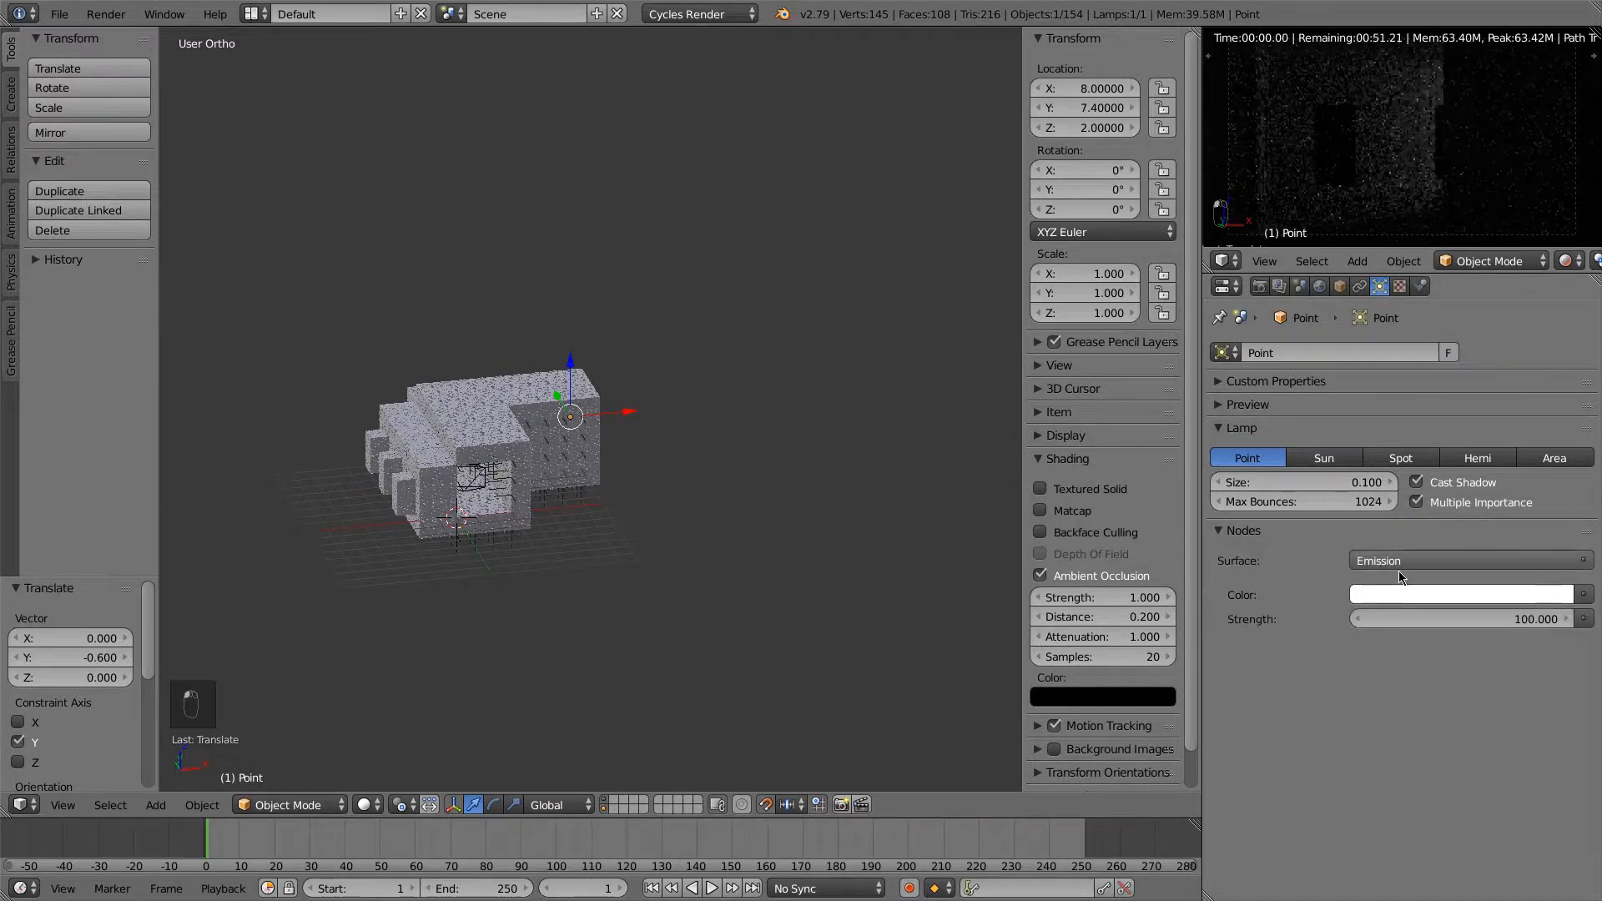
click(1454, 618)
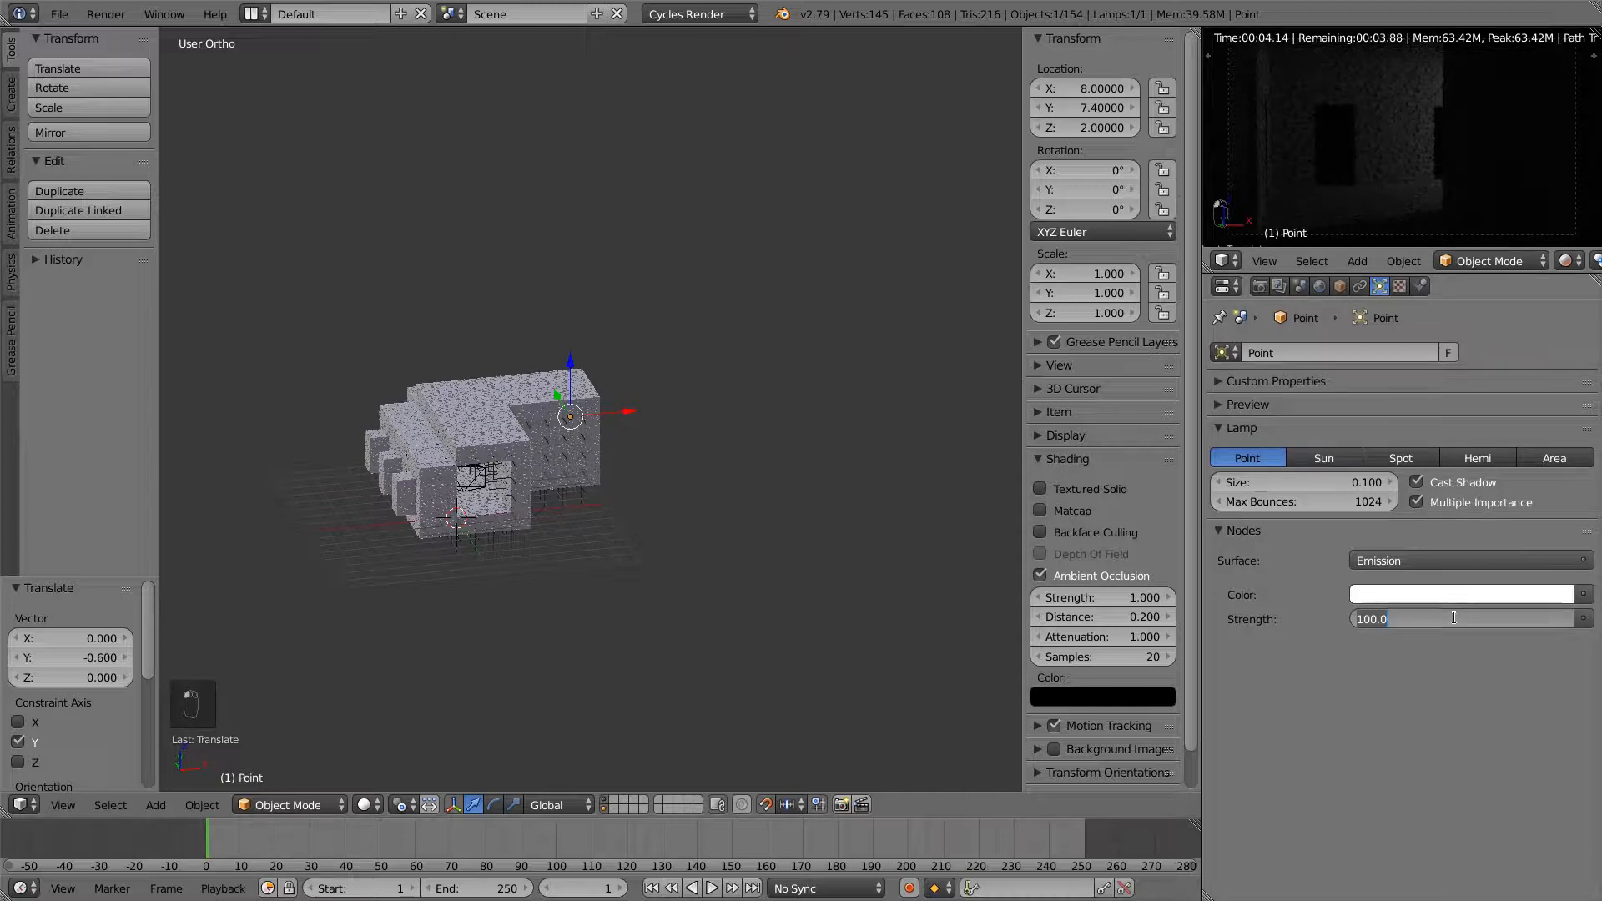
text(5000)
key(Return)
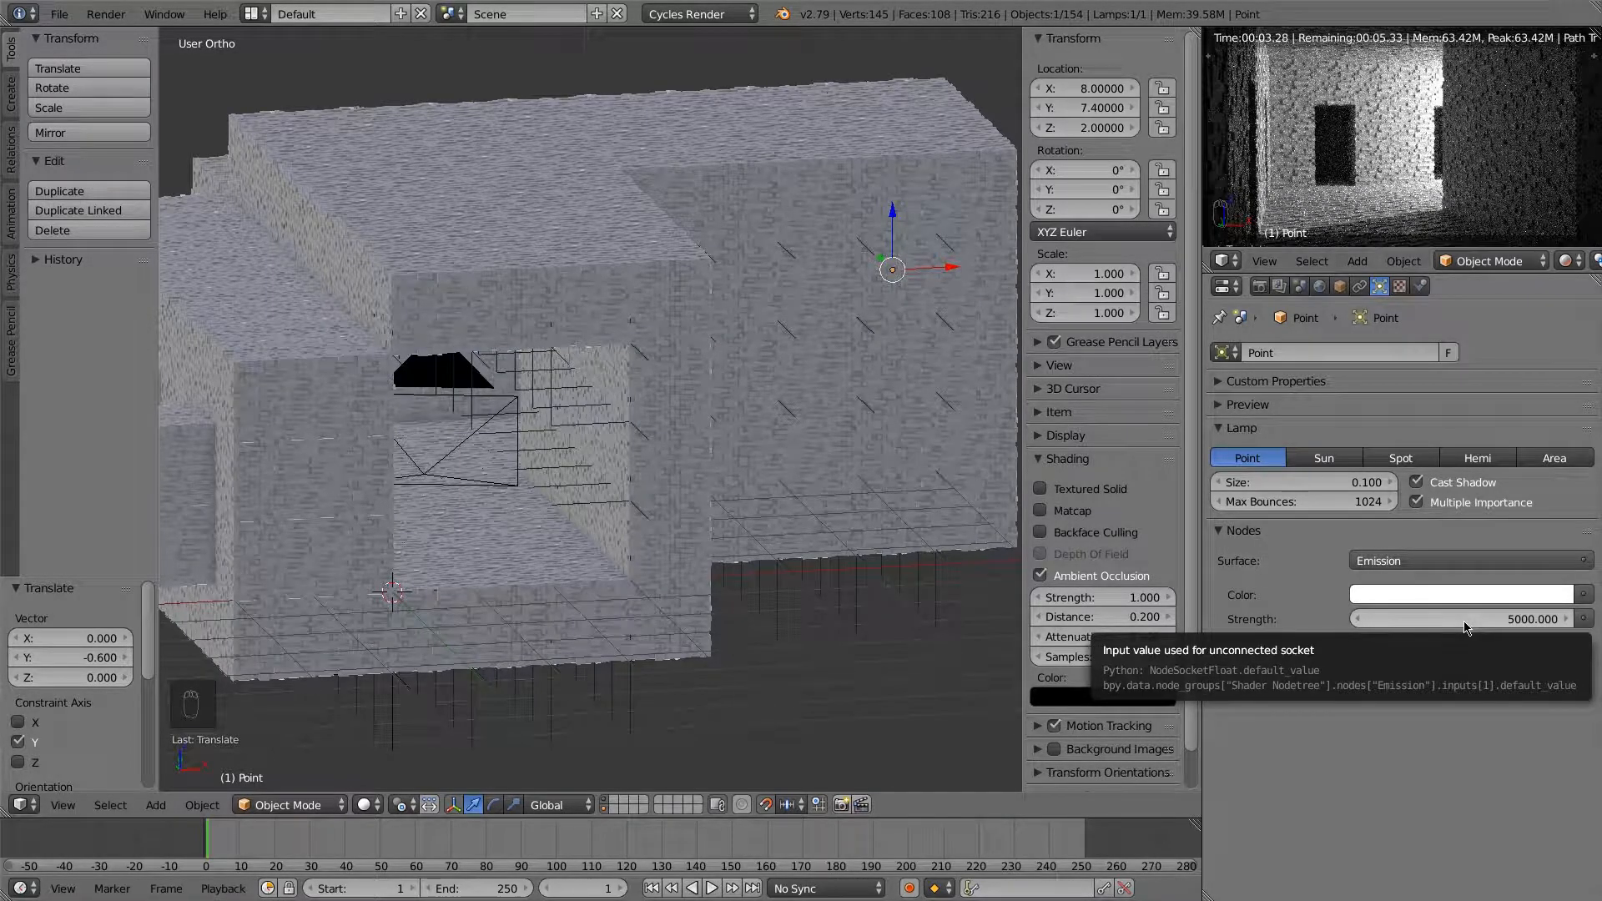
Set the scene's color management view transform to Filmic
click(1279, 286)
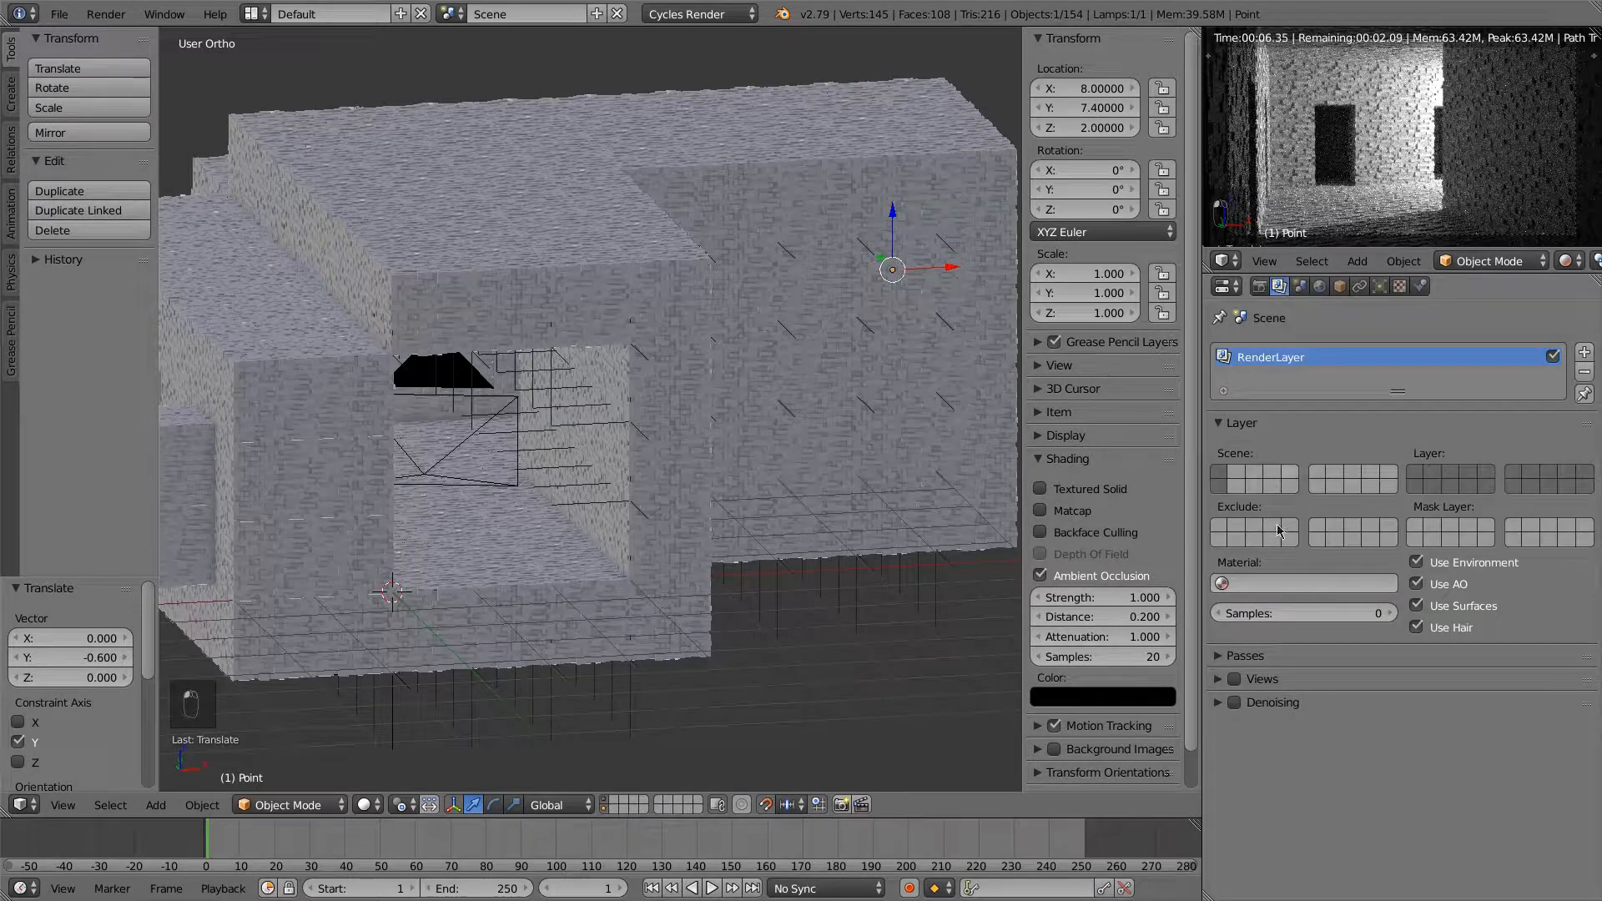
click(1299, 287)
click(1242, 694)
scroll(1251, 701, down, 5)
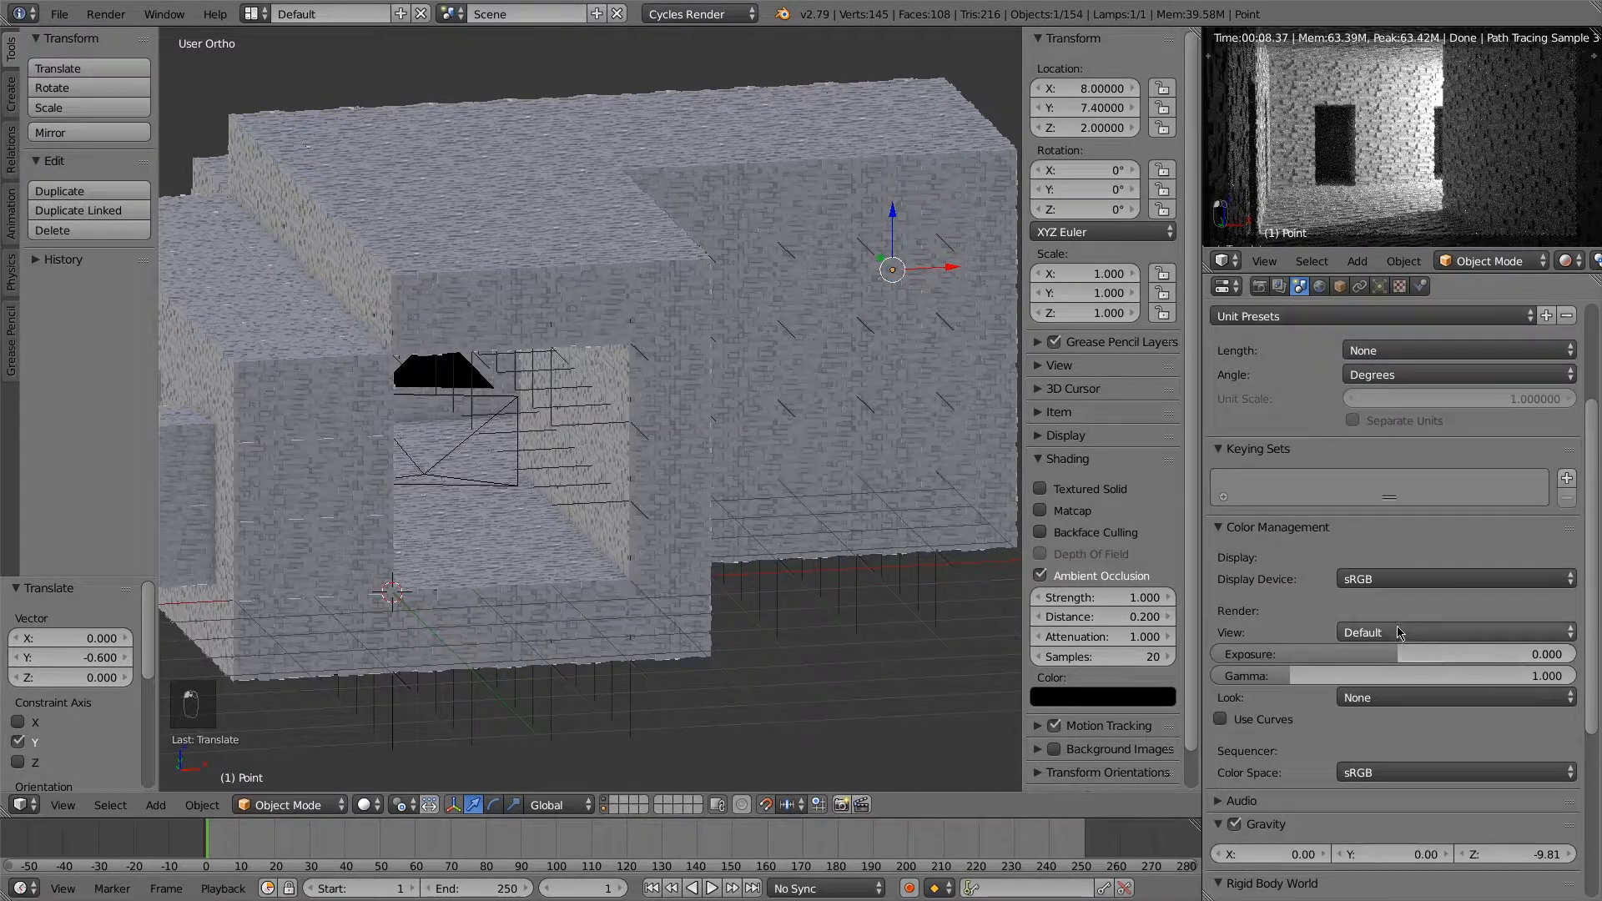
click(1368, 632)
click(1375, 589)
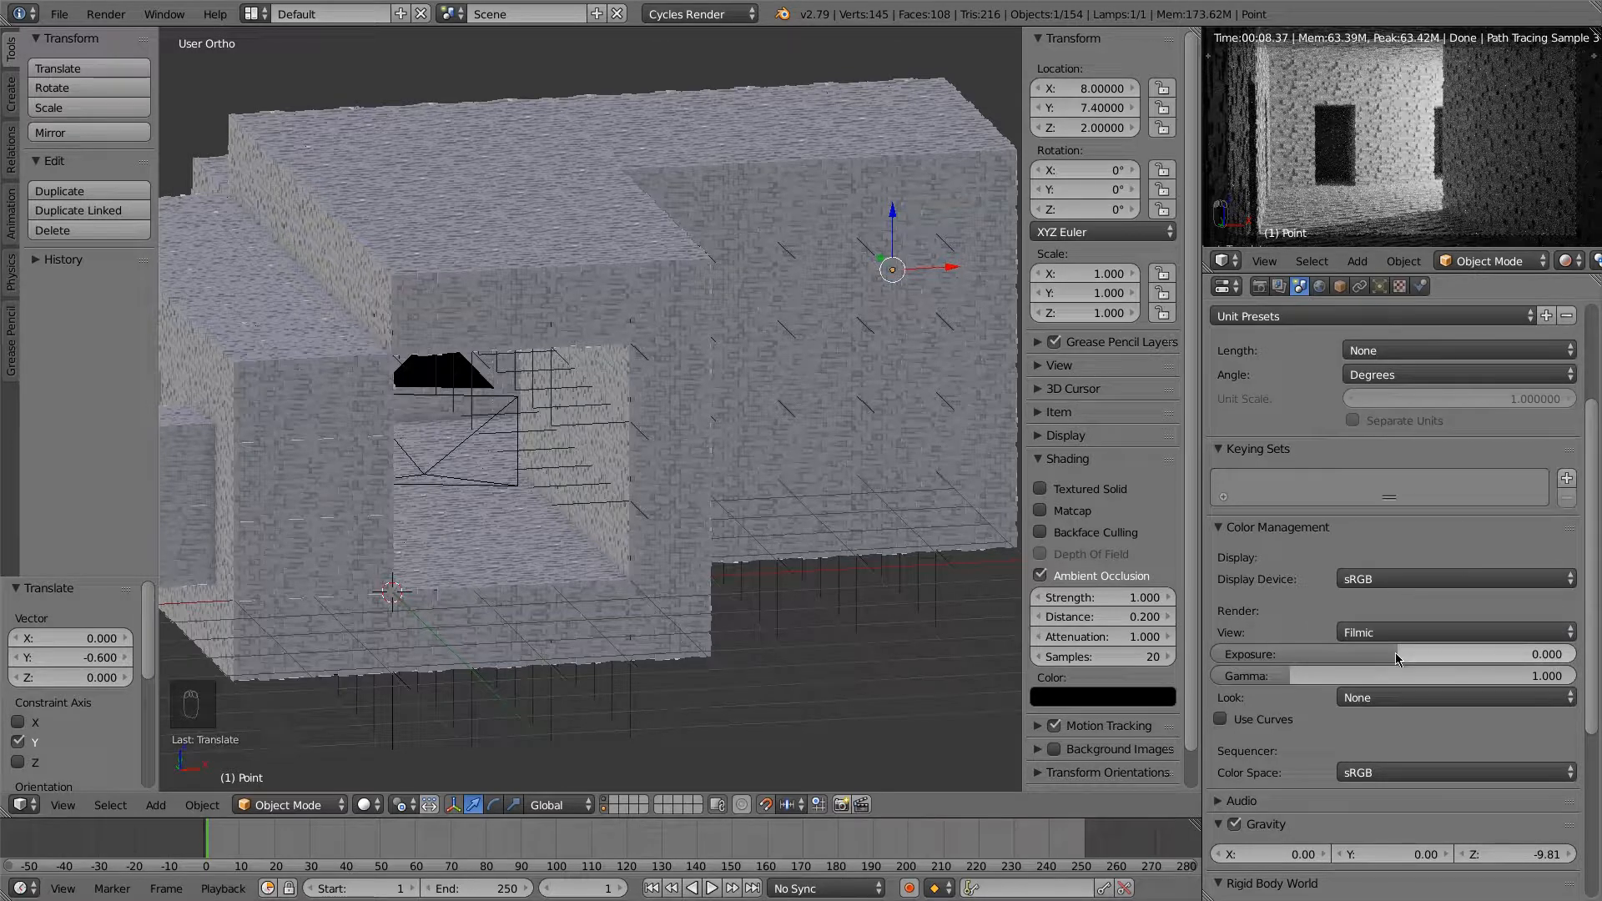
Raise the Point lamp's Emission strength to 10000
click(1379, 286)
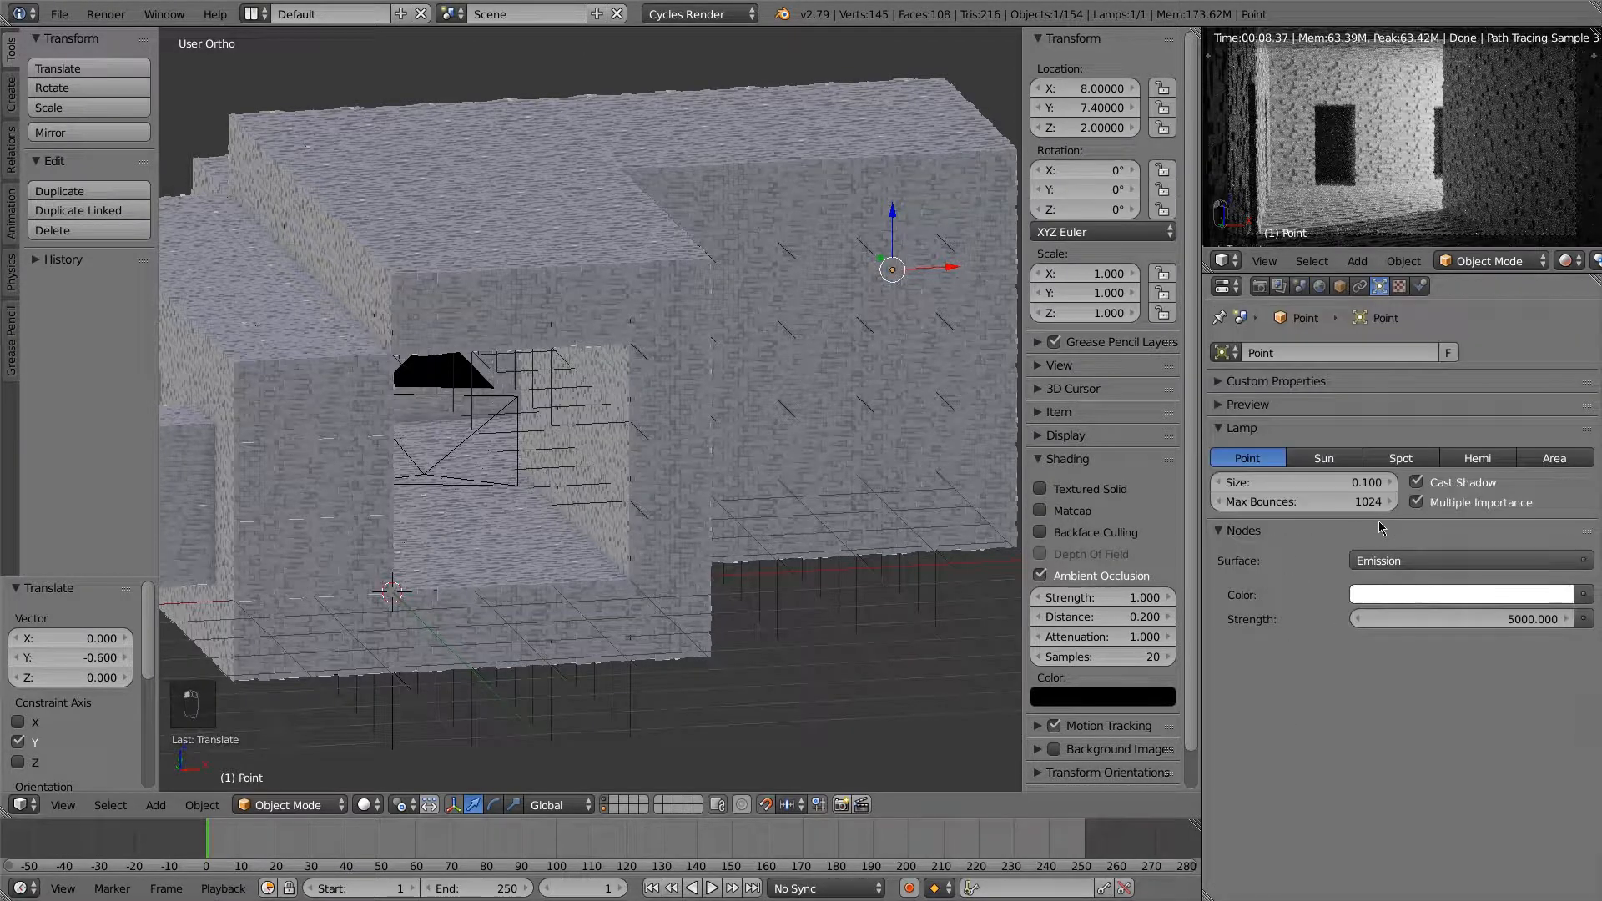
click(1445, 624)
text(1000)
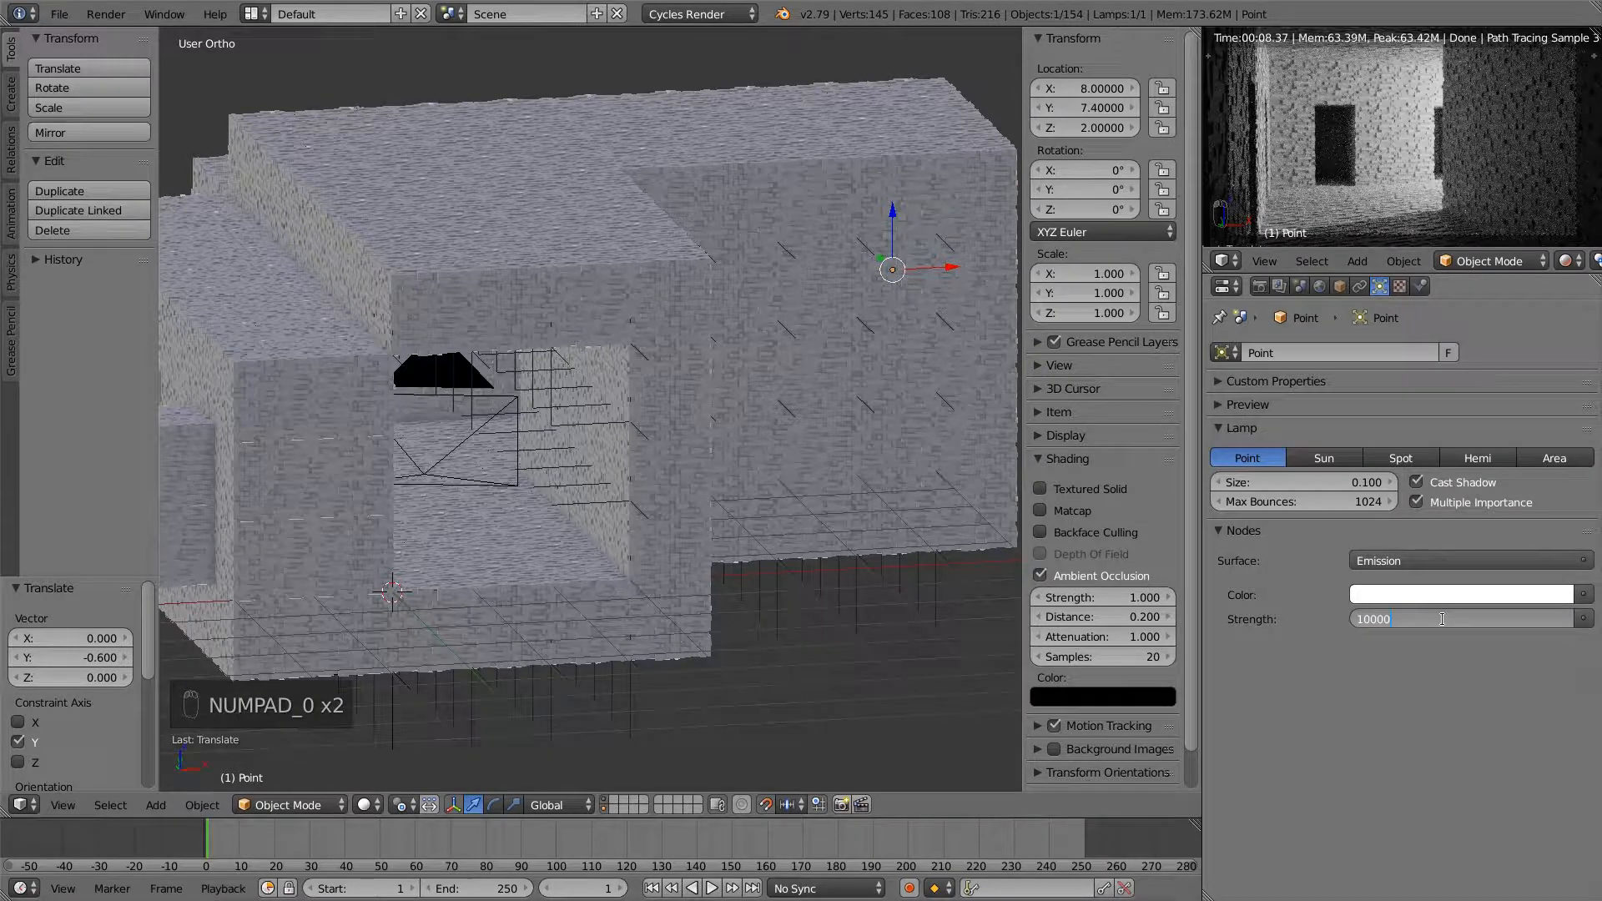
key(Return)
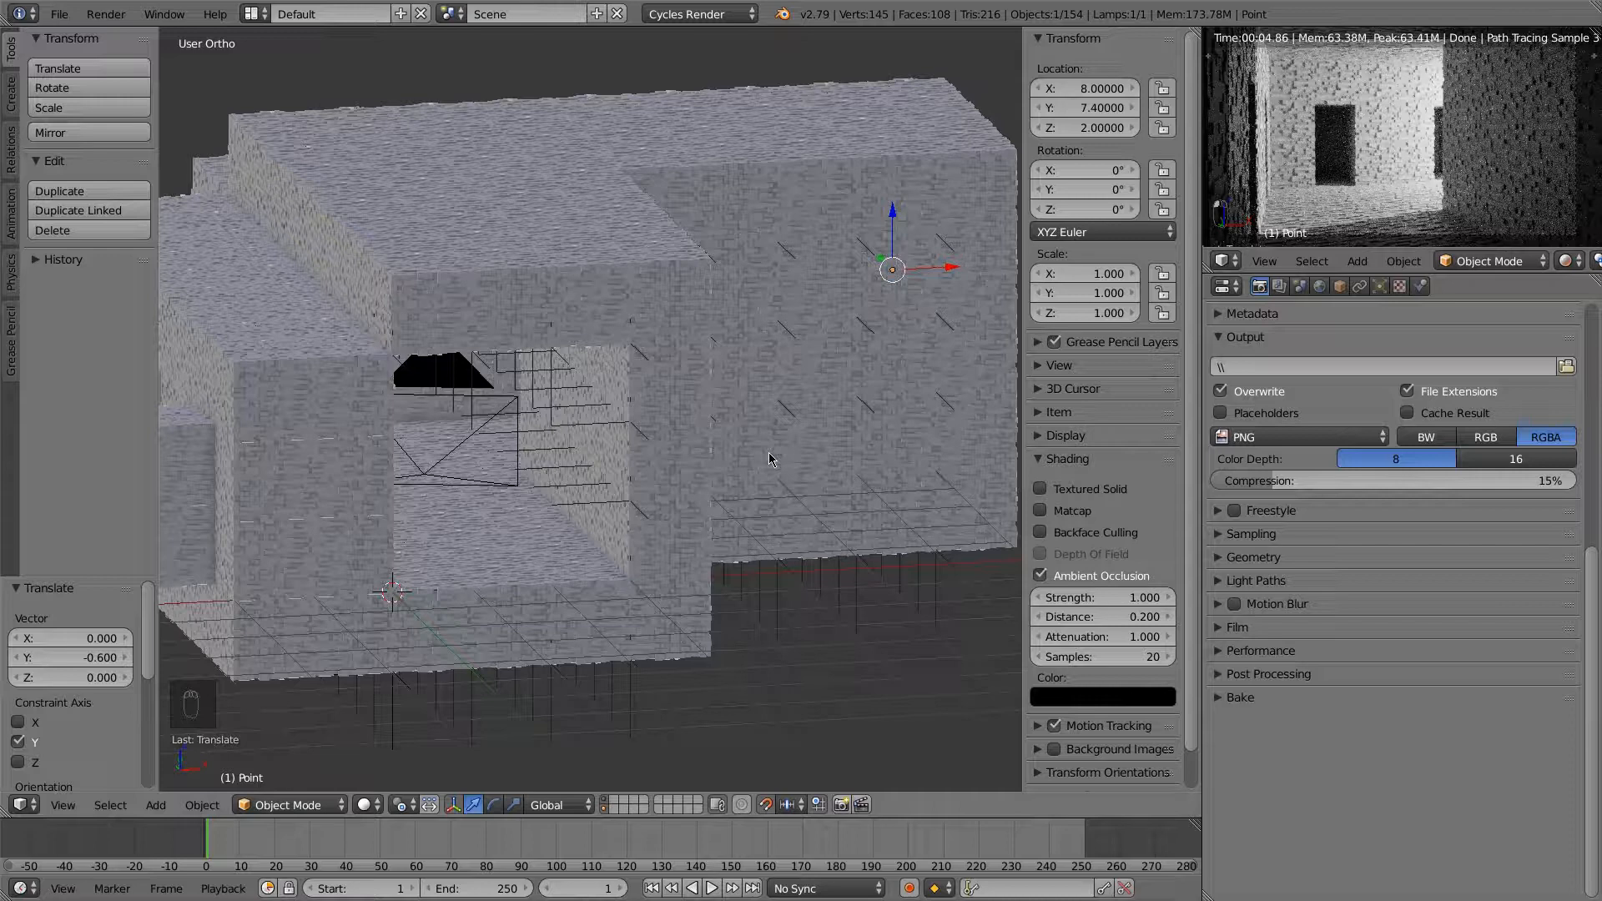
Render the tunnel from the camera, and turn the render result area back into a 3D View showing the mineshaft from outside
key(F12)
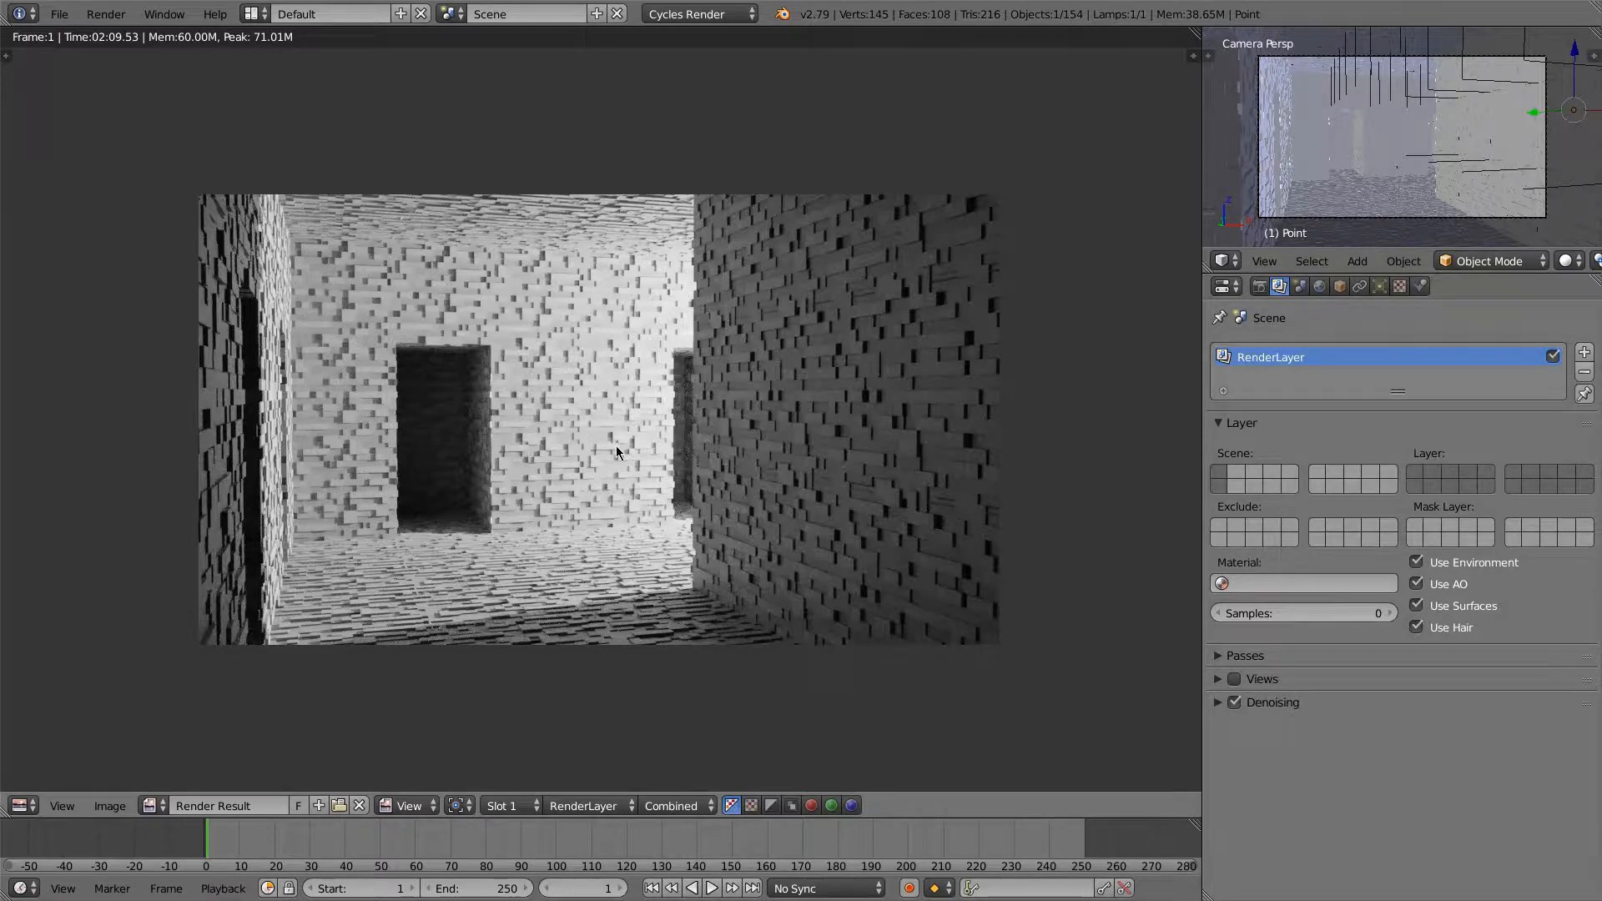
click(24, 805)
click(37, 787)
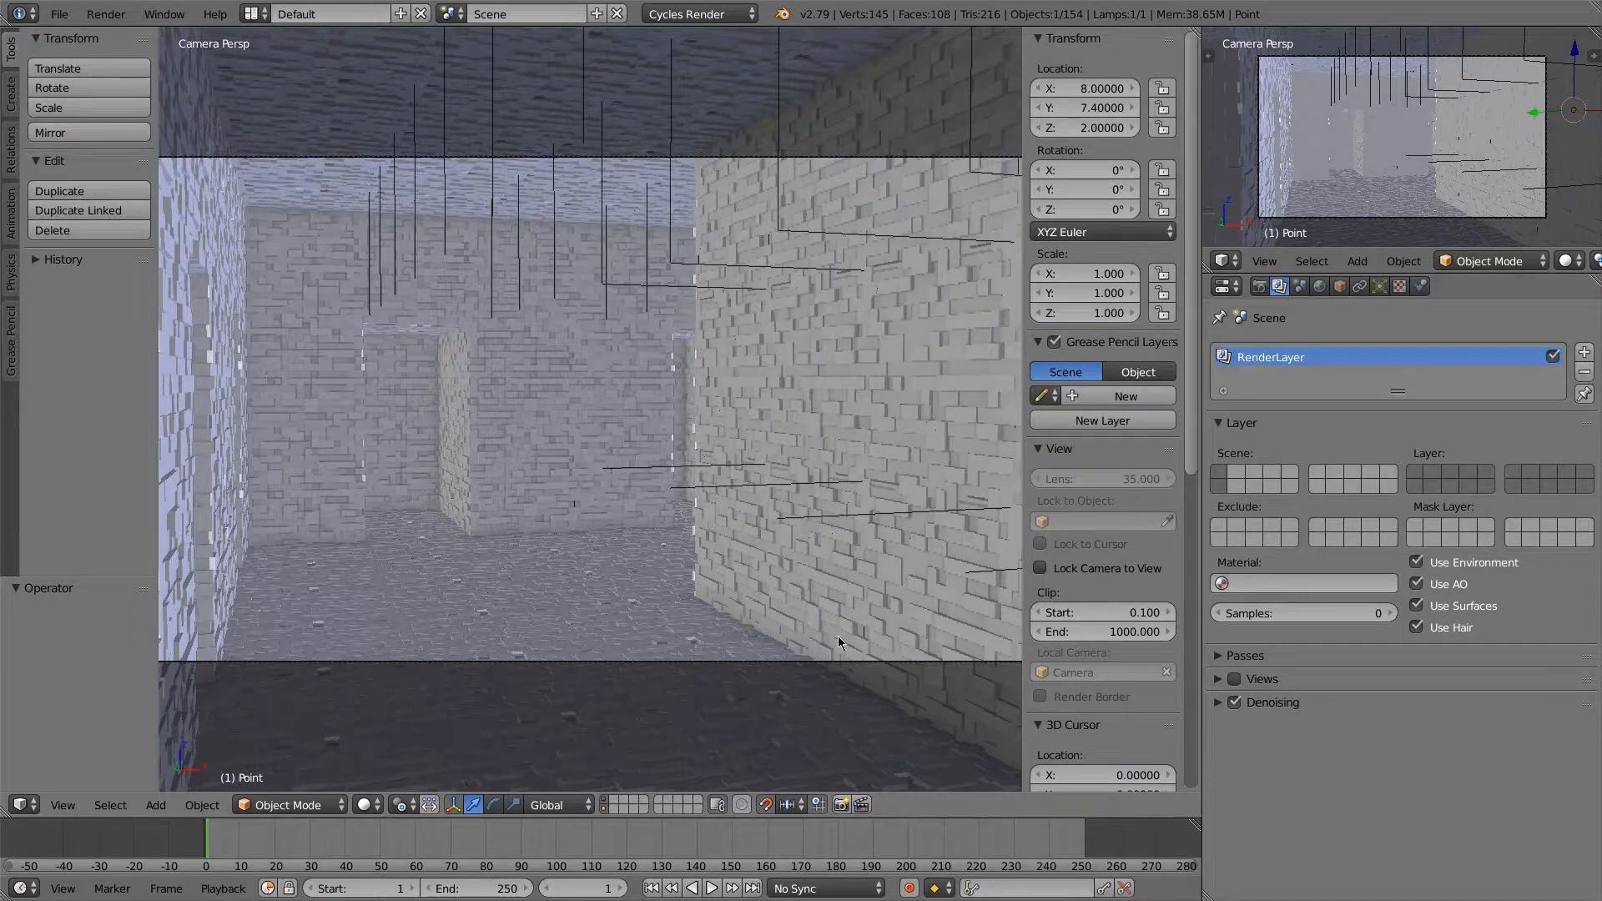
scroll(663, 433, down, 3)
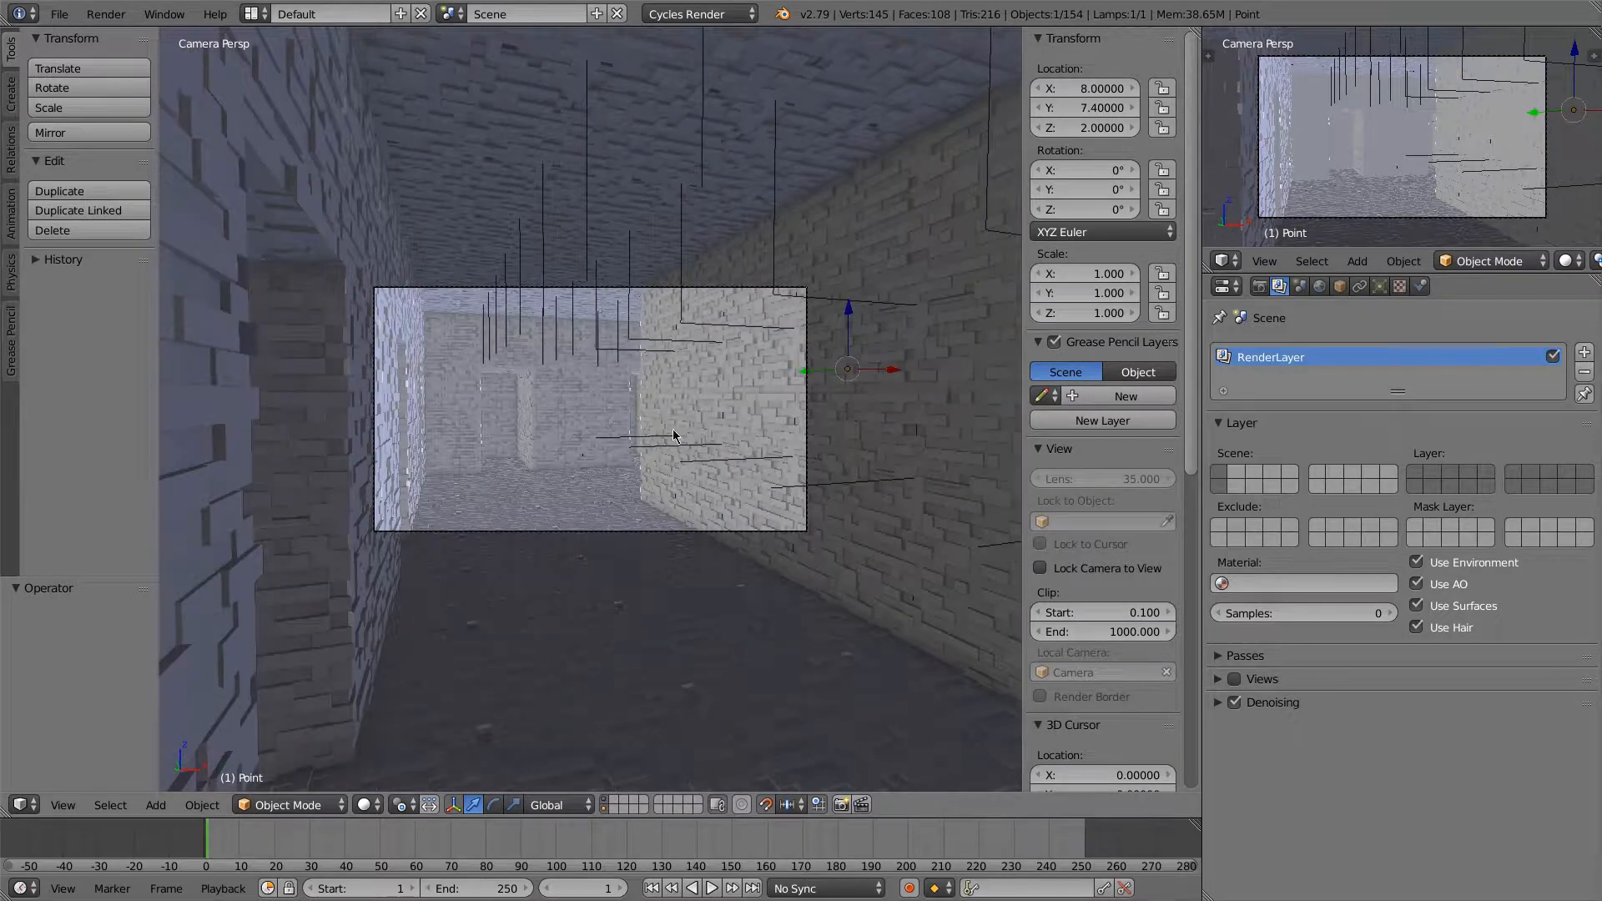
mouse_move(672, 429)
middle_down()
mouse_move(637, 433)
mouse_move(701, 443)
middle_up()
scroll(661, 475, up, 3)
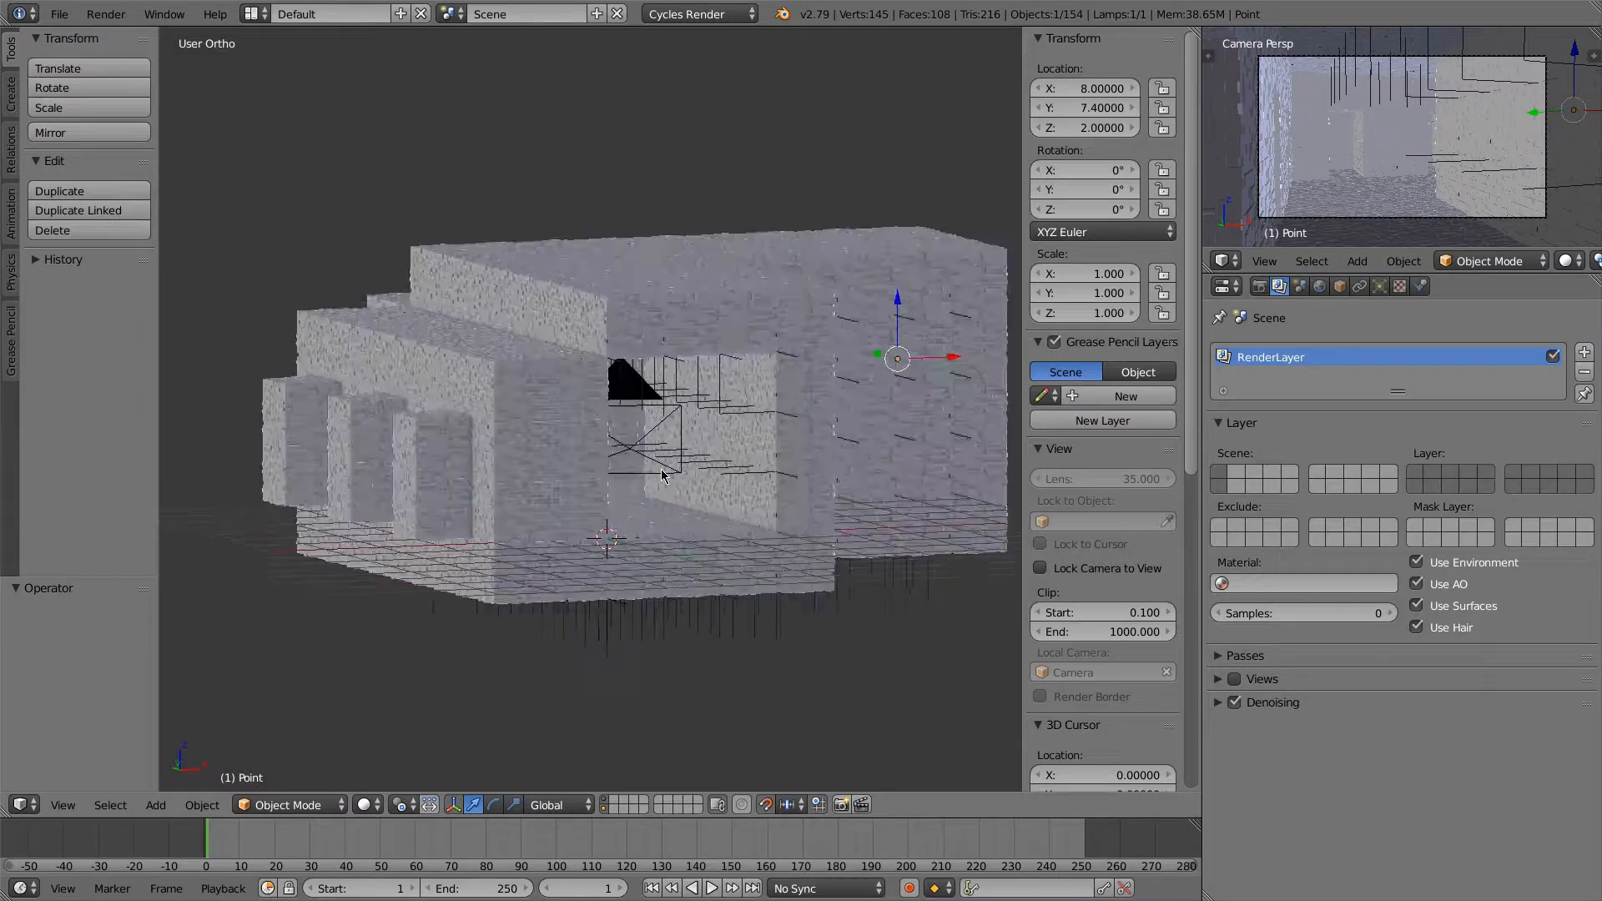